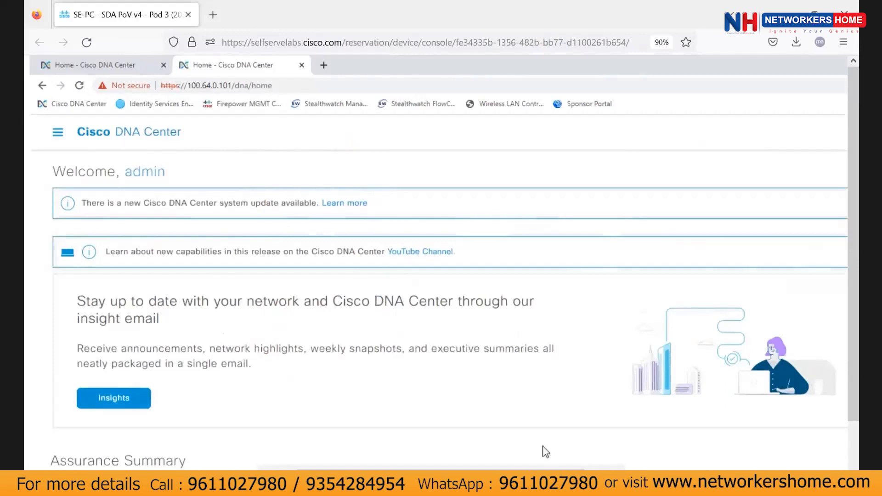
Check which DNA Center version is running from the help menu, then close the version window.
drag(541, 476, 639, 476)
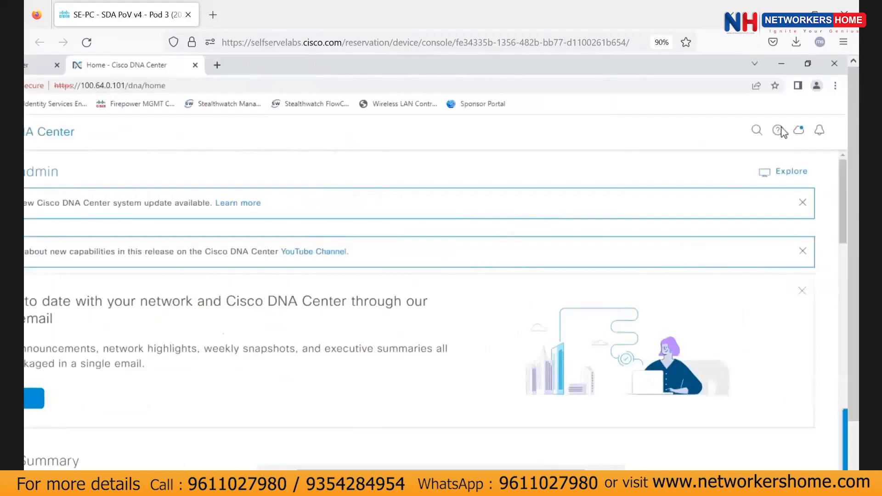
click(777, 130)
click(723, 170)
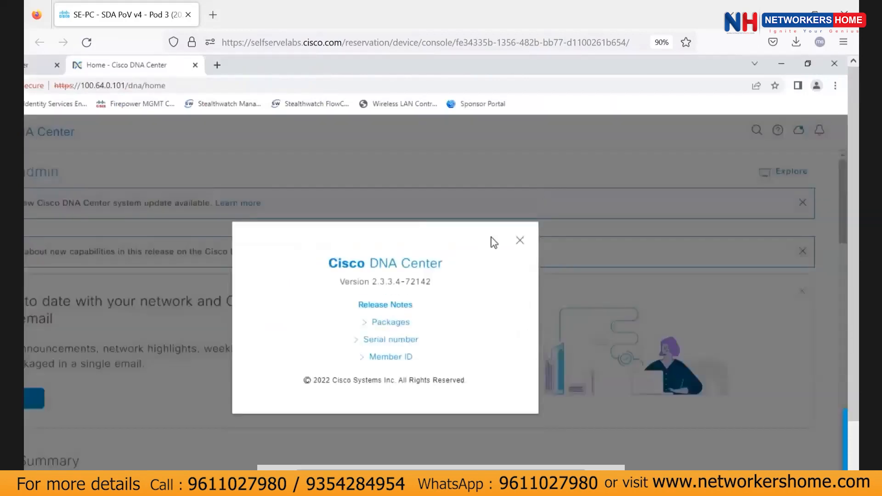
click(522, 243)
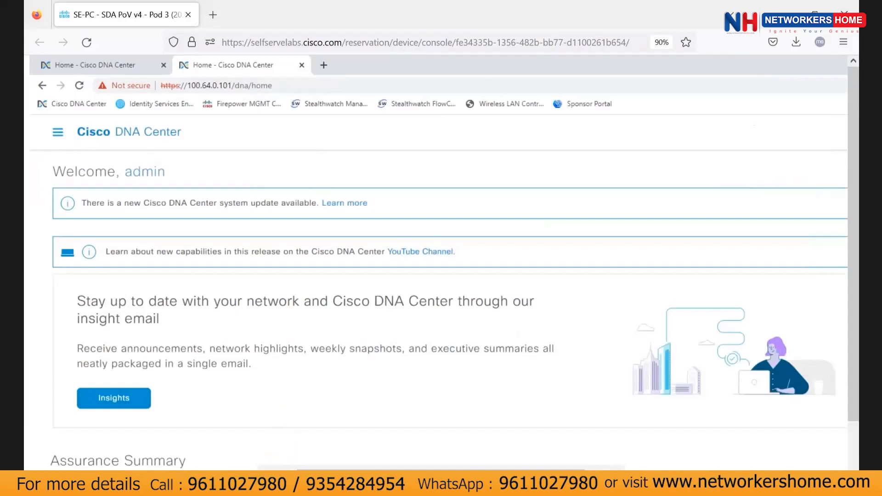
Consult the Review Environment section of the SD-Access lab guide, then return to DNA Center.
key(alt+Tab)
click(304, 18)
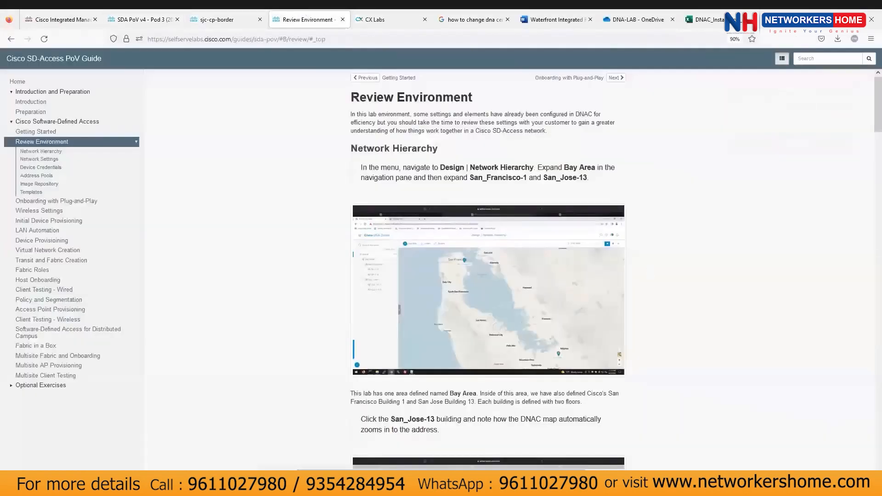
key(alt+Tab)
Go to Design > Network Hierarchy from the main navigation menu.
click(57, 133)
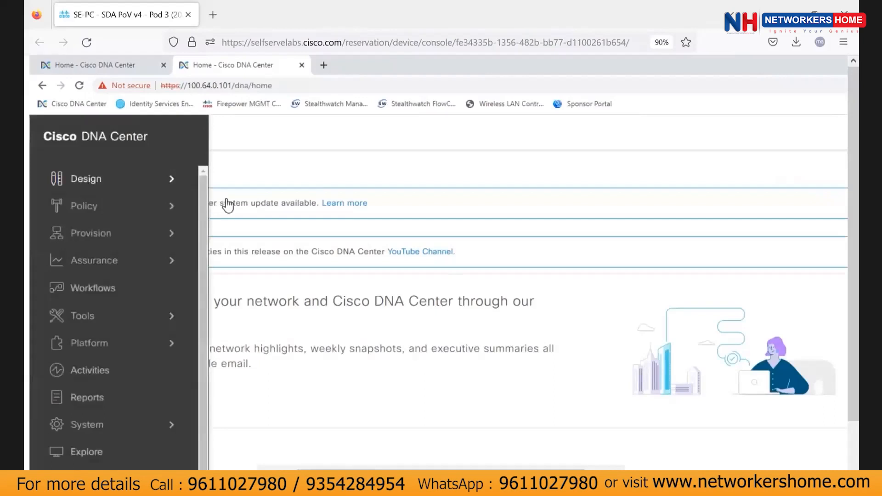
mouse_move(164, 179)
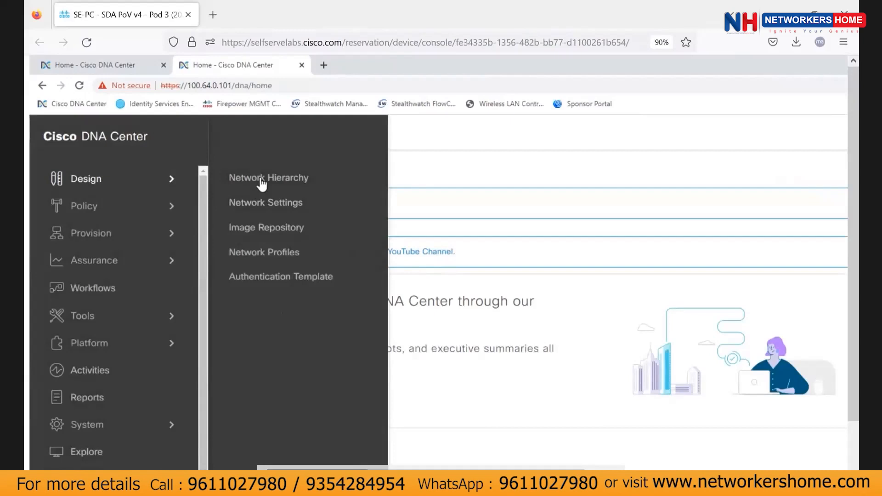
click(261, 177)
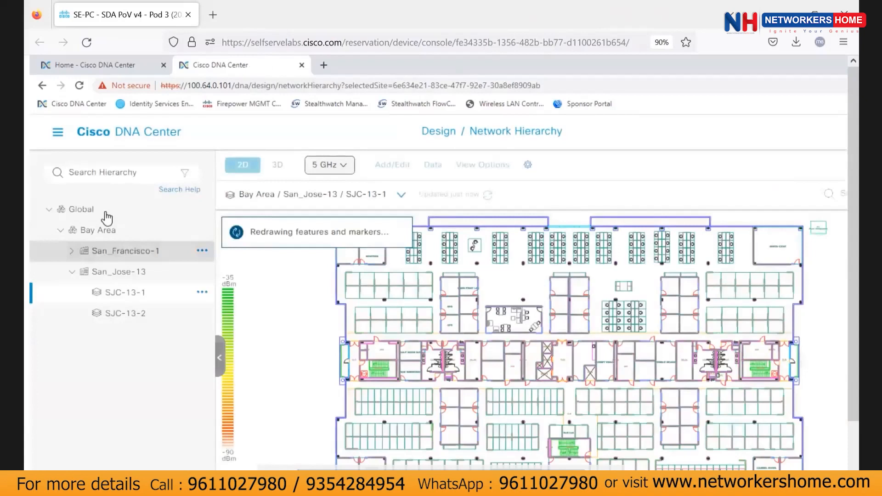
click(106, 212)
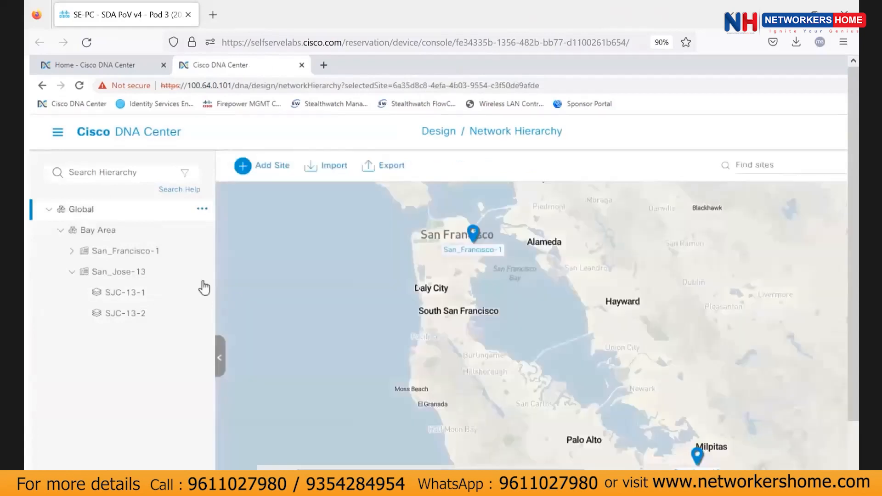
click(109, 235)
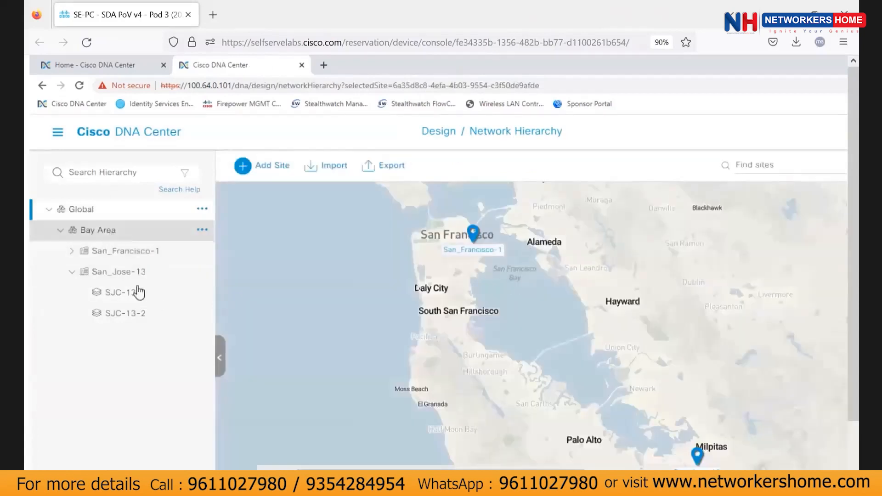
click(132, 274)
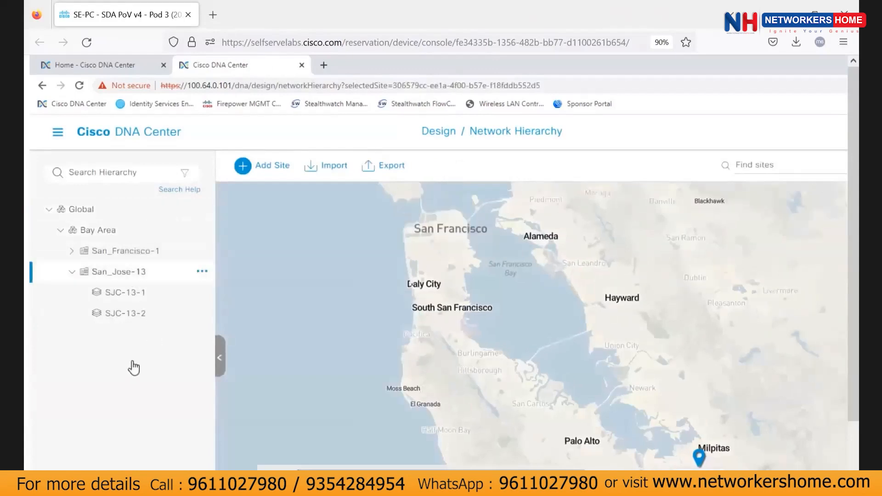
click(125, 293)
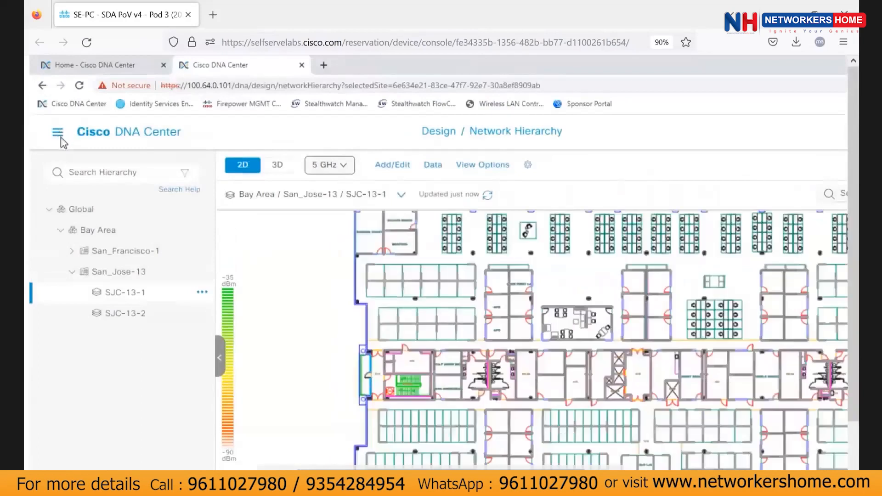
Return to the DNA Center home page, then navigate to Design > Network Settings.
click(57, 133)
click(63, 140)
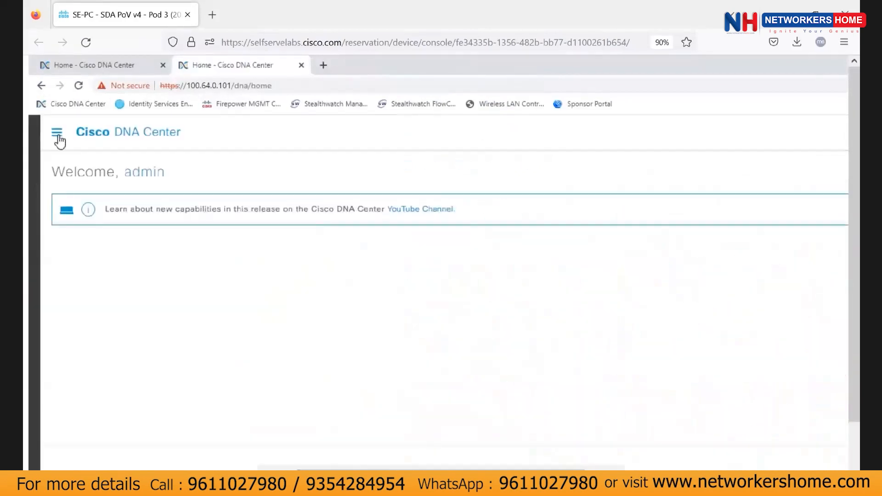
click(64, 139)
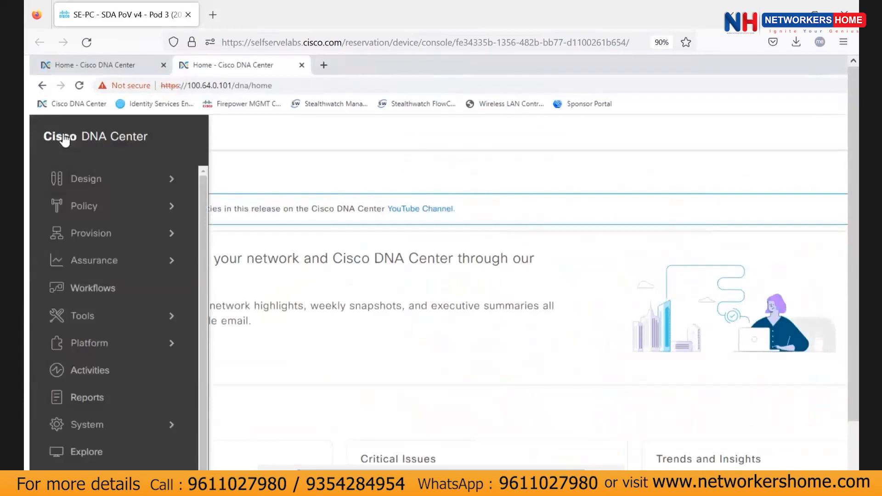
mouse_move(98, 184)
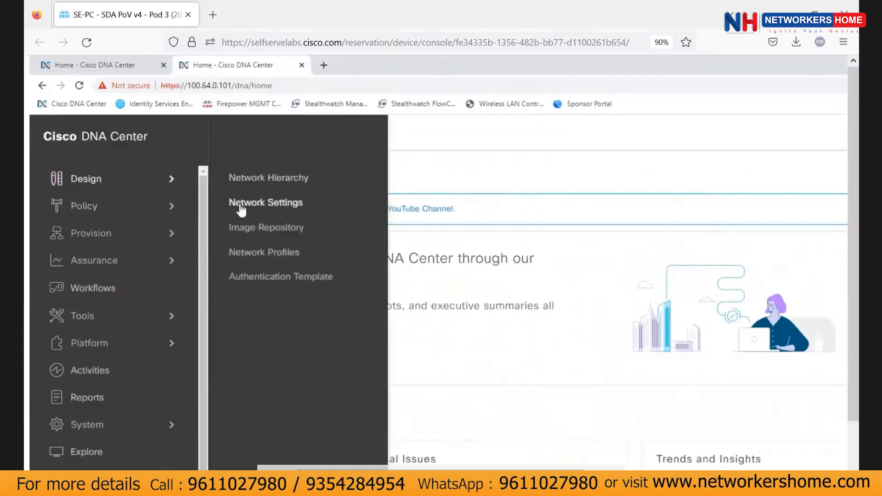
click(256, 201)
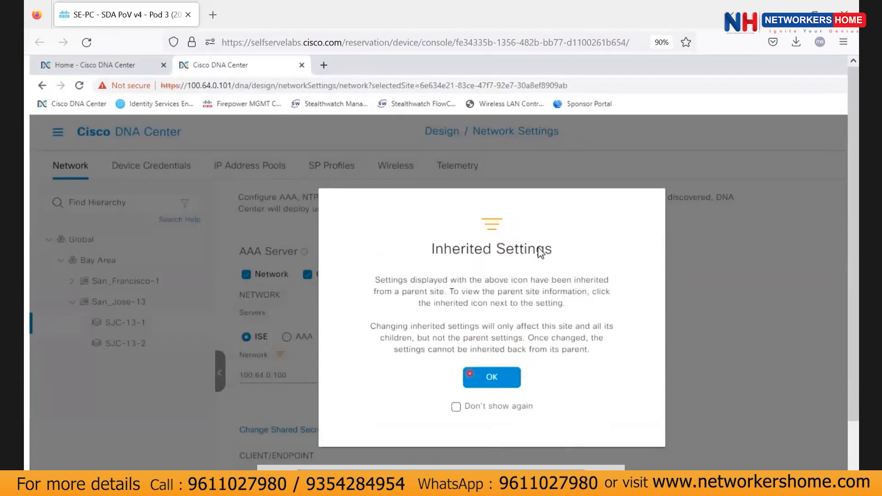
Dismiss the Inherited Settings notice and review SJC-13-1's AAA, DNS, NTP and Time Zone settings.
drag(435, 251, 544, 250)
click(497, 388)
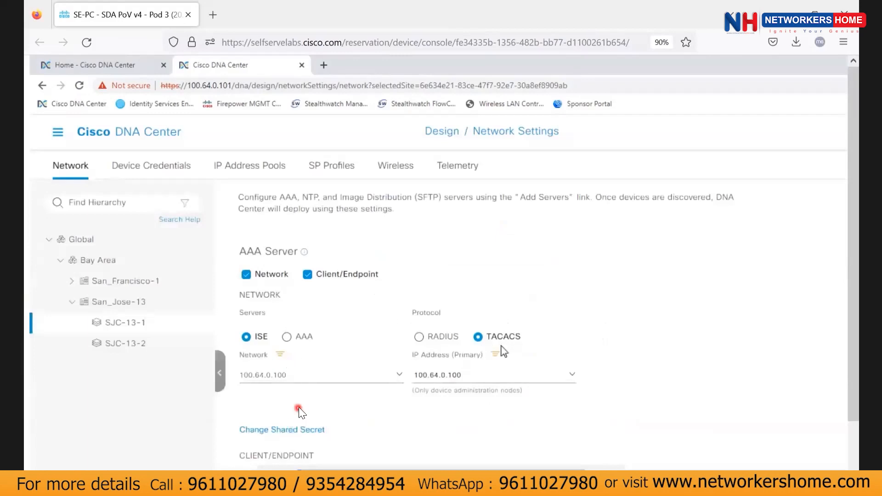
scroll(390, 388, down, 6)
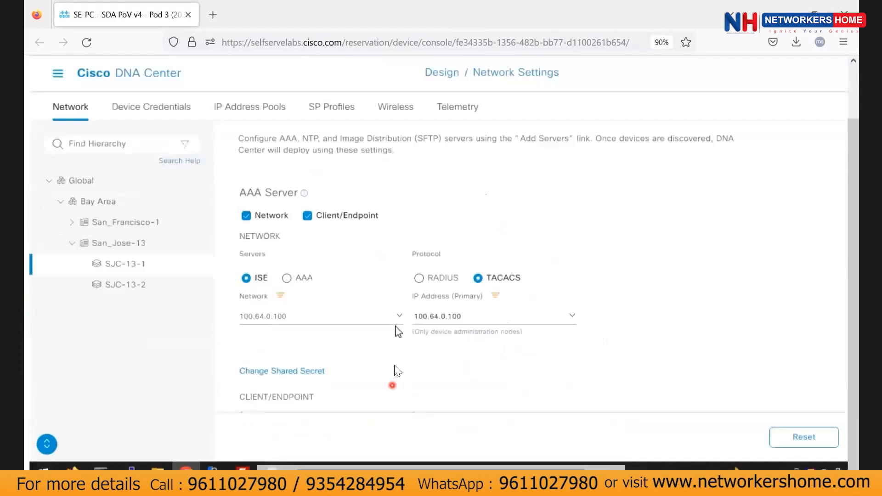
scroll(277, 264, down, 4)
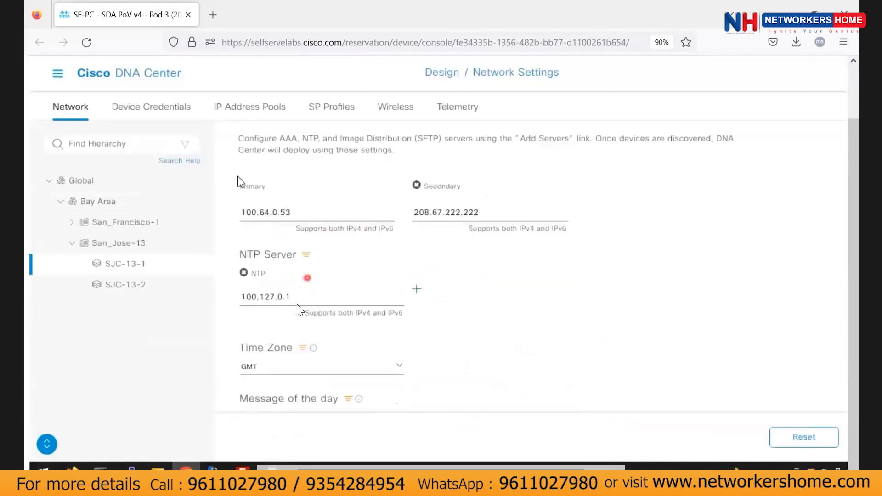
scroll(294, 312, up, 4)
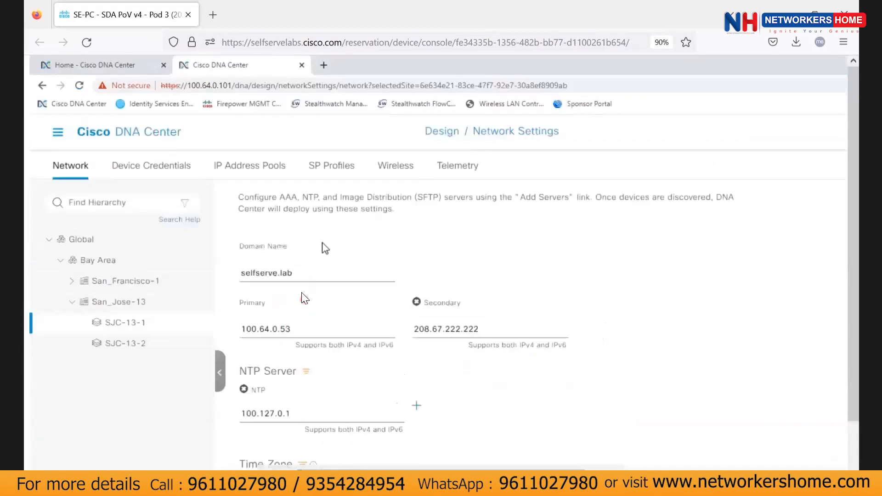
scroll(327, 285, down, 5)
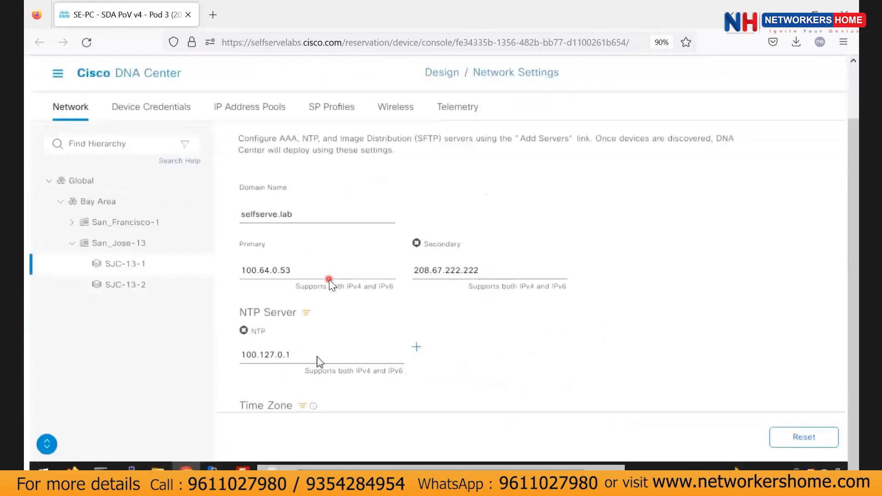
scroll(353, 301, up, 5)
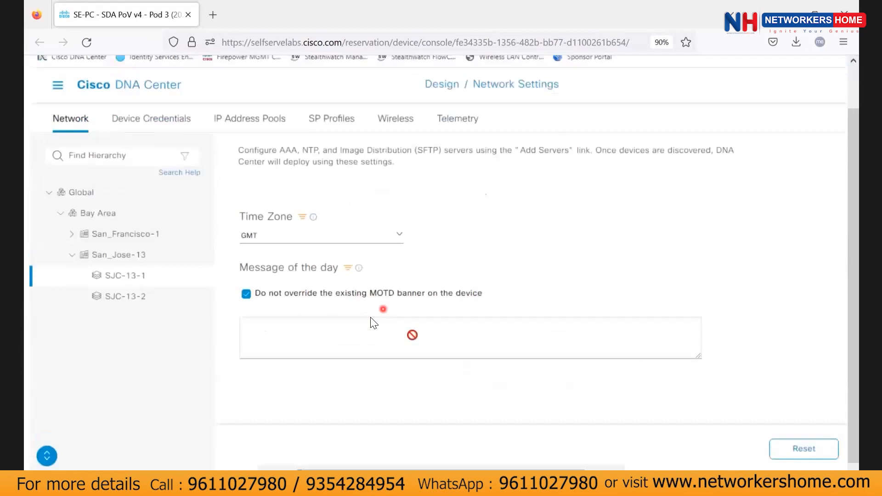
scroll(385, 330, up, 3)
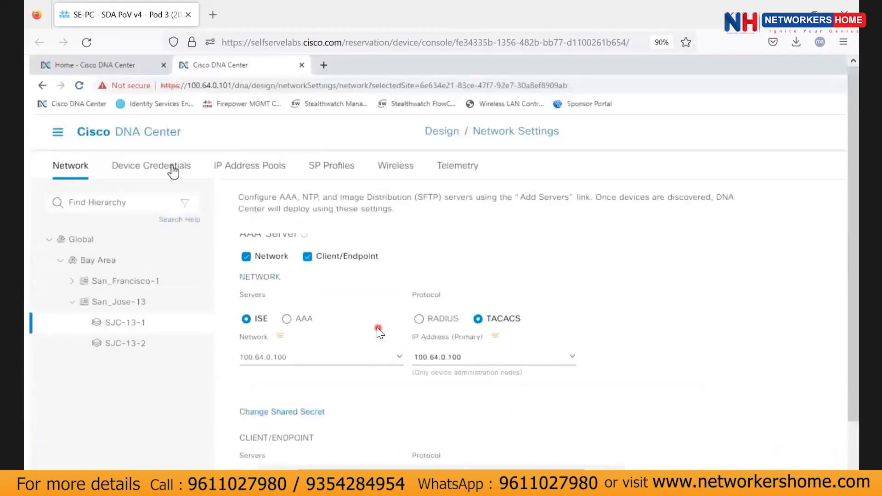
Review the site's device credentials, then show its IP Address Pools list.
click(173, 167)
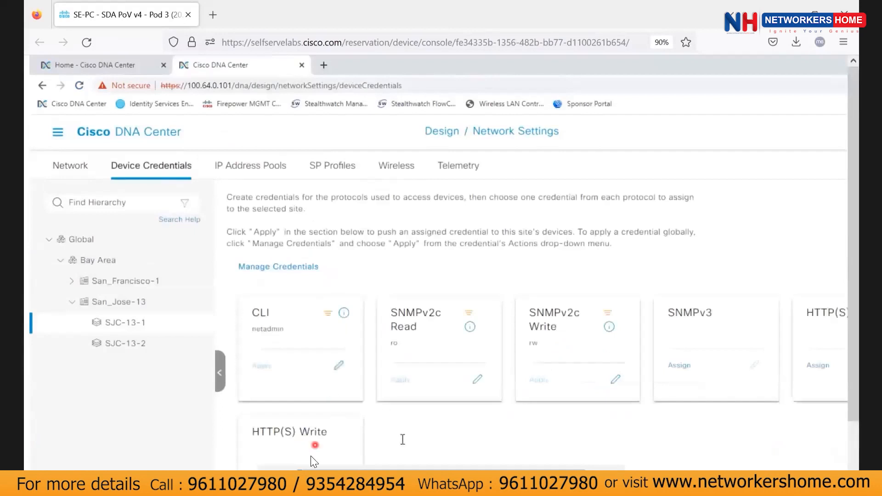
drag(234, 478, 327, 476)
scroll(328, 403, left, 3)
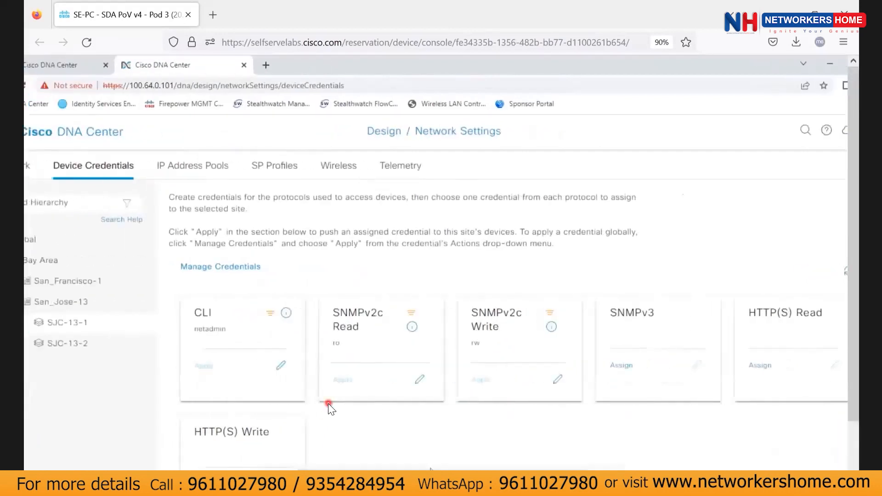
scroll(328, 401, down, 2)
scroll(328, 402, up, 1)
scroll(404, 421, up, 1)
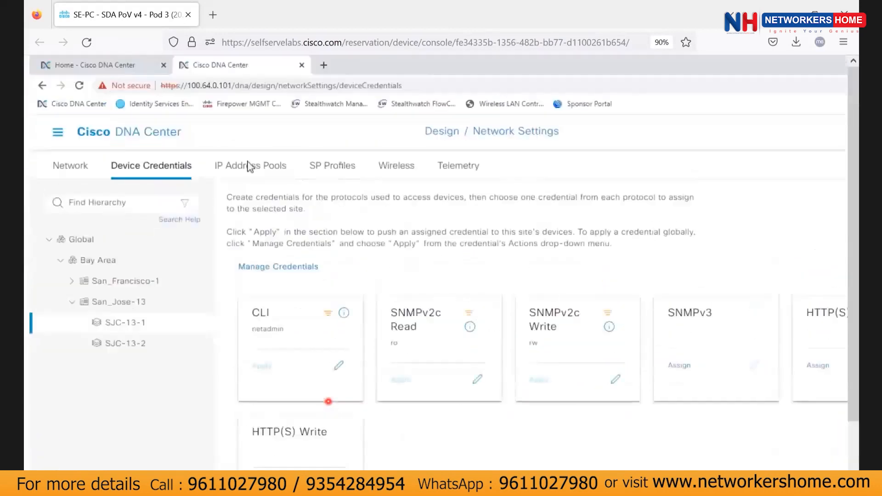
click(248, 167)
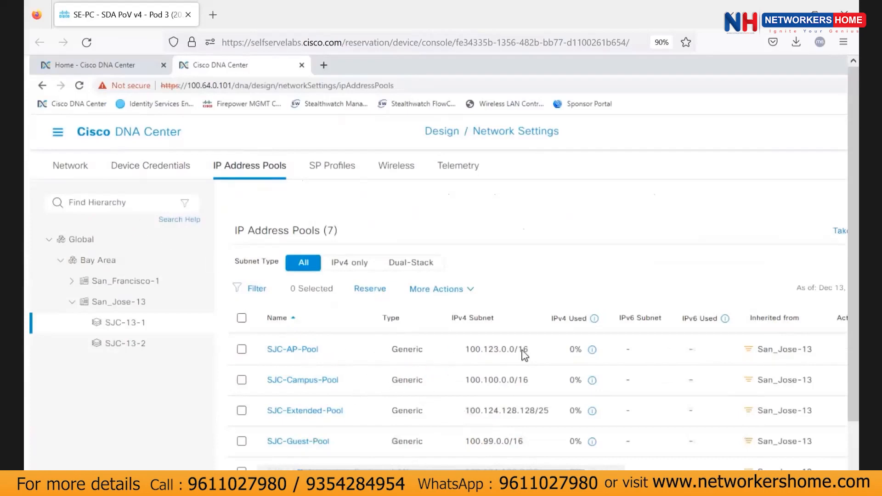
drag(528, 350, 513, 378)
drag(549, 411, 529, 413)
drag(529, 412, 531, 412)
scroll(523, 388, down, 3)
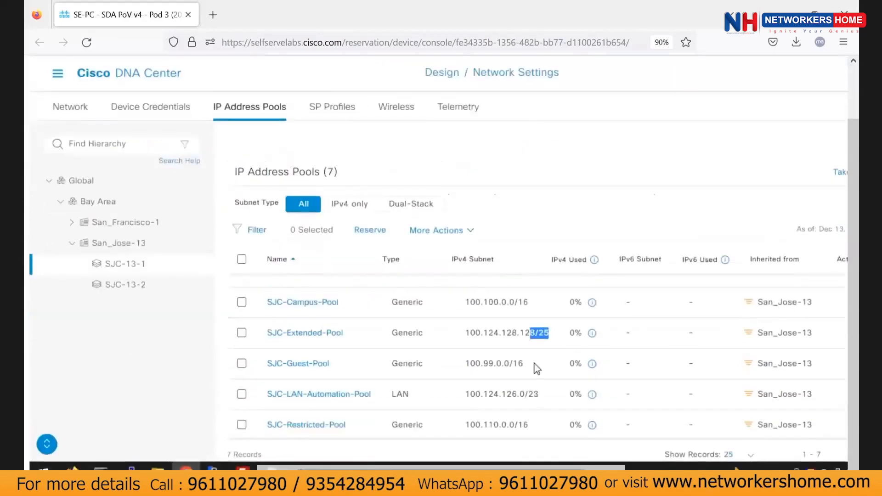
scroll(528, 368, down, 1)
drag(525, 362, 539, 363)
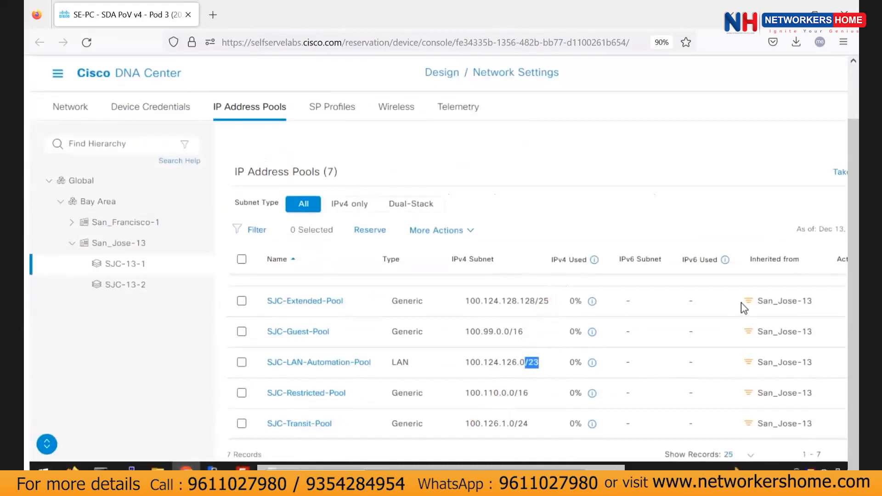
click(753, 305)
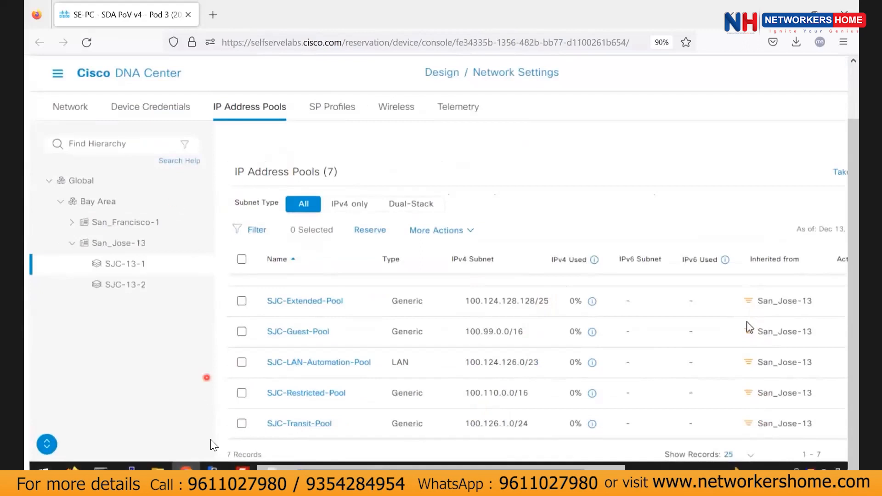
drag(763, 331, 773, 332)
drag(758, 364, 774, 363)
drag(758, 395, 774, 396)
drag(758, 425, 777, 423)
View the Global pools and check the Global-Pool 100.0.0.0/8 address usage breakdown.
click(87, 182)
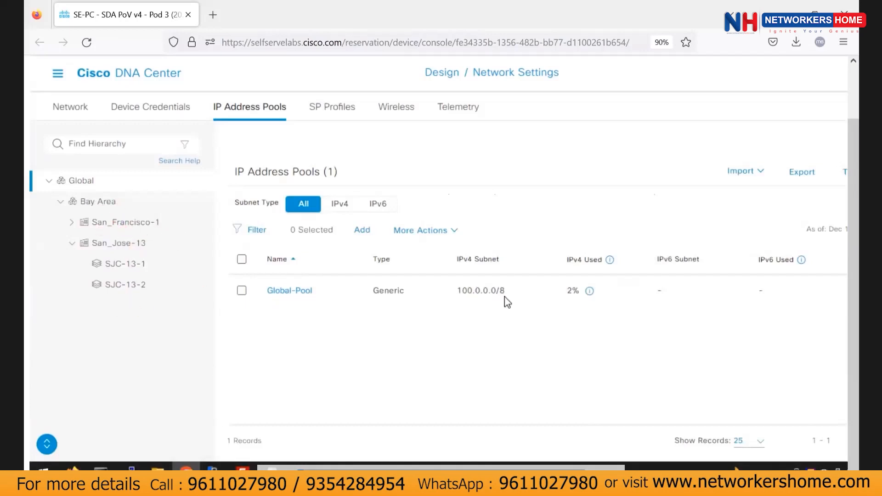
triple_click(480, 290)
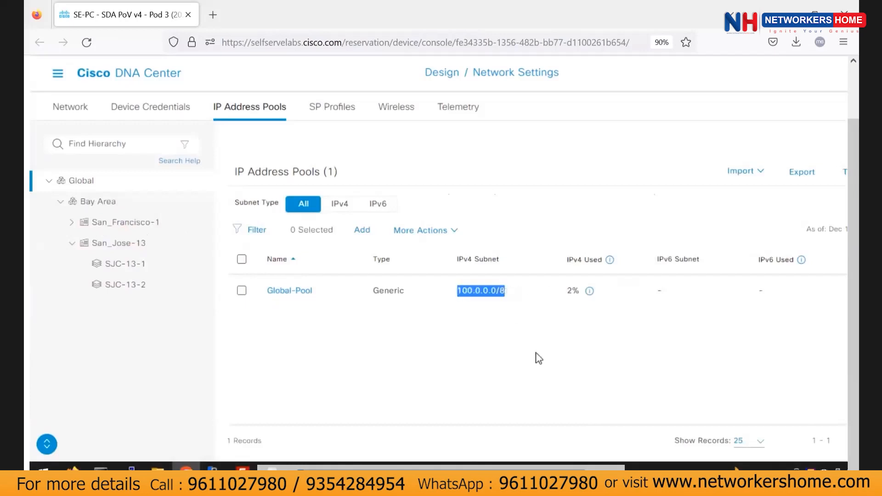
mouse_move(589, 292)
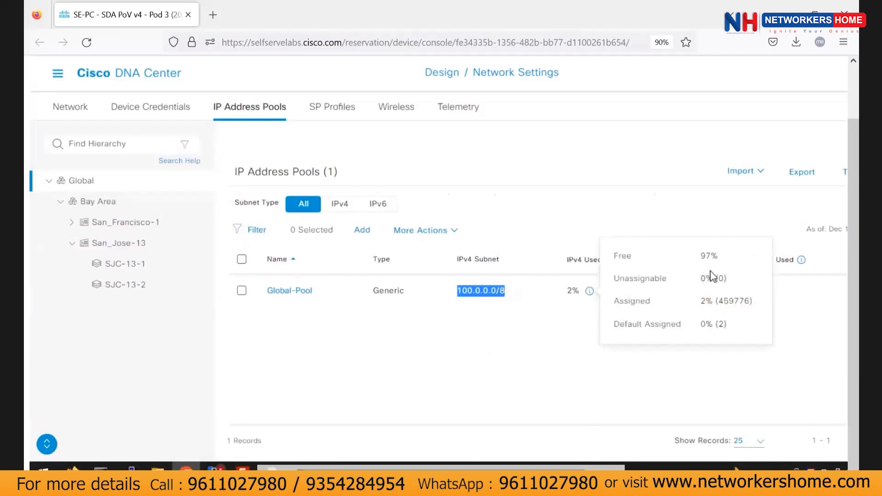
click(609, 302)
mouse_move(590, 291)
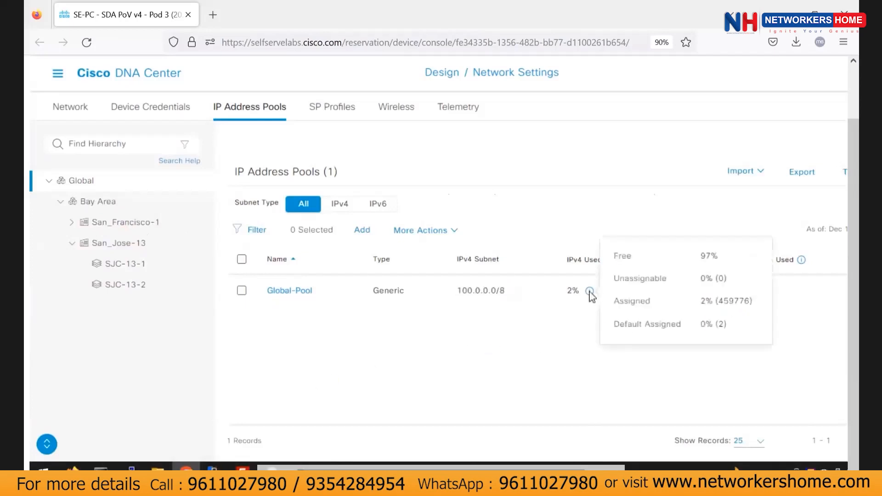
drag(723, 301, 753, 301)
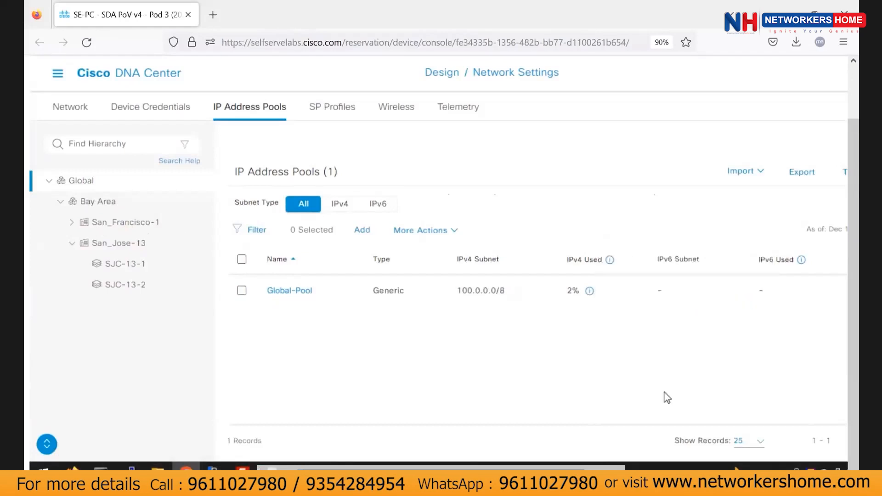
Return to SJC-13-1's pools and dismiss the inherited-settings notice with Don't show again.
click(142, 270)
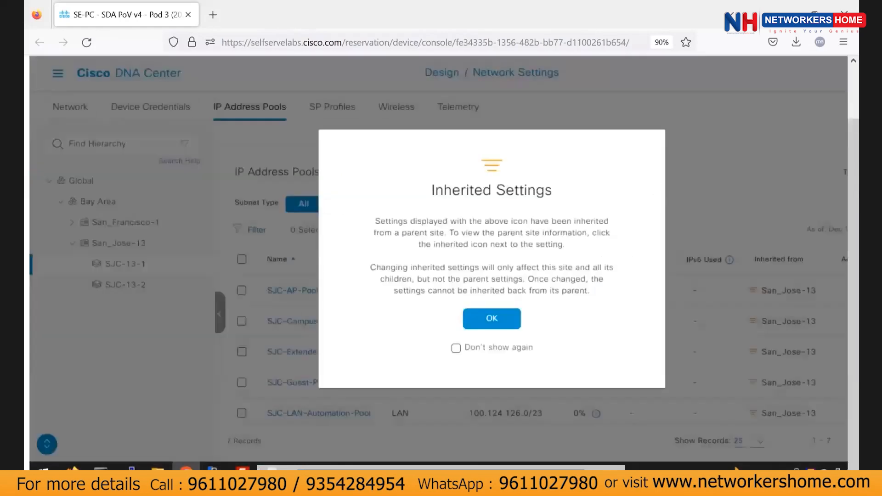
click(455, 348)
click(490, 318)
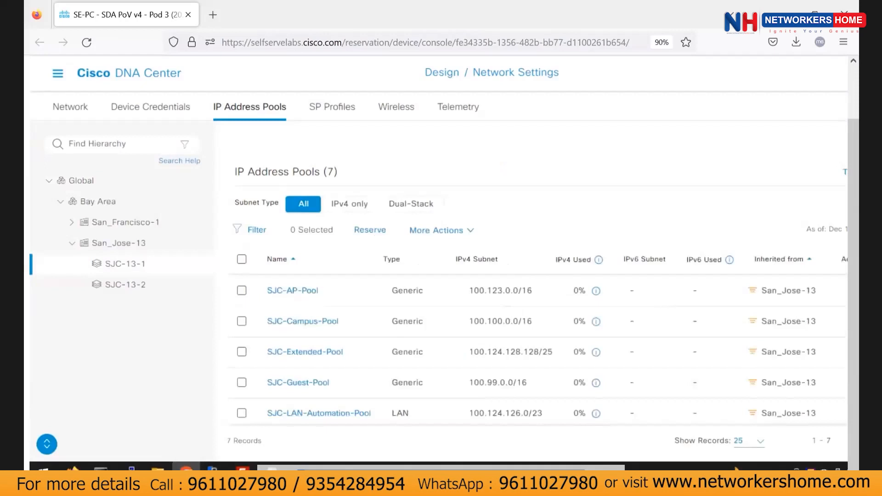
click(57, 73)
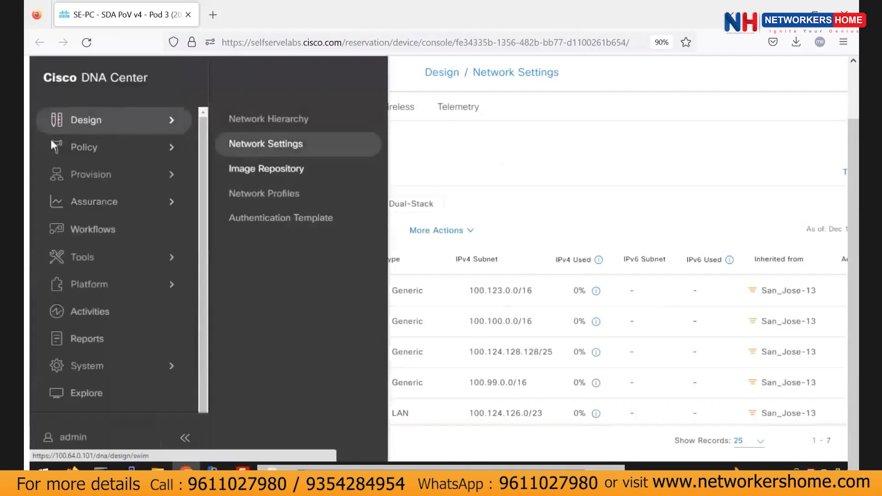
Go to Design > Image Repository, then bring the navigation menu back up.
click(321, 178)
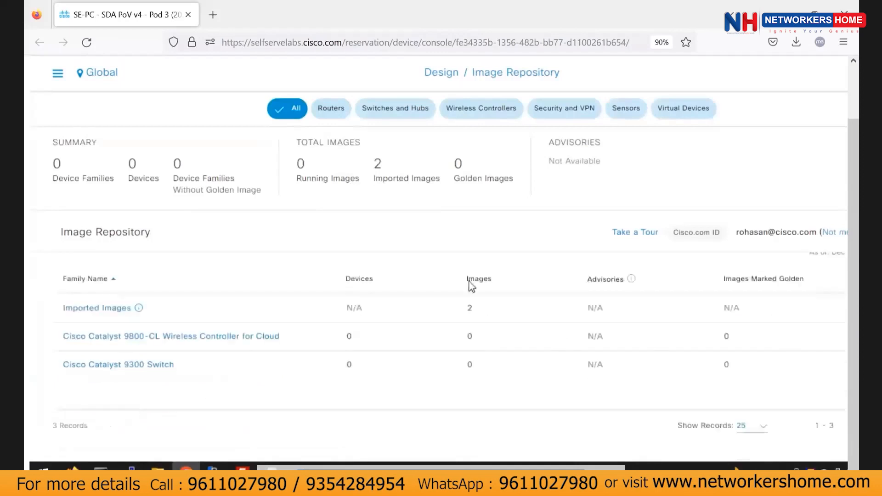
click(57, 75)
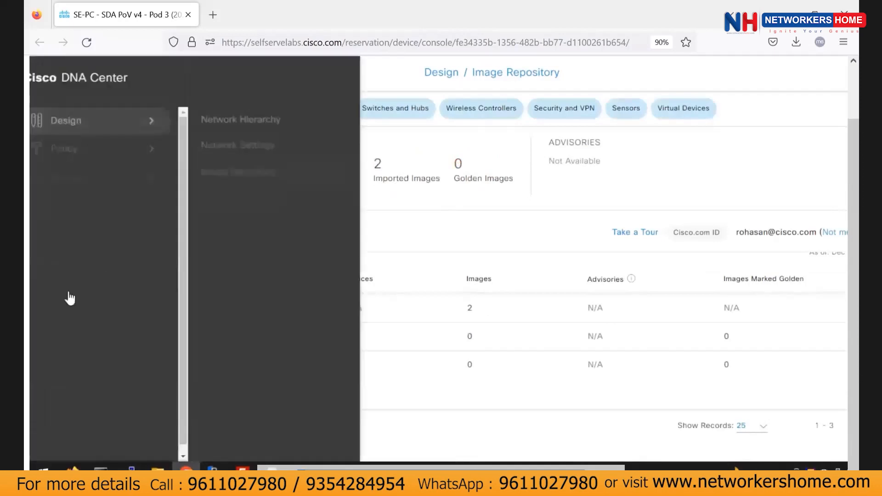
Reveal the Tools submenu in the navigation menu.
mouse_move(191, 251)
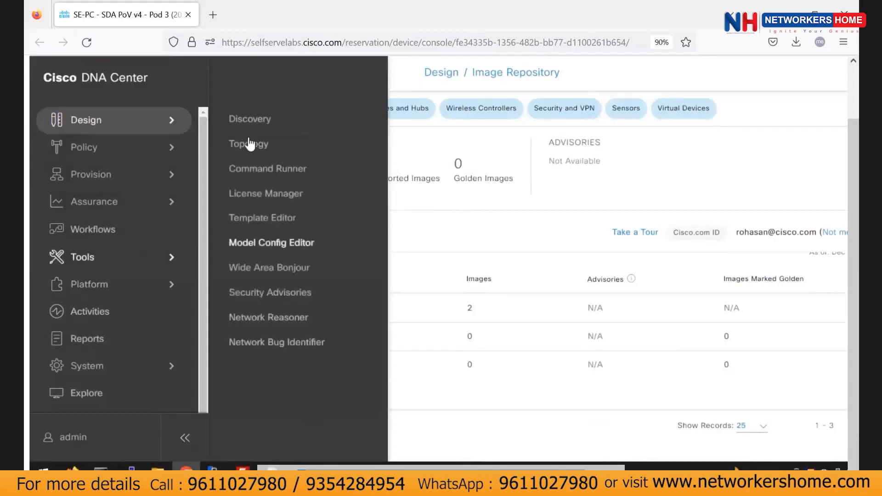
In Template Editor, view Bay Area Templates' Restrict-VTY-Access template and expand Onboarding Configuration.
click(272, 219)
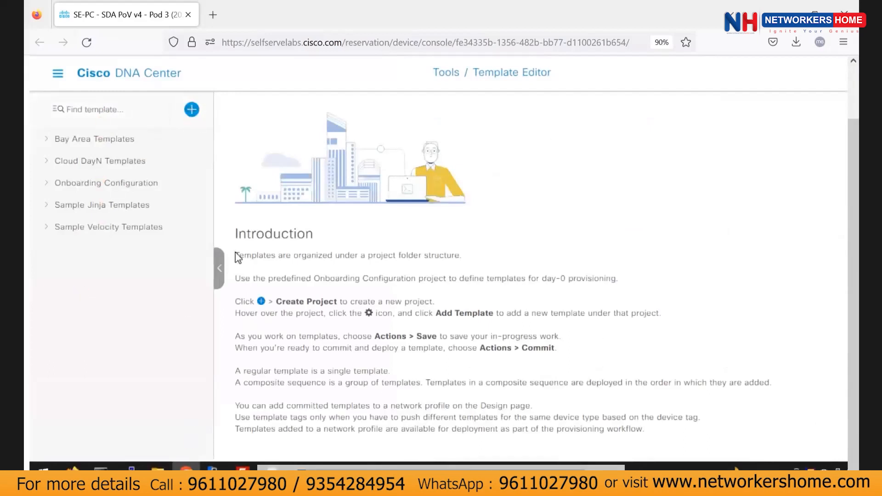
click(54, 140)
click(93, 162)
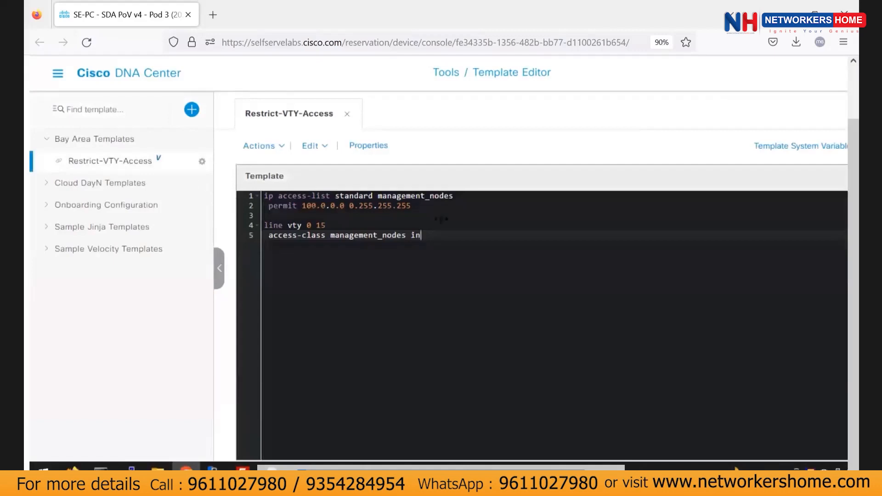
click(49, 216)
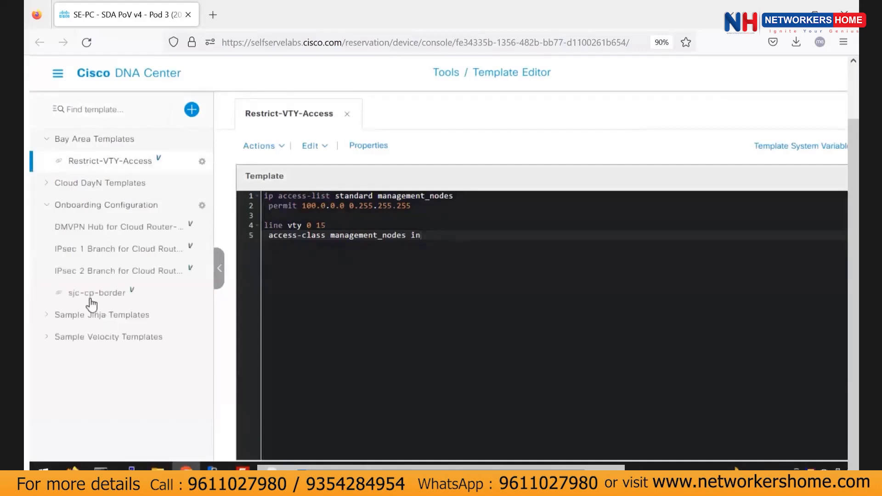
View the sjc-cp-border onboarding template, then bring up the Design menu.
click(91, 296)
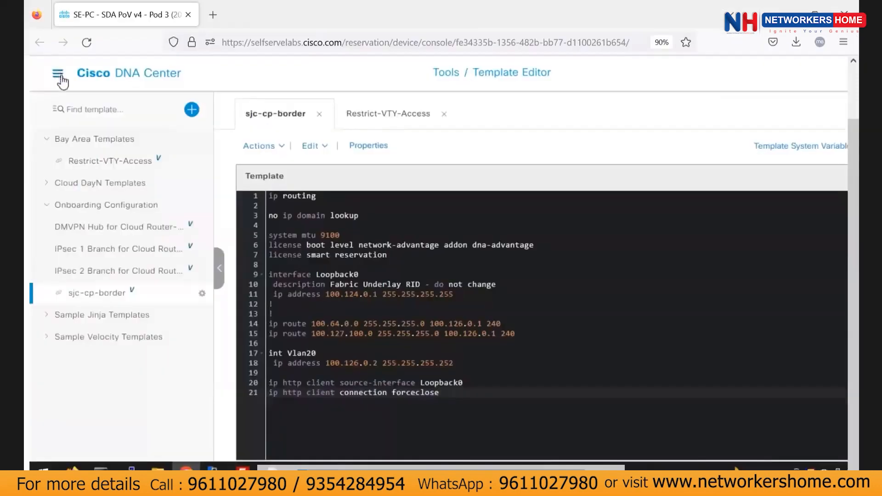
click(59, 75)
mouse_move(115, 120)
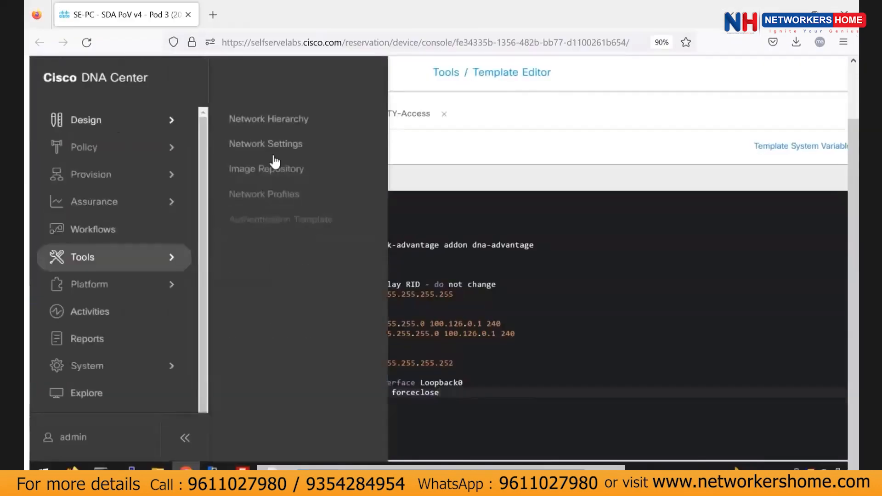
Go to Design > Network Profiles to see the Bay Area Switches profile on 7 sites.
click(285, 193)
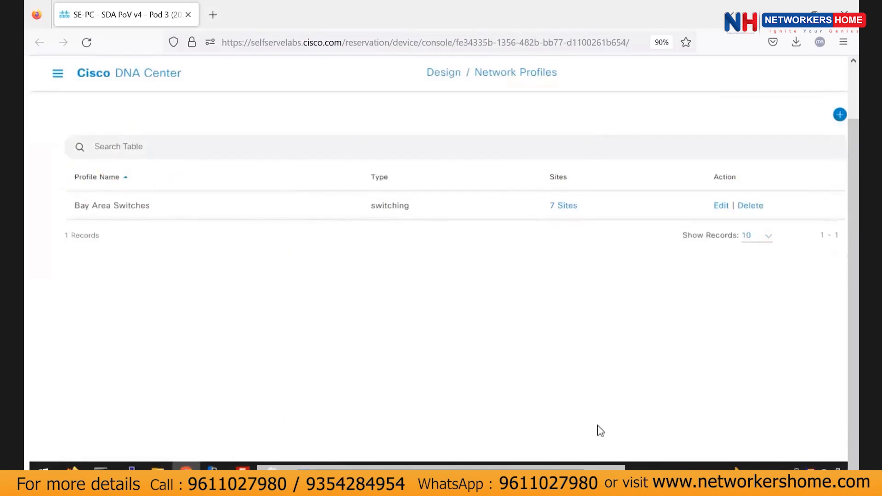
drag(620, 480, 638, 479)
Check the available profile types, then open the Bay Area Switches profile for editing.
click(758, 114)
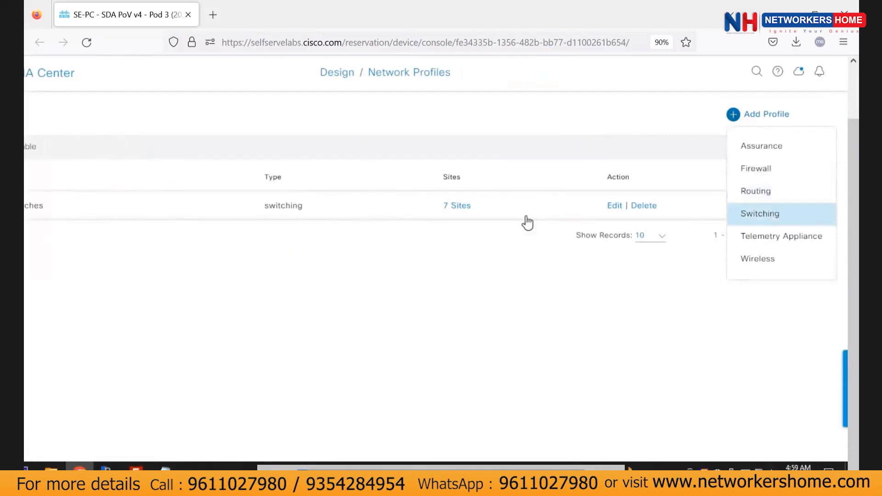
drag(305, 206, 258, 204)
drag(295, 473, 202, 473)
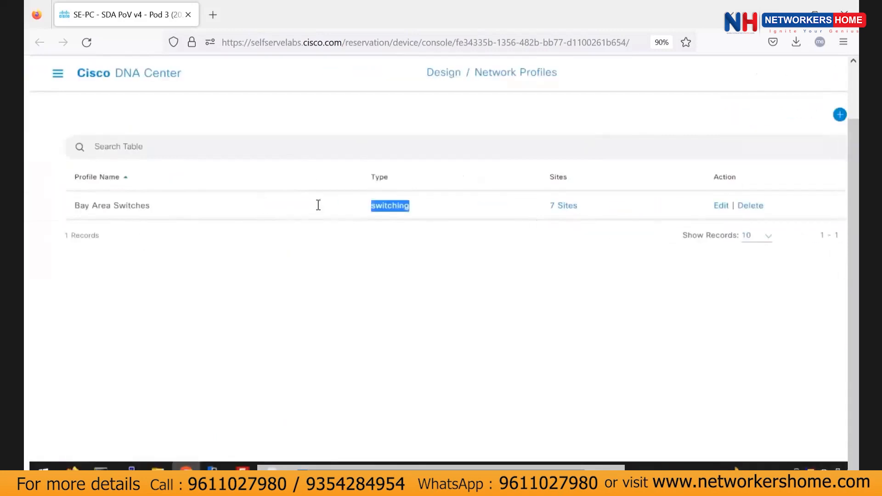
click(721, 211)
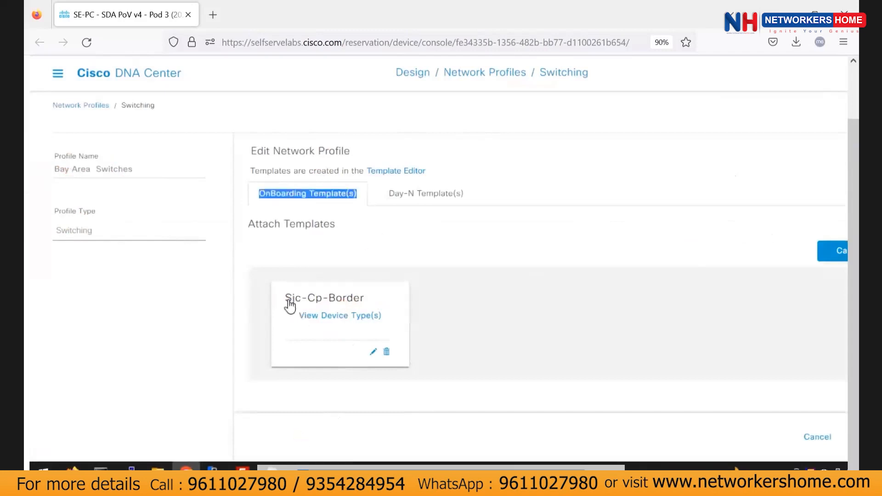
Review the Sjc-Cp-Border onboarding template and the Restrict-VTY-Access Day-N template on Bay Area Switches.
drag(286, 297, 363, 300)
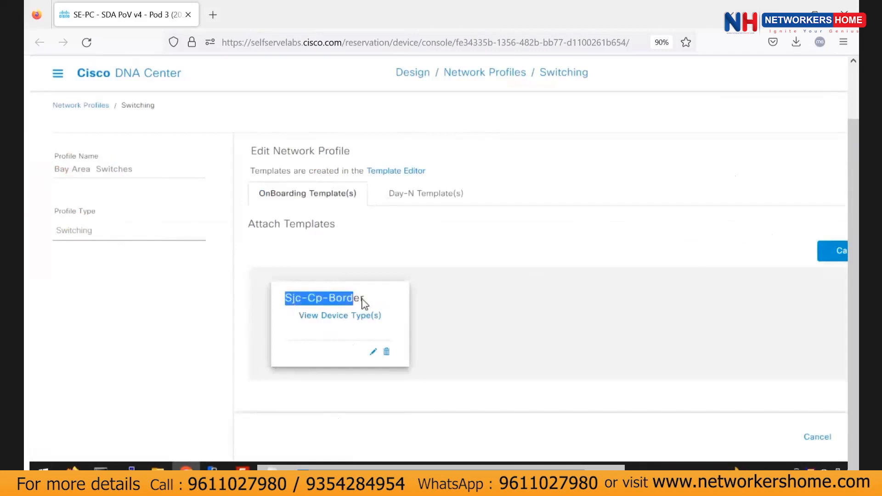
click(424, 197)
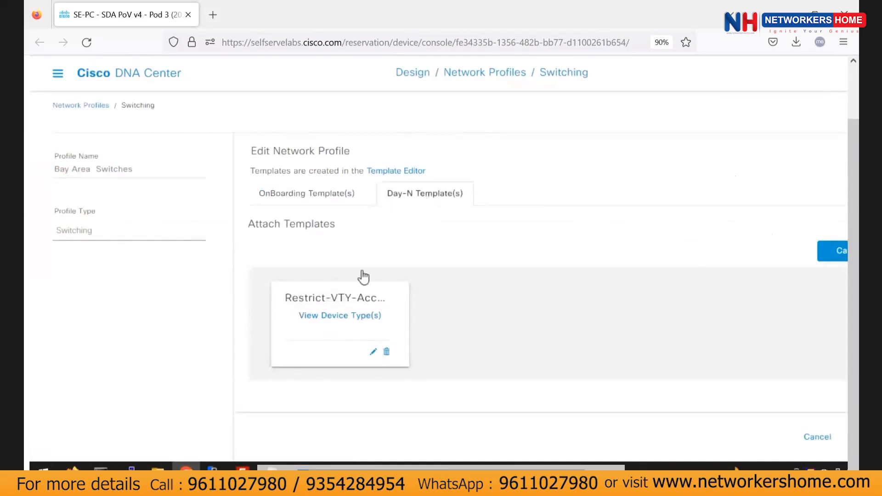
drag(298, 303, 376, 307)
click(376, 309)
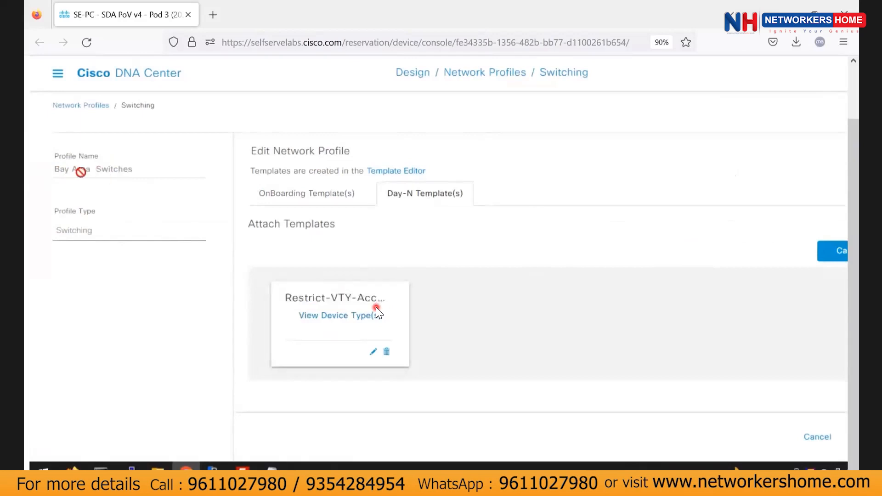
drag(80, 172, 337, 235)
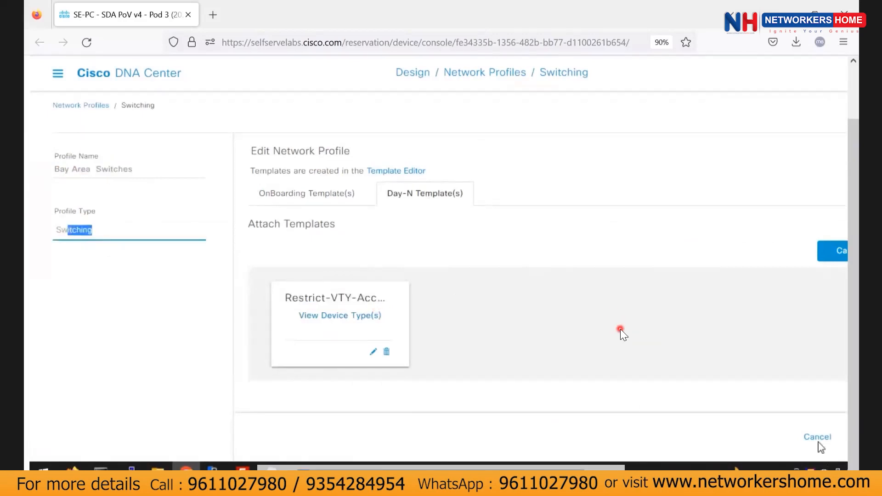
Leave the profile editor unchanged and check Bay Area Switches' sites: Bay Area, San_Francisco-1, San_Jose-13.
click(804, 412)
click(810, 433)
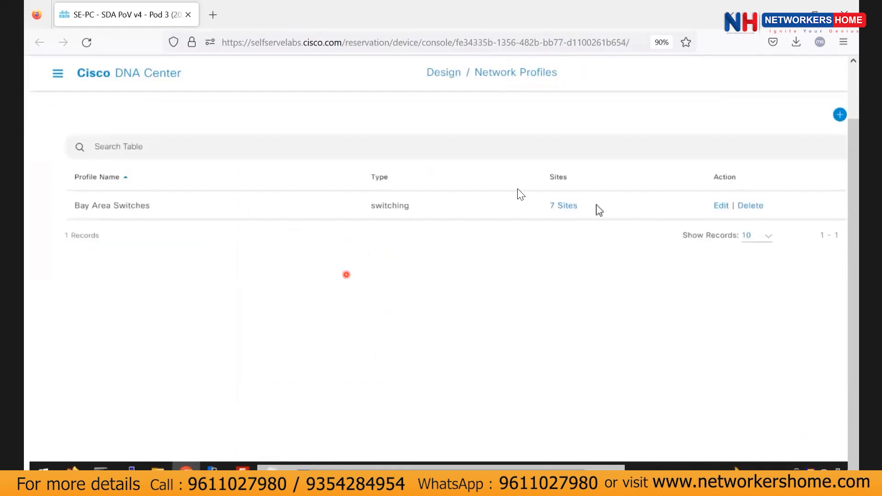
click(554, 206)
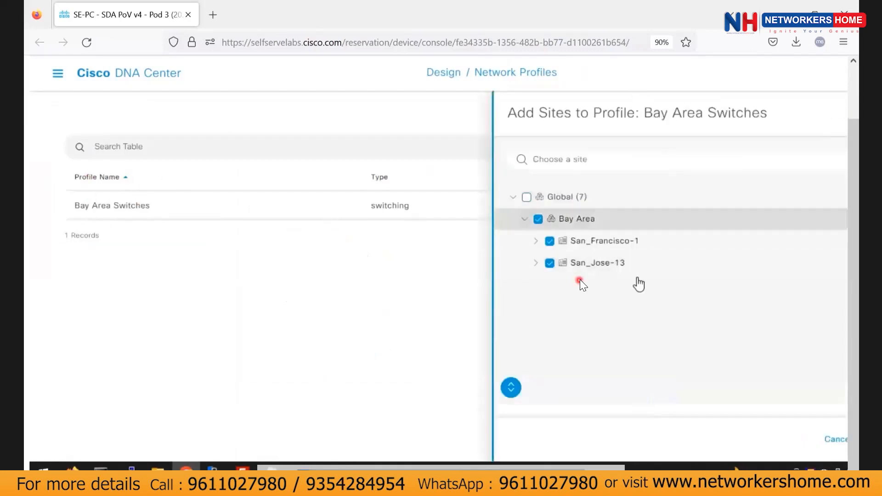
click(828, 440)
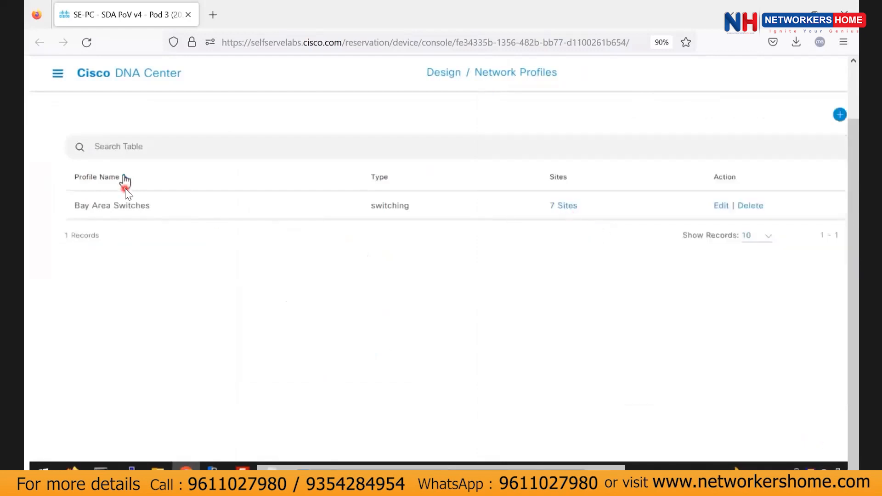
click(57, 73)
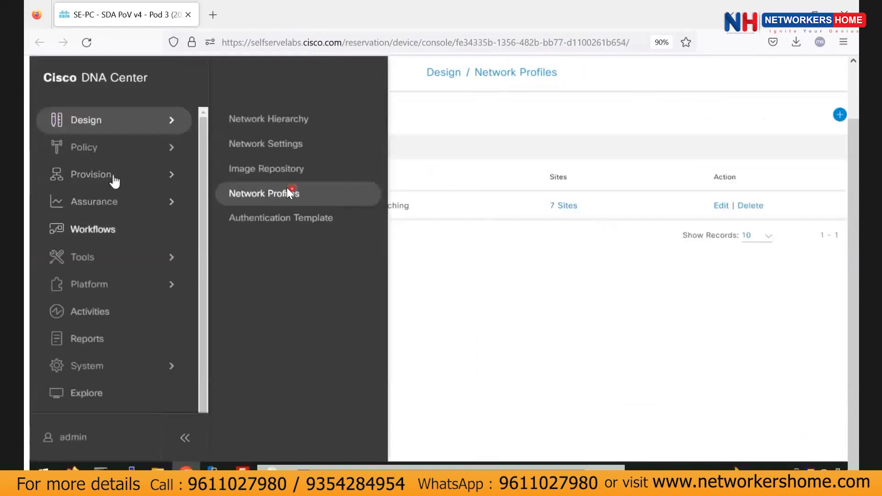
Go to Provision › Plug and Play to list the unclaimed Switch and WLC devices.
mouse_move(180, 182)
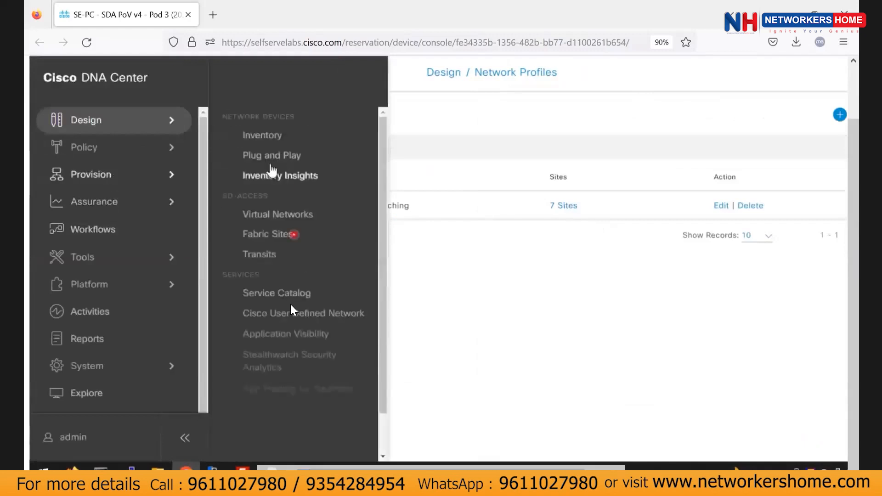
click(269, 155)
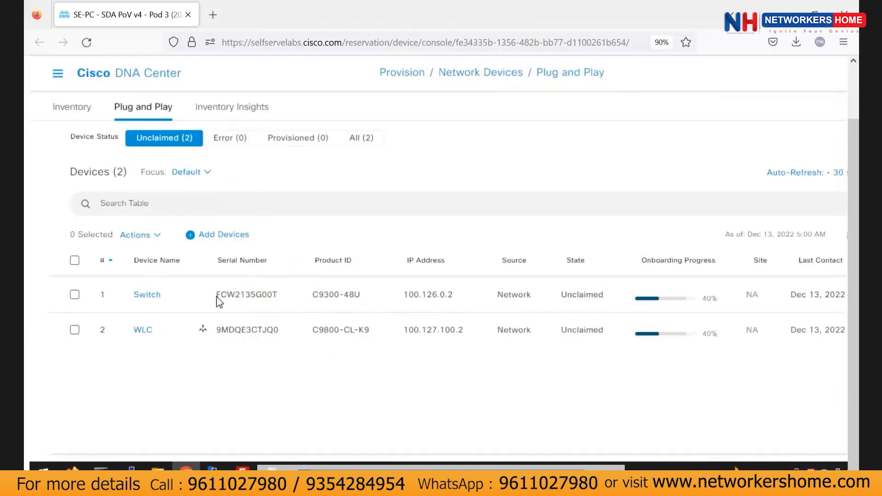
drag(215, 296, 302, 296)
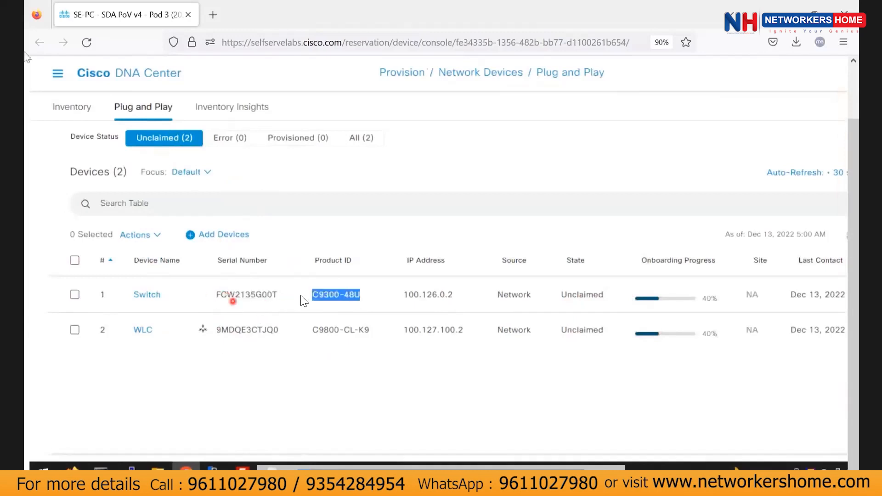
Switch to the sjc-cp-border console and scroll through its boot and PnP discovery log.
key(alt+Tab)
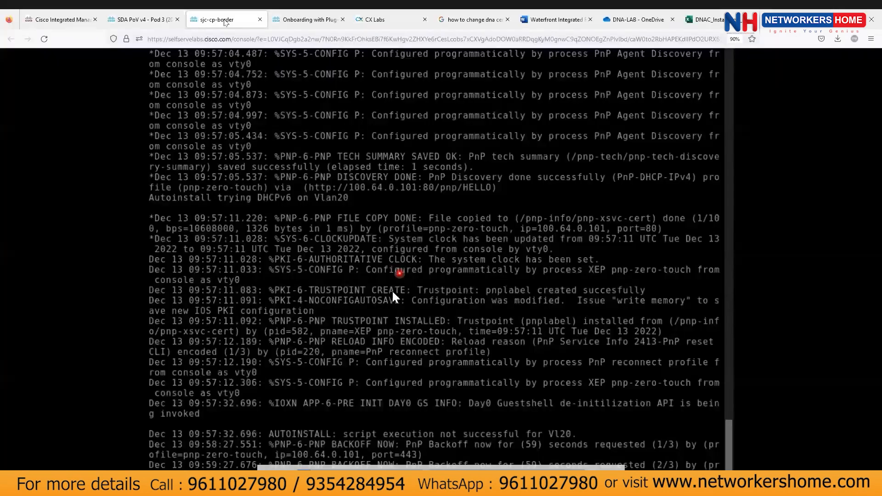
key(alt+Tab)
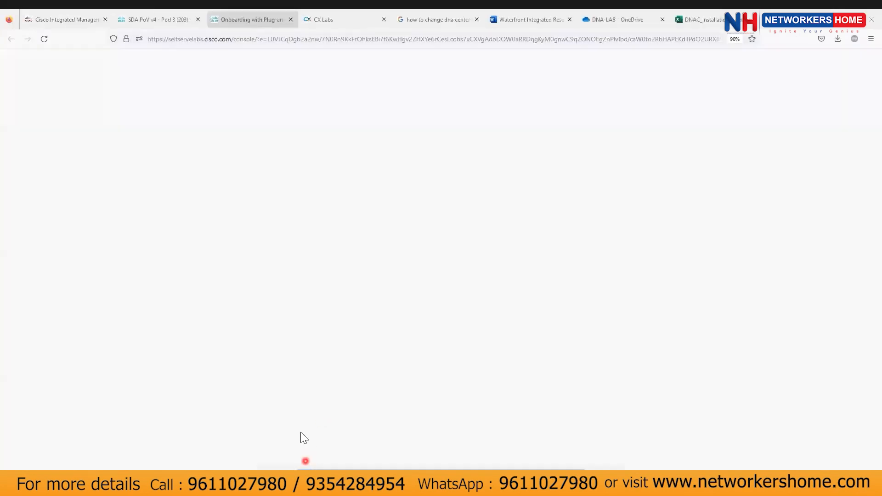
key(alt+Tab)
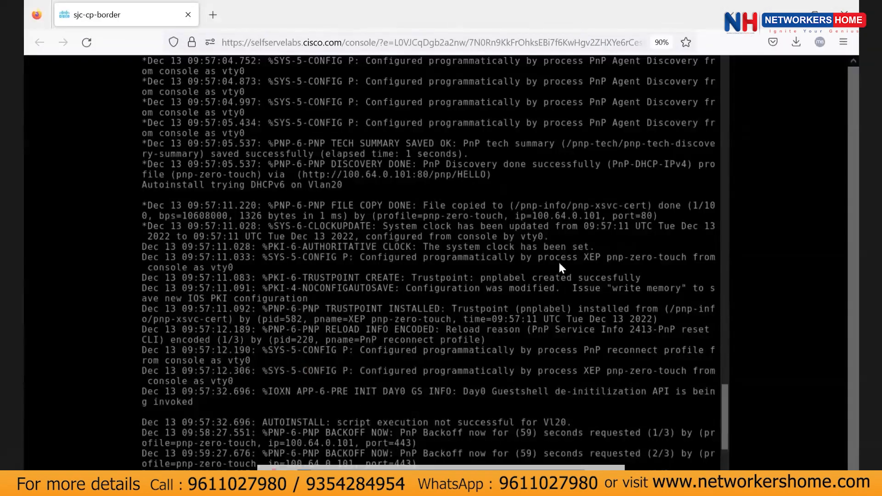
scroll(319, 188, up, 10)
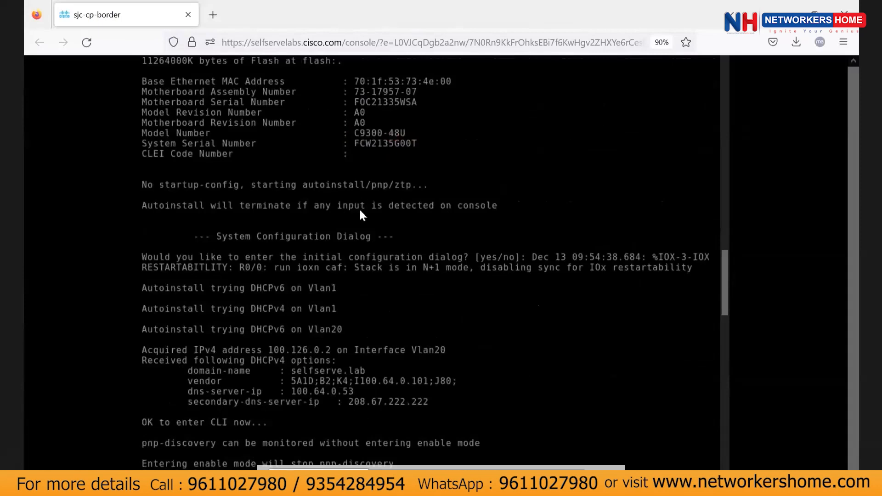
scroll(321, 227, up, 10)
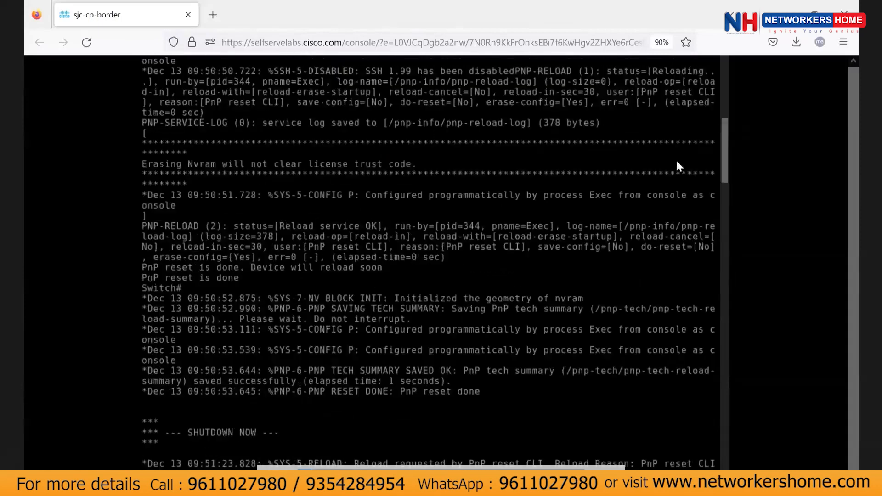
scroll(725, 184, down, 5)
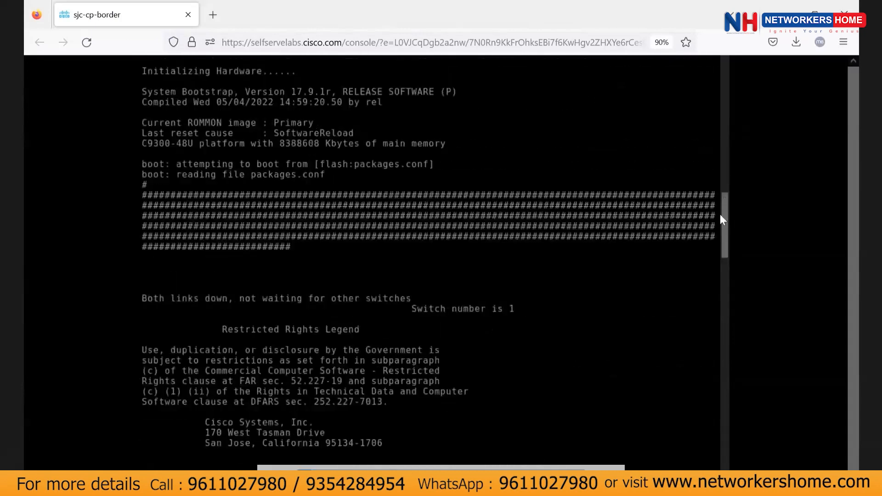
scroll(720, 219, down, 2)
scroll(714, 291, down, 5)
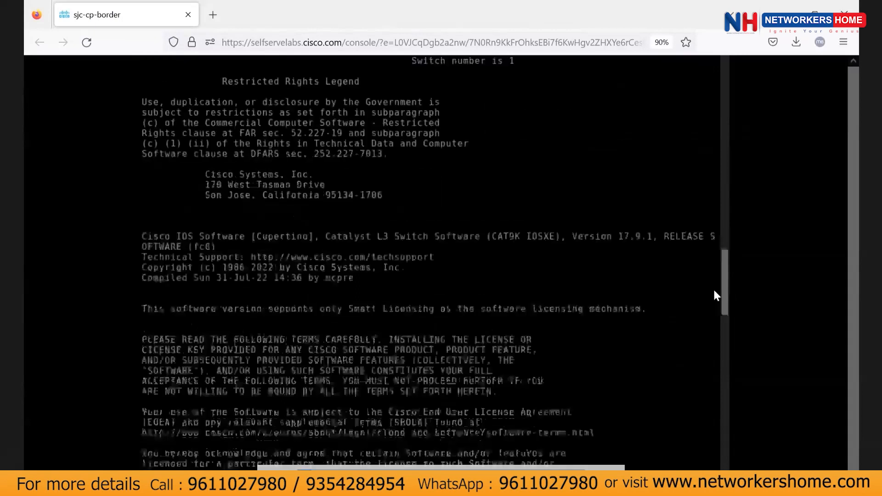
scroll(712, 439, down, 8)
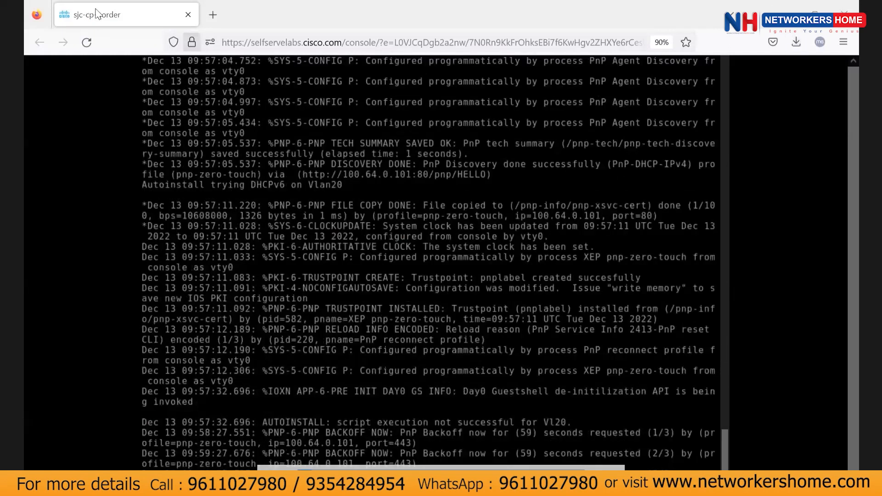
Move the console aside, check the guide's PnP Claim steps, and select both Switch and WLC.
click(814, 7)
drag(757, 151, 601, 171)
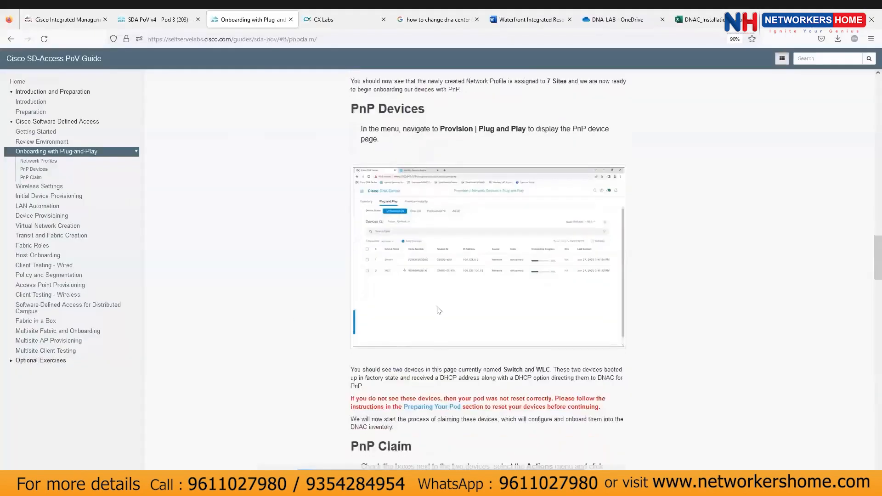
scroll(439, 310, down, 5)
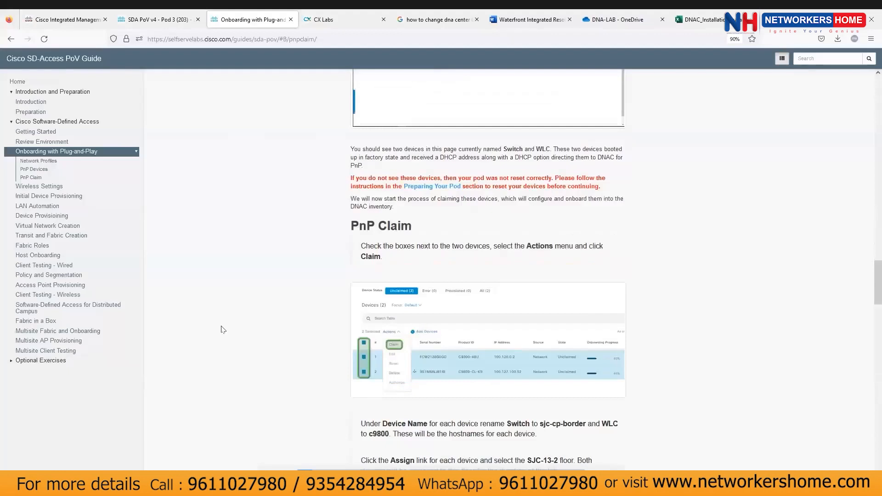
key(alt+Tab)
click(75, 261)
click(74, 260)
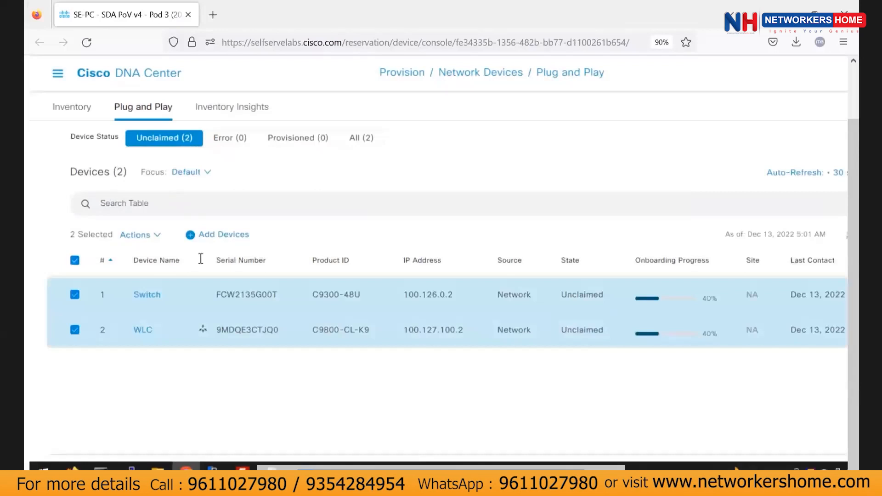
Start claiming the selected Switch and WLC devices from the Actions menu.
click(152, 236)
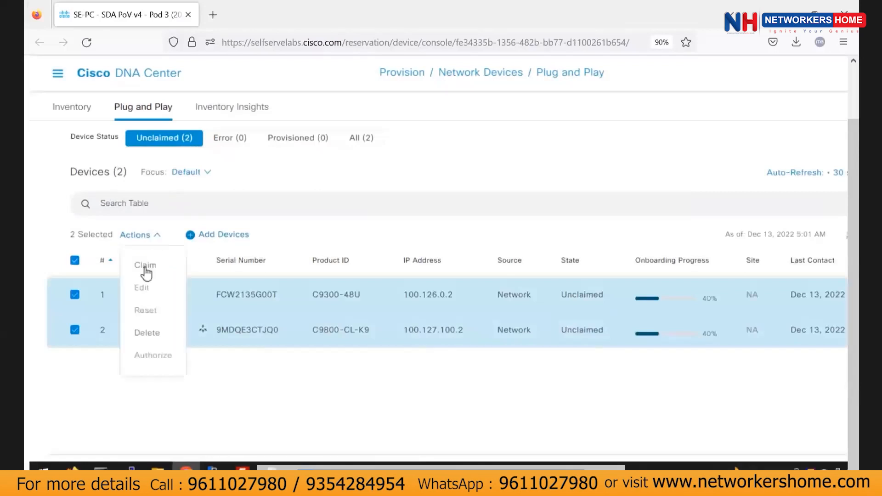
click(142, 265)
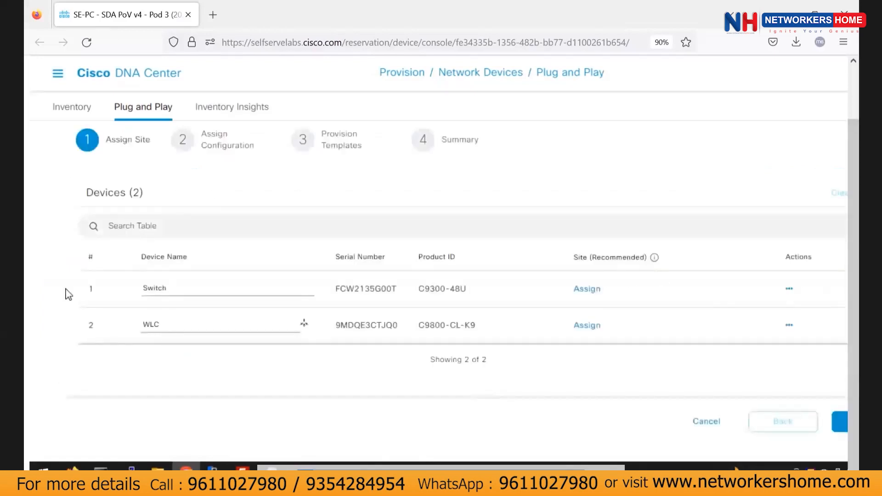
Rename the WLC device to C9800.
click(198, 326)
key(BackSpace)
key(BackSpace)
key(BackSpace)
text(C9800)
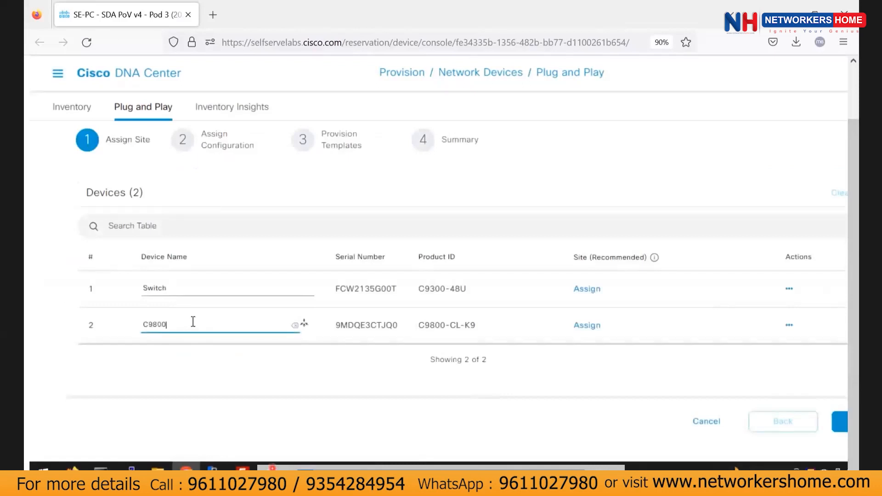
click(179, 289)
Rename the Switch device to sjc-cp-border.
click(179, 288)
key(BackSpace)
key(BackSpace)
key(BackSpace)
key(BackSpace)
key(BackSpace)
key(BackSpace)
text(sjjc)
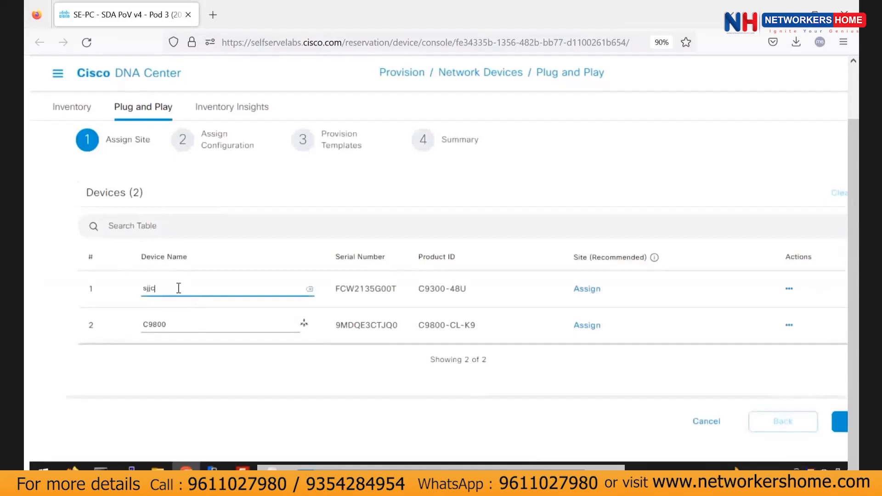
key(BackSpace)
text(p-border)
key(BackSpace)
text(rderr)
key(BackSpace)
click(586, 292)
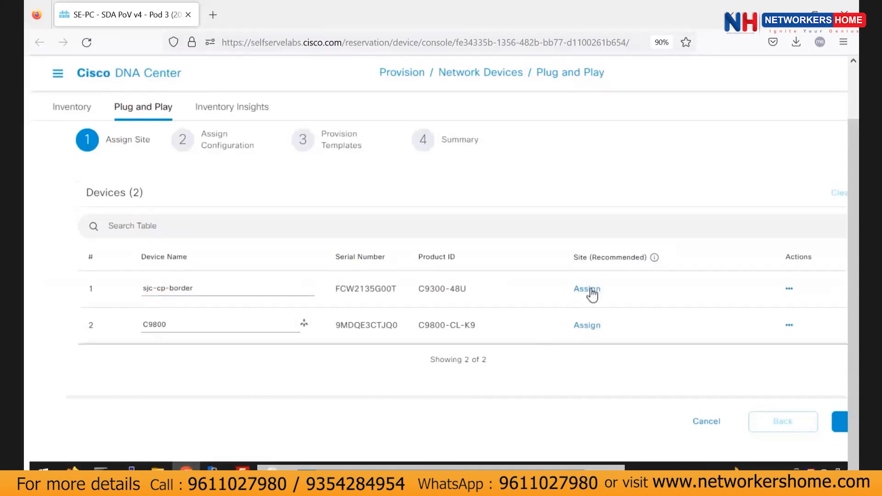
Assign sjc-cp-border to floor SJC-13-2 under Bay Area › San_Jose-13.
click(590, 290)
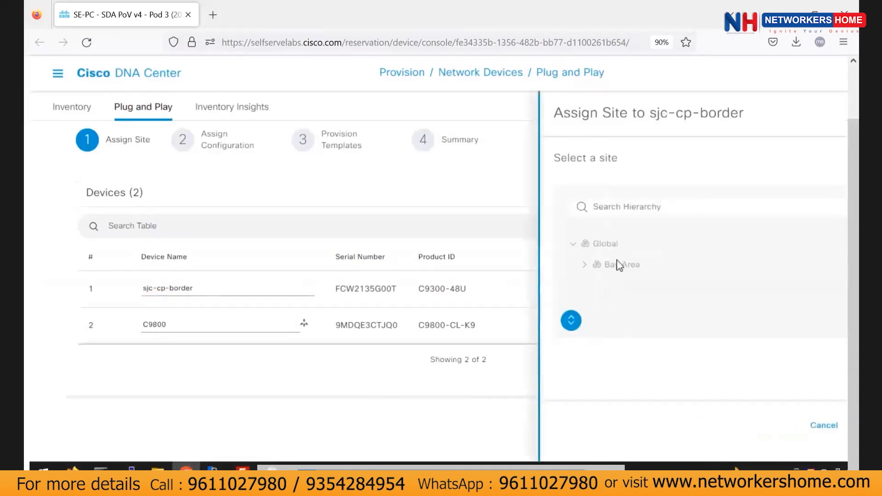
click(584, 264)
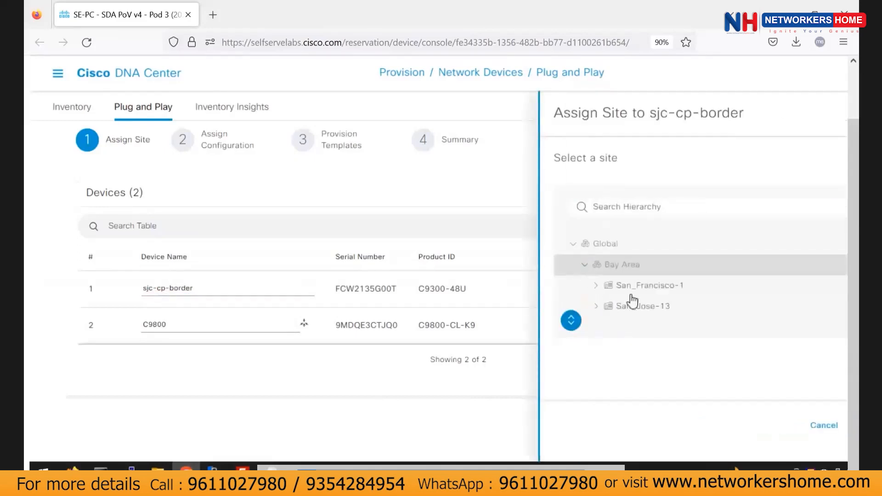
click(598, 307)
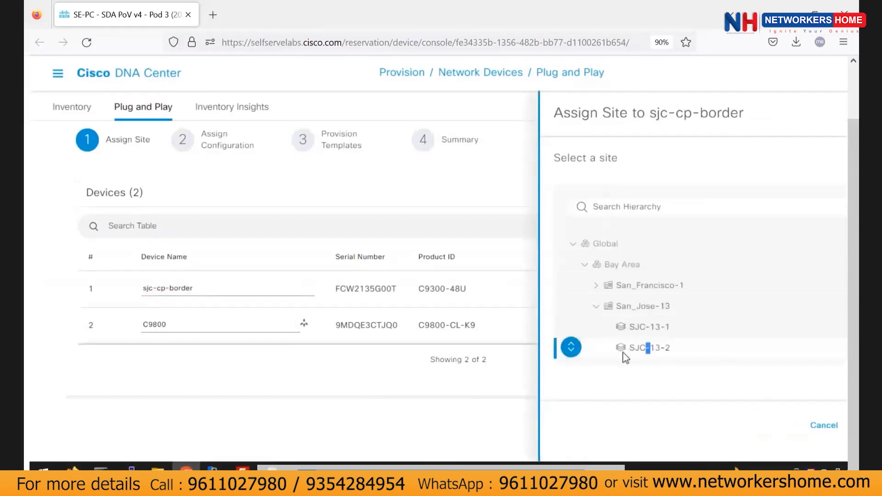
click(793, 427)
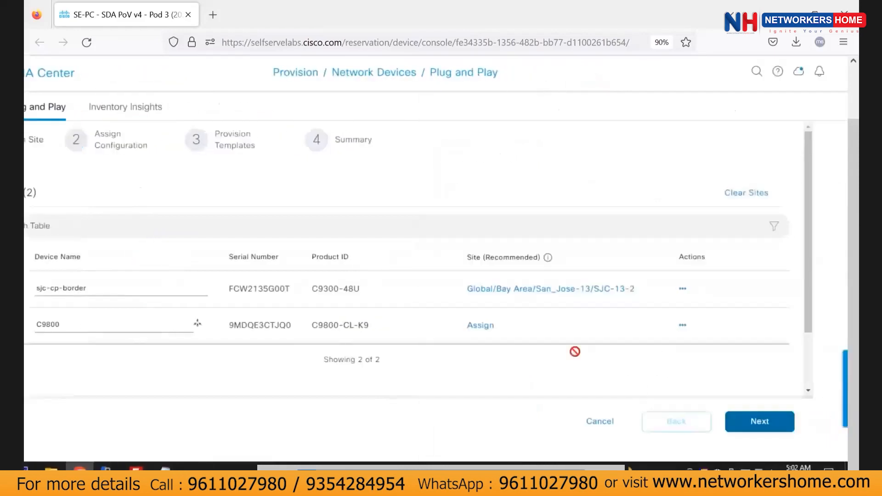
Assign C9800 to SJC-13-2 as well and advance to Assign Configuration.
click(480, 325)
click(478, 265)
click(490, 306)
click(536, 348)
click(784, 427)
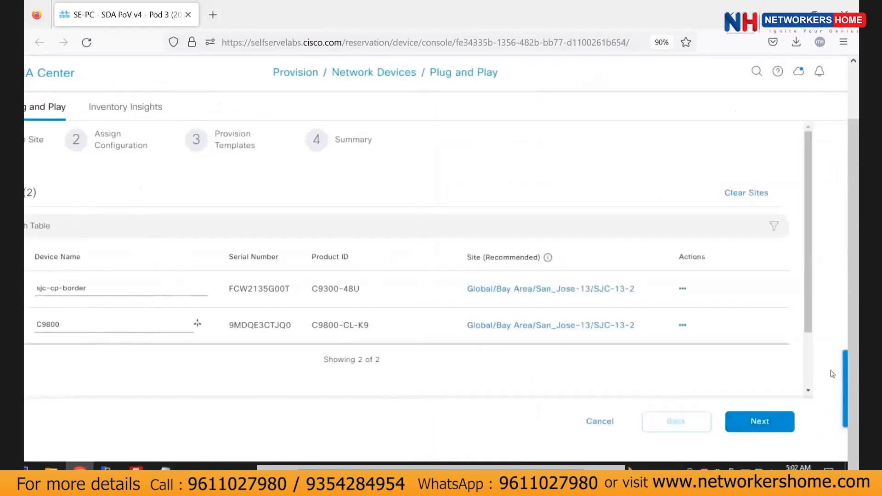
click(753, 426)
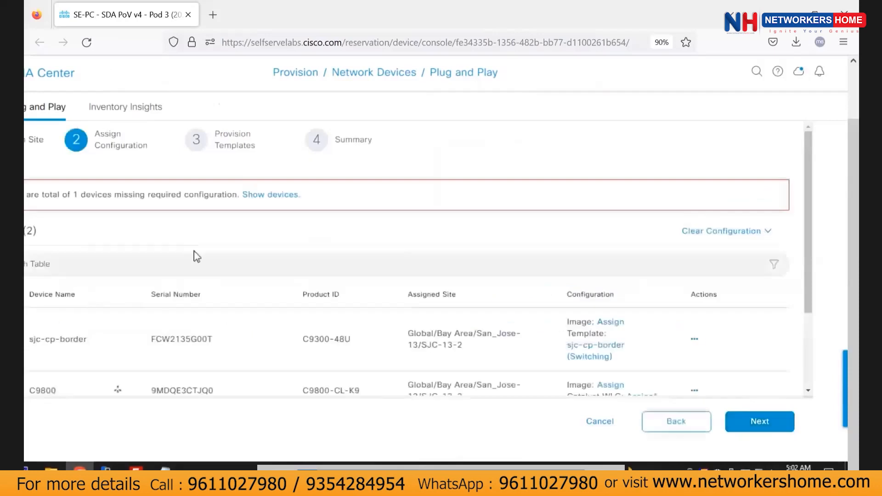
Reveal the device missing configuration, select serial 9MDQE3CTJQ0, and scroll to the C9800 row.
scroll(348, 401, left, 3)
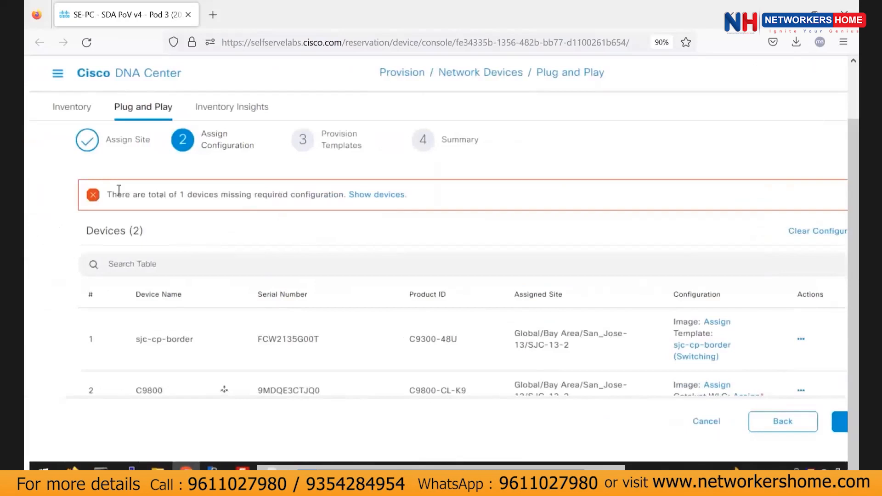
click(376, 199)
double_click(189, 205)
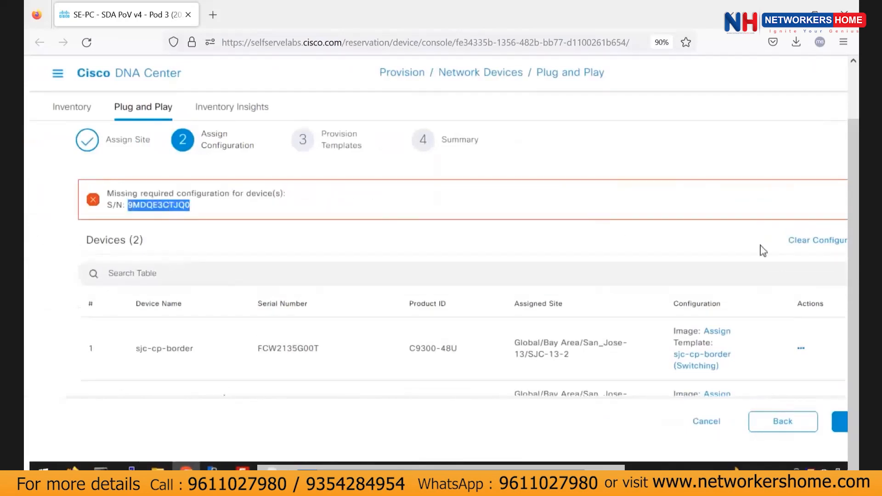
scroll(433, 321, down, 3)
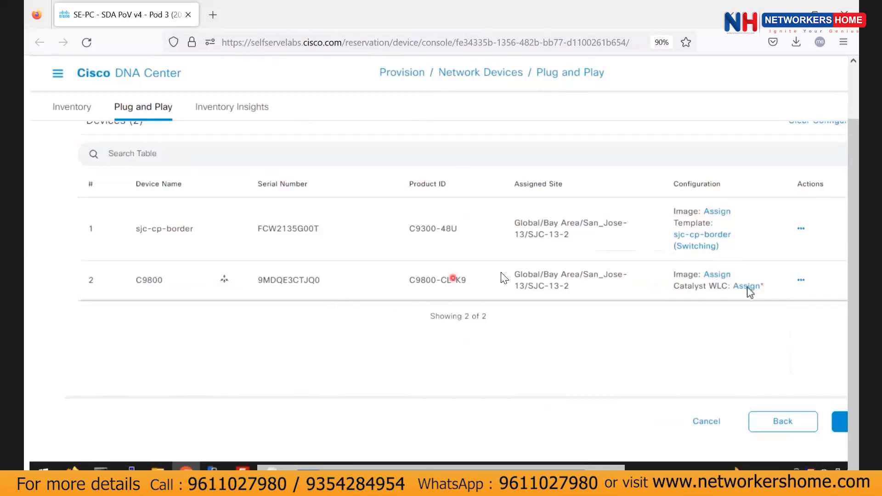
Open the C9800's empty Catalyst WLC settings and check the PoV guide for its values.
click(747, 288)
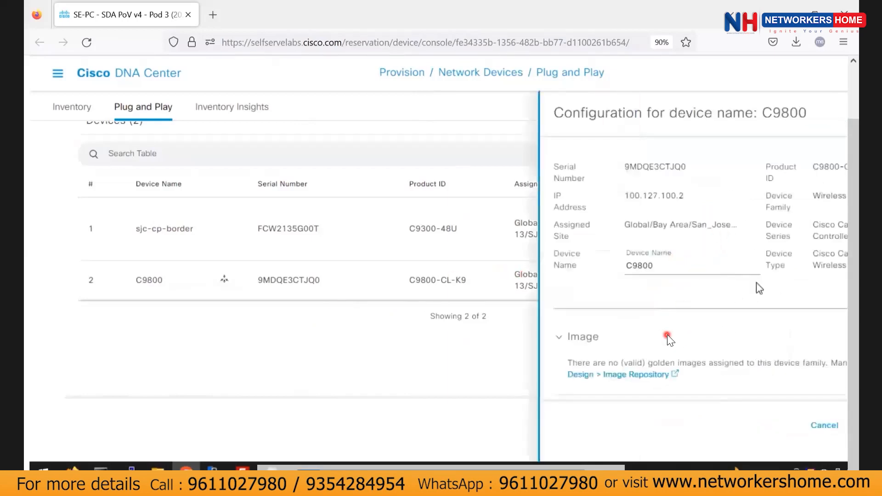
scroll(639, 385, down, 4)
click(632, 317)
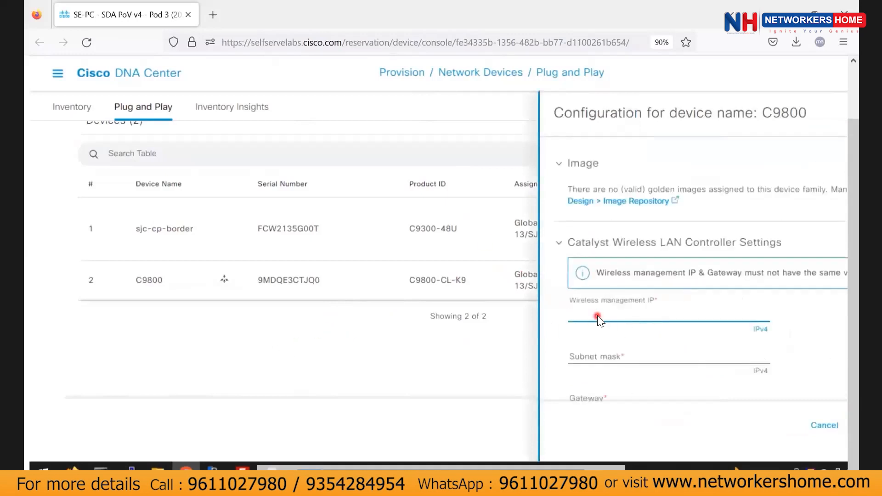
key(alt+Tab)
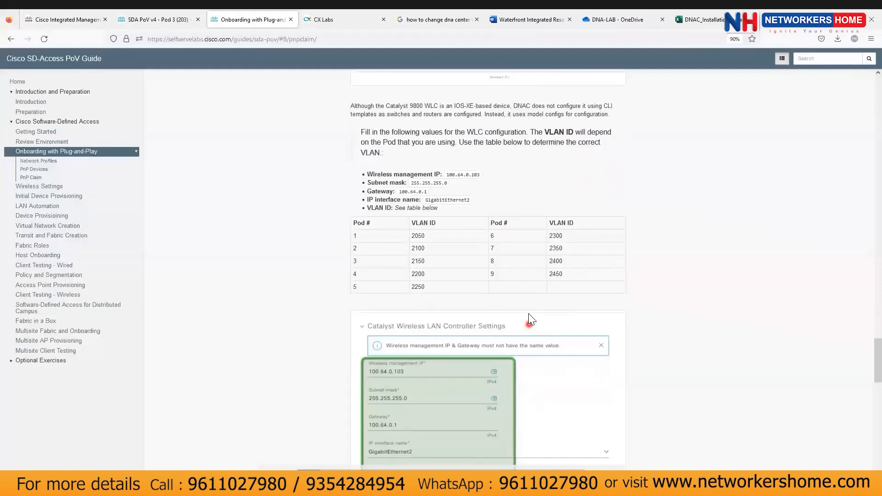
key(alt+Tab)
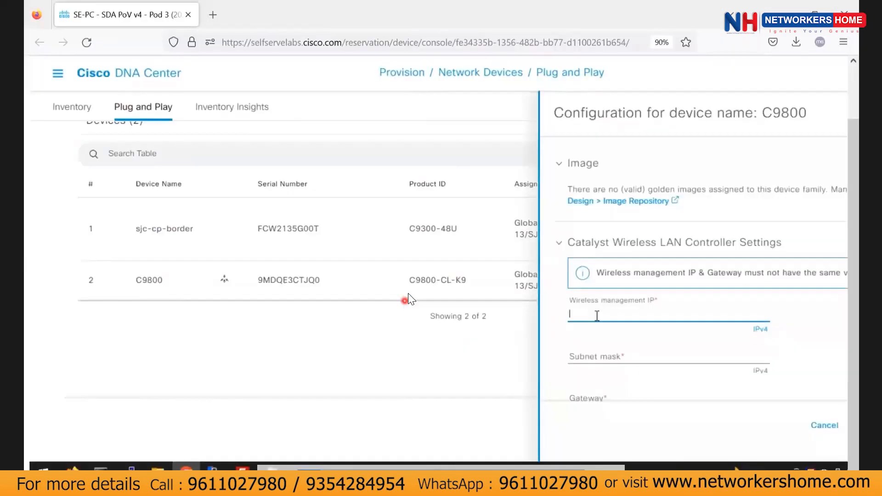
Enter wireless management IP 100.64.0.103 with subnet mask 255.255.255.0.
text(100)
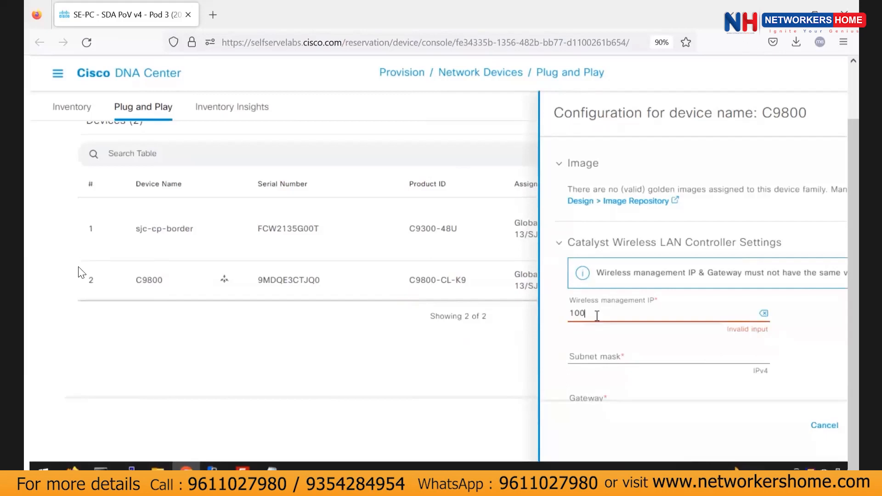
text(.64)
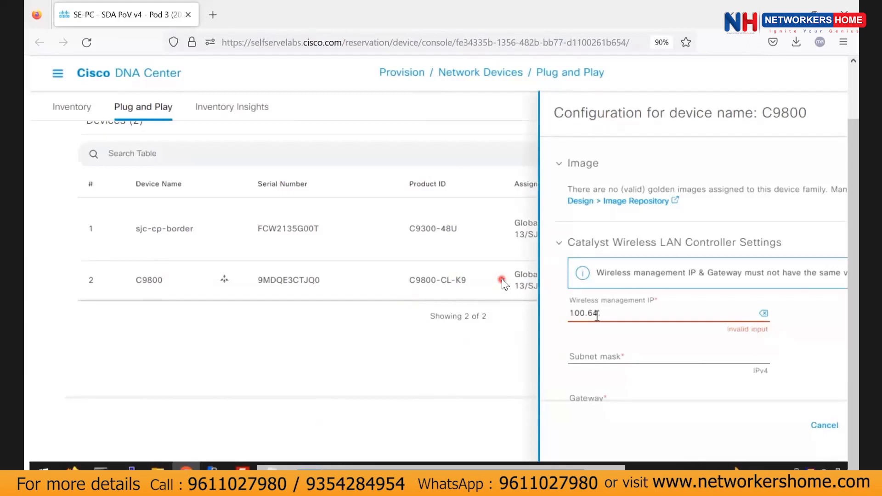
text(. 0.103)
click(618, 349)
text(255.255.b255.)
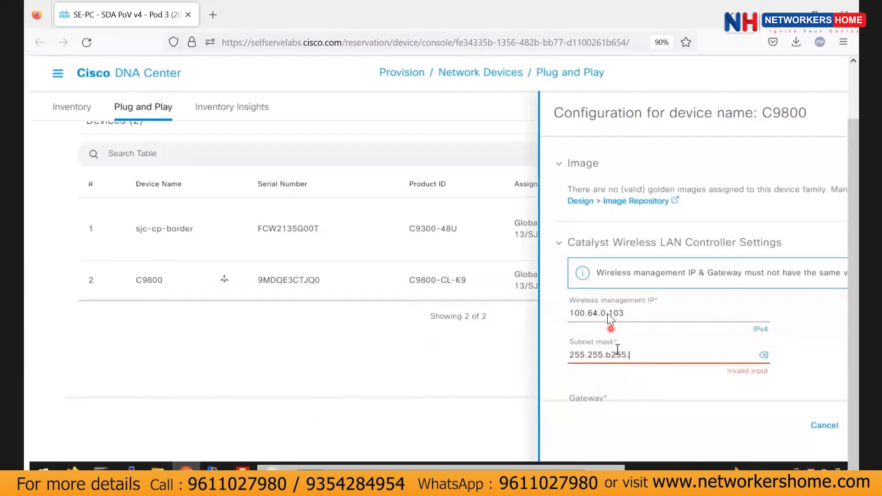
key(Left)
key(Left)
key(Left)
key(Left)
key(BackSpace)
key(End)
text(0)
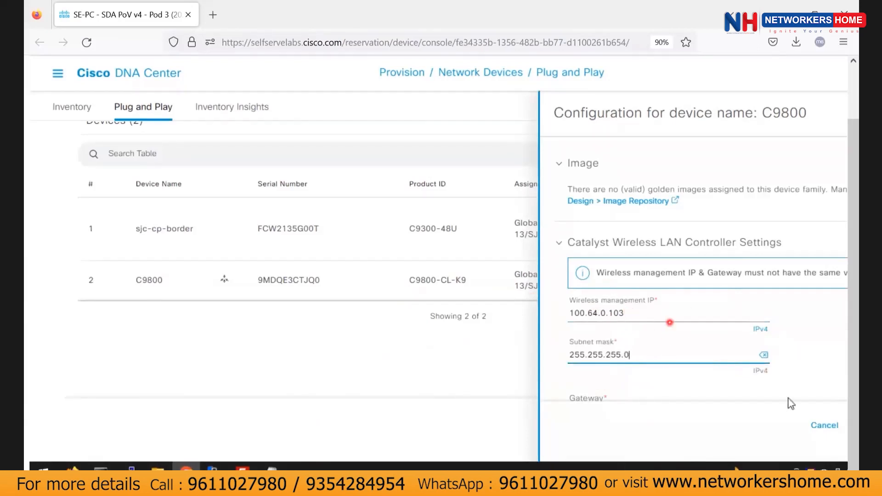
Set gateway 100.64.0.1 and IP interface GigabitEthernet2.
scroll(640, 374, down, 3)
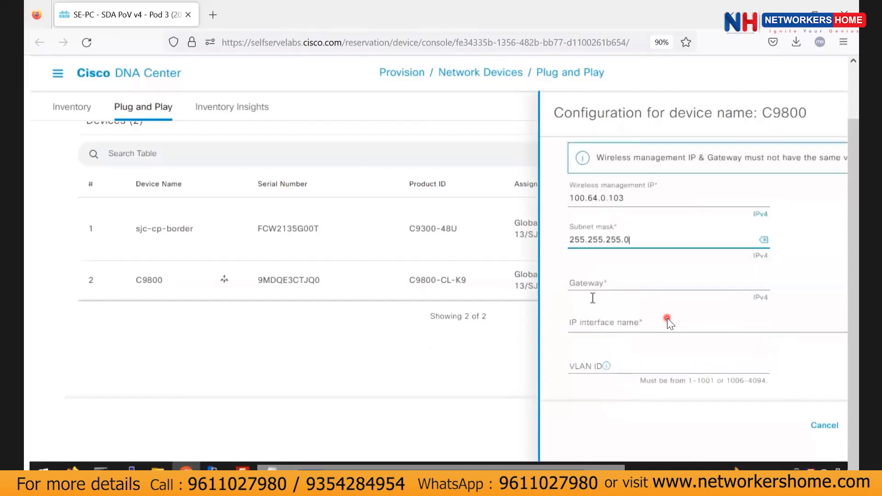
click(623, 283)
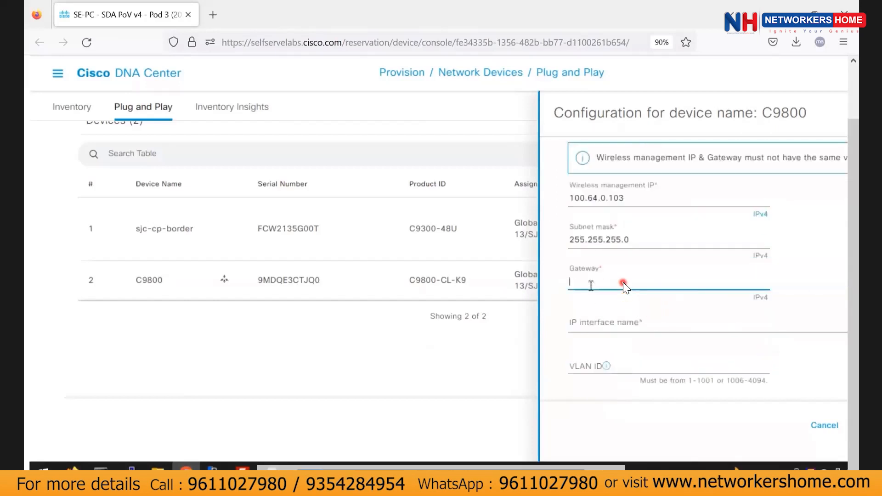
text(100.64.)
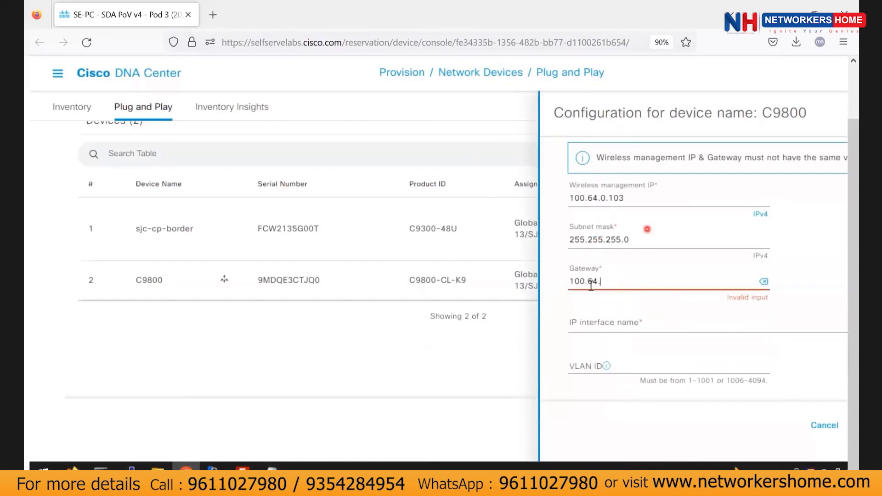
text(0.1)
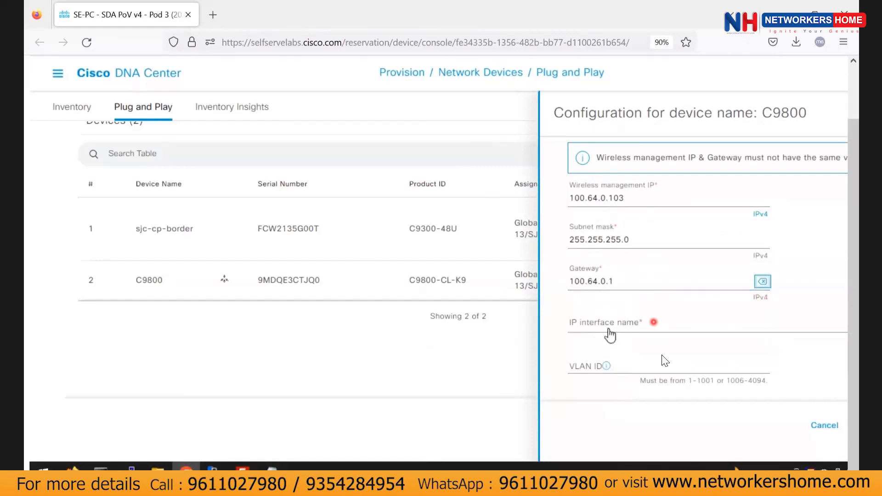
click(611, 329)
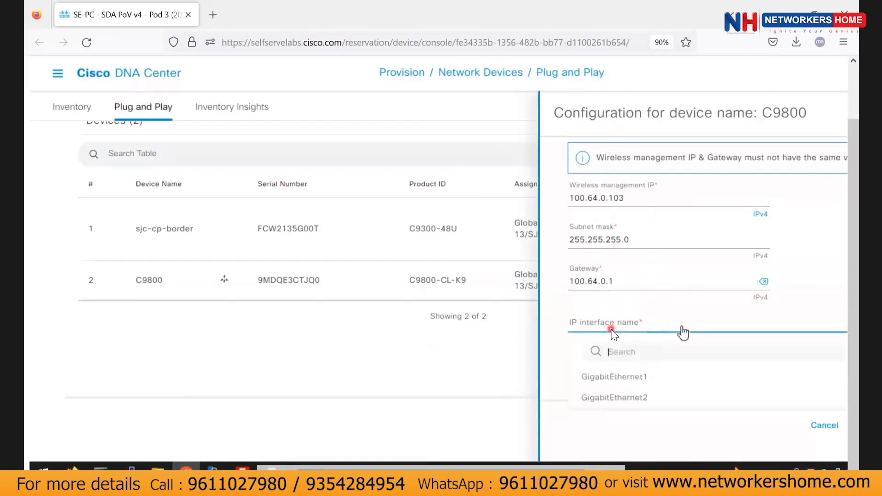
click(641, 398)
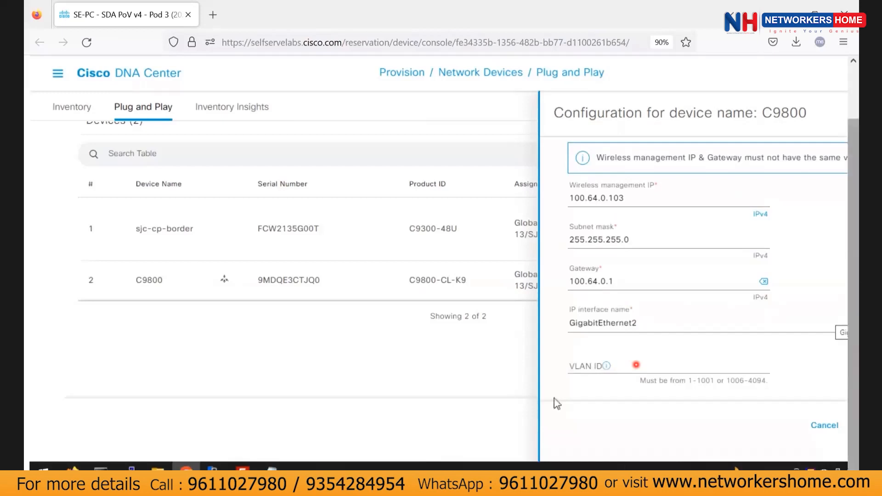
Enter VLAN ID 2150 and save the C9800 controller settings.
click(582, 366)
text(b27e50)
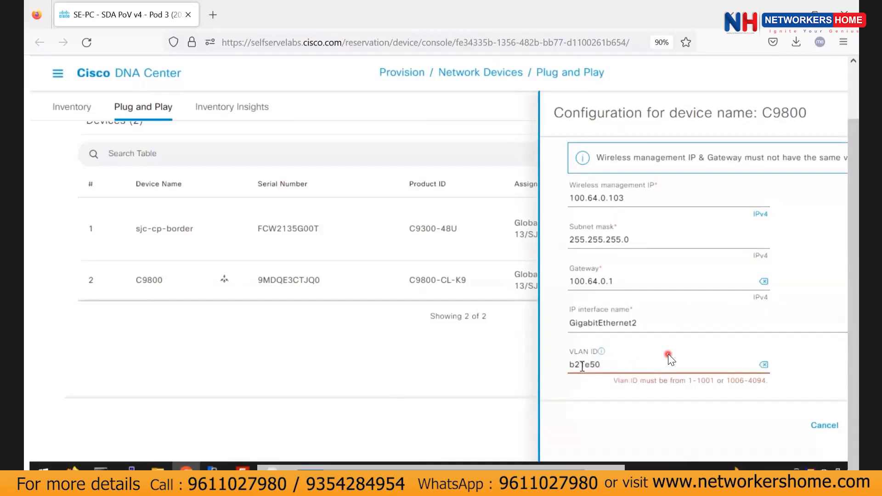
key(BackSpace)
key(Left)
key(Left)
key(BackSpace)
drag(740, 482, 822, 482)
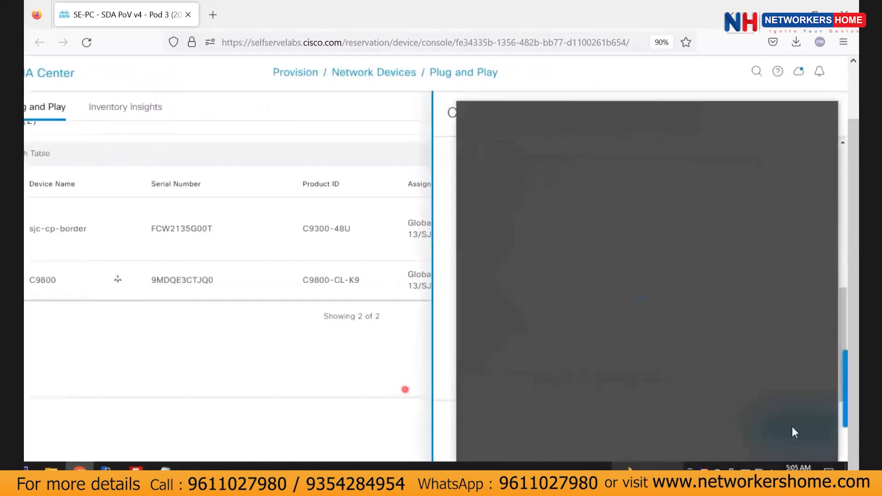
click(442, 425)
click(767, 432)
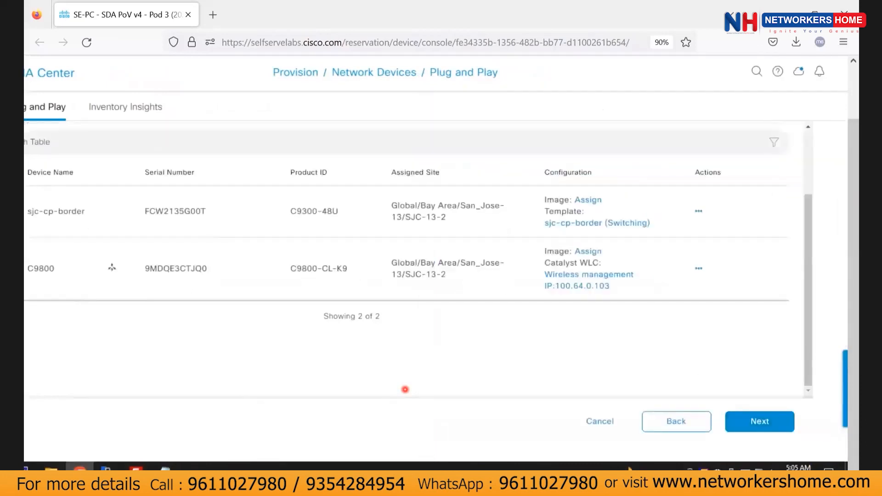
Advance to Provision Templates and open the switch's sjc-cp-border template details.
click(737, 419)
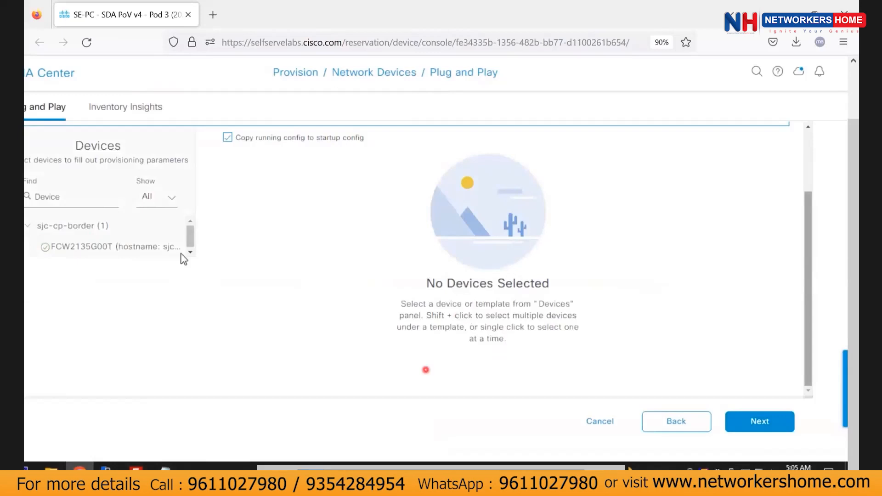
click(130, 247)
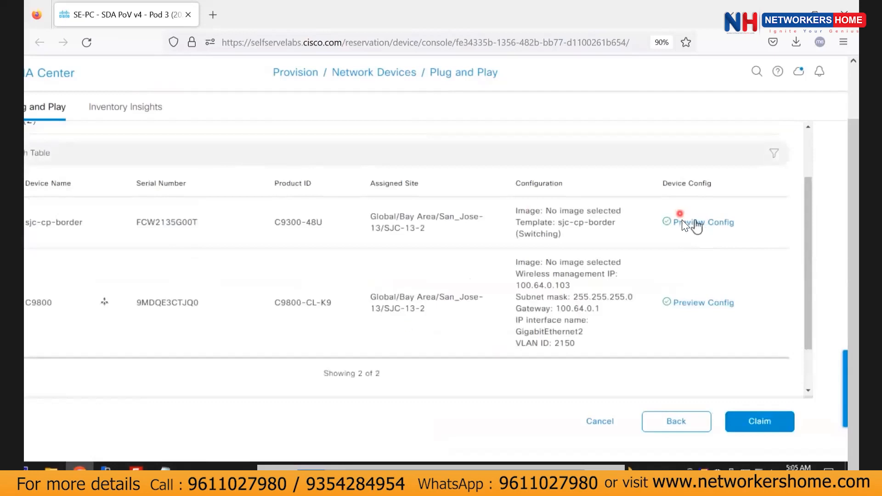
Preview the sjc-cp-border day-0 configuration, then close it.
click(683, 222)
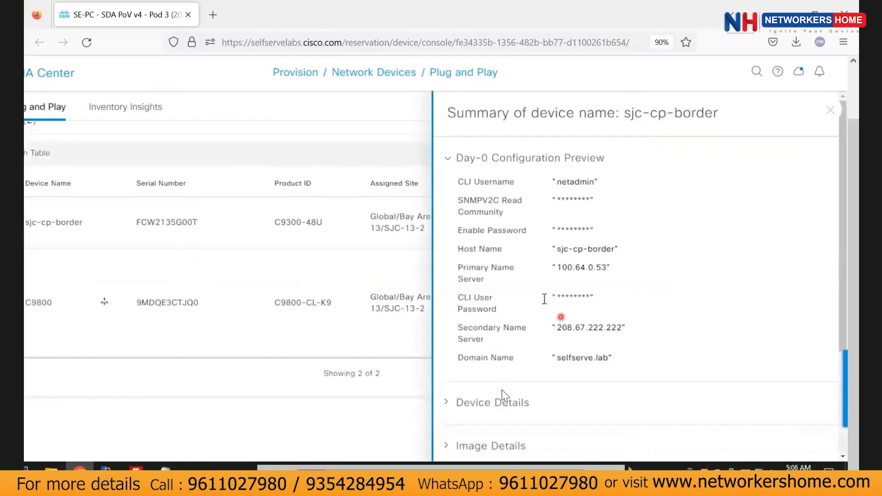
scroll(572, 366, down, 3)
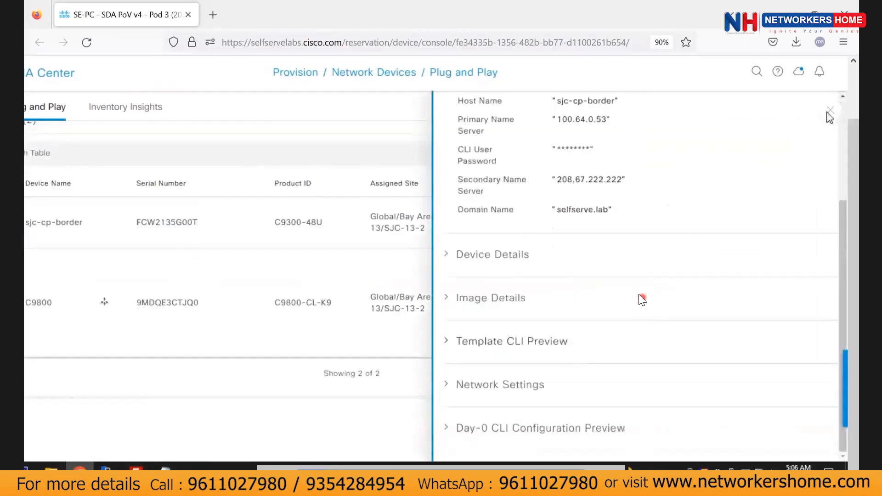
click(830, 111)
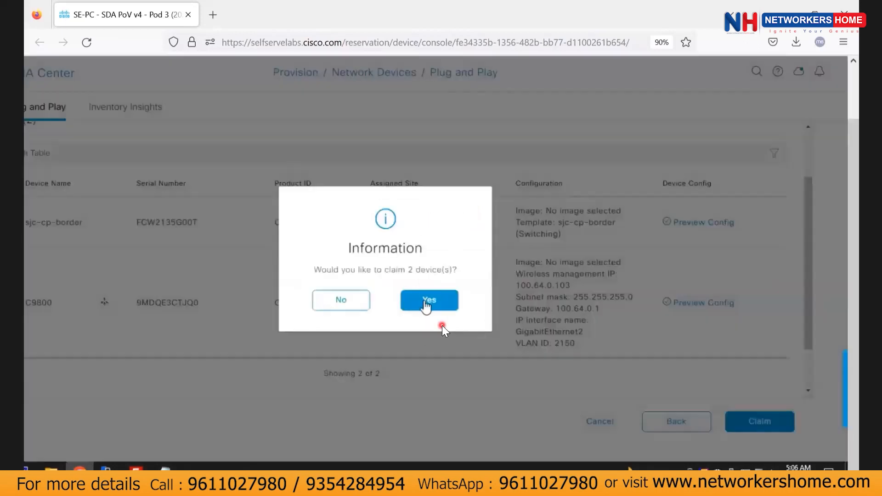
Claim both devices and dismiss the Claim Status showing the switch's E11000 error.
click(431, 301)
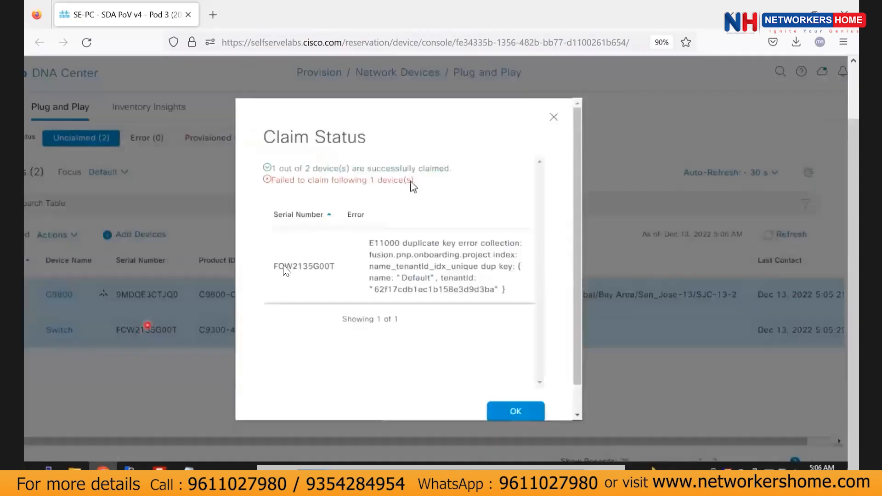
drag(293, 179, 416, 180)
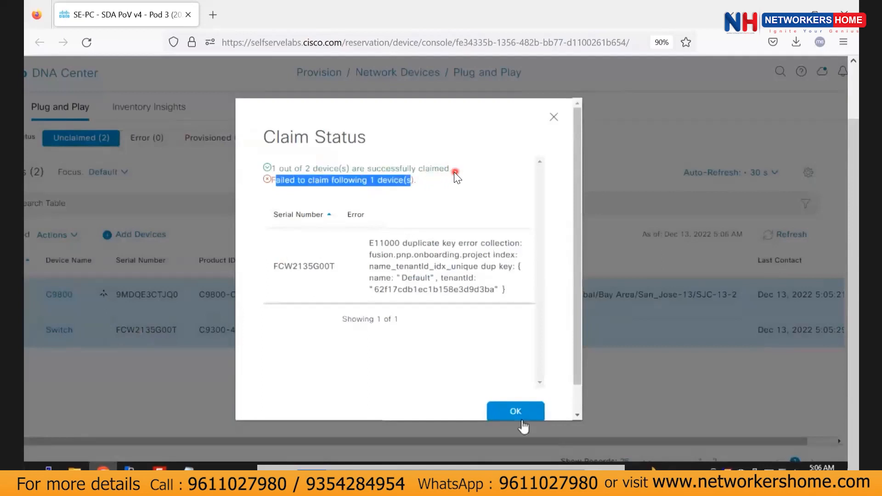
click(515, 411)
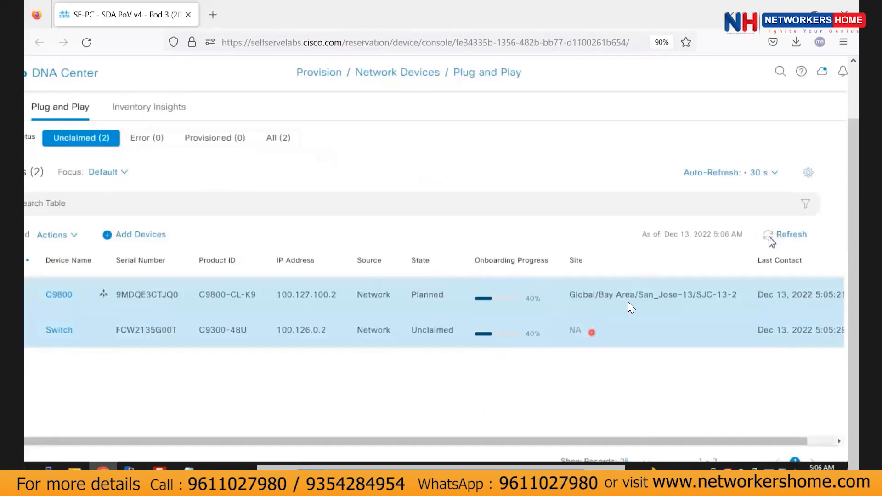
Refresh the Plug and Play list and filter it to the unclaimed devices.
click(789, 236)
drag(124, 441, 152, 441)
drag(25, 412, 198, 189)
click(258, 140)
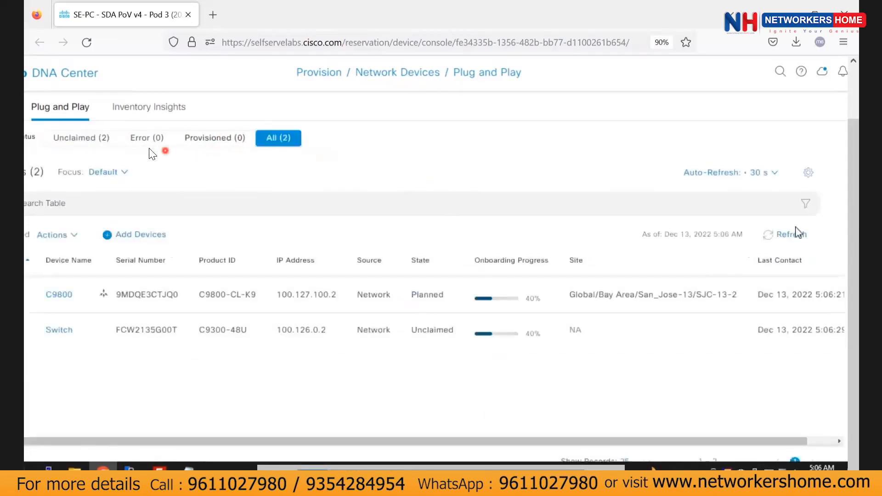
click(786, 234)
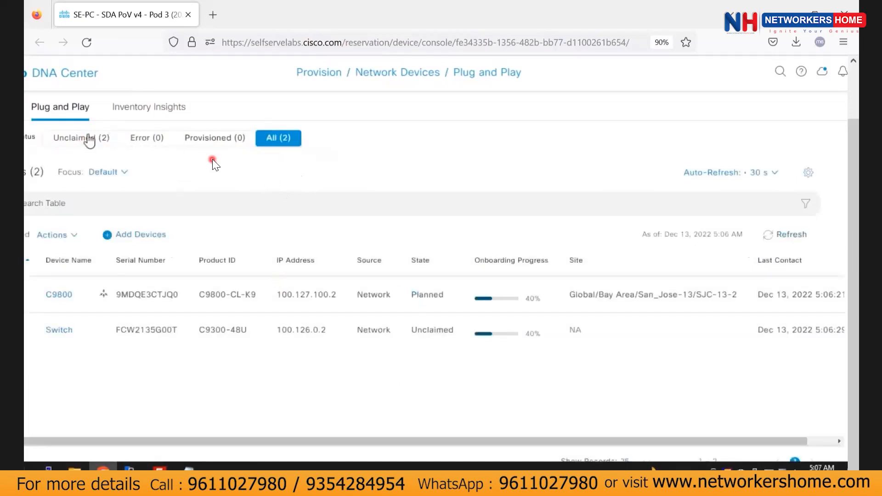
click(88, 138)
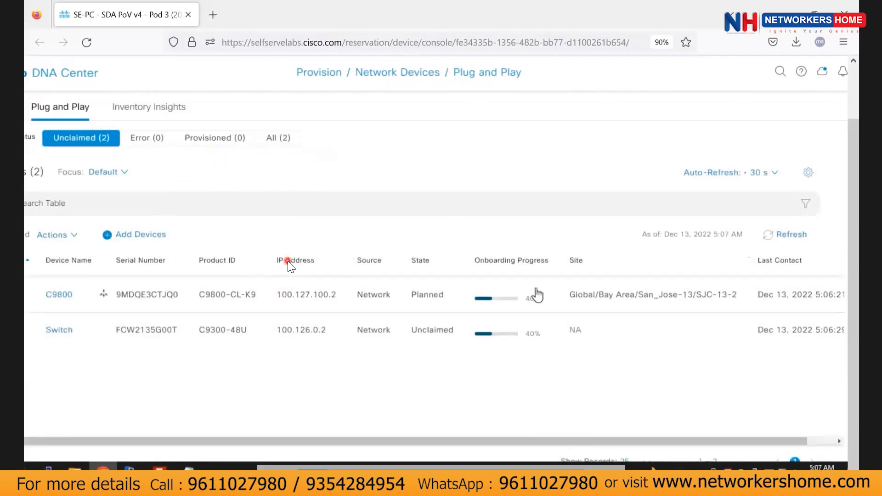
scroll(287, 261, down, 1)
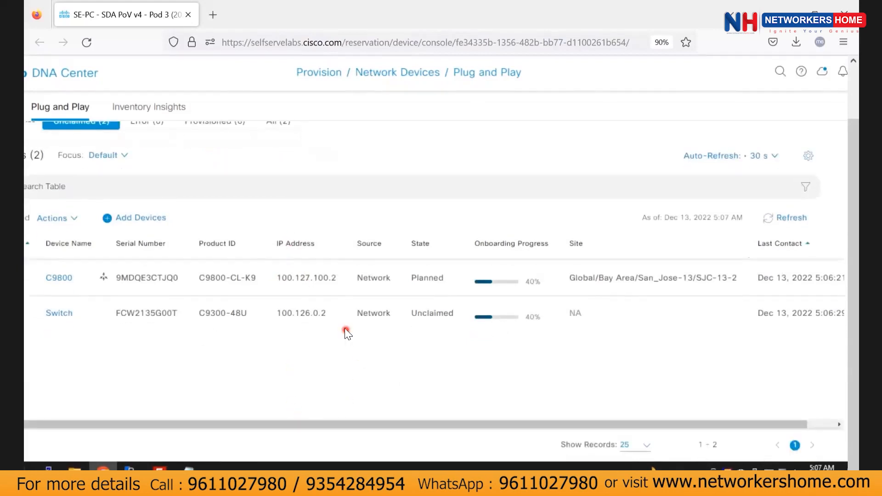
scroll(534, 198, left, 2)
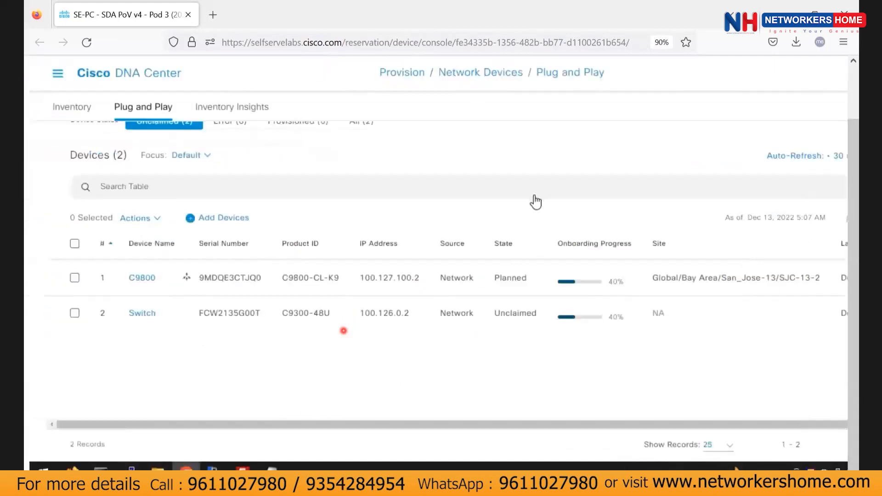
scroll(238, 205, up, 4)
Select the unclaimed Switch and show its Actions menu.
click(303, 203)
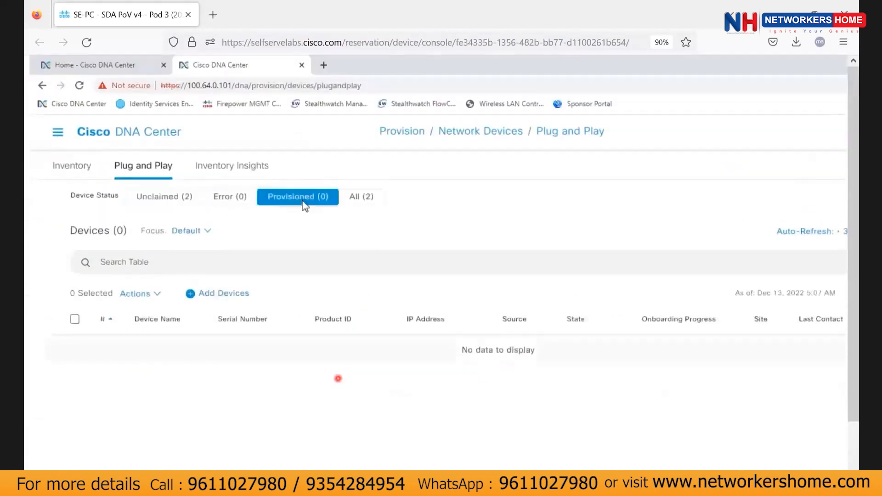
click(158, 197)
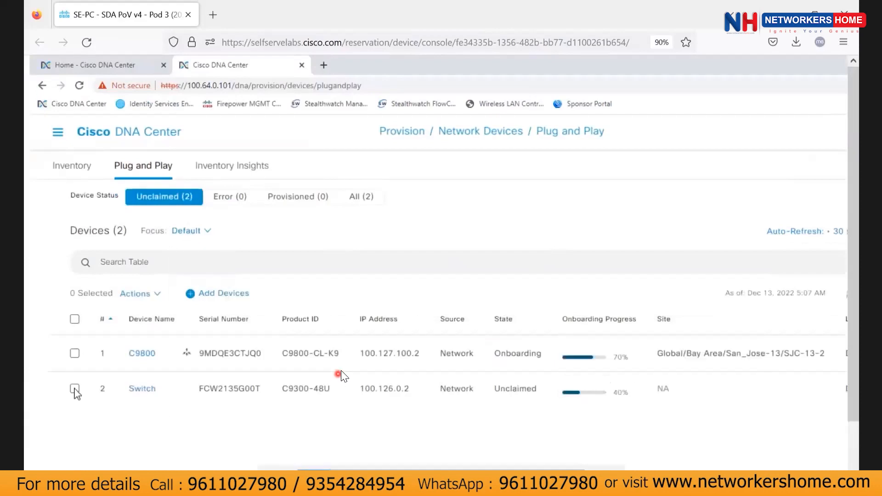
click(75, 389)
click(151, 294)
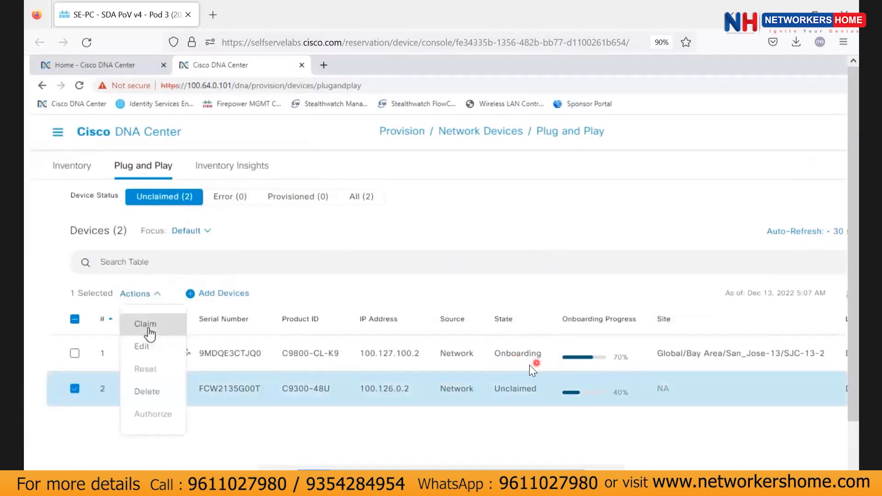
Claim the Switch and rename it sjc-cp-border.
click(150, 334)
click(262, 345)
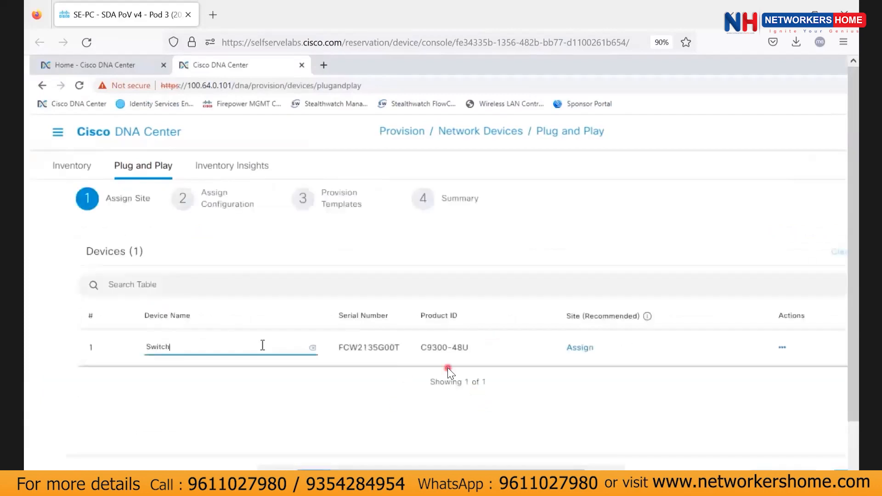
key(BackSpace)
text(sjc)
text(-)
text(ccp)
key(BackSpace)
key(BackSpace)
text(p-borrd)
key(BackSpace)
key(BackSpace)
text(deerr)
key(BackSpace)
key(BackSpace)
key(BackSpace)
text(r)
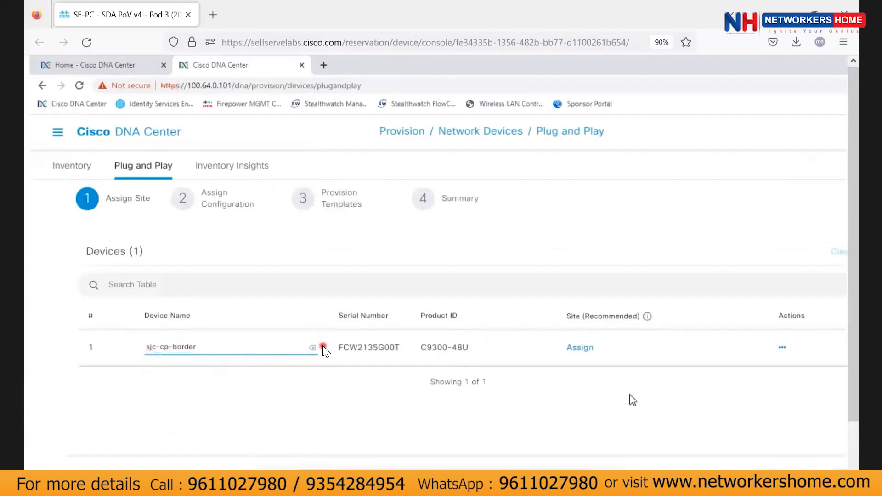
click(580, 348)
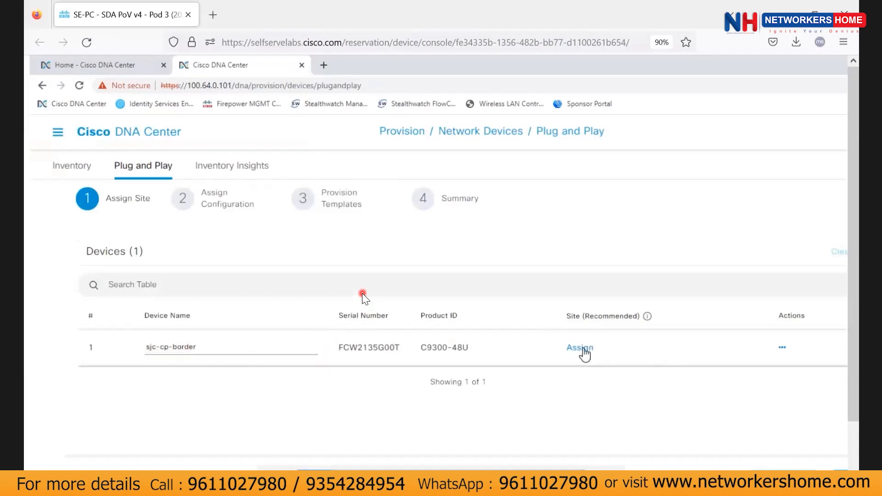
Assign sjc-cp-border to site Global/Bay Area/San_Jose-13/SJC-13-2 and save.
click(581, 348)
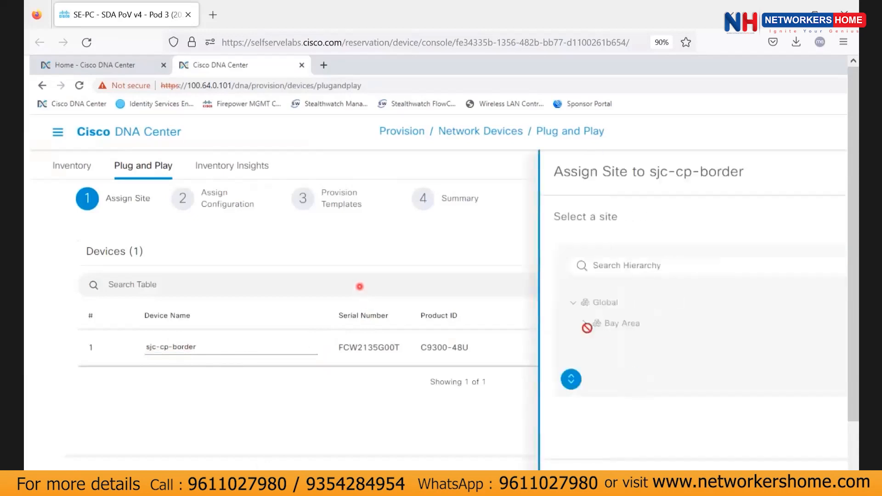
click(675, 327)
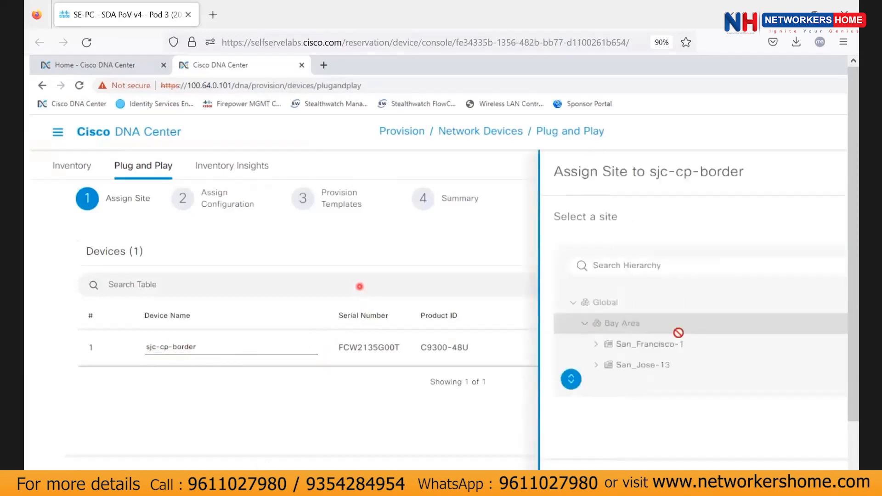
click(620, 370)
click(596, 366)
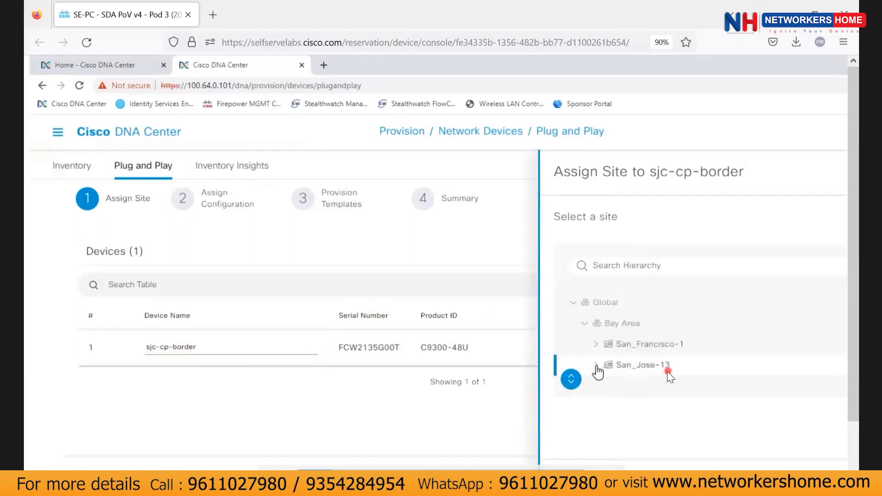
scroll(641, 370, down, 2)
click(664, 371)
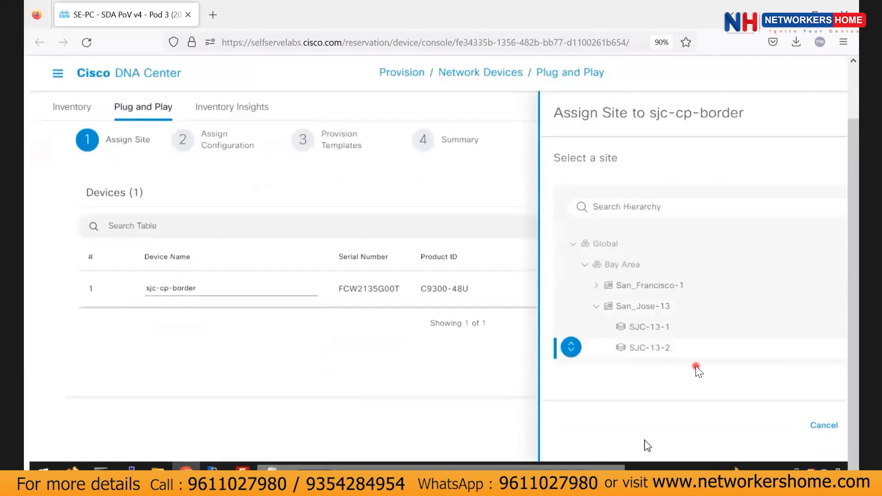
scroll(694, 366, right, 2)
click(798, 427)
scroll(666, 394, left, 2)
scroll(648, 385, right, 2)
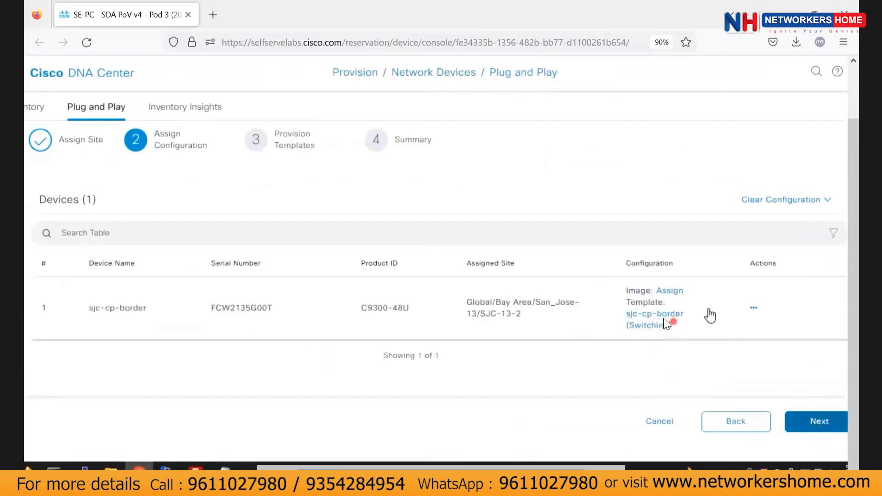
Review sjc-cp-border's template config, step through to the summary, and confirm the claim.
click(650, 321)
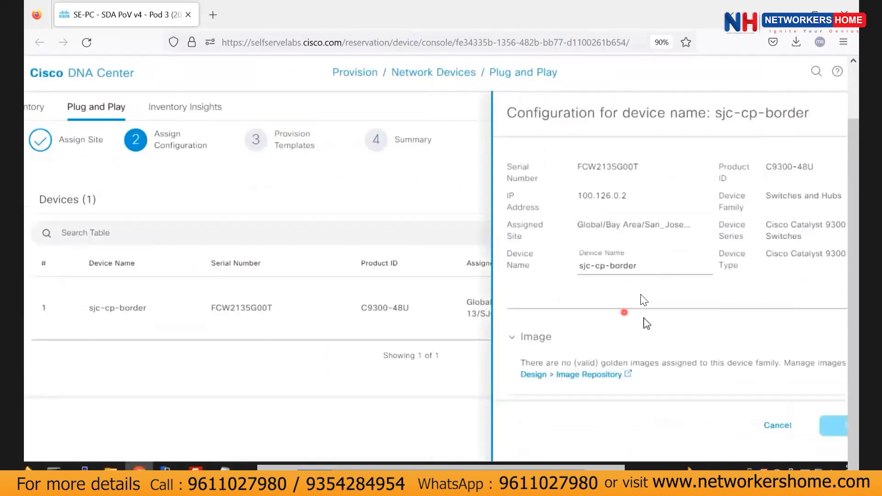
scroll(678, 330, down, 3)
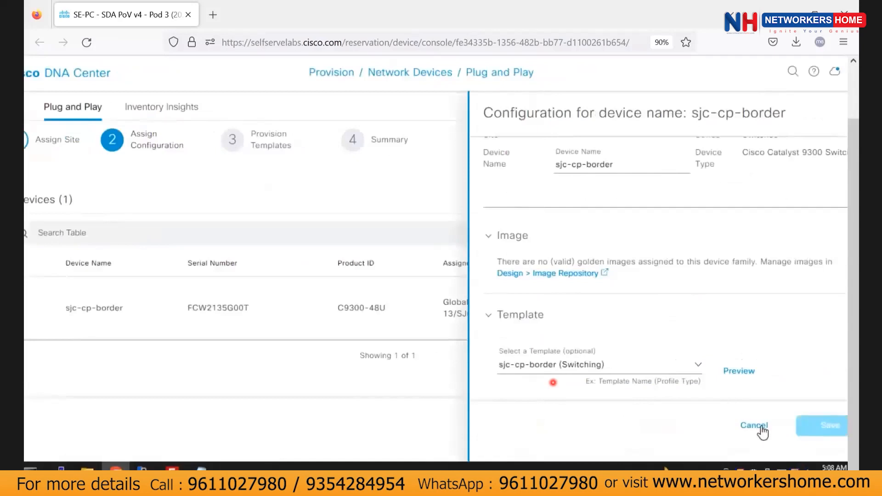
click(761, 426)
click(802, 427)
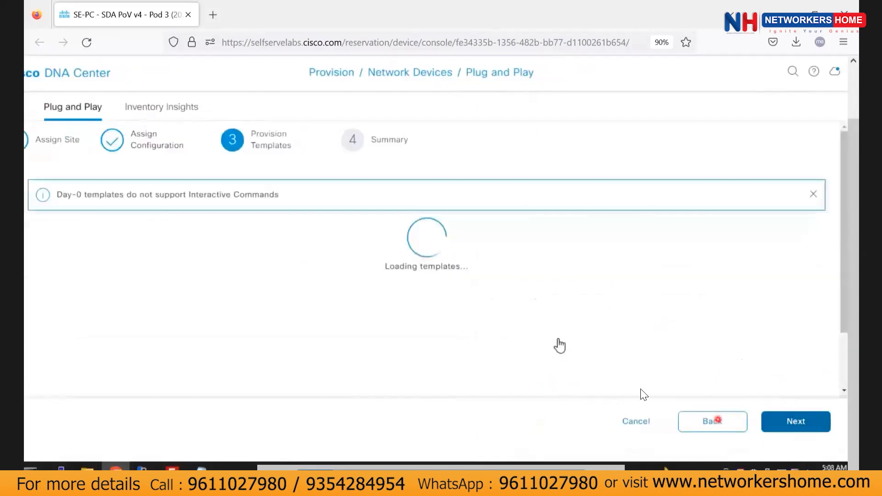
click(789, 428)
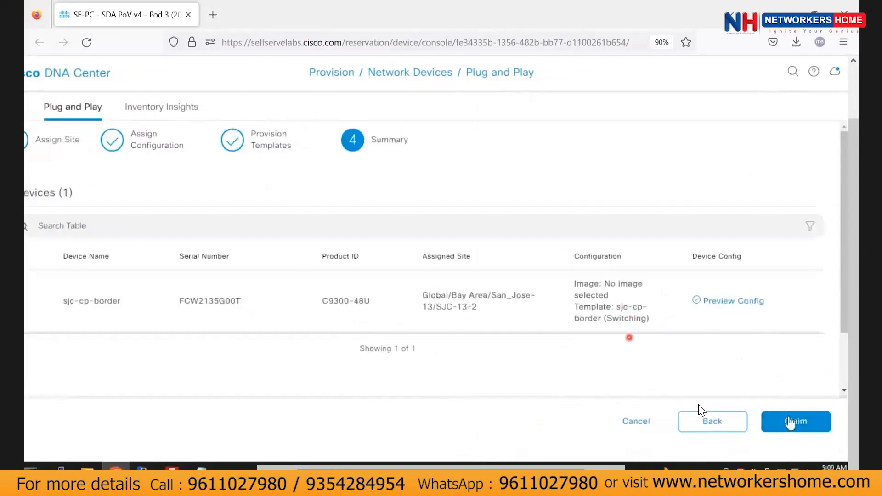
click(773, 420)
click(465, 300)
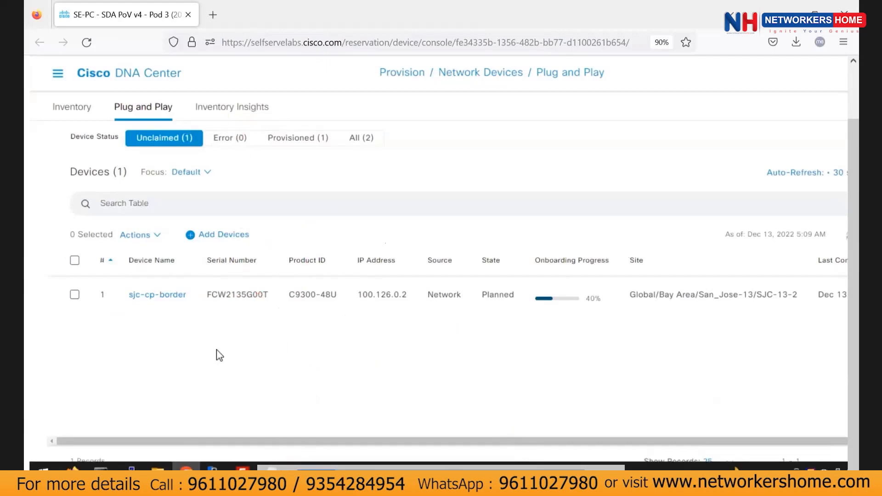
Scroll up to view sjc-cp-border Planned at SJC-13-2 with 40% onboarding.
scroll(219, 355, up, 2)
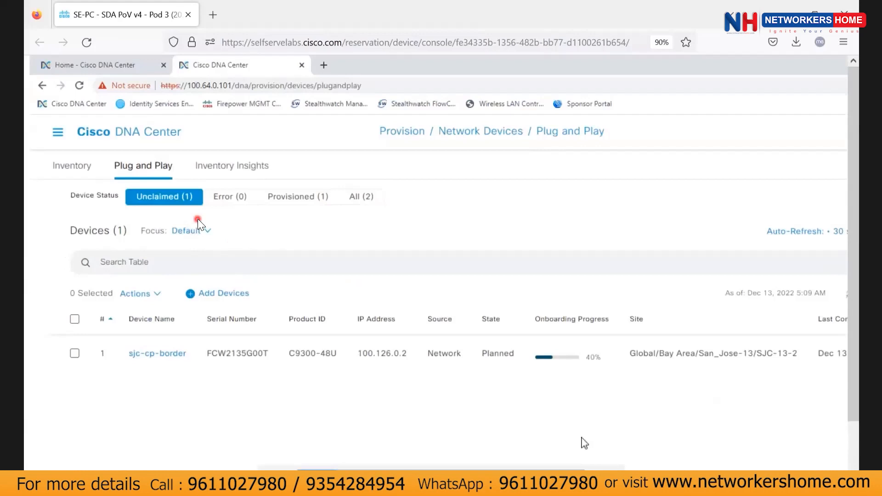
Pan across the device table's columns and return from the PoV guide to DNA Center.
drag(620, 472, 637, 469)
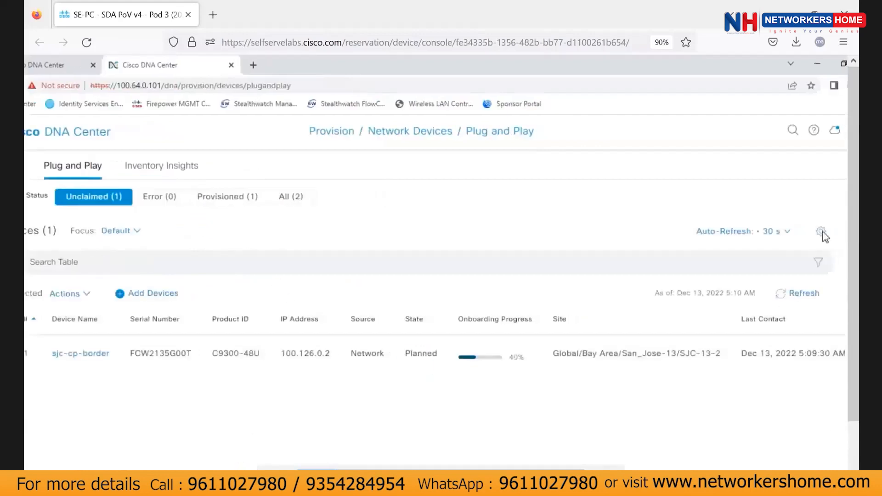
drag(492, 468, 472, 446)
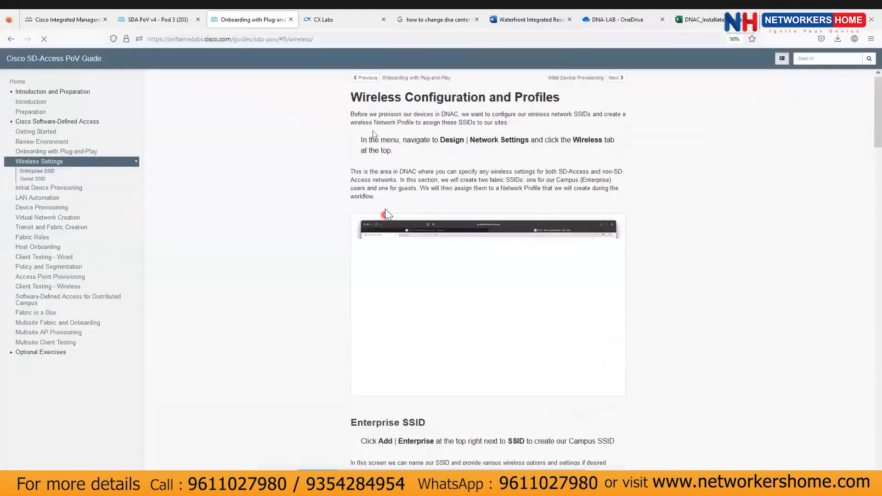
key(alt+Tab)
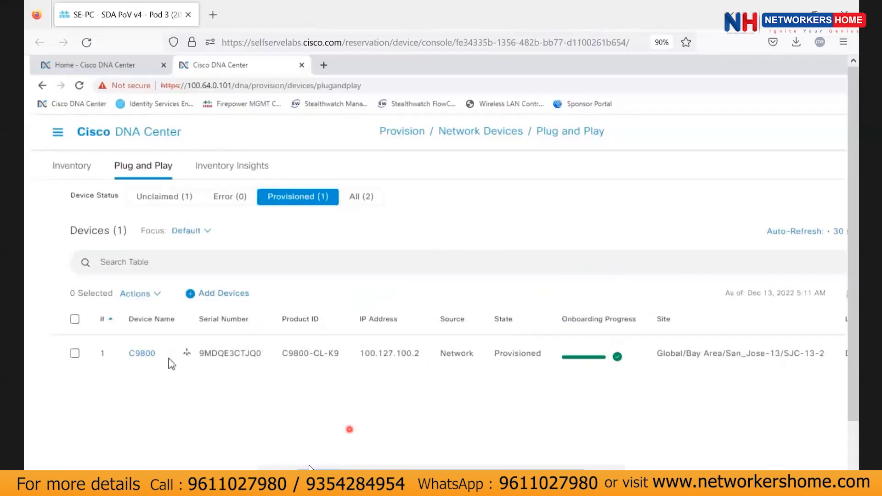
Refresh the Plug and Play table to show sjc-cp-border Provisioned, then open the main menu.
scroll(774, 335, right, 3)
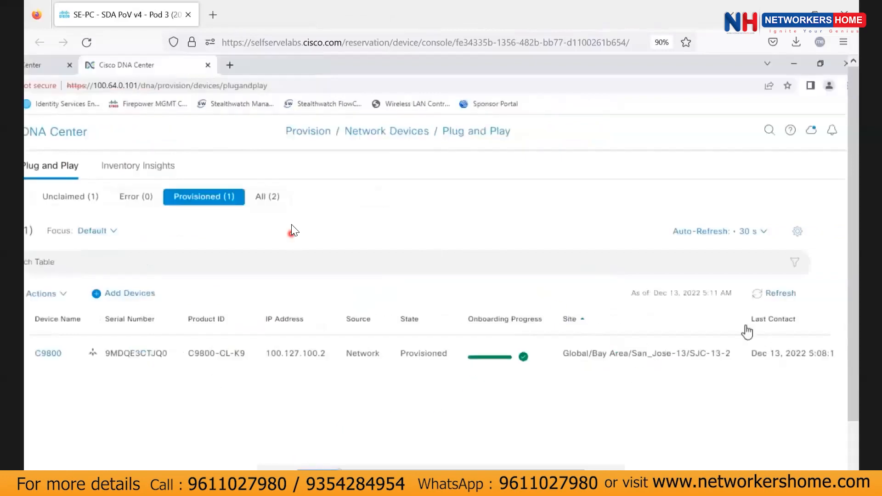
click(781, 296)
scroll(491, 335, left, 3)
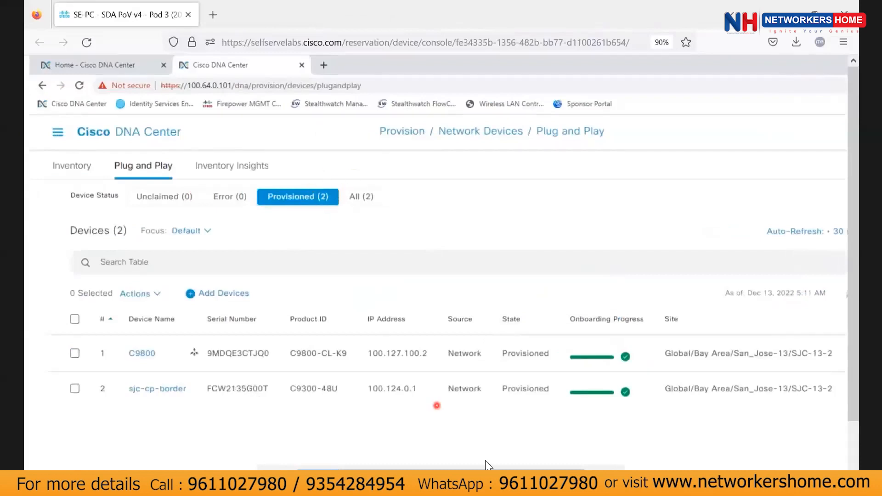
click(58, 132)
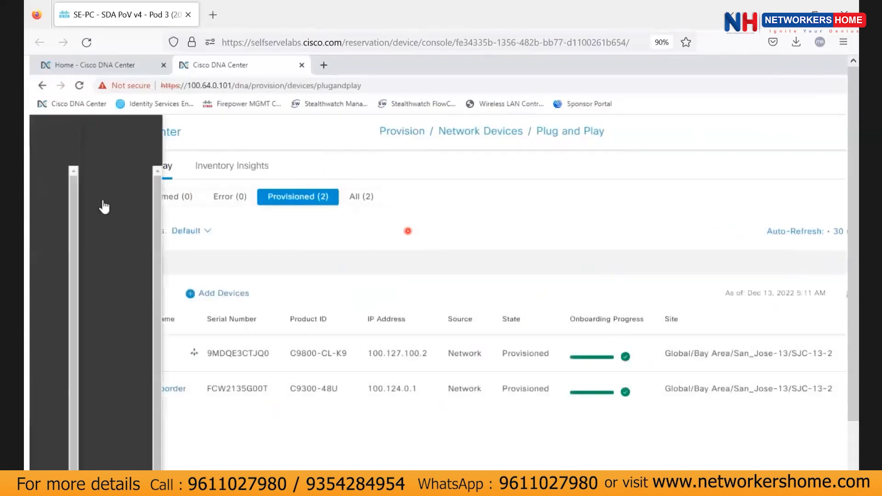
Go to Design > Network Settings and show the Wireless settings for SJC-13-1.
mouse_move(108, 181)
click(261, 206)
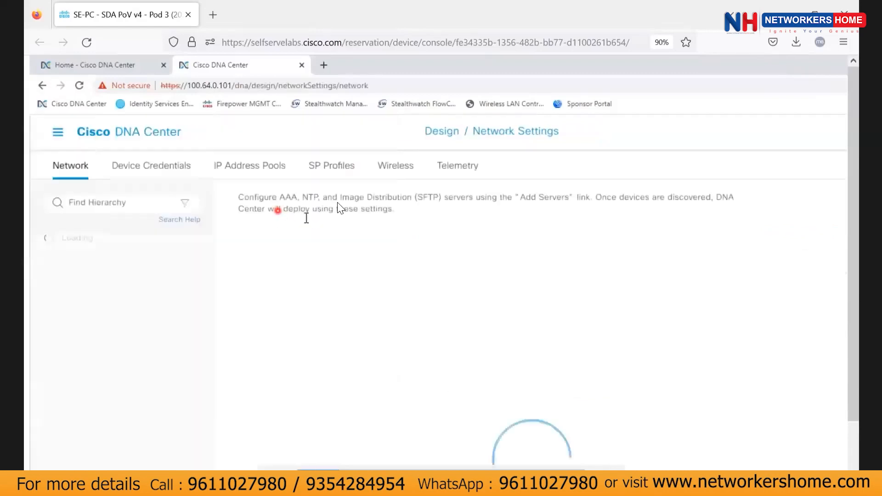
click(394, 166)
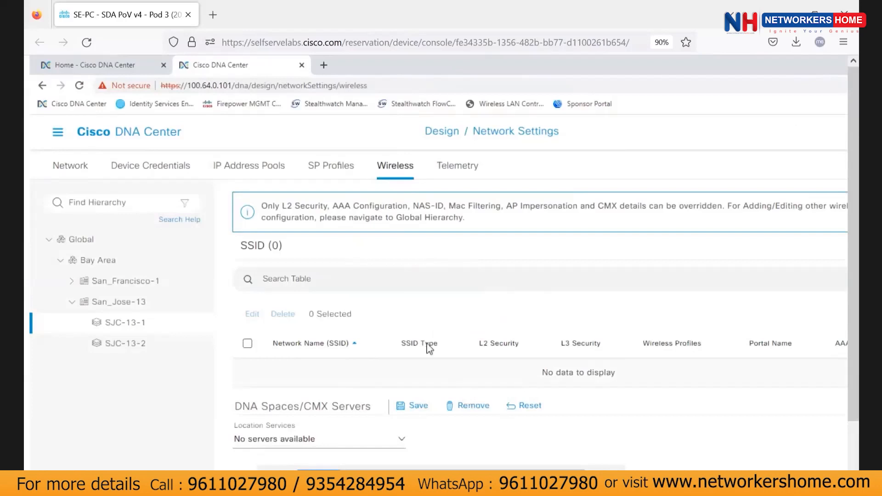
Scroll through the Wireless settings to review the empty SSID list and three basic RF profiles.
scroll(426, 349, down, 2)
scroll(396, 363, down, 4)
scroll(183, 252, up, 1)
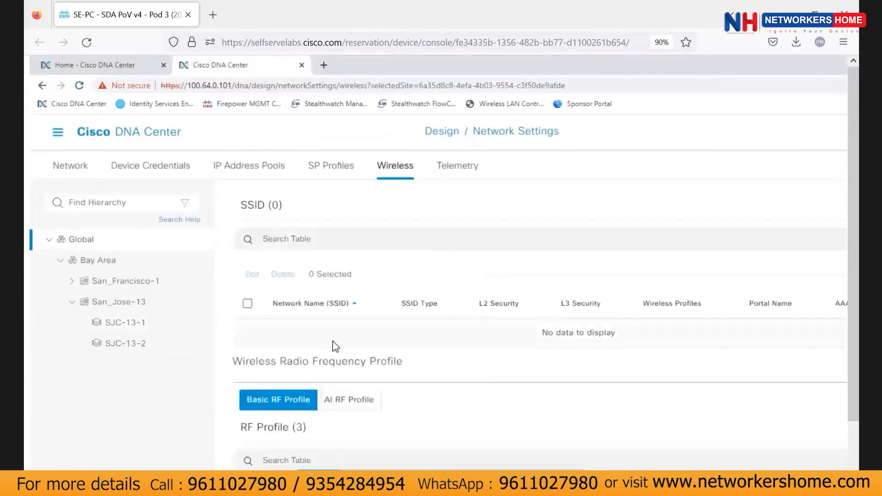
scroll(407, 360, down, 2)
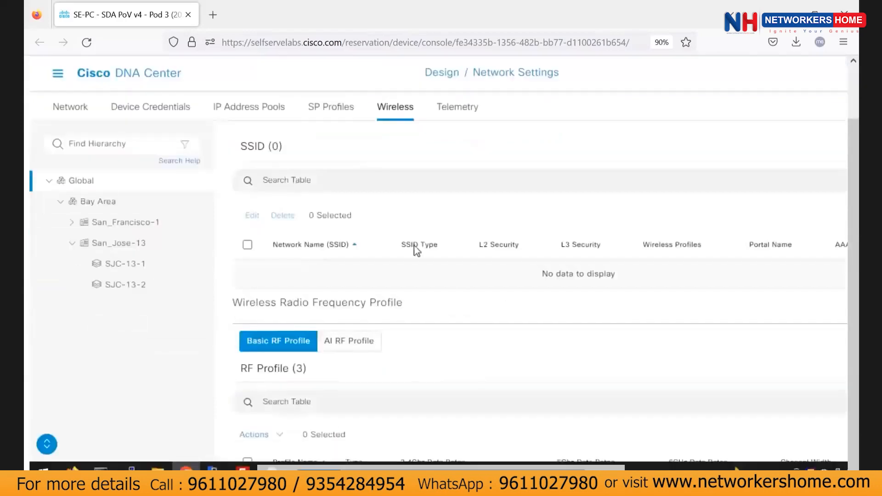
scroll(494, 318, down, 3)
scroll(439, 237, down, 3)
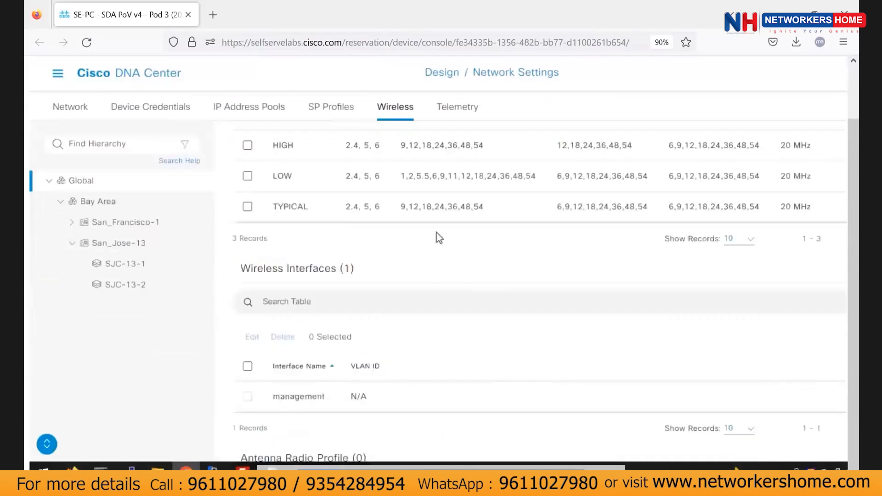
scroll(438, 235, down, 5)
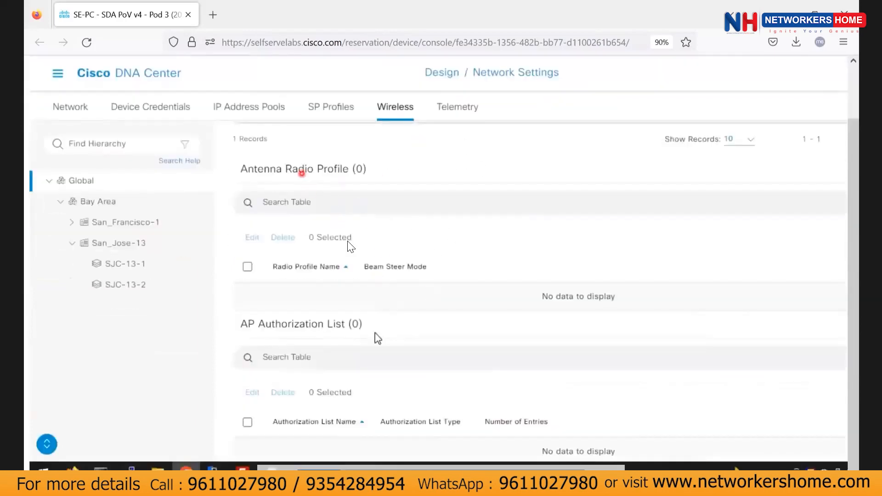
scroll(376, 339, down, 1)
scroll(376, 338, down, 8)
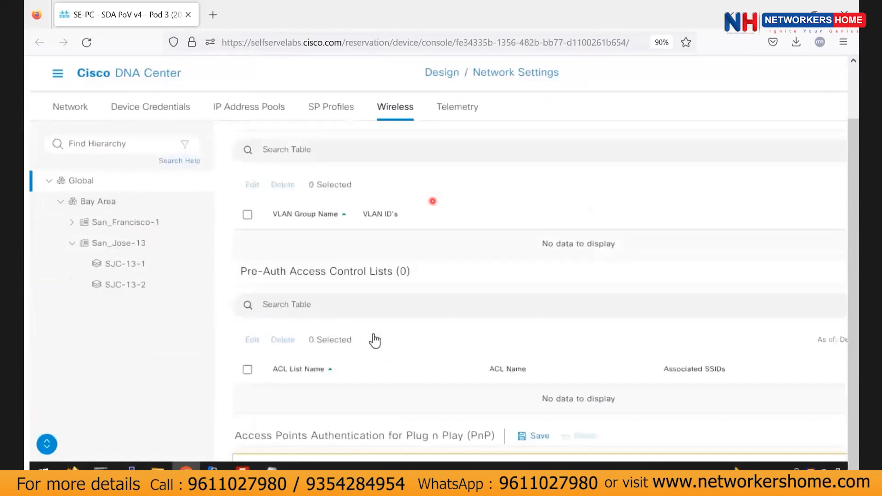
scroll(363, 333, down, 3)
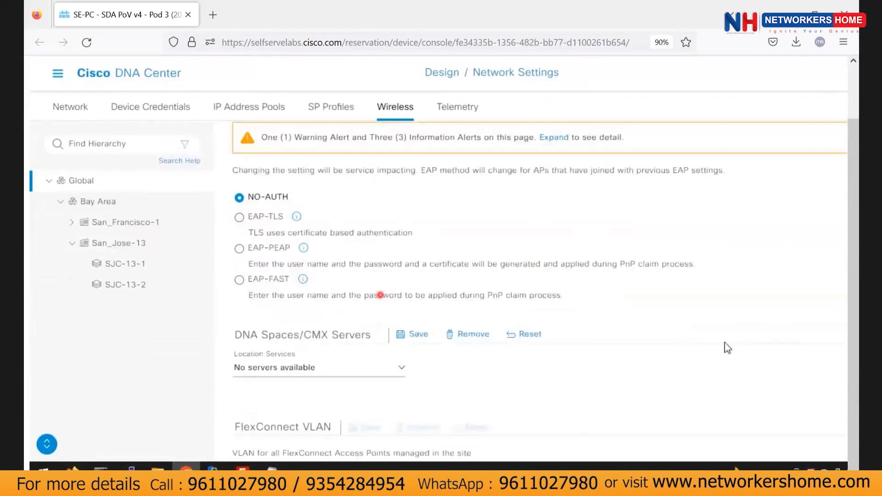
scroll(482, 321, up, 9)
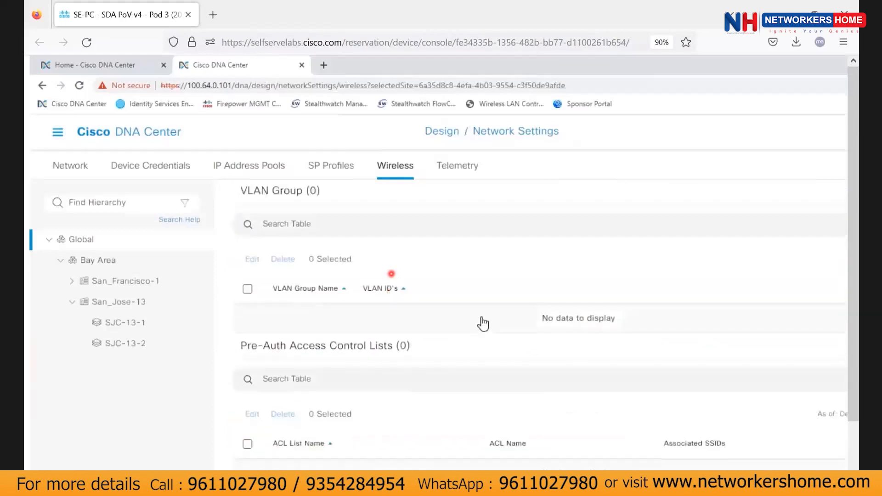
scroll(735, 258, up, 3)
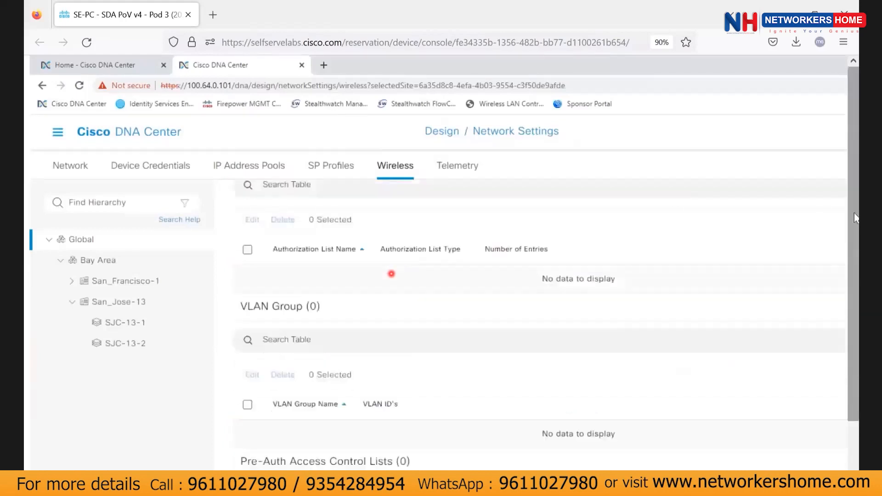
scroll(487, 276, up, 5)
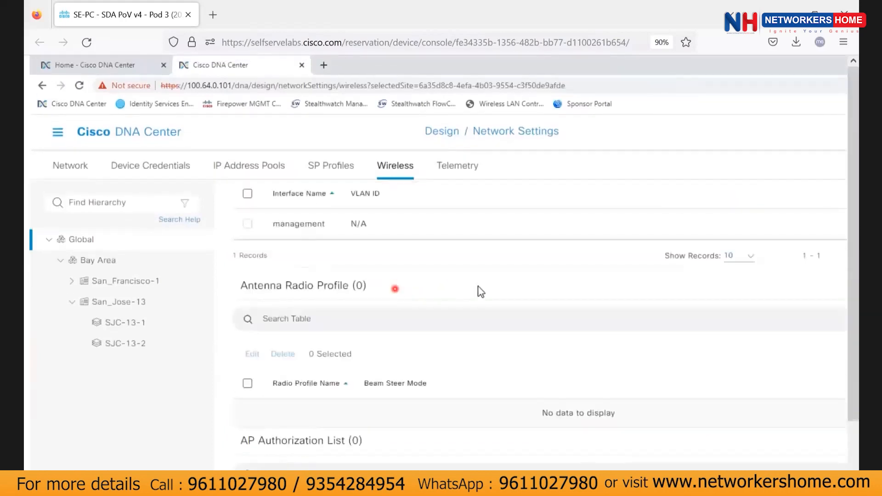
scroll(459, 248, up, 3)
scroll(418, 388, down, 7)
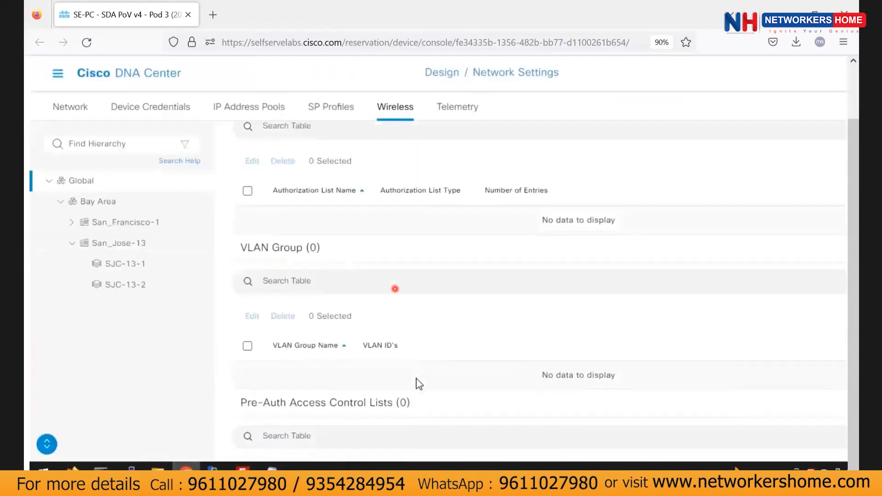
scroll(418, 385, down, 15)
scroll(418, 384, down, 3)
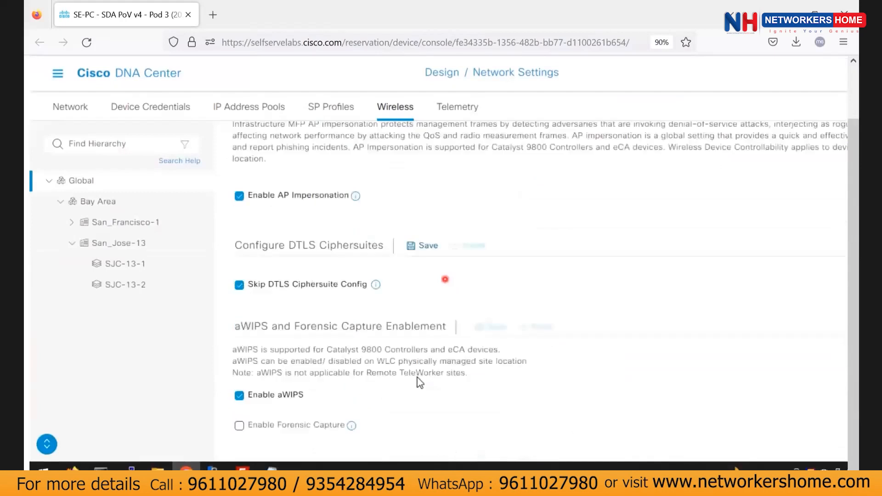
scroll(446, 372, up, 6)
scroll(299, 366, up, 3)
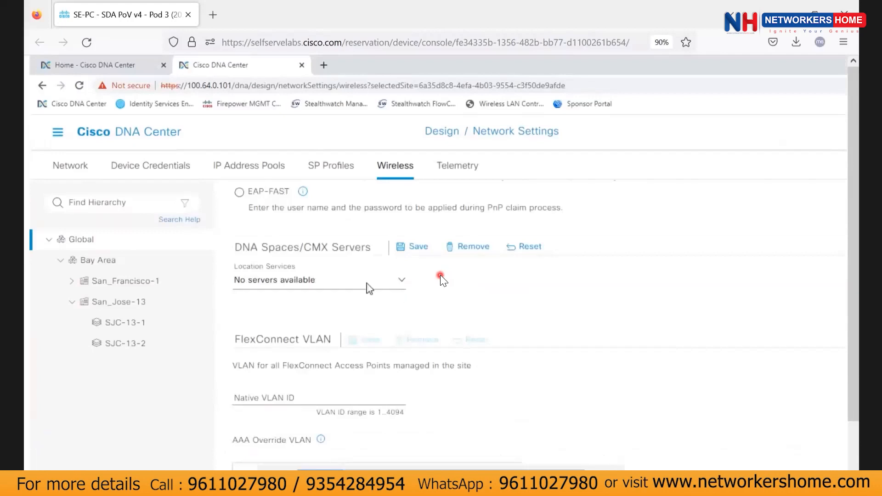
scroll(441, 322, up, 2)
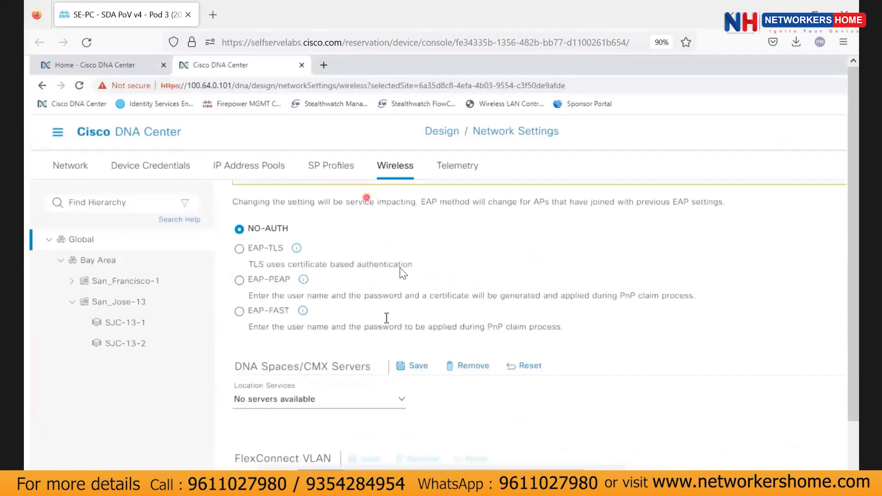
scroll(412, 325, up, 3)
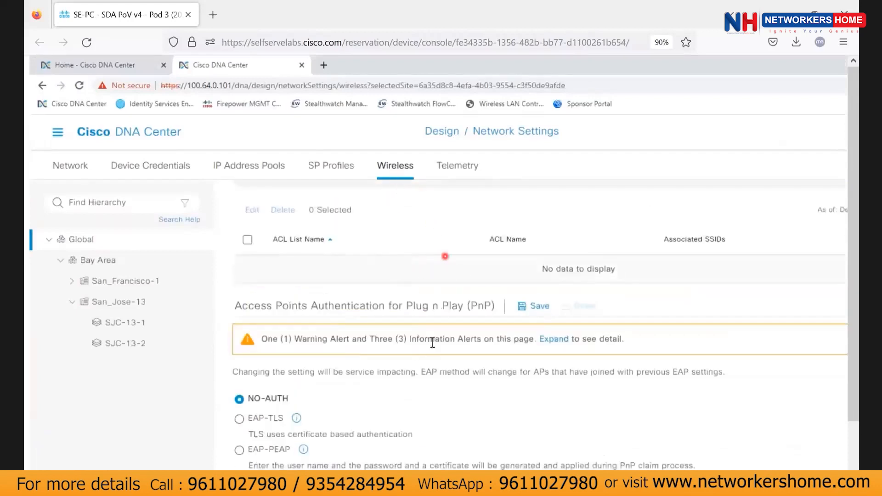
scroll(342, 323, up, 3)
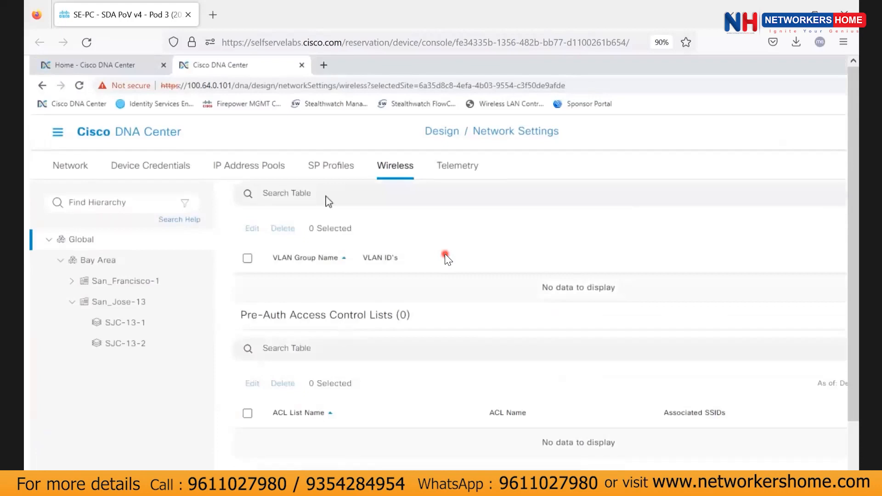
scroll(327, 208, up, 4)
scroll(373, 281, up, 8)
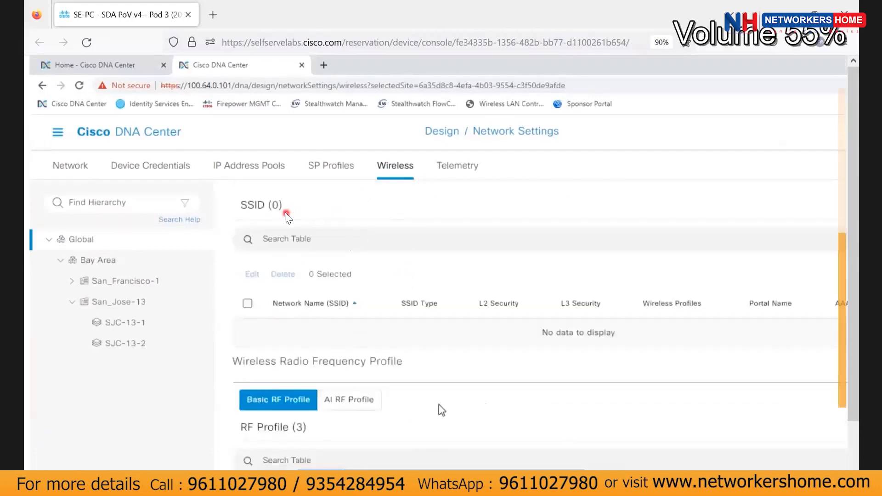
scroll(322, 229, down, 1)
scroll(551, 285, down, 3)
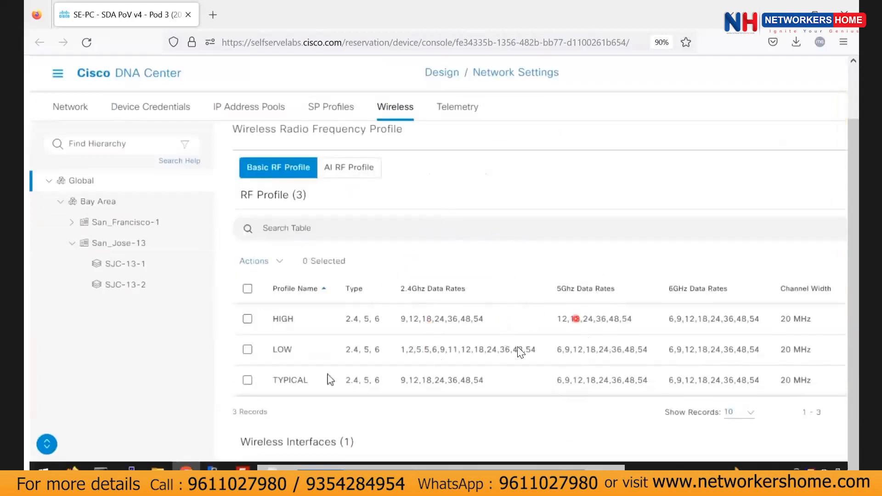
scroll(349, 315, up, 1)
scroll(428, 351, up, 4)
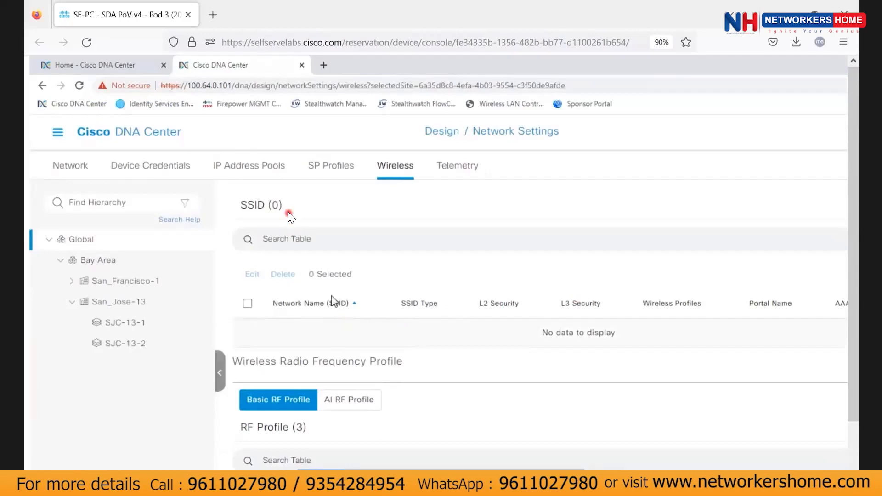
Check the empty SSID table, then bring up the Enterprise/Guest choice from Add beside SSID (0).
click(413, 242)
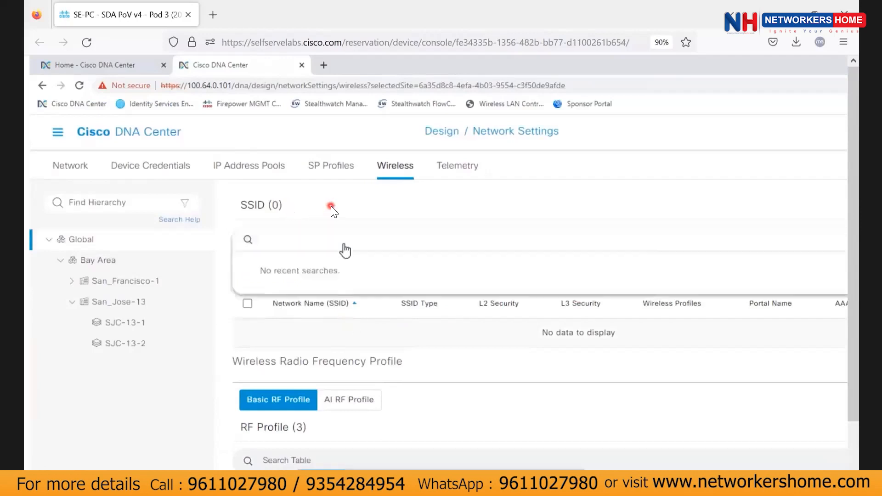
click(522, 375)
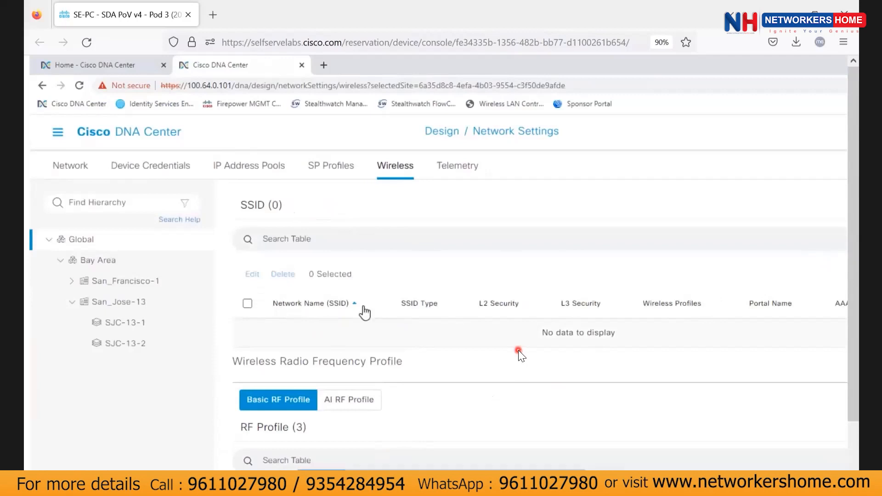
scroll(364, 312, right, 3)
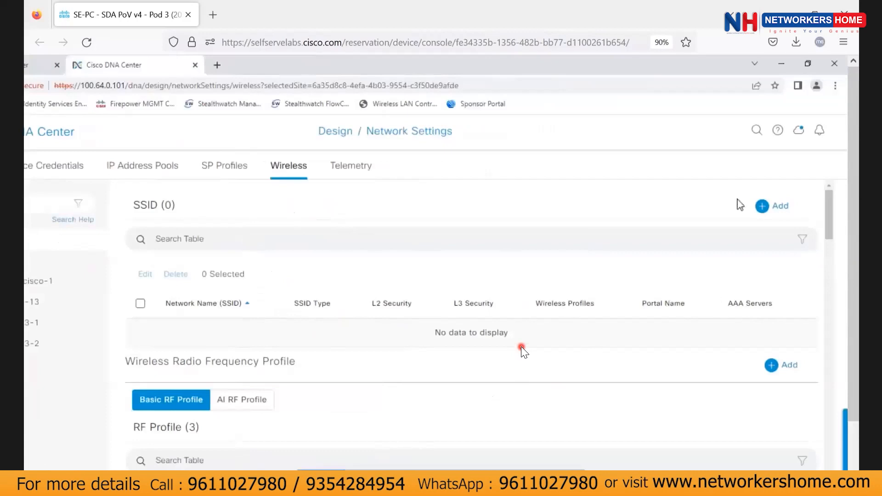
click(758, 206)
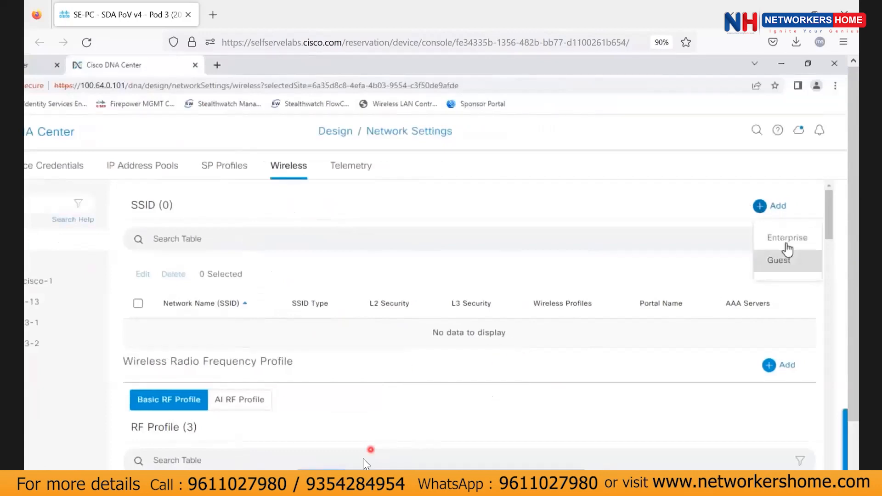
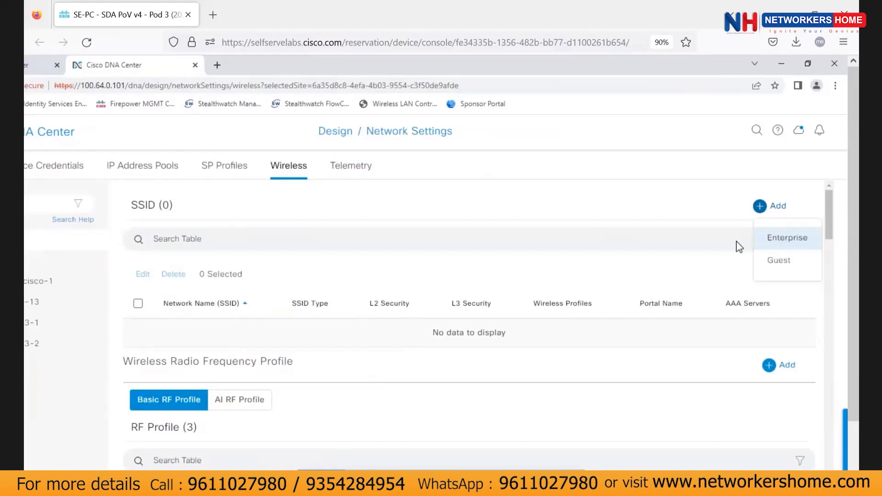
Dismiss the SSID type list and review the Wireless settings page.
click(781, 237)
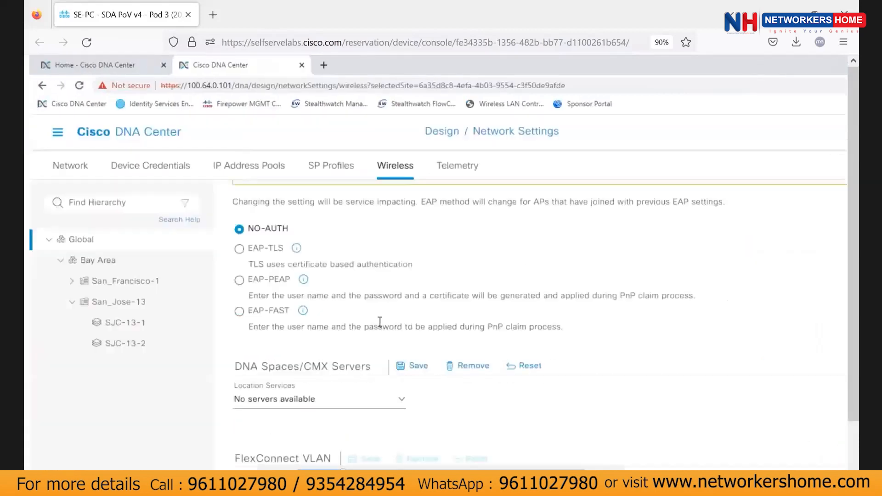
scroll(380, 321, up, 4)
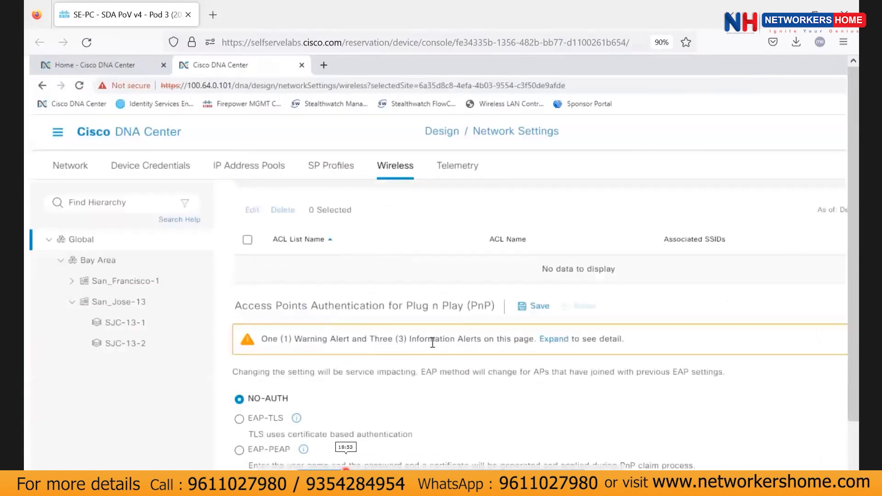
scroll(363, 235, up, 10)
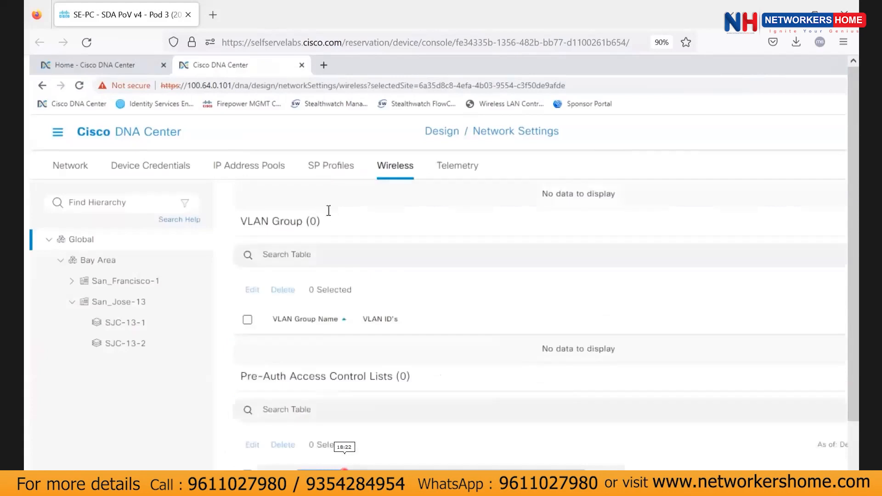
scroll(363, 235, up, 5)
scroll(439, 407, down, 5)
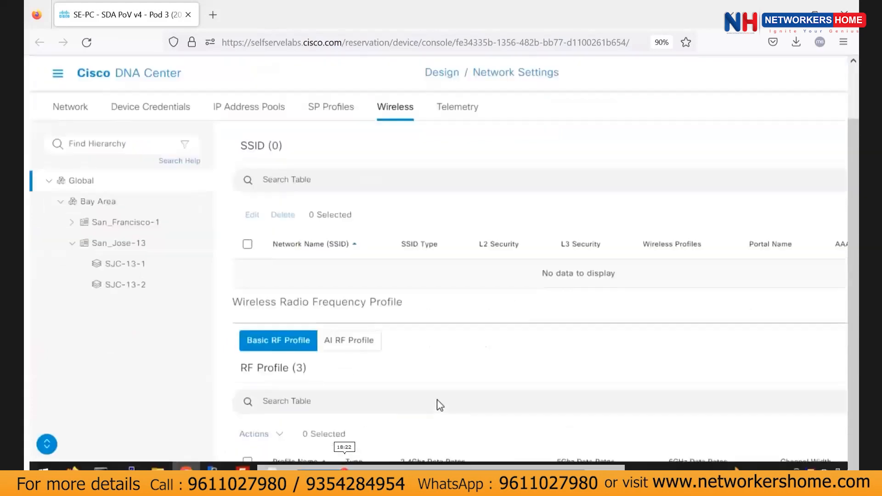
scroll(304, 429, up, 5)
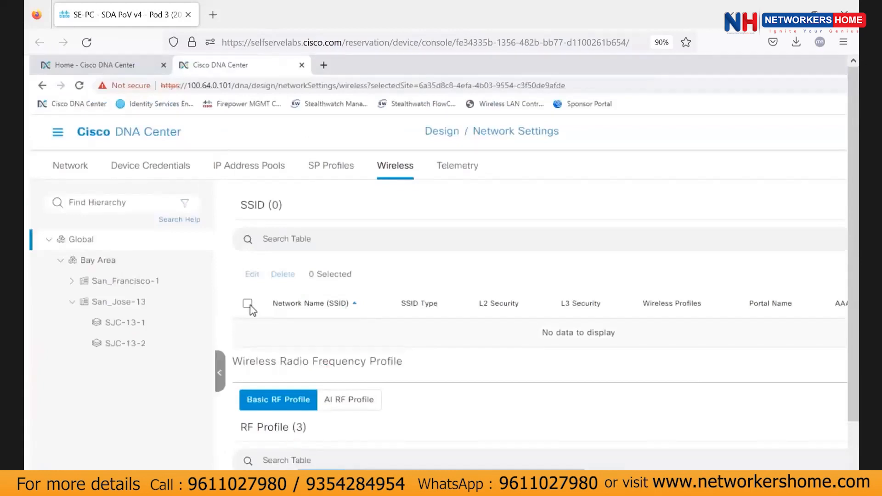
click(412, 239)
click(525, 353)
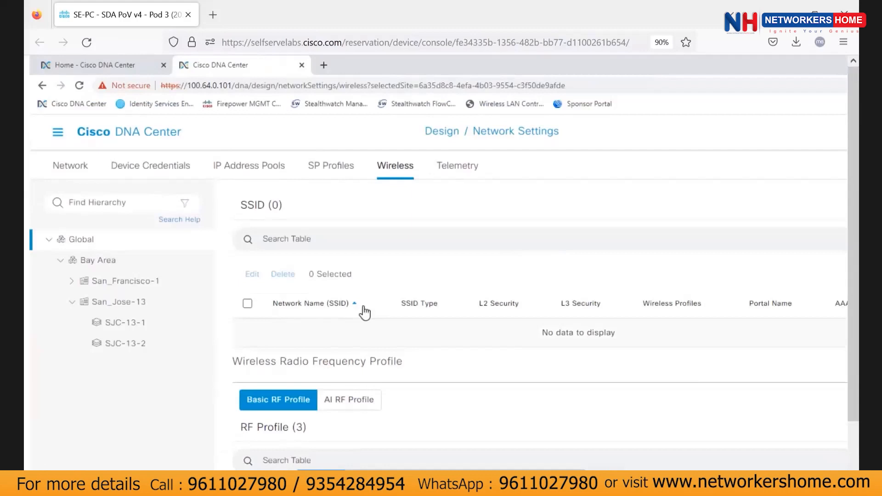
scroll(364, 313, right, 3)
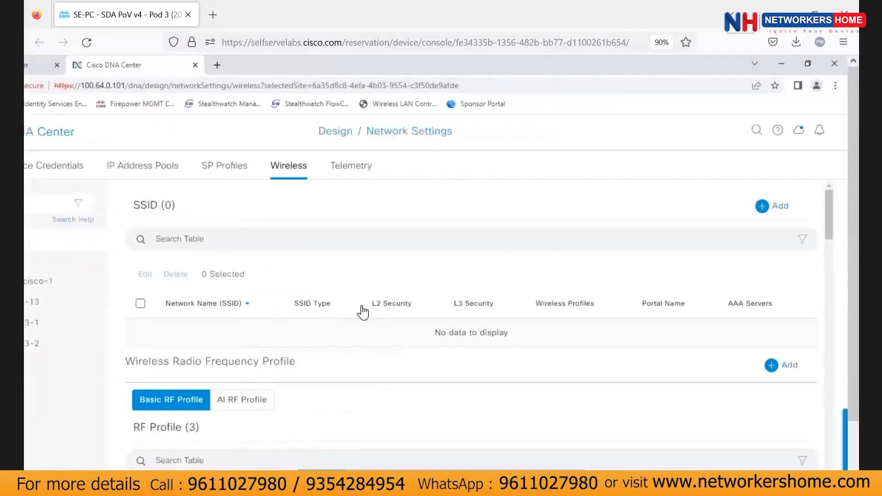
Create an Enterprise SSID named dev-sda with default triple band settings and reach Security Settings.
click(755, 207)
click(787, 240)
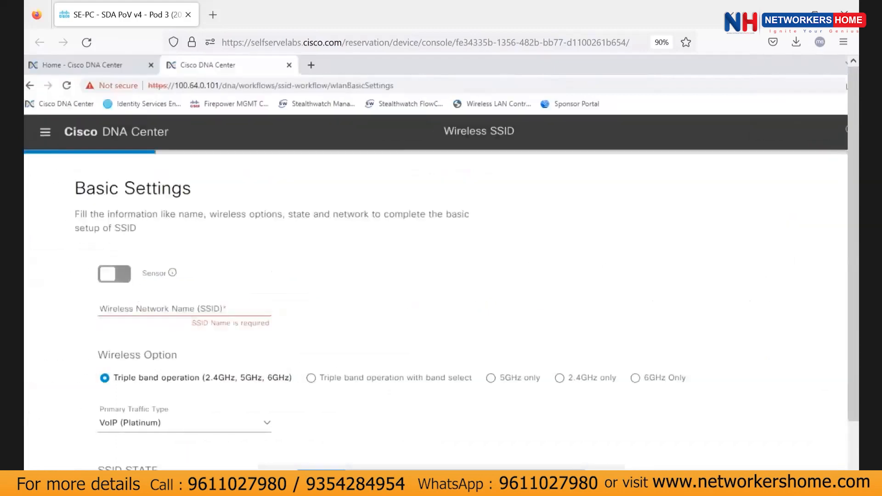
click(198, 303)
text(dev-sdd)
key(BackSpace)
text(a)
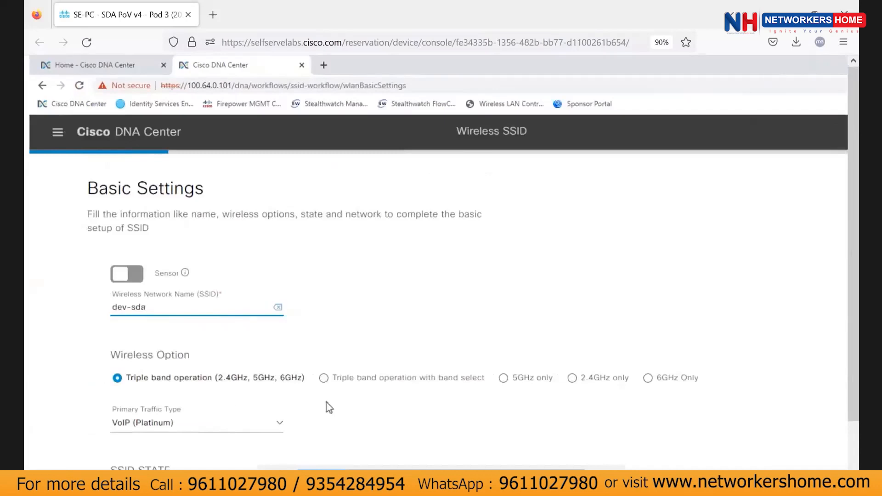
scroll(431, 357, down, 2)
scroll(359, 363, down, 2)
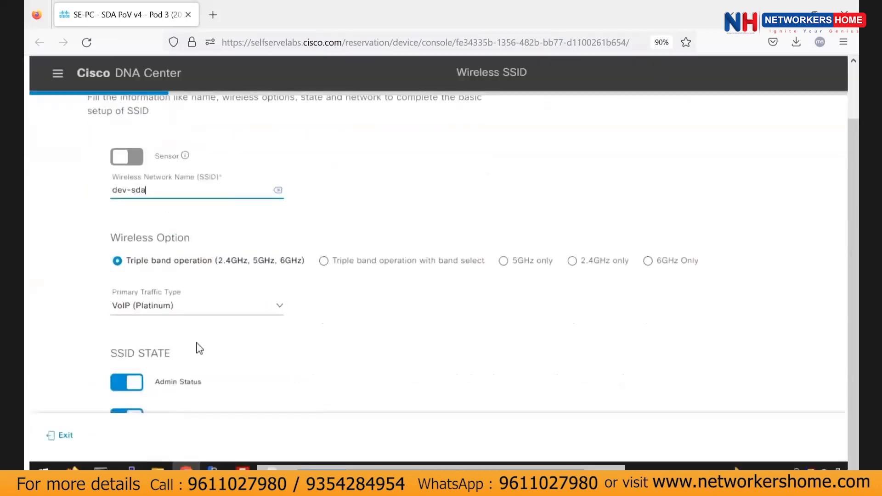
scroll(197, 344, down, 3)
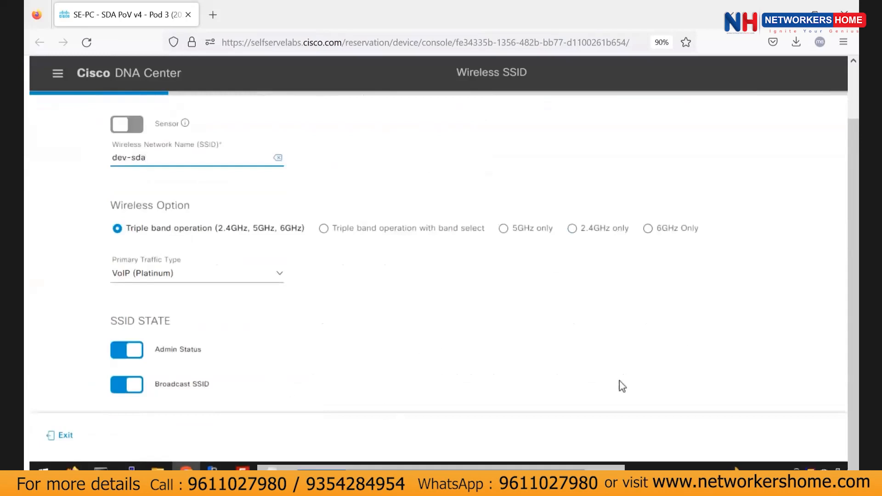
scroll(620, 386, right, 2)
click(802, 440)
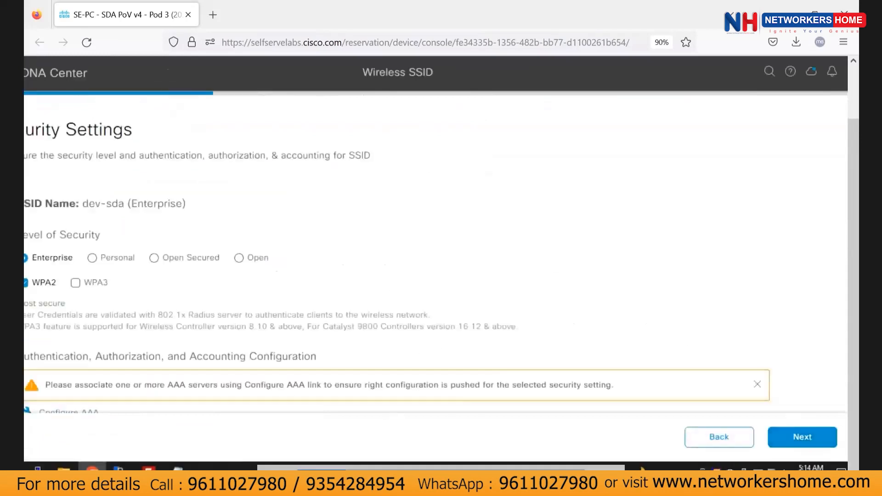
Configure AAA server 100.64.0.100 for dev-sda's Enterprise WPA2 security.
scroll(536, 179, left, 2)
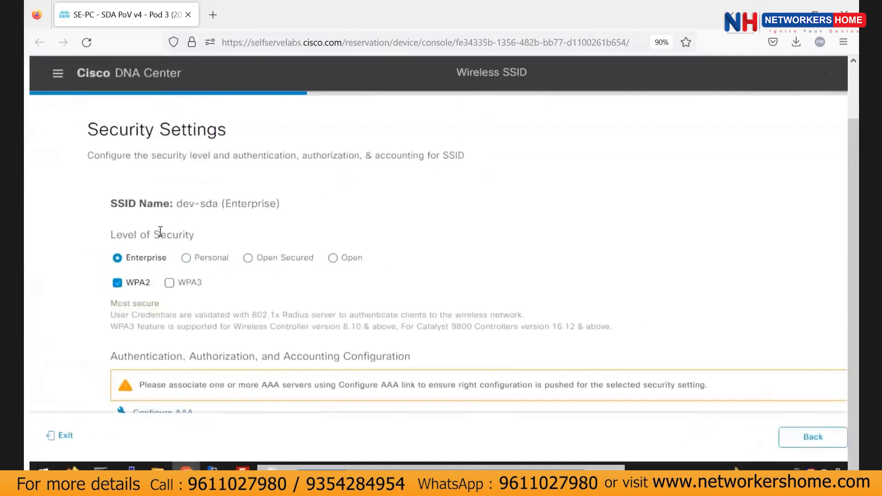
scroll(175, 330, down, 2)
scroll(191, 237, down, 5)
click(173, 281)
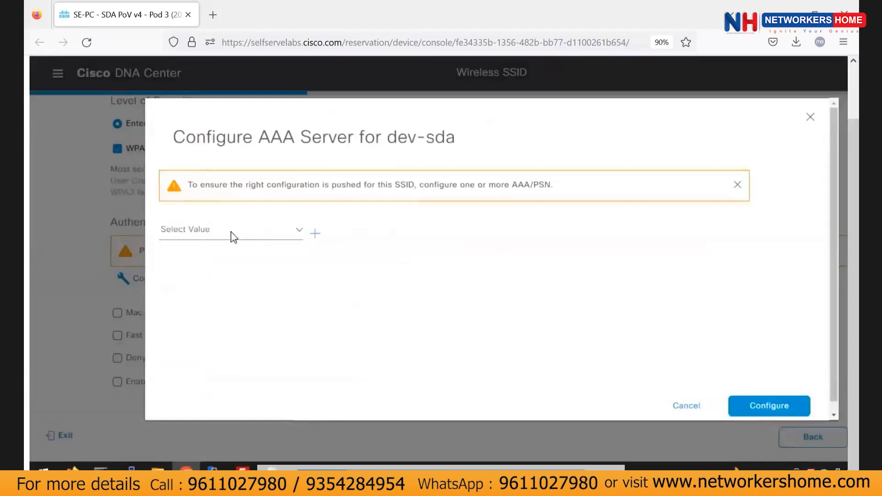
click(300, 231)
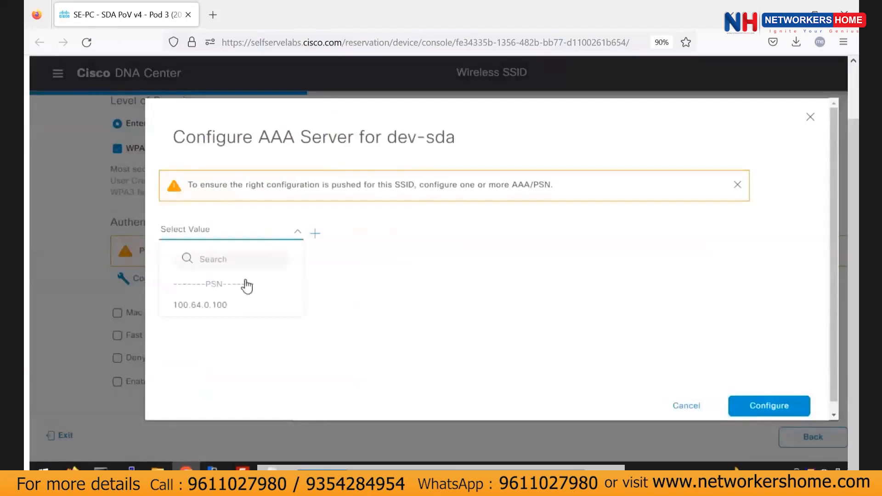
click(245, 281)
click(301, 233)
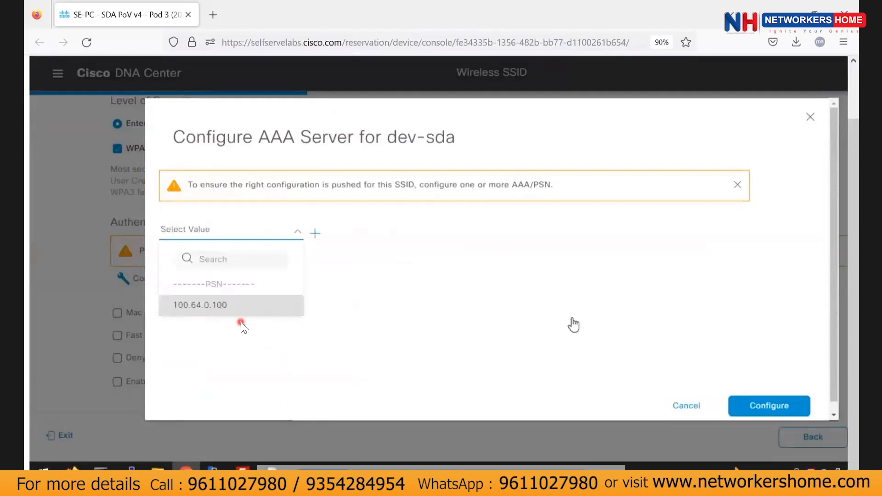
click(779, 403)
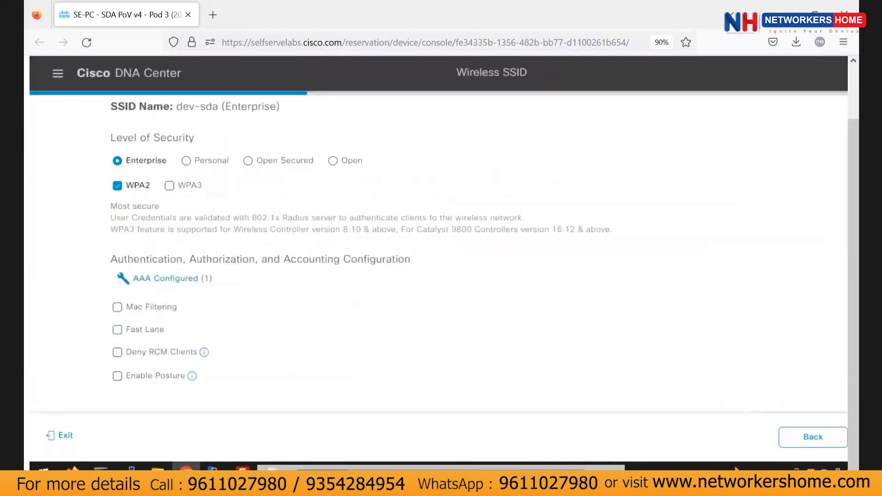
scroll(558, 305, right, 3)
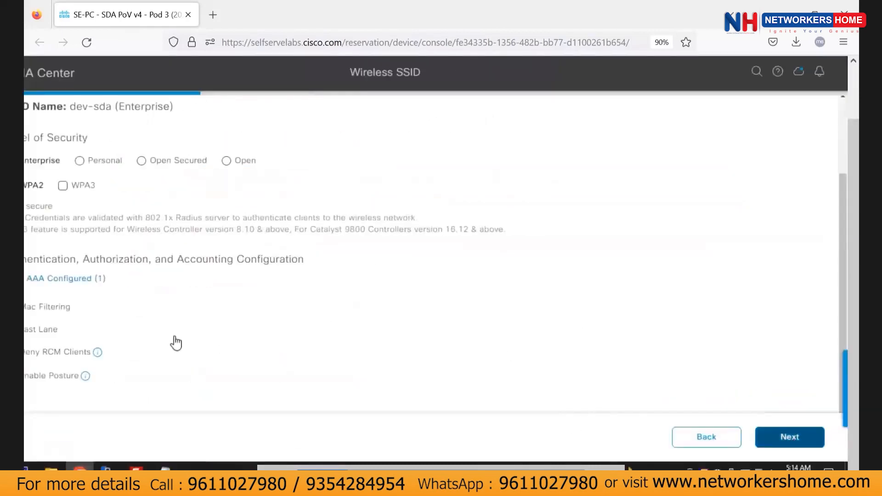
Review the default advanced SSID settings and advance to Associate SSID to Profile.
scroll(336, 235, left, 3)
drag(90, 130, 239, 137)
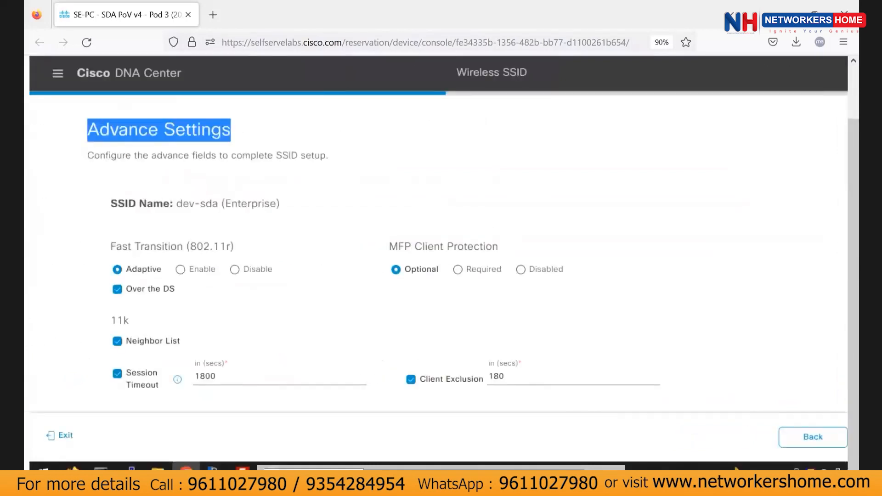
scroll(549, 252, down, 2)
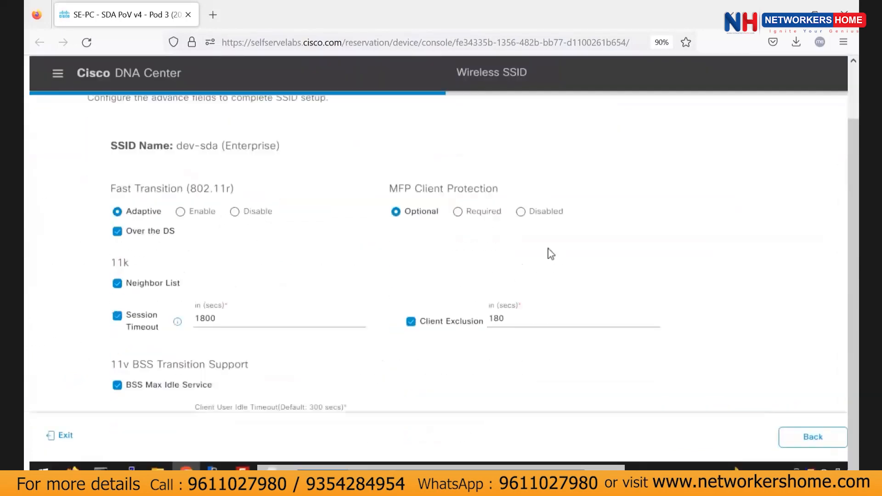
scroll(533, 250, right, 3)
scroll(533, 250, up, 4)
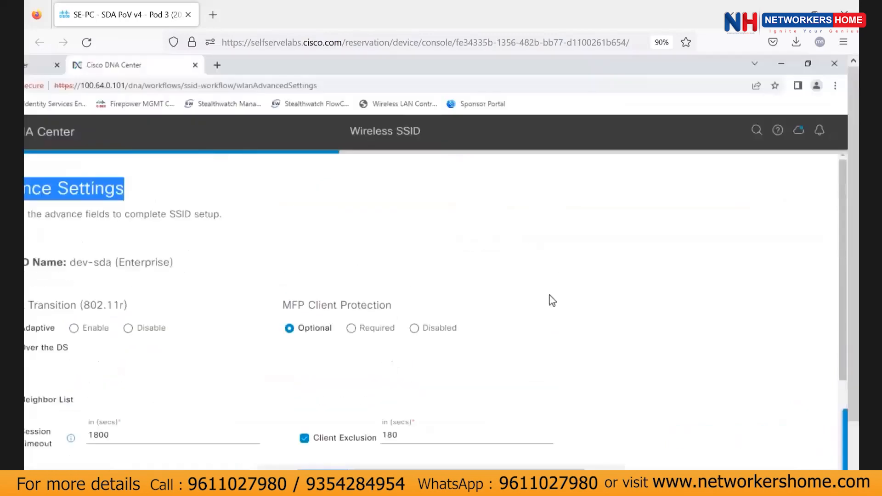
scroll(552, 301, left, 3)
scroll(441, 329, down, 3)
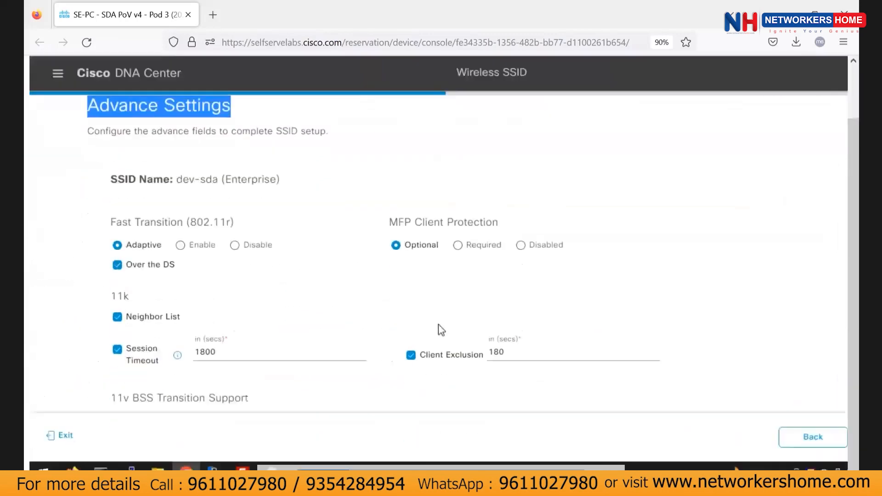
scroll(441, 330, down, 7)
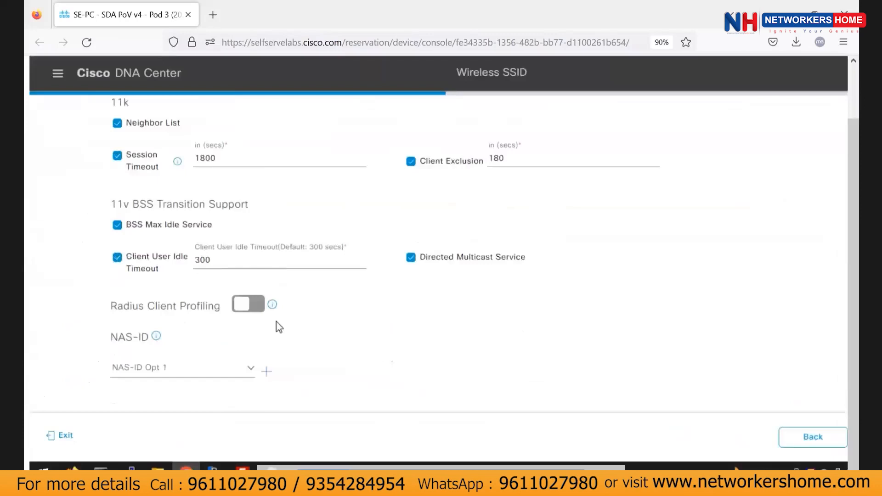
scroll(278, 325, up, 10)
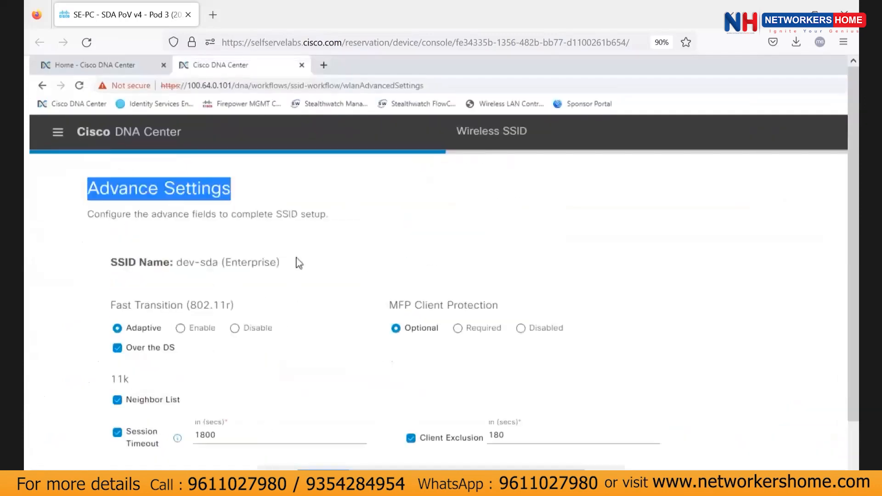
scroll(94, 282, right, 3)
scroll(94, 281, left, 3)
scroll(276, 295, down, 8)
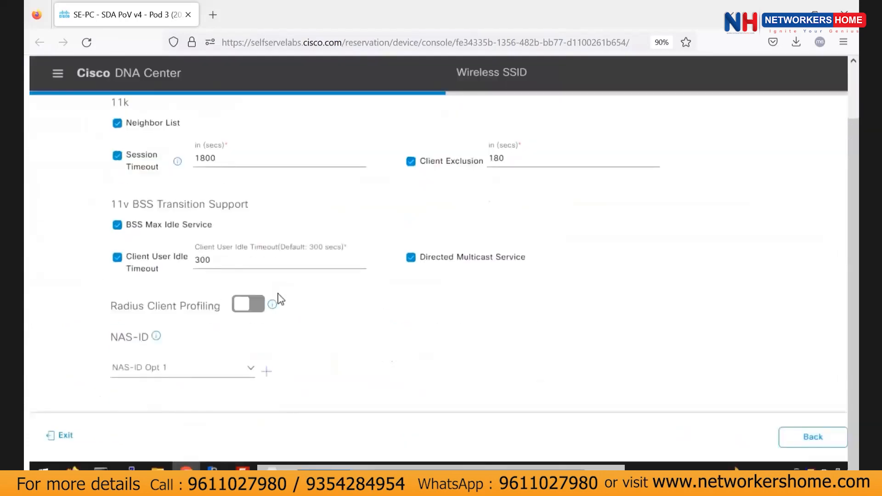
scroll(280, 300, up, 10)
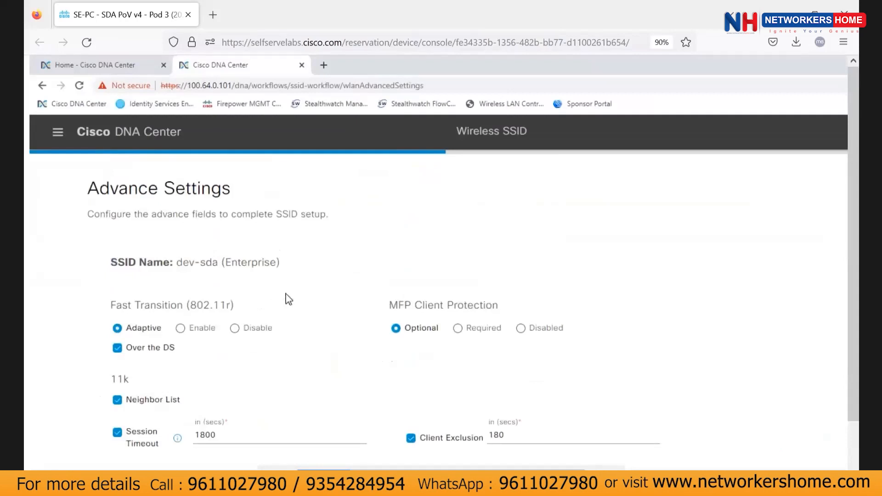
scroll(189, 277, right, 3)
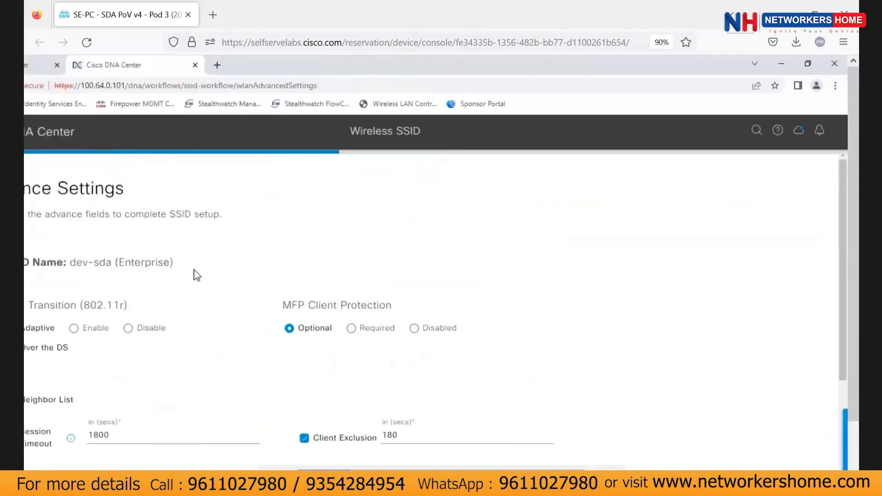
scroll(203, 272, down, 8)
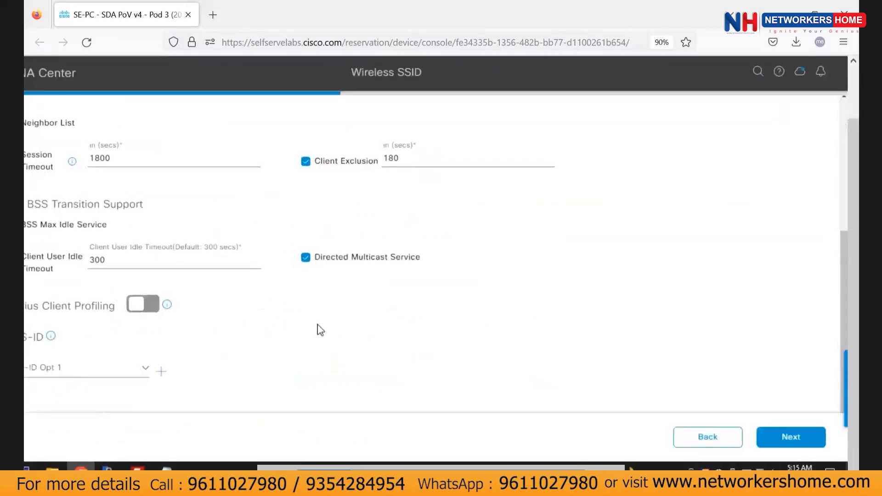
scroll(327, 323, left, 3)
scroll(324, 314, up, 8)
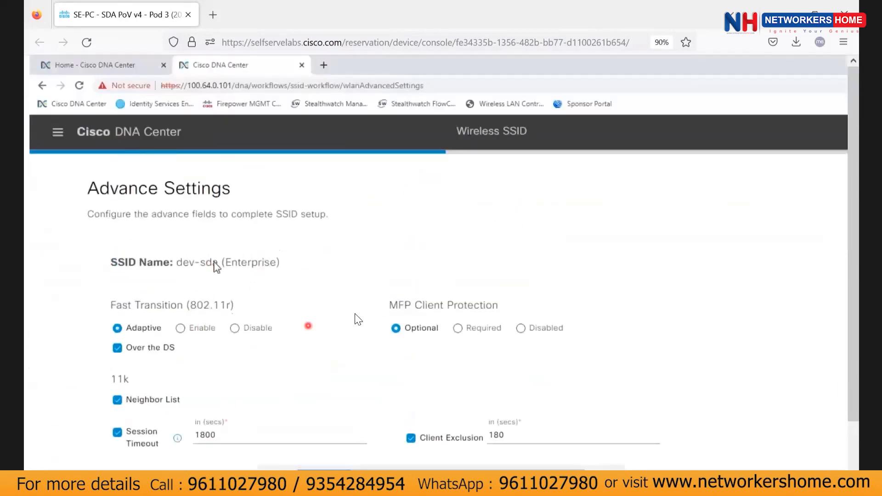
scroll(413, 363, down, 2)
scroll(440, 351, down, 6)
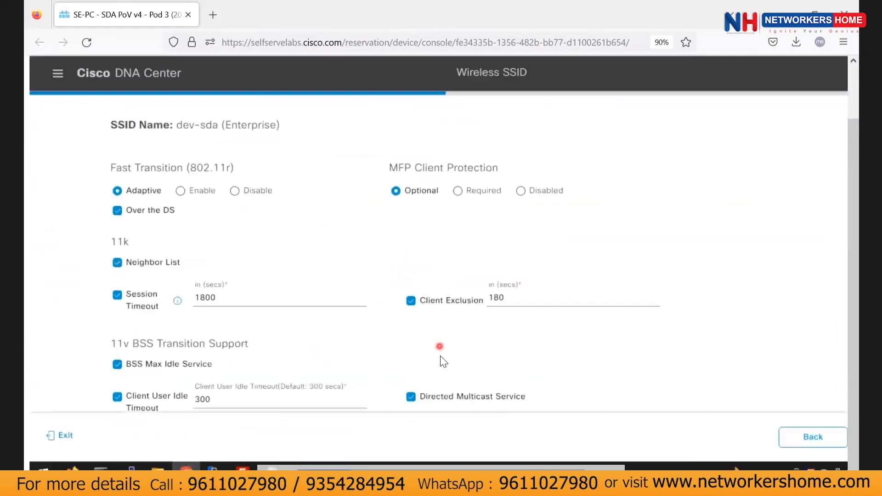
scroll(257, 202, right, 3)
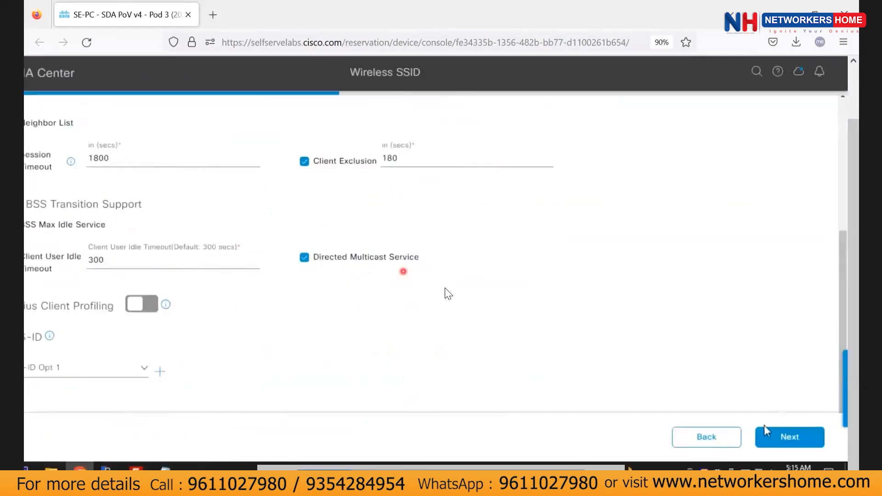
click(772, 438)
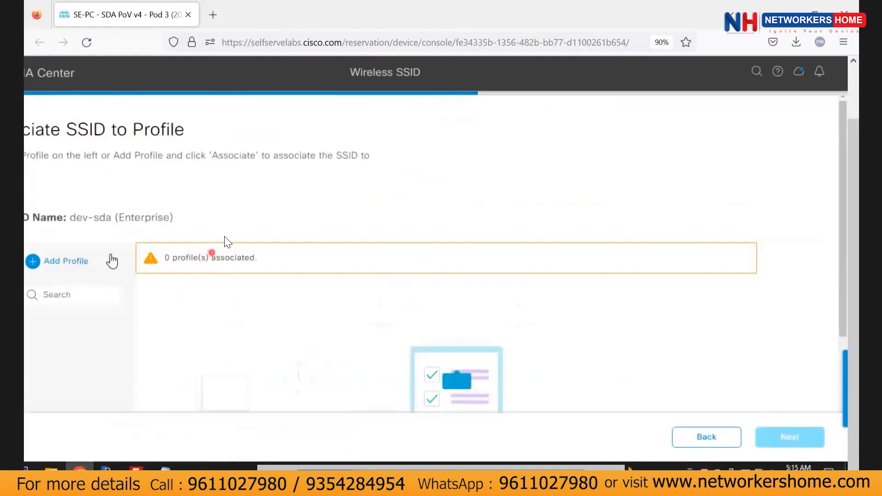
Create fabric profile Bay Area SSIDs, associate it with dev-sda, and proceed to Summary.
scroll(110, 259, left, 3)
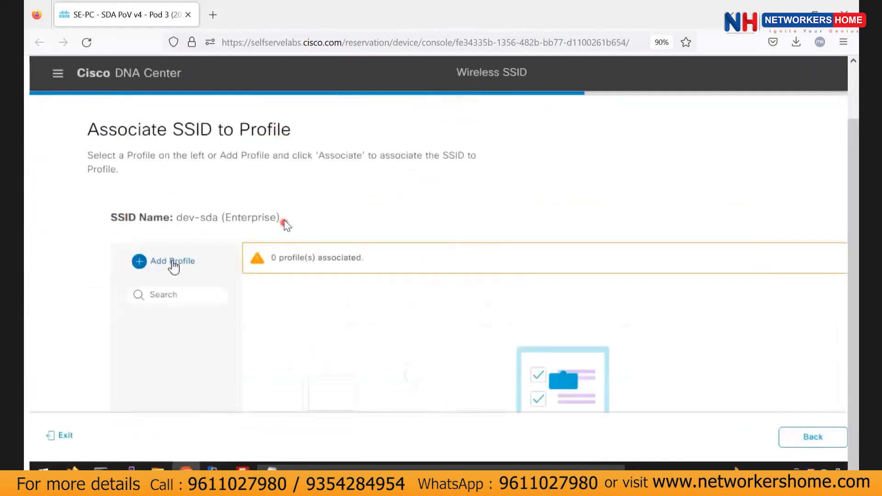
click(171, 262)
click(305, 311)
scroll(317, 299, down, 1)
scroll(317, 299, down, 2)
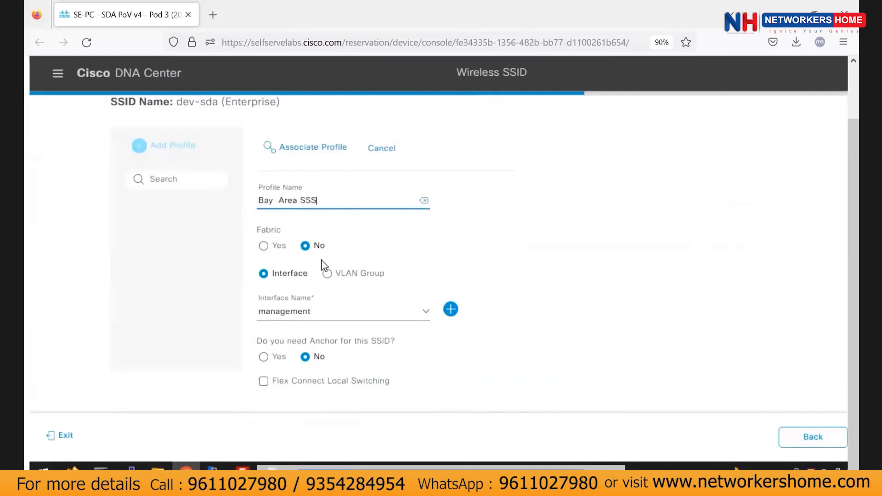
click(264, 246)
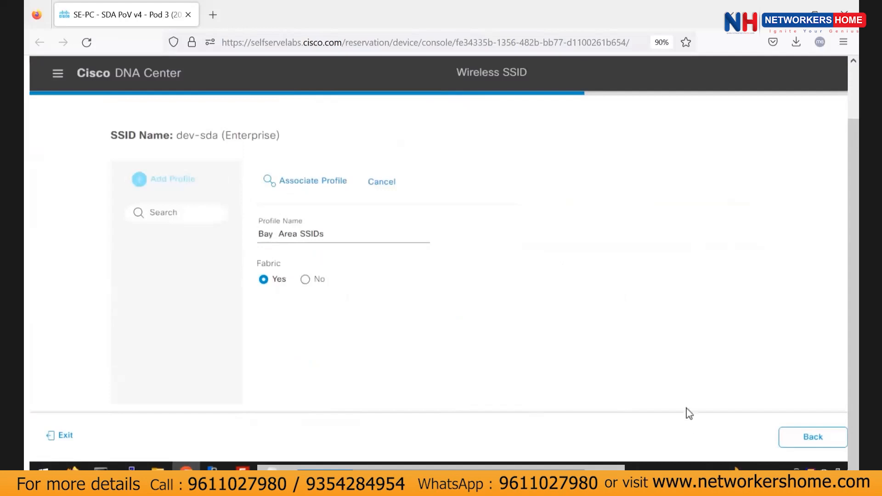
scroll(687, 408, right, 2)
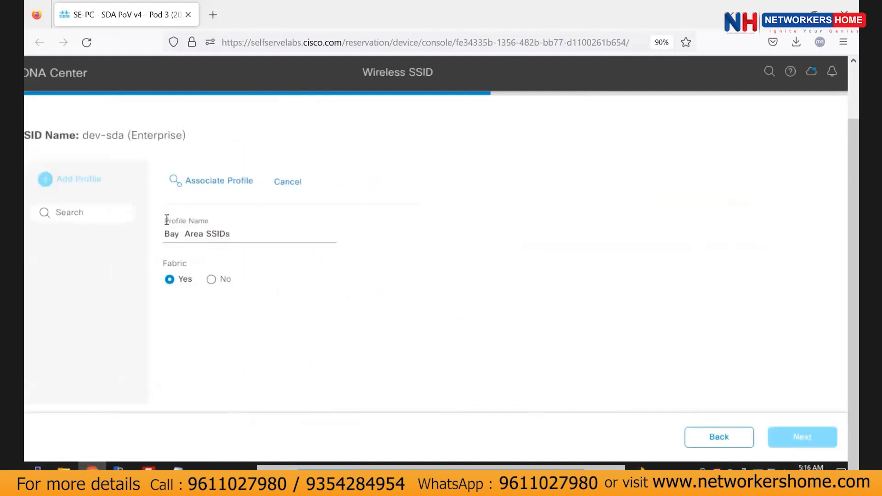
scroll(167, 219, up, 3)
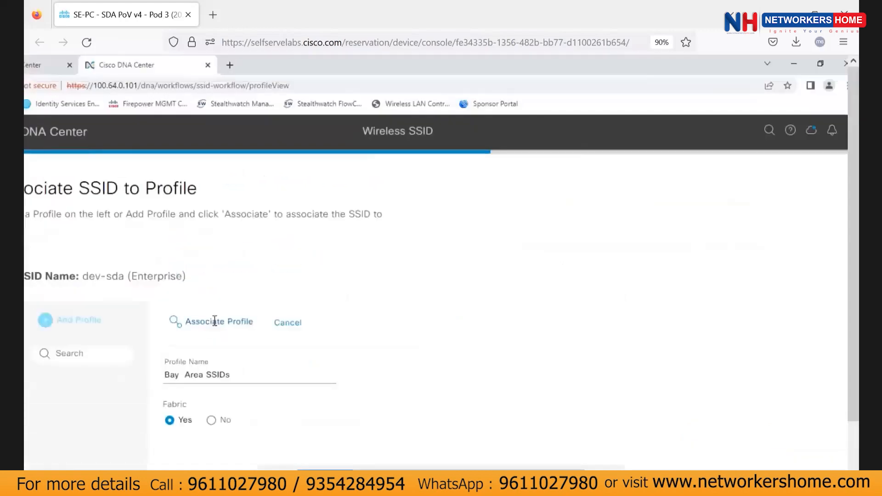
click(214, 321)
scroll(336, 350, down, 5)
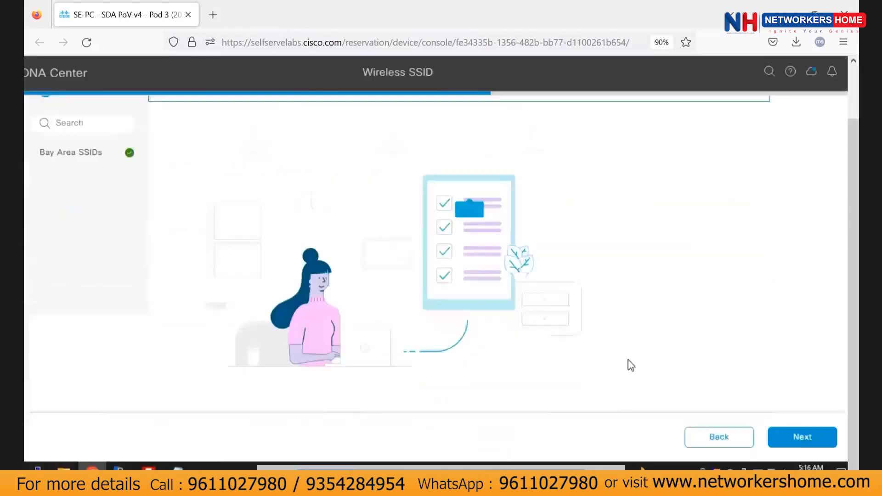
click(798, 438)
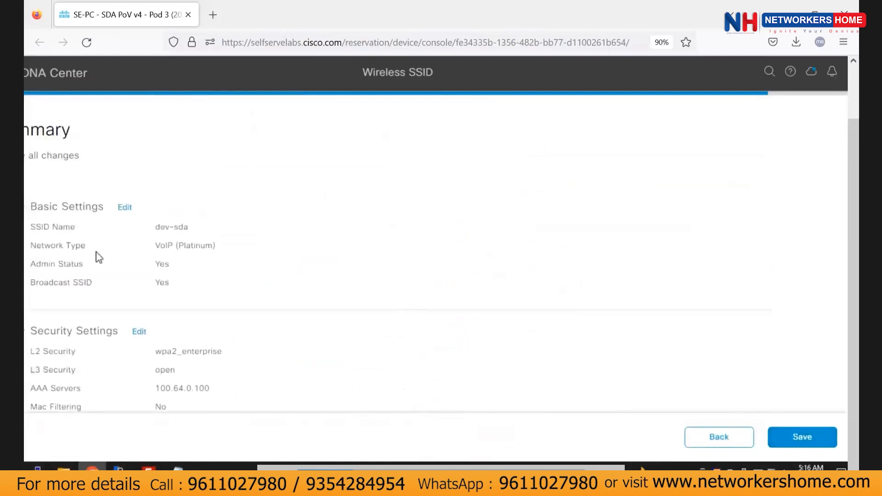
Save the dev-sda SSID, going Back and Next once before the save goes through.
scroll(287, 272, down, 5)
scroll(288, 272, down, 4)
click(779, 442)
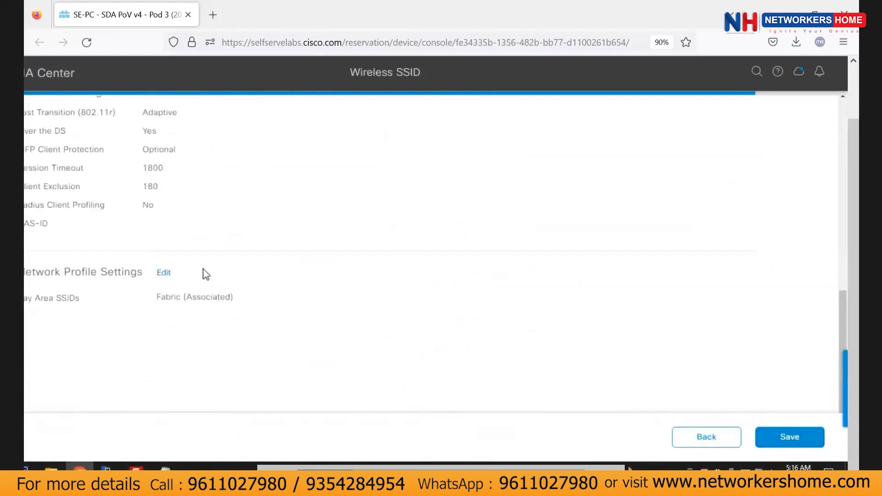
scroll(206, 274, up, 9)
scroll(224, 330, left, 2)
scroll(226, 332, down, 9)
scroll(230, 338, up, 2)
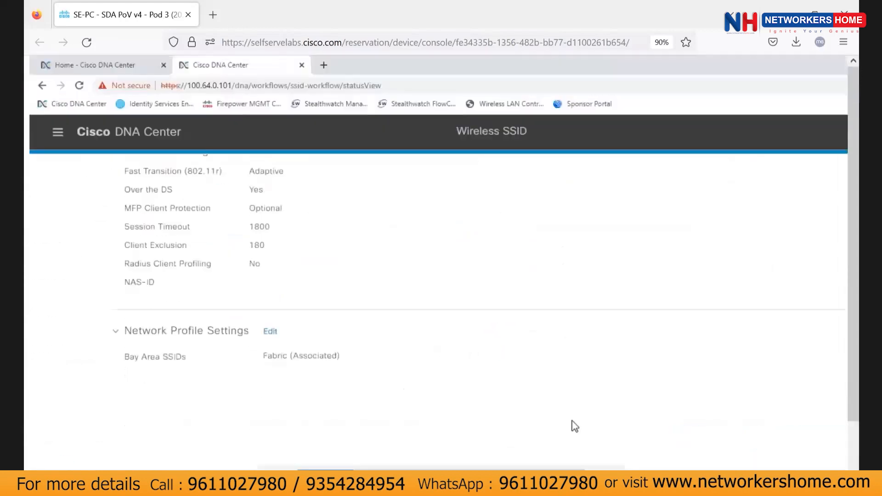
click(812, 437)
scroll(443, 324, down, 4)
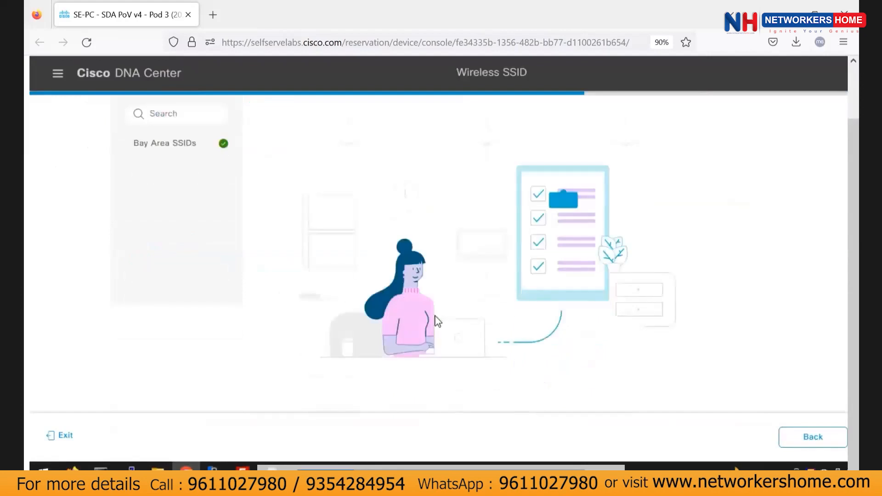
click(787, 436)
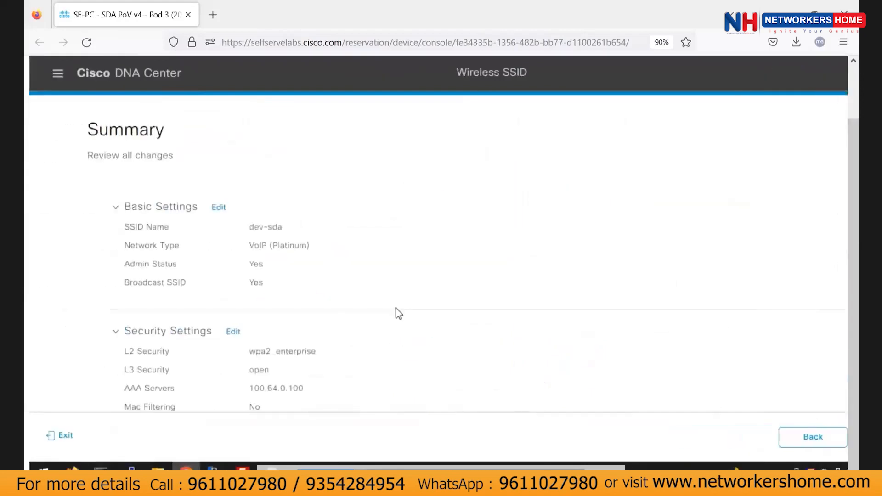
click(808, 434)
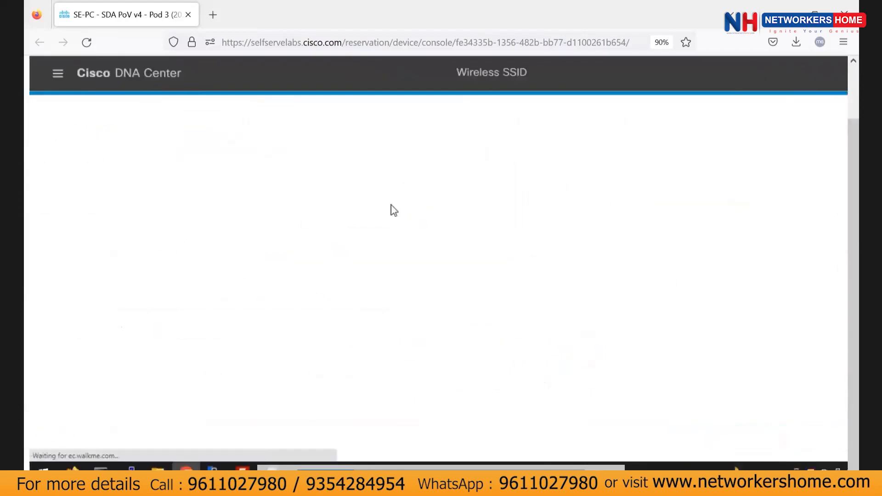
Open Network Profiles and view the 7 sites assigned to Bay Area Switches.
click(144, 285)
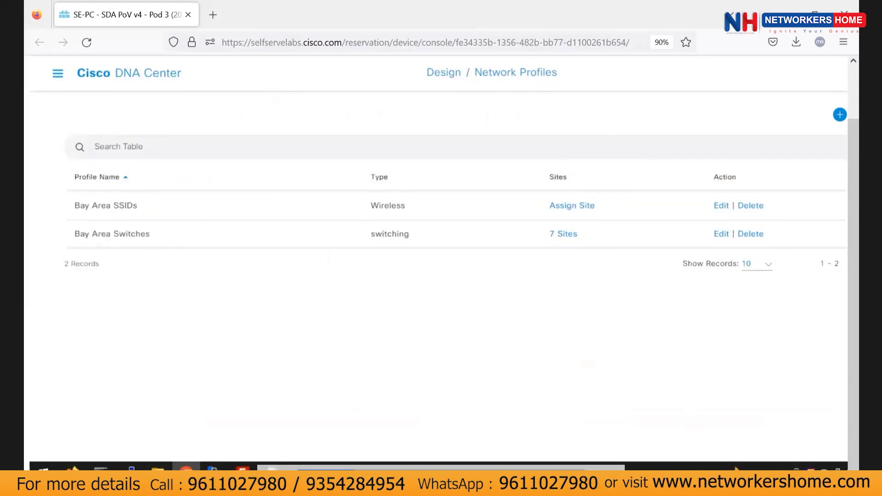
click(565, 235)
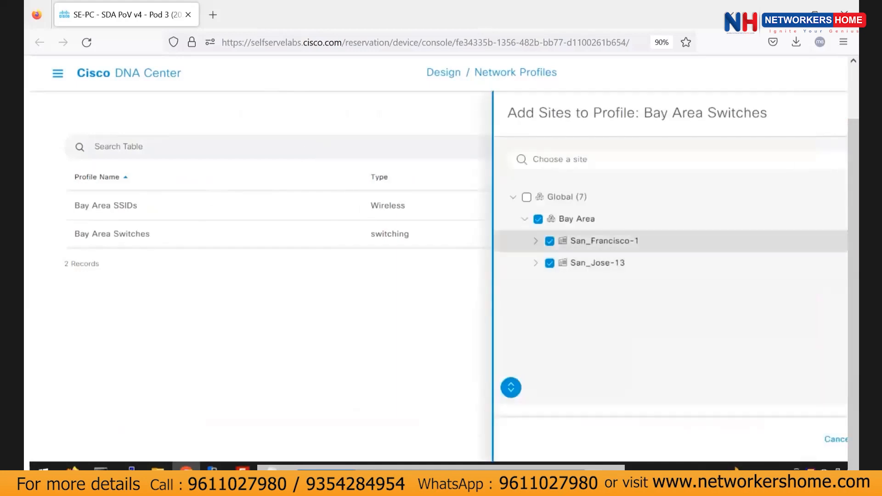
Close the sites panel, return to Network Settings Wireless, and begin adding another SSID.
click(834, 440)
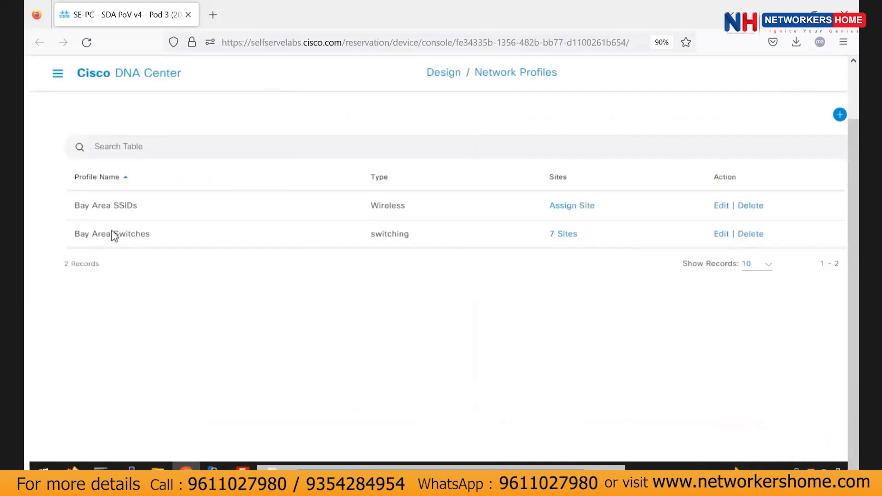
click(59, 74)
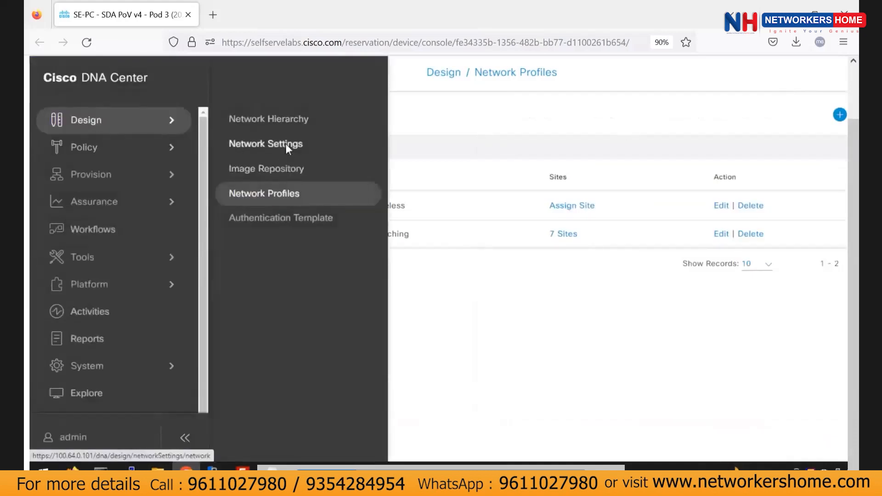
click(285, 144)
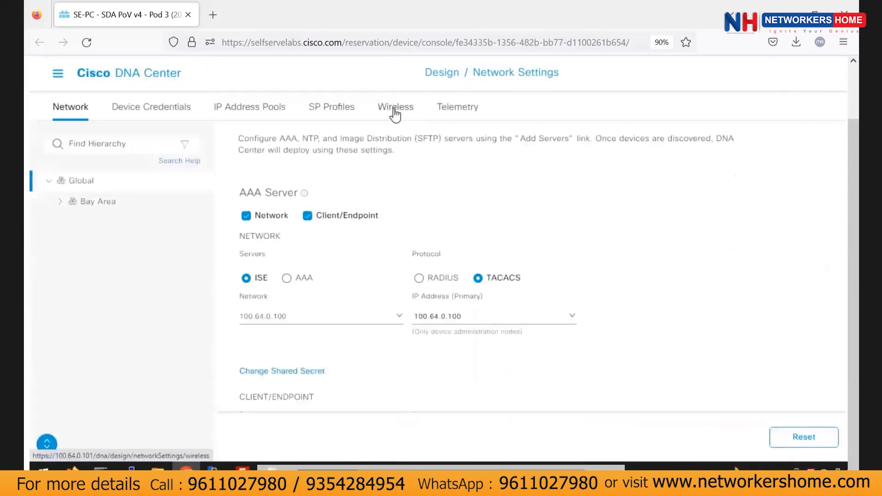
click(394, 114)
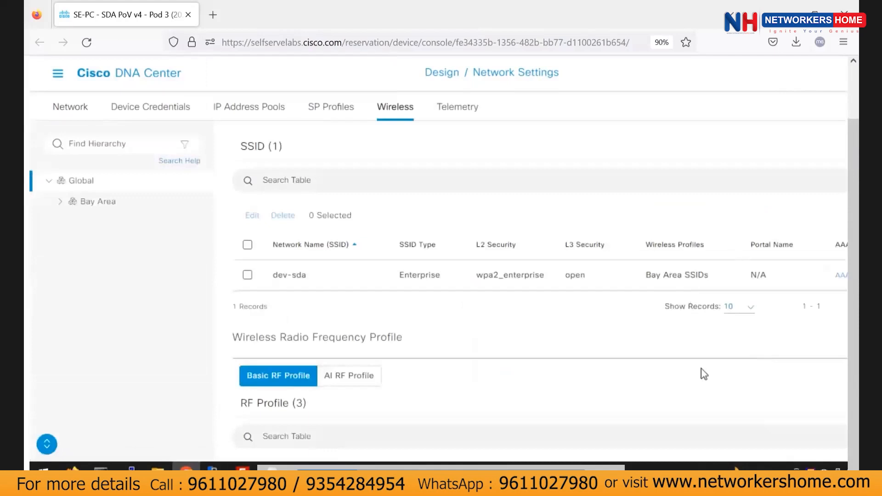
scroll(697, 332, right, 3)
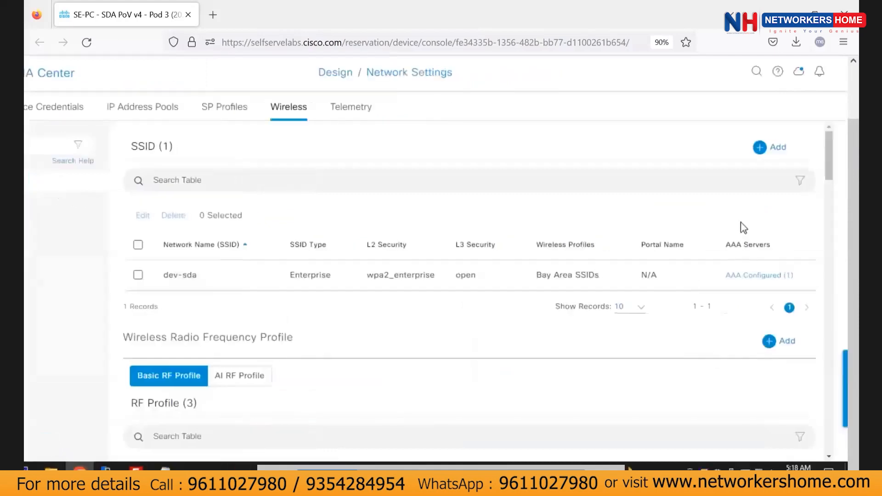
click(775, 152)
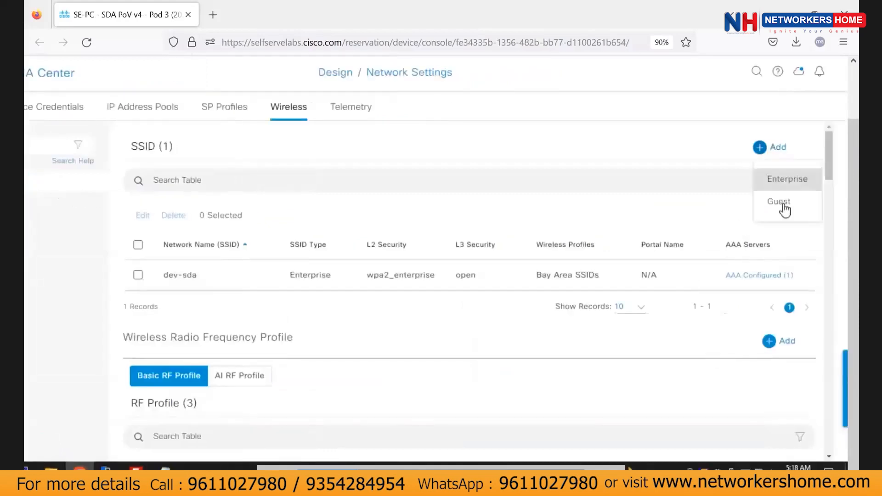
Create a Guest SSID named dev-guest with triple band and continue to Security Settings.
click(779, 201)
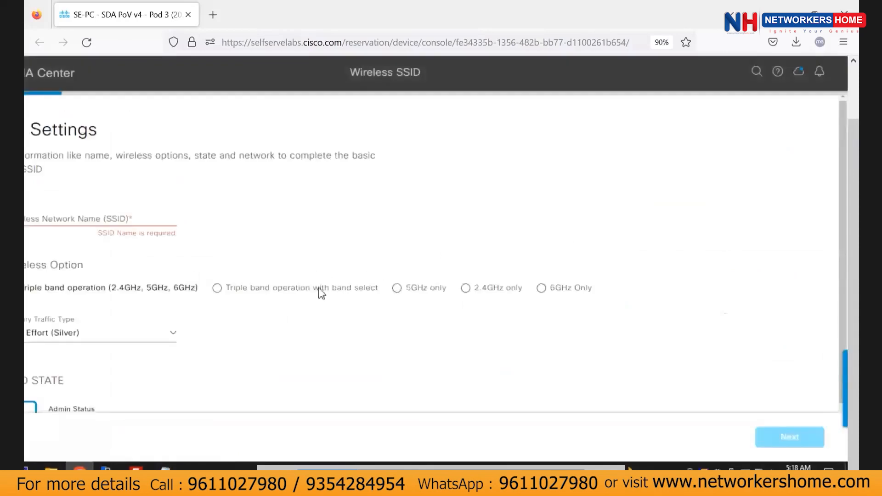
scroll(226, 250, left, 3)
click(180, 219)
text(dev-)
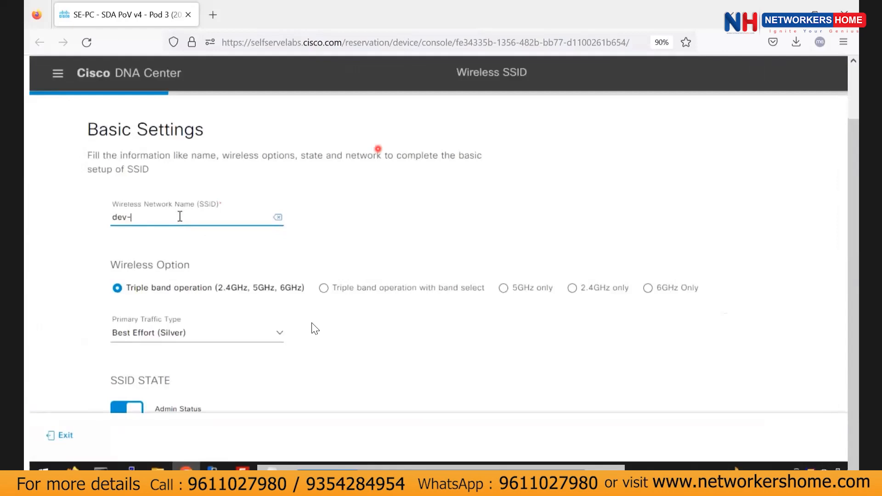
text(guest)
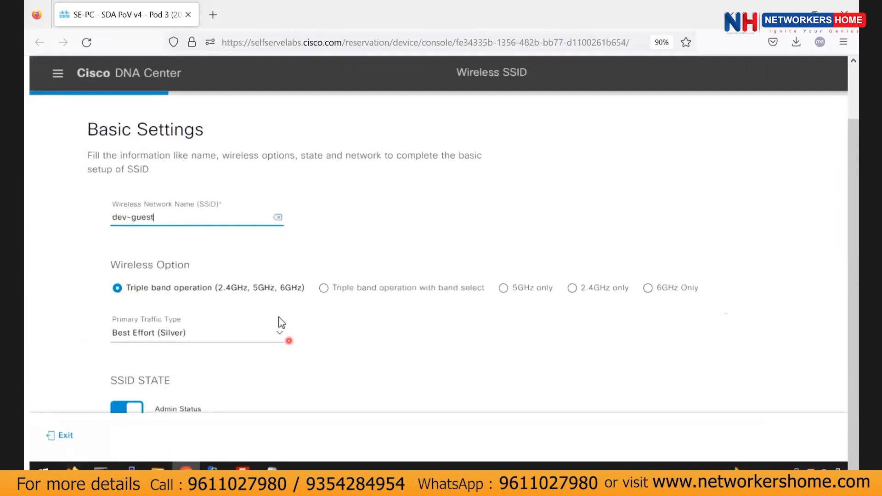
scroll(297, 258, down, 2)
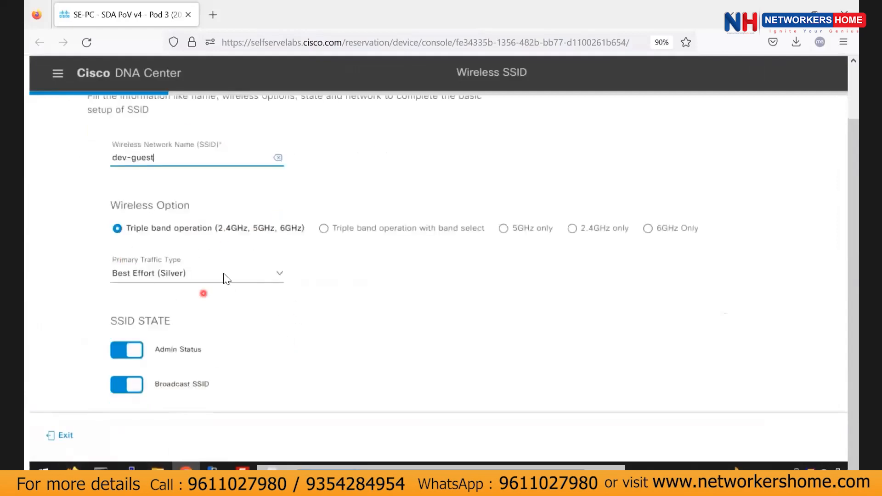
key(alt+Tab)
scroll(327, 338, down, 5)
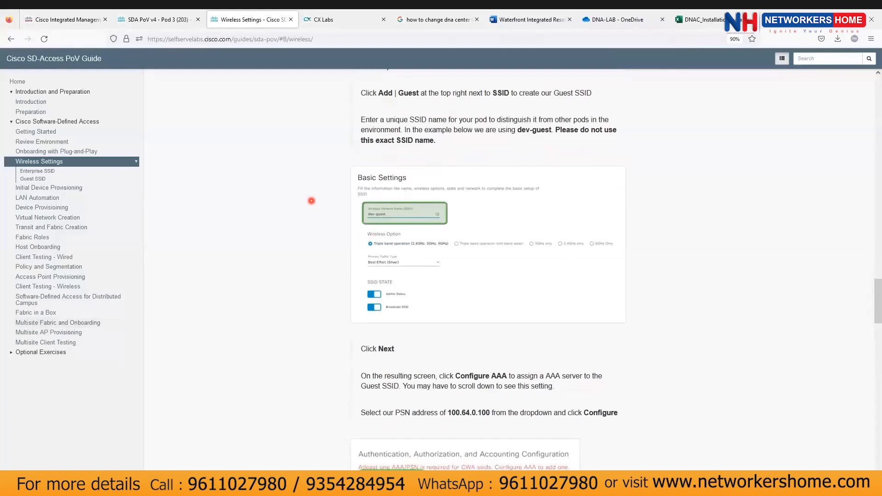
key(alt+Tab)
scroll(510, 369, right, 2)
scroll(510, 368, right, 1)
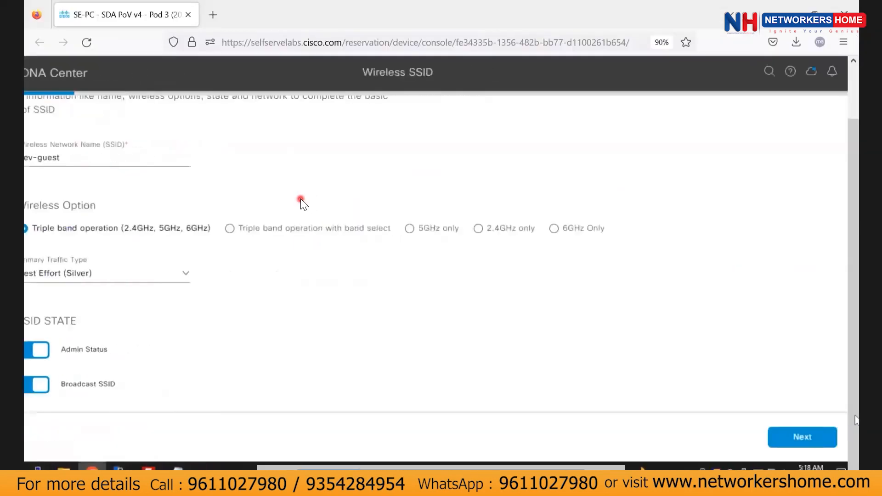
click(801, 437)
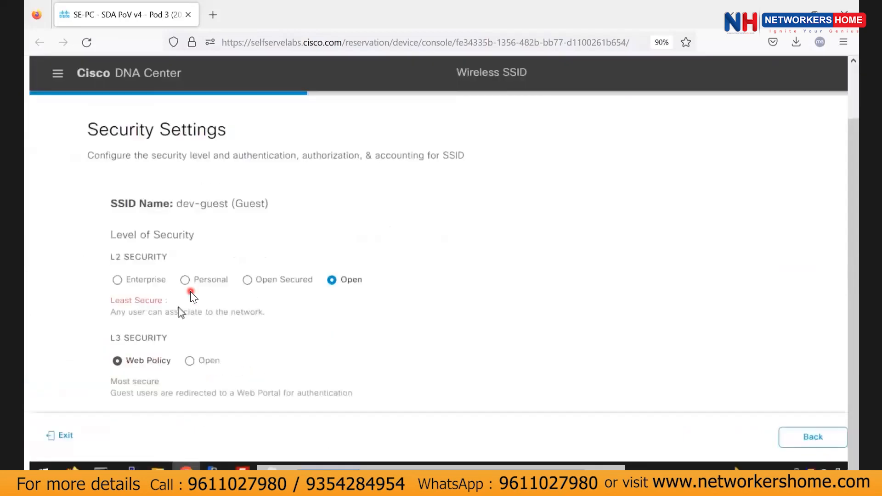
scroll(666, 275, down, 5)
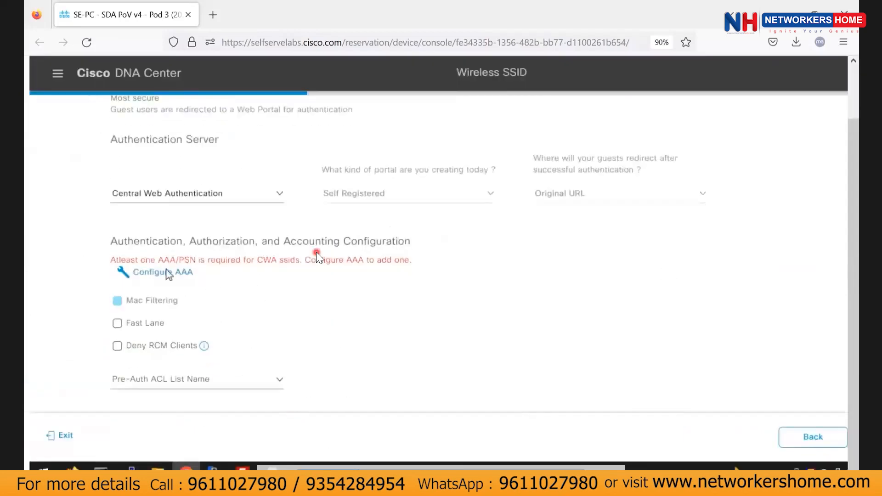
click(330, 378)
Set 100.64.0.100 as the AAA server for dev-guest.
click(137, 276)
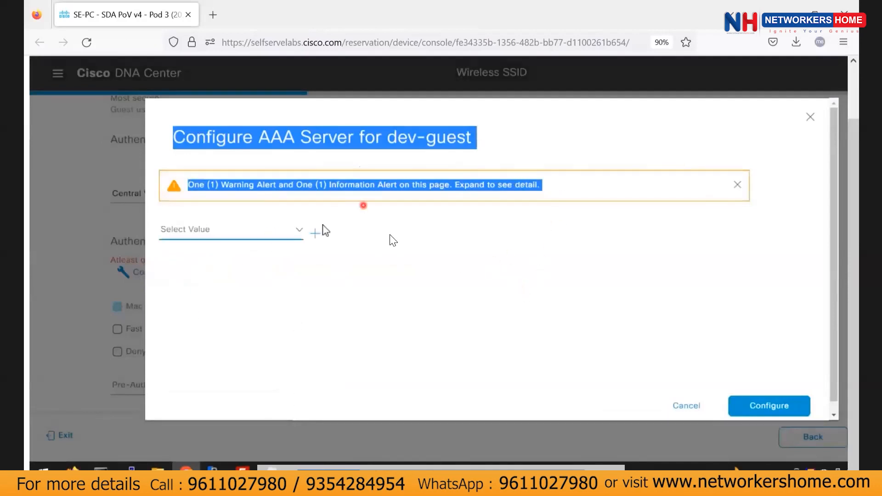
click(298, 231)
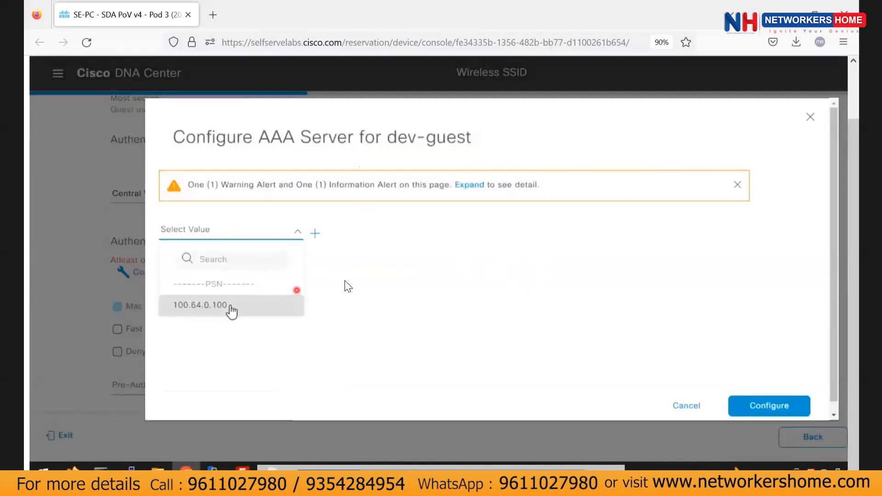
click(230, 306)
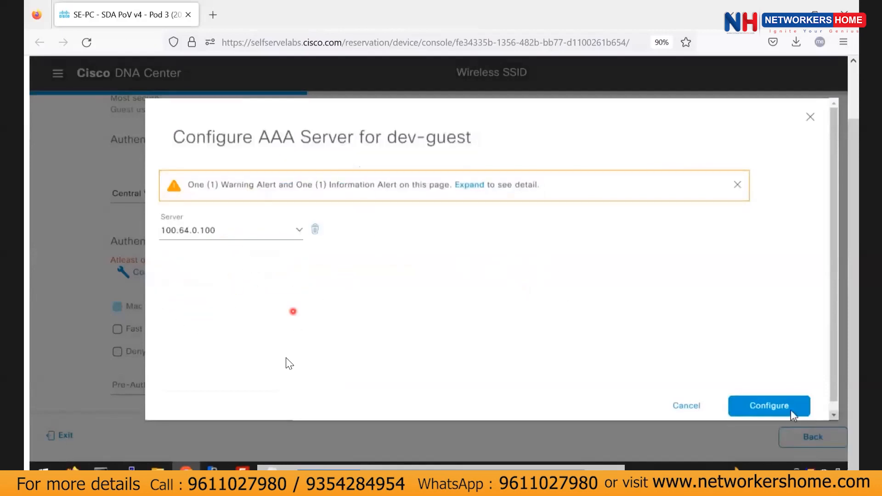
click(769, 406)
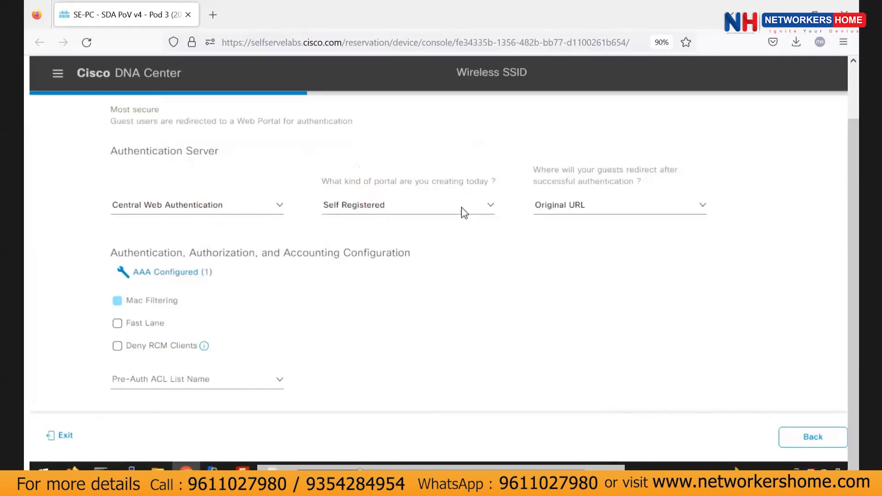
Choose the Hotspot portal type and continue to Advance Settings.
click(488, 207)
click(499, 245)
scroll(815, 427, right, 3)
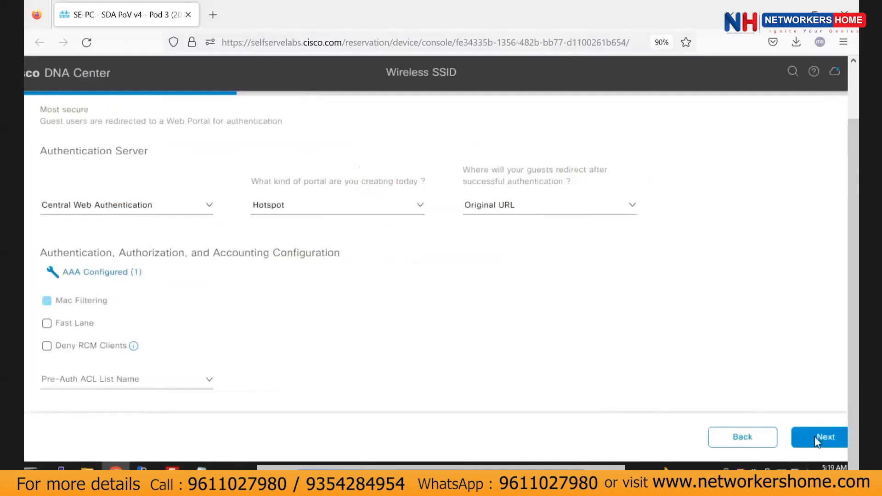
click(819, 437)
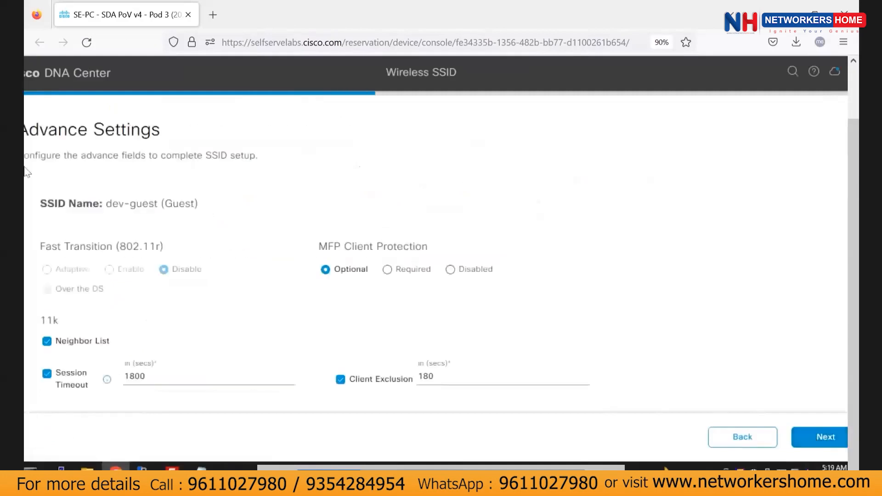
Associate dev-guest with the Bay Area SSIDs profile and continue to Portal Settings.
scroll(99, 174, left, 3)
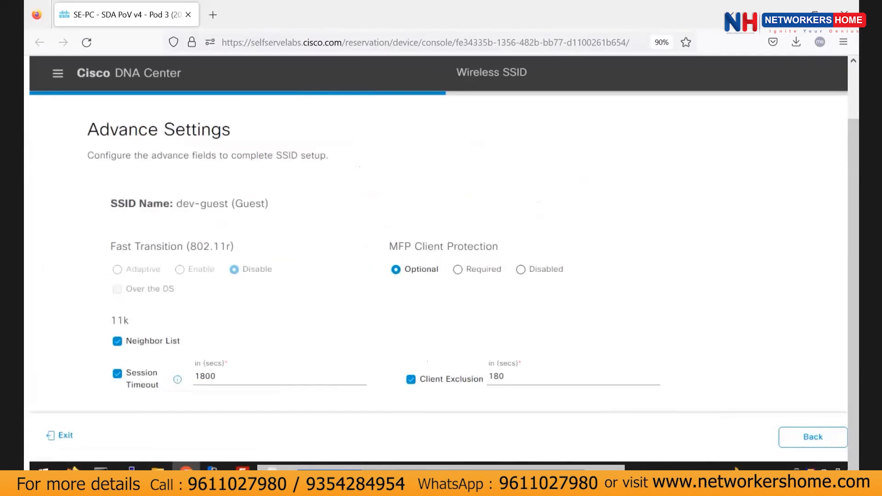
scroll(346, 302, down, 5)
click(828, 437)
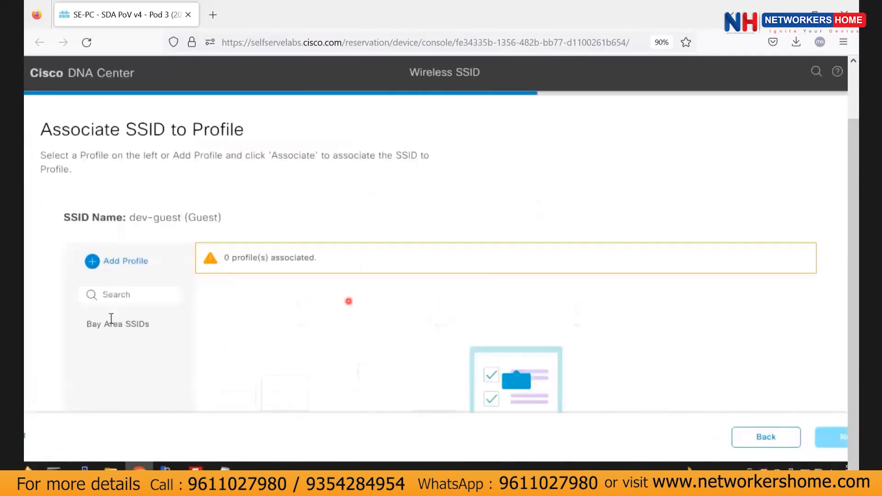
click(109, 327)
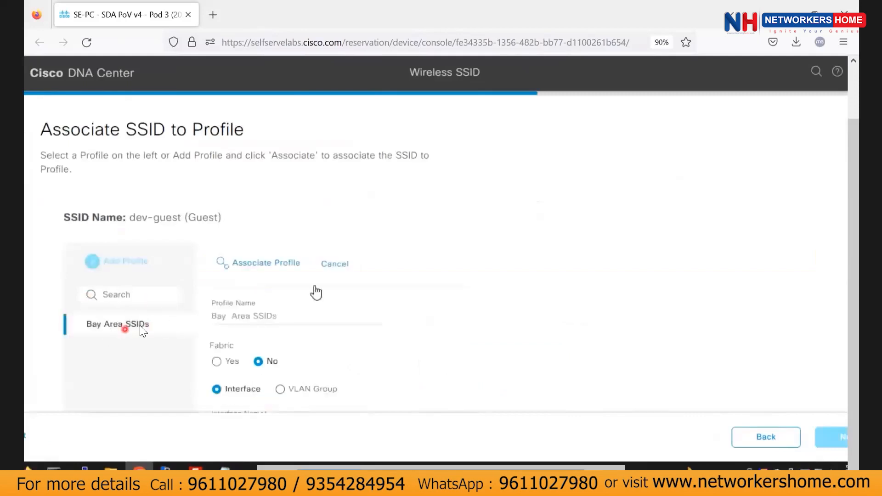
click(269, 265)
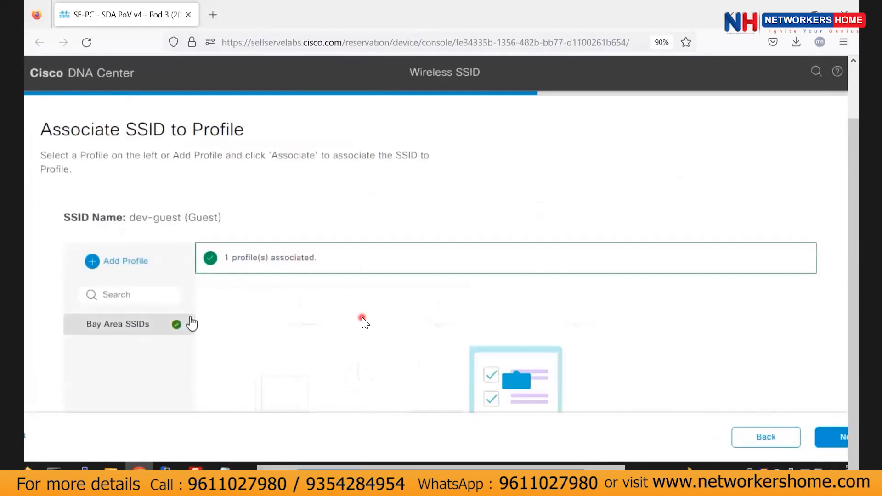
scroll(383, 308, down, 3)
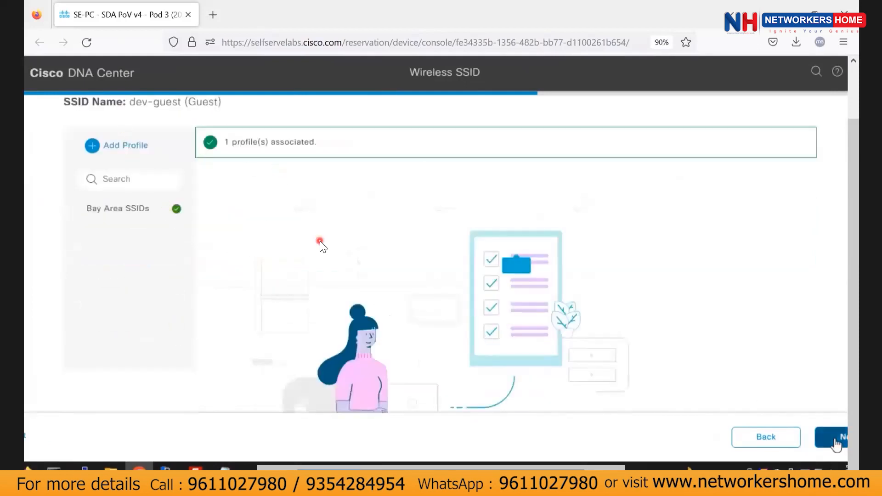
click(834, 436)
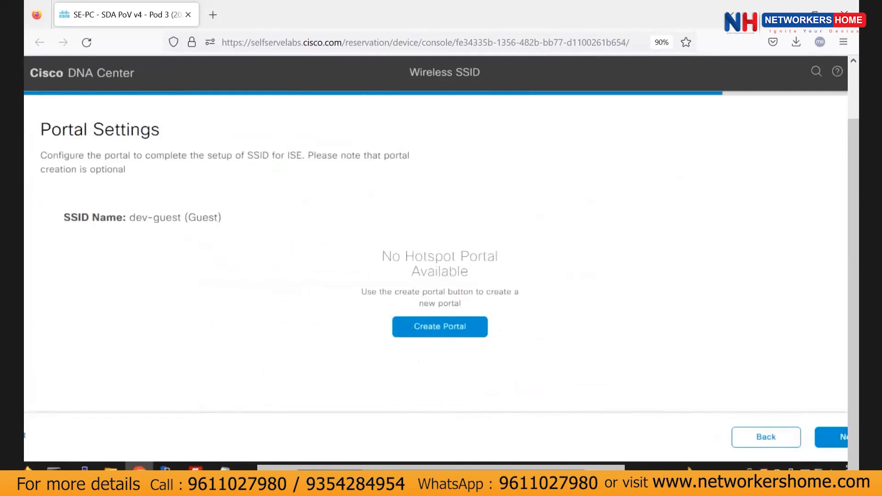
Create and save a new Hotspot guest portal named sda-guest-portal for the dev-guest SSID.
click(438, 330)
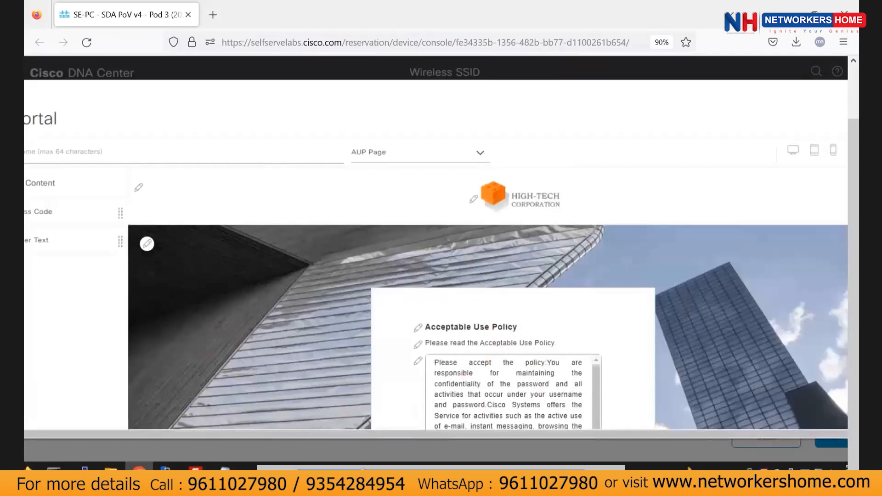
scroll(247, 257, left, 1)
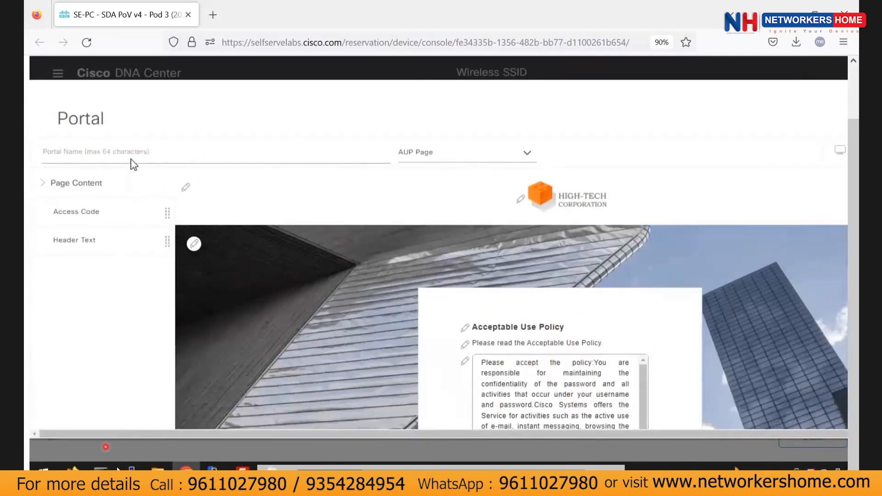
click(77, 156)
text(s)
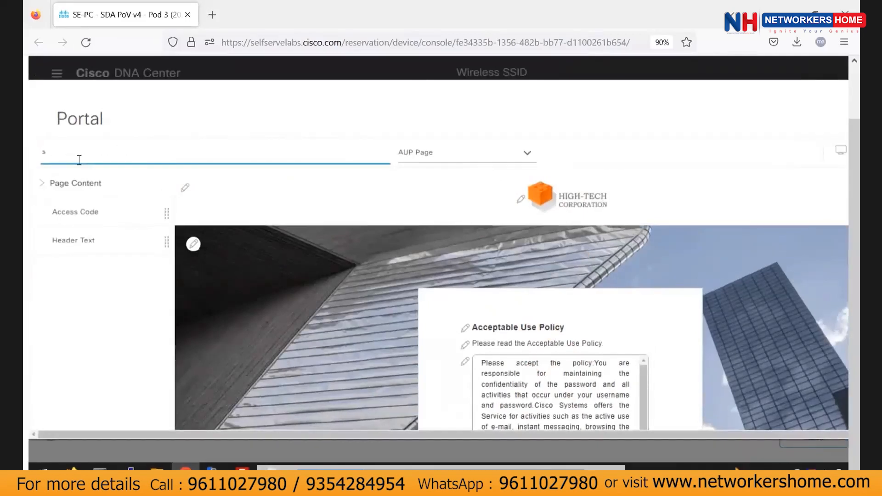
text(da-gg)
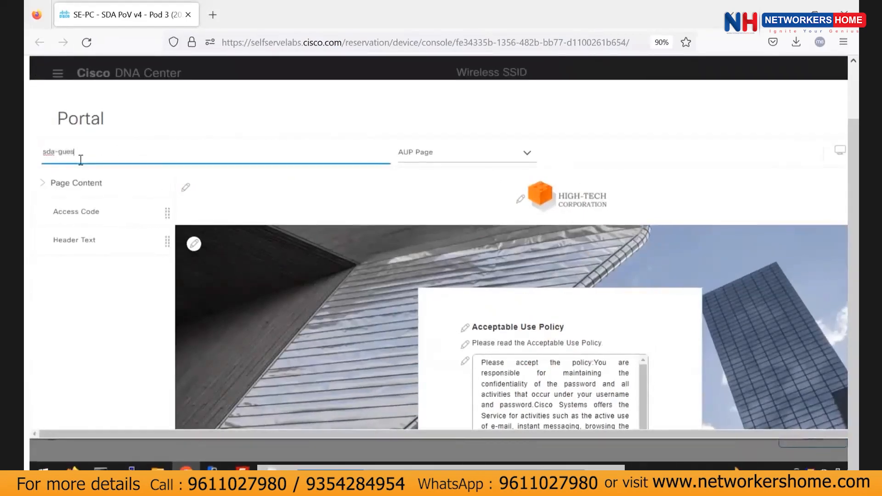
key(BackSpace)
text(l)
scroll(700, 286, down, 5)
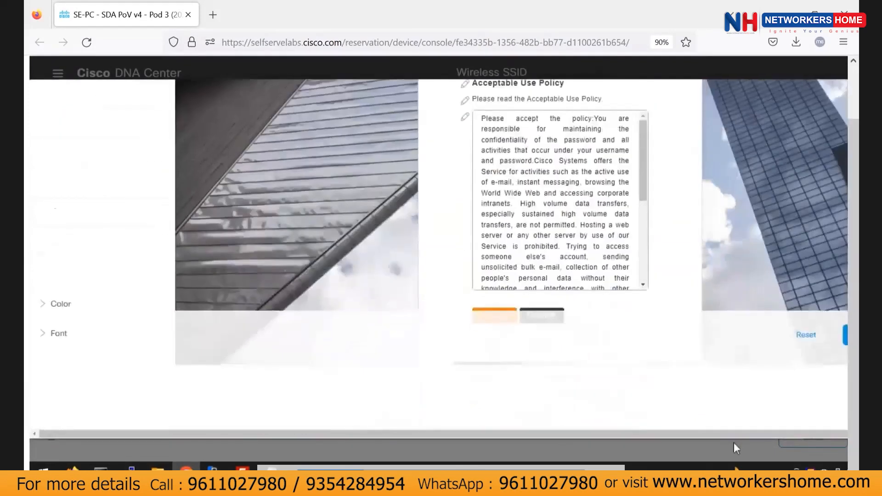
click(777, 334)
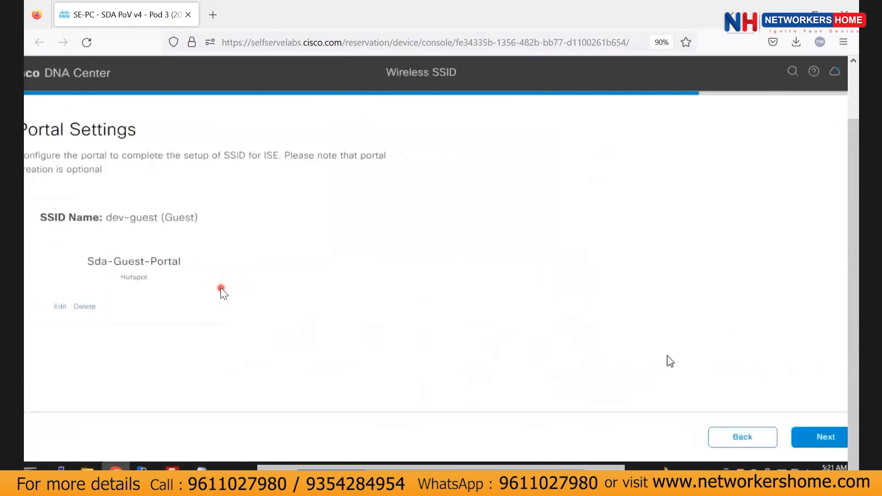
Save dev-guest from the summary page and return to Wireless Home.
click(826, 439)
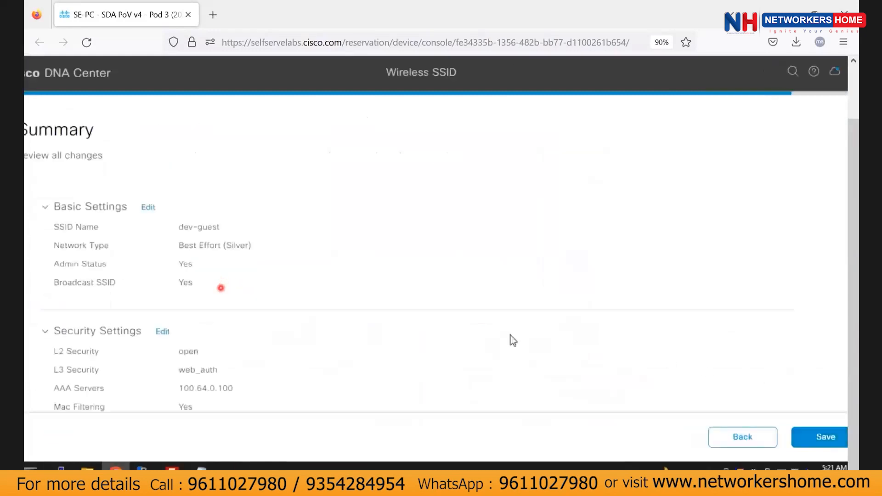
click(808, 438)
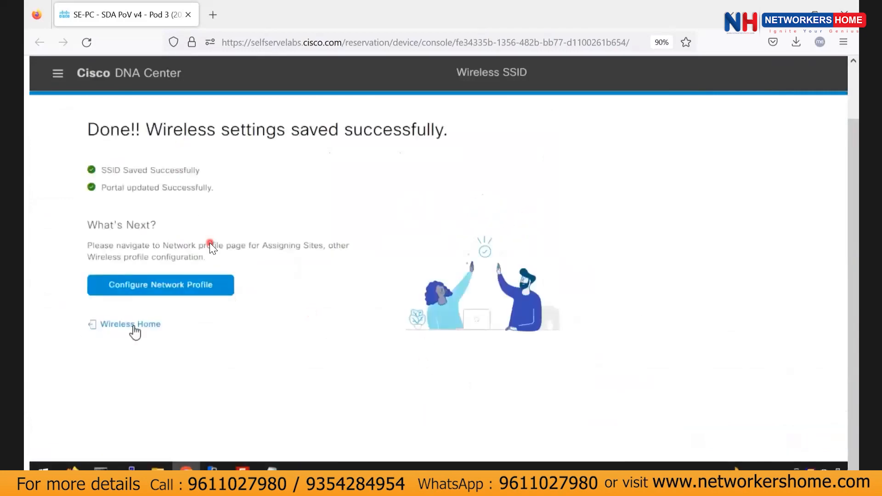
click(132, 325)
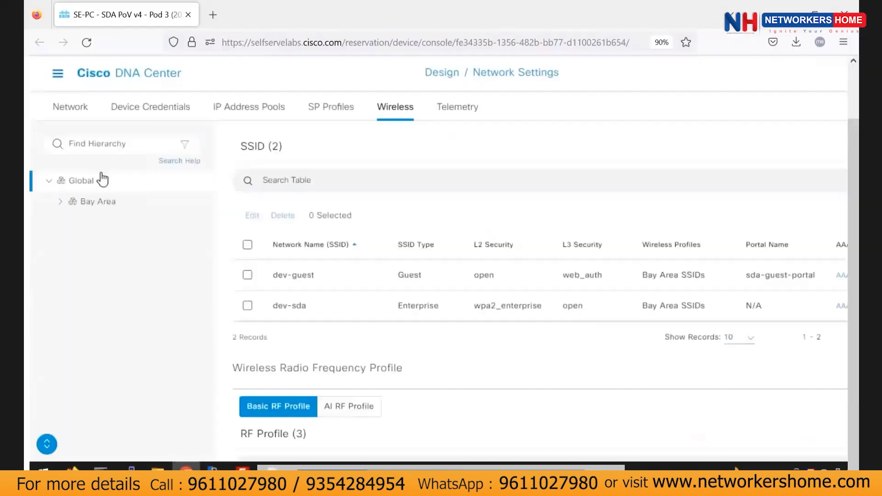
Go to Provision > Inventory and dismiss the Take a Tour popup.
click(55, 71)
mouse_move(128, 182)
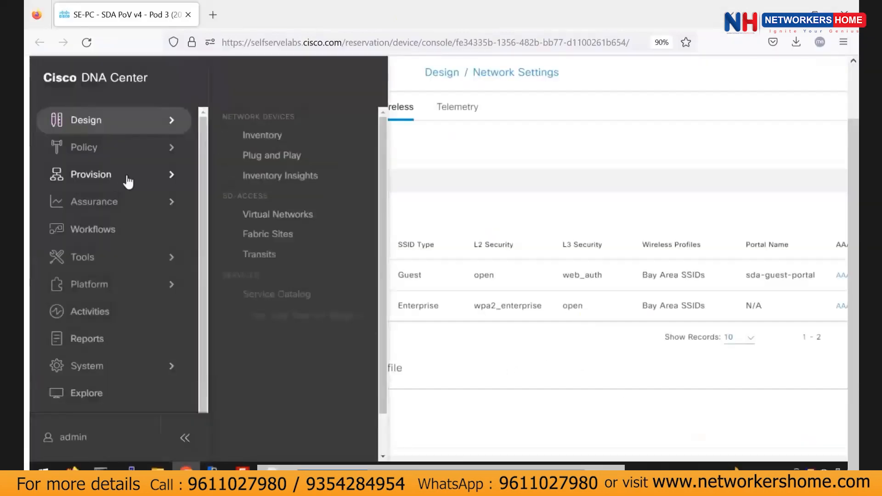
click(264, 137)
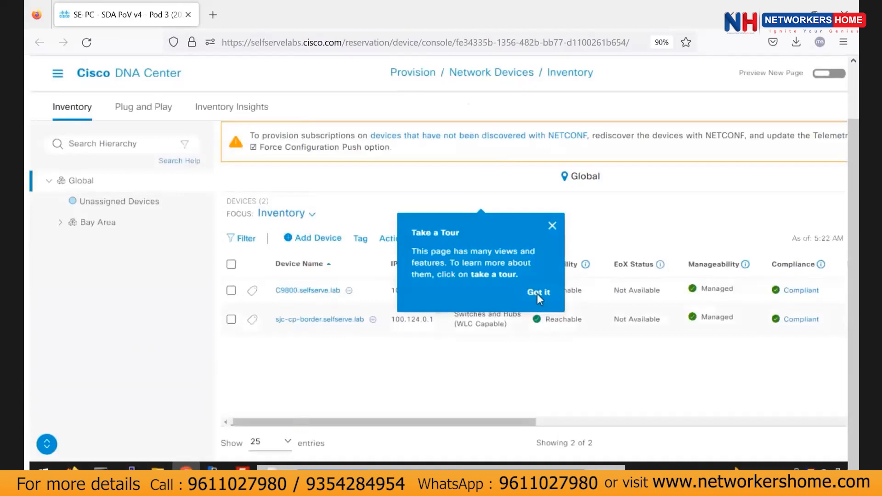
click(537, 294)
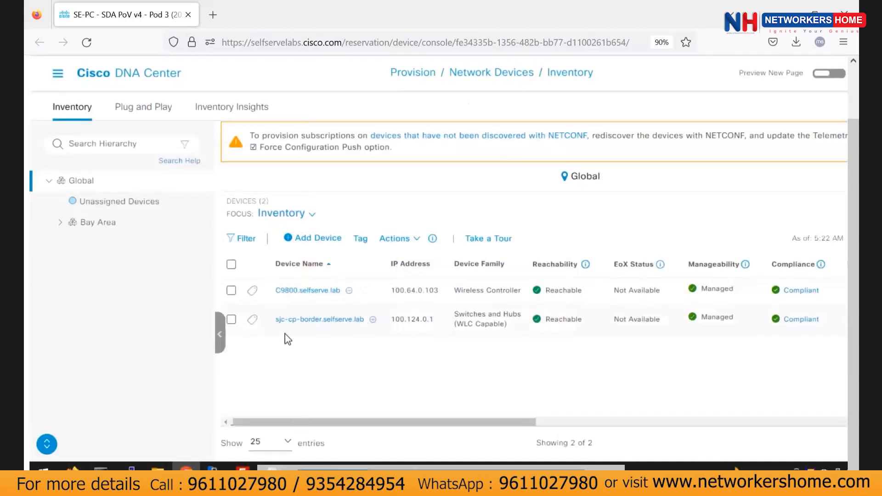
Select sjc-cp-border.selfserve.lab and start Provision Device from the Actions menu.
click(231, 319)
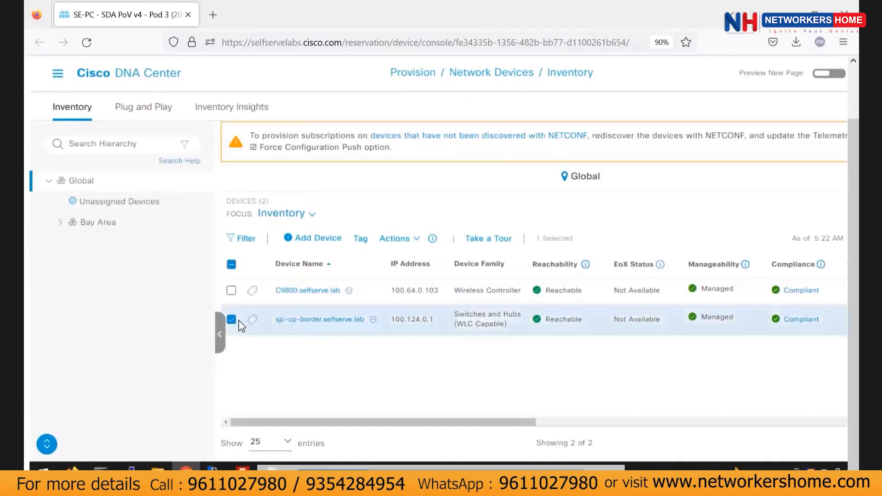
click(416, 244)
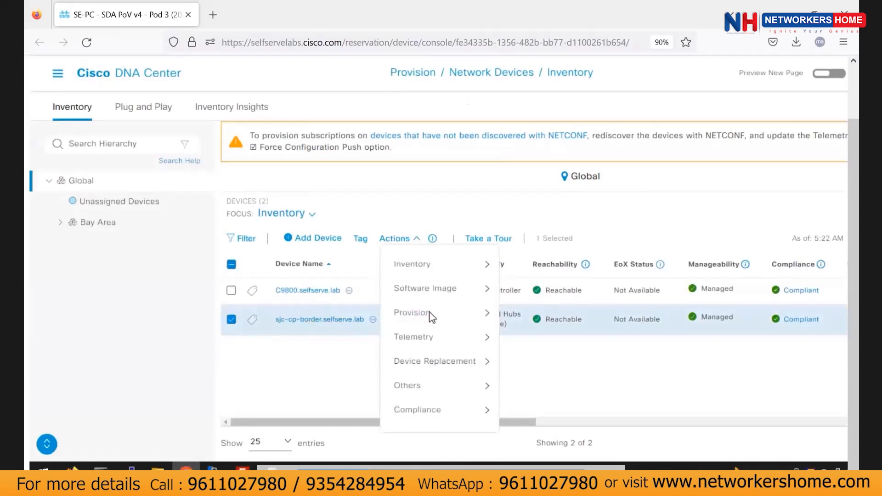
mouse_move(430, 314)
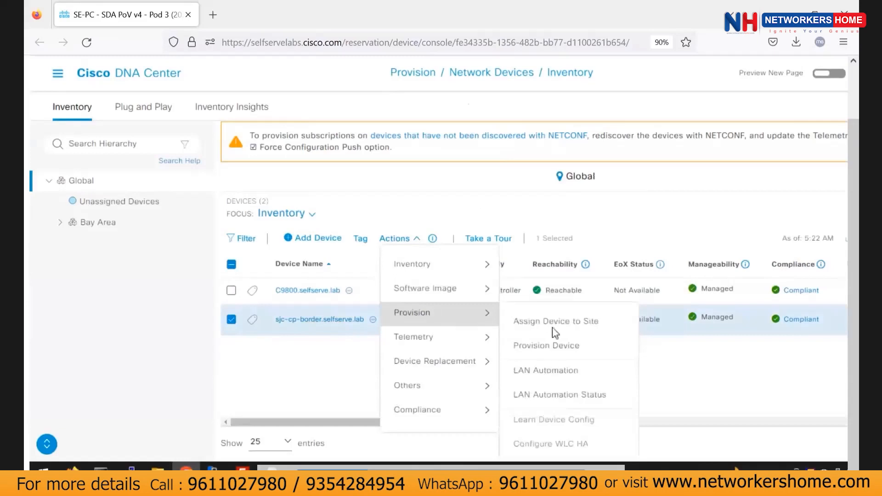
click(560, 345)
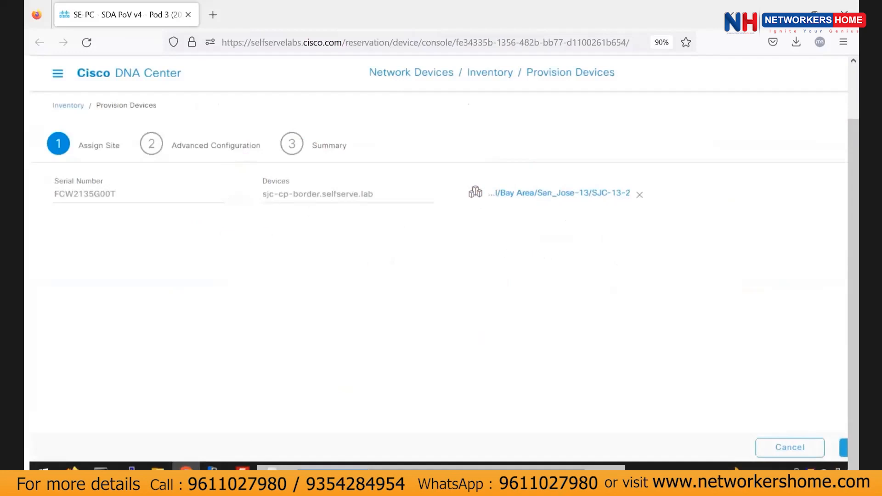
Step through to the summary with template Restrict-VTY-Access and deploy the provisioning Now.
click(778, 445)
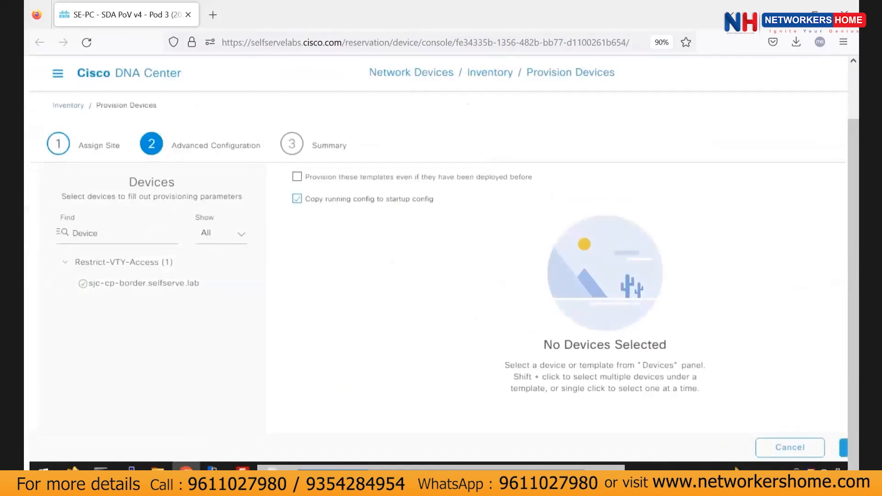
click(760, 448)
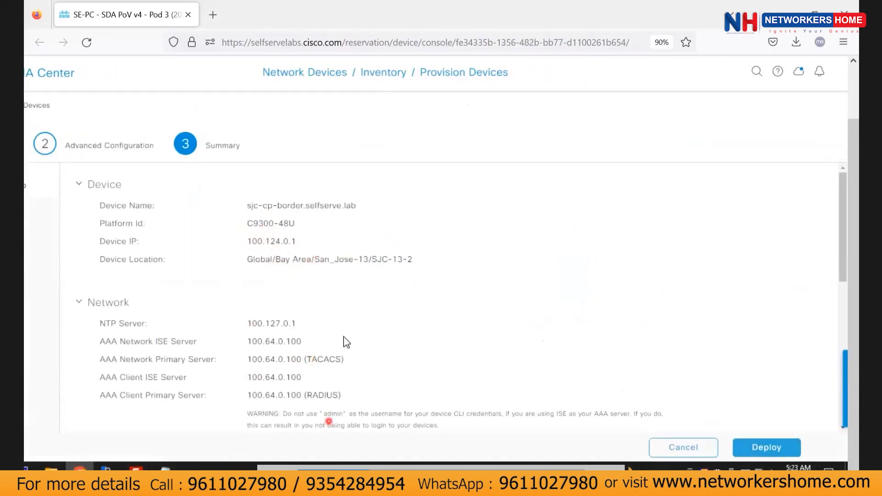
scroll(345, 342, down, 10)
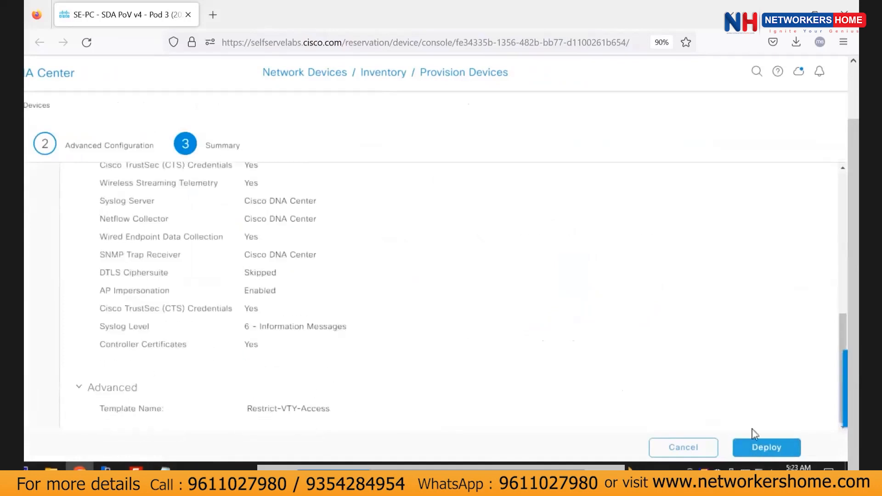
drag(275, 409, 334, 409)
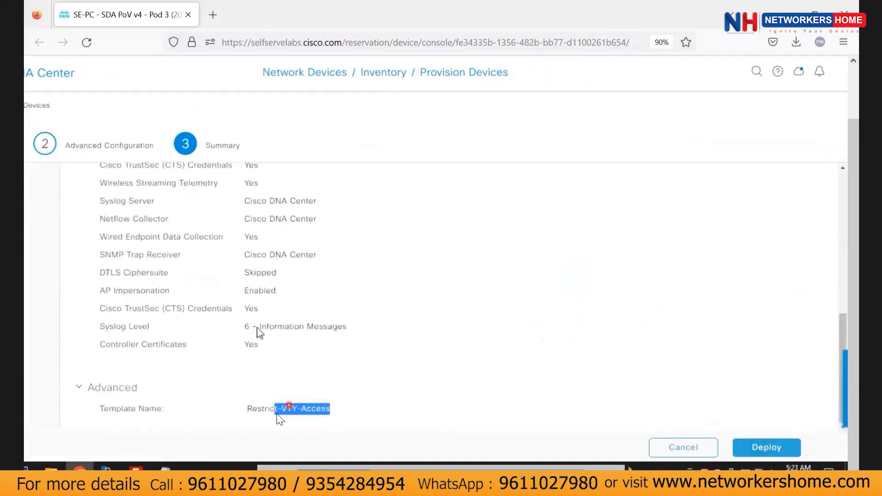
click(766, 447)
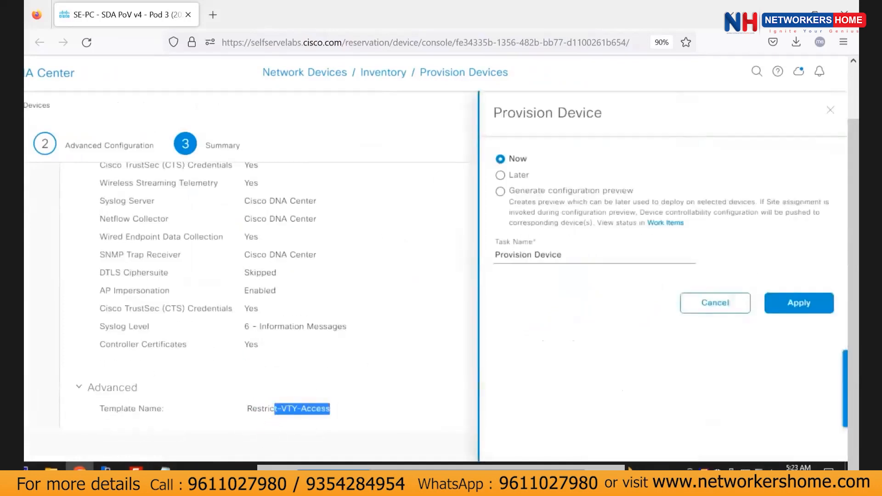
click(798, 303)
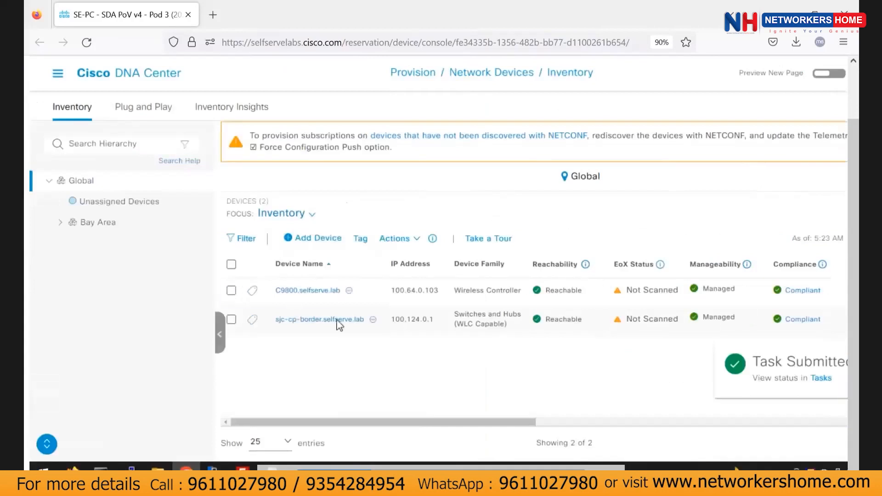
Provision C9800.selfserve.lab at site SJC-13-2 and acknowledge the wireless profile warning.
click(231, 290)
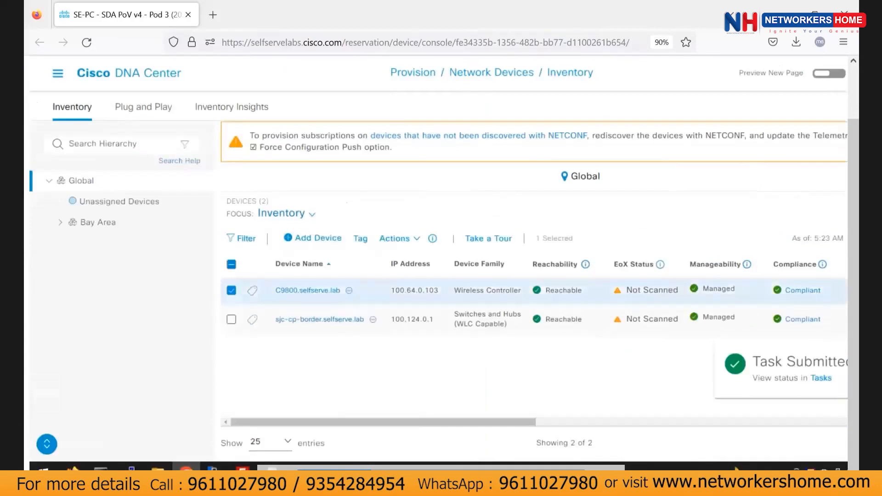
click(418, 239)
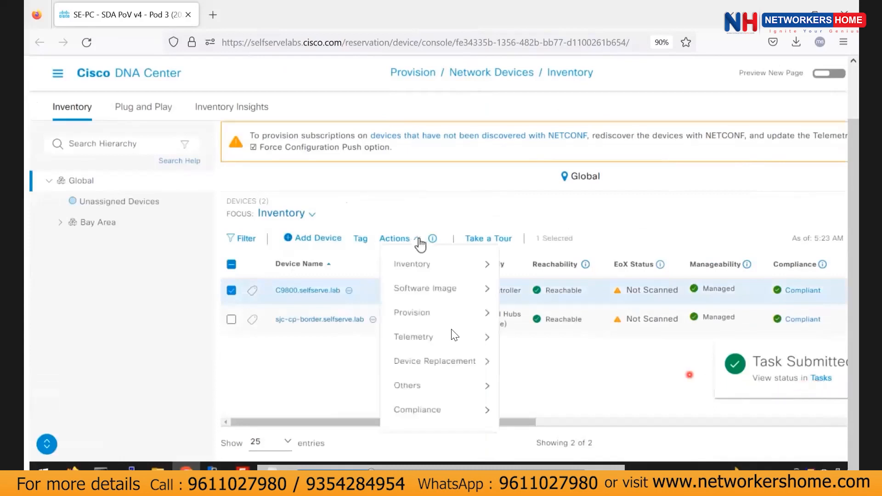
mouse_move(462, 316)
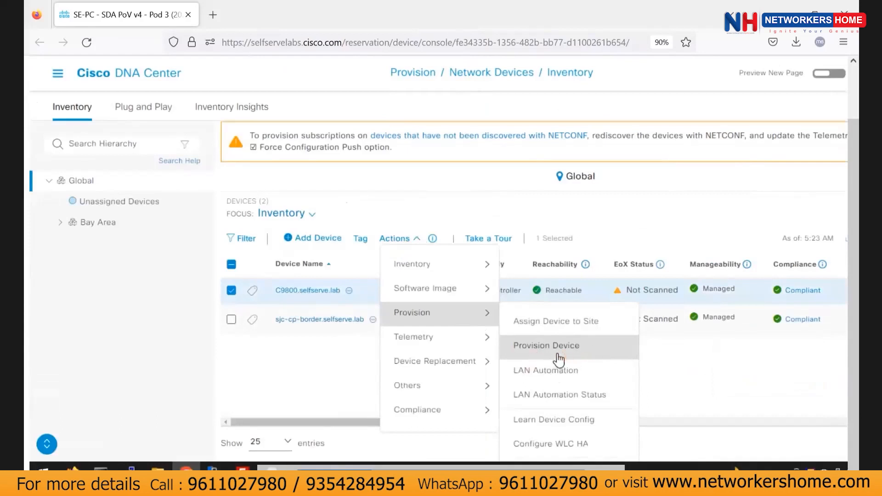
click(557, 358)
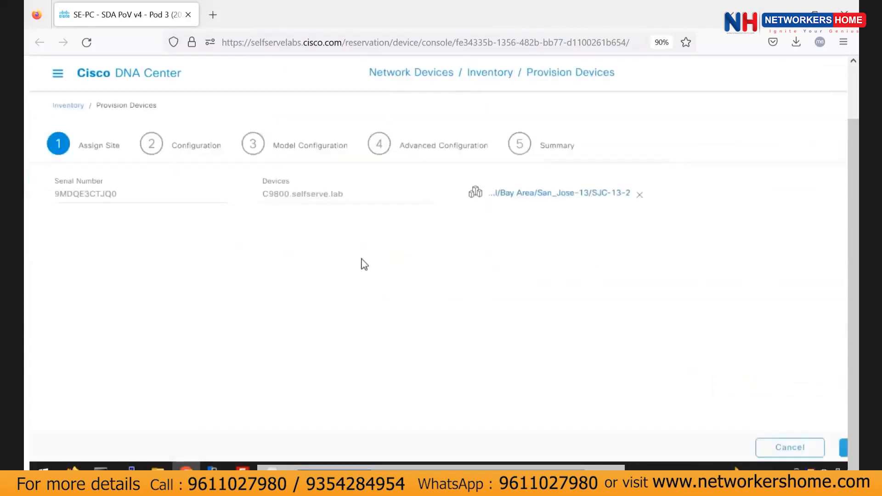
scroll(617, 185, right, 3)
click(770, 443)
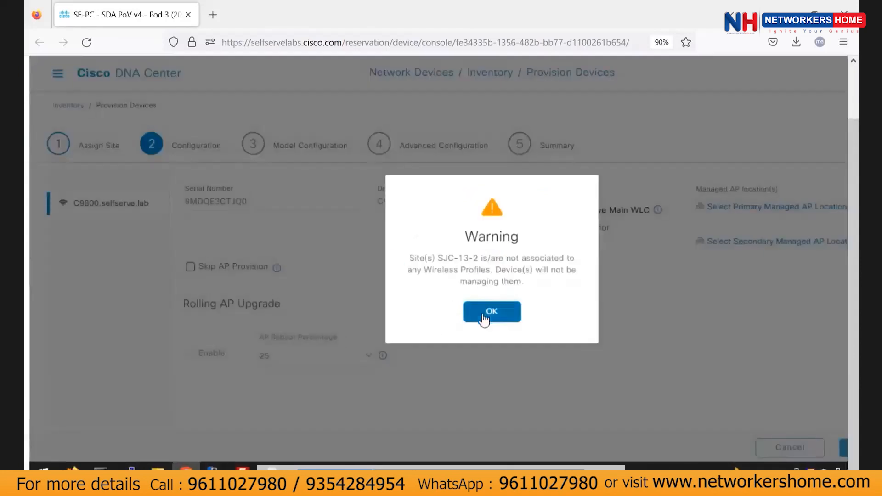
click(484, 317)
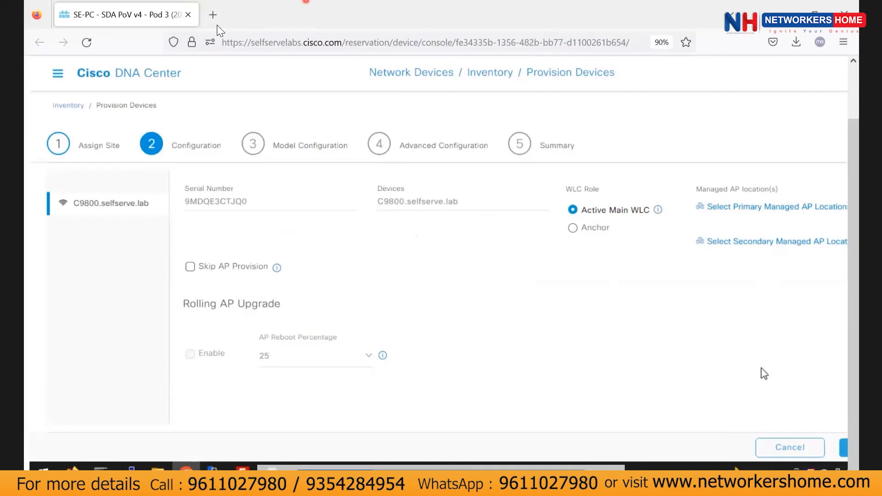
scroll(762, 371, right, 1)
click(720, 238)
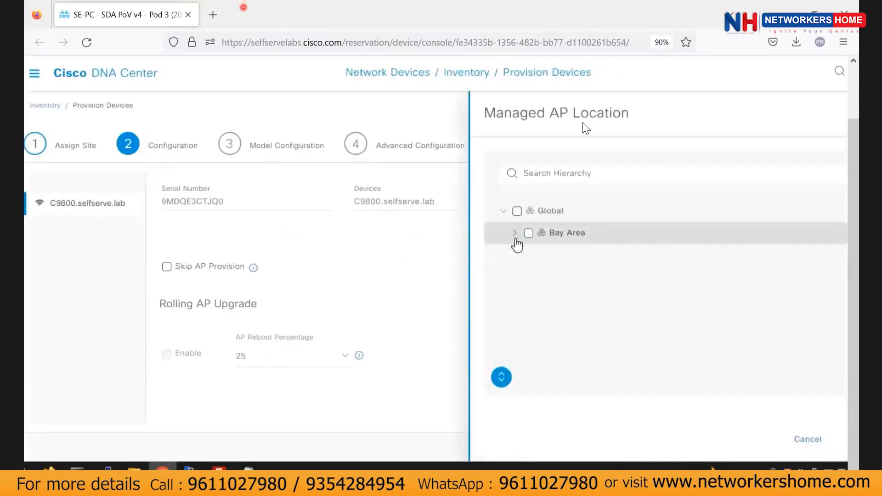
click(515, 233)
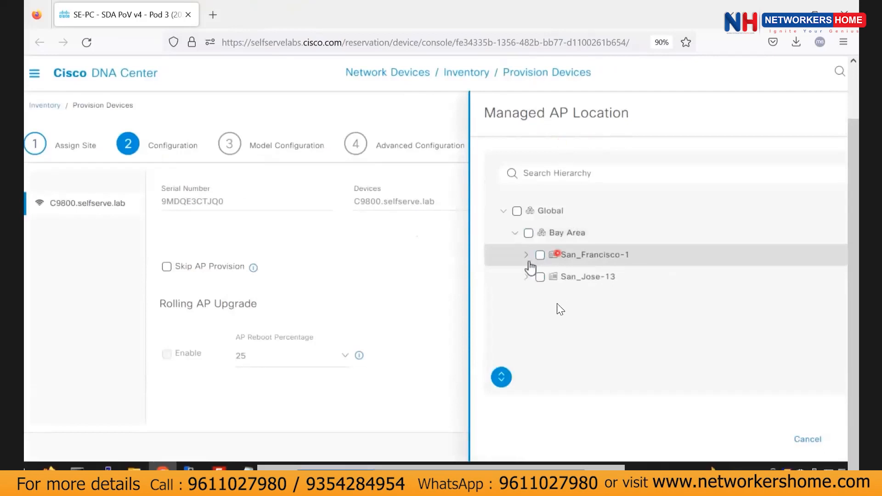
click(540, 277)
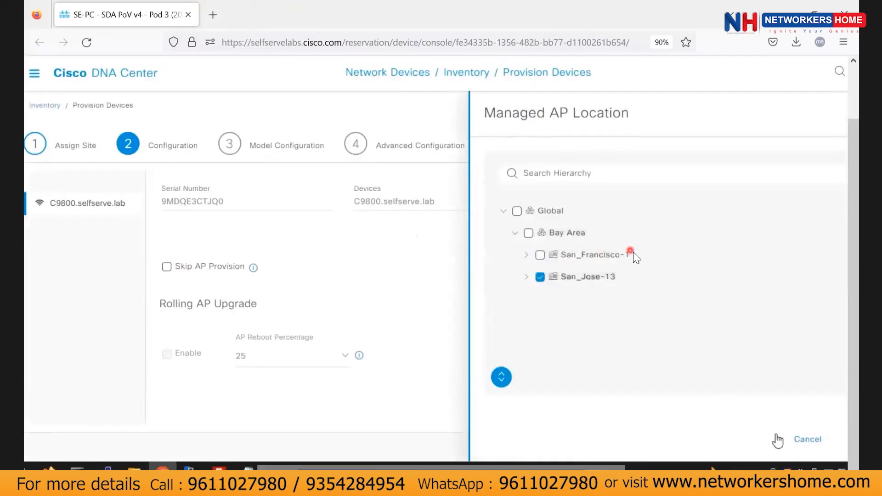
scroll(749, 406, down, 2)
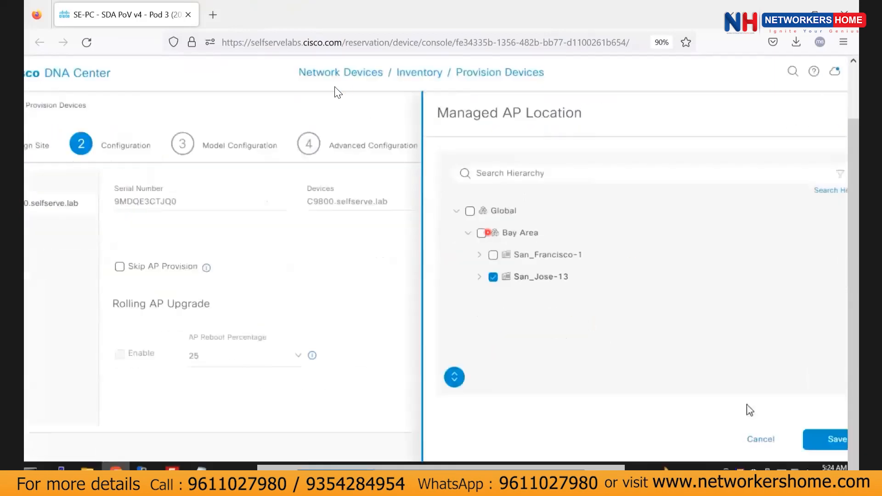
scroll(749, 406, right, 1)
click(799, 439)
click(384, 315)
click(801, 439)
drag(340, 249, 396, 318)
click(385, 314)
click(444, 277)
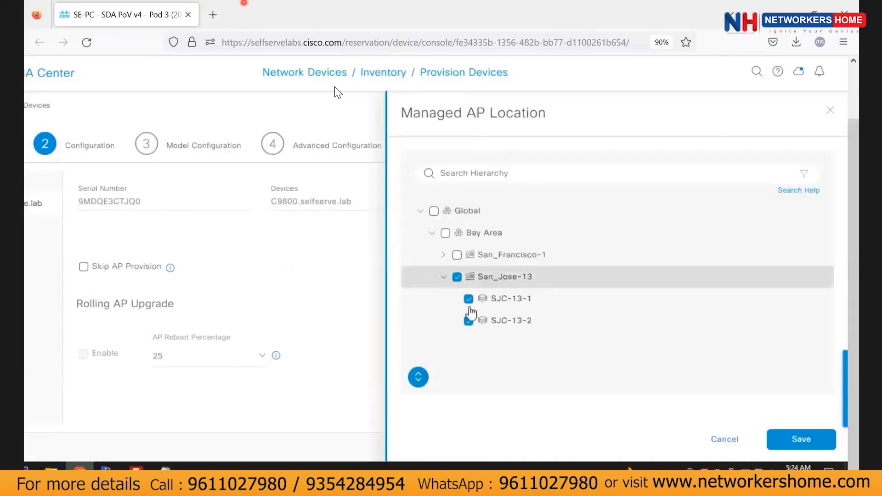
click(724, 439)
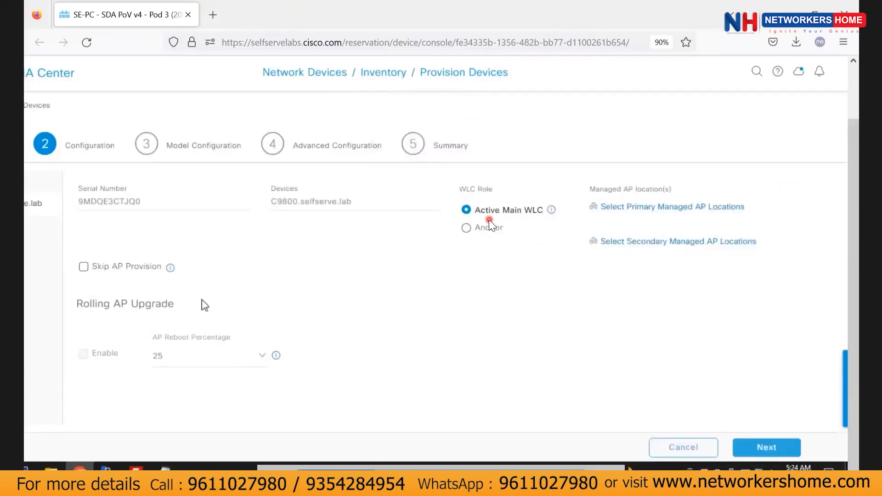
scroll(255, 271, left, 2)
click(815, 13)
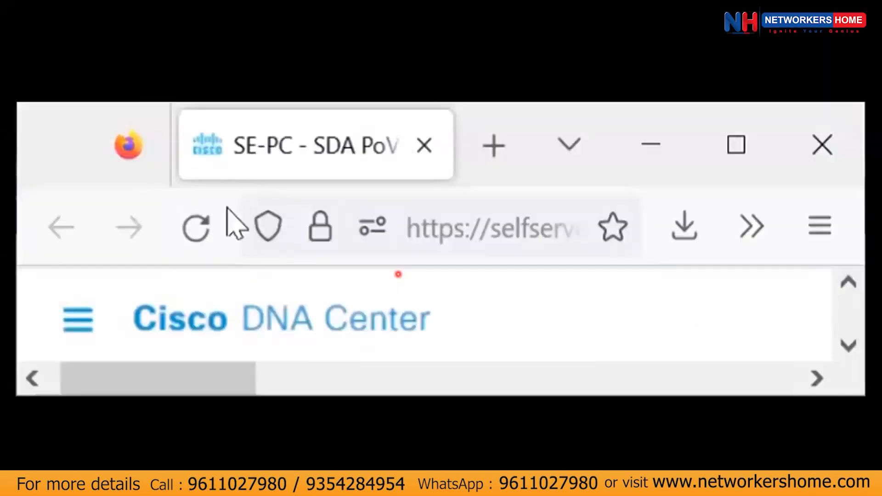
key(alt+Tab)
key(alt+Tab)
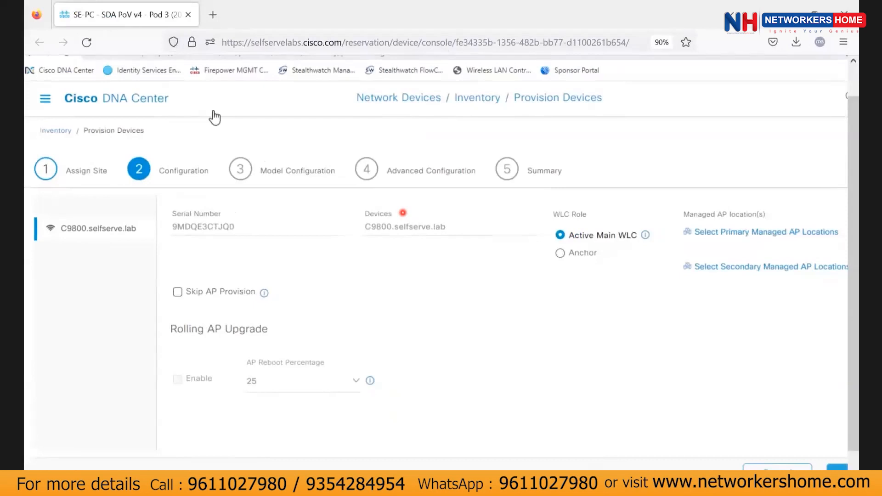
key(alt+Tab)
click(808, 343)
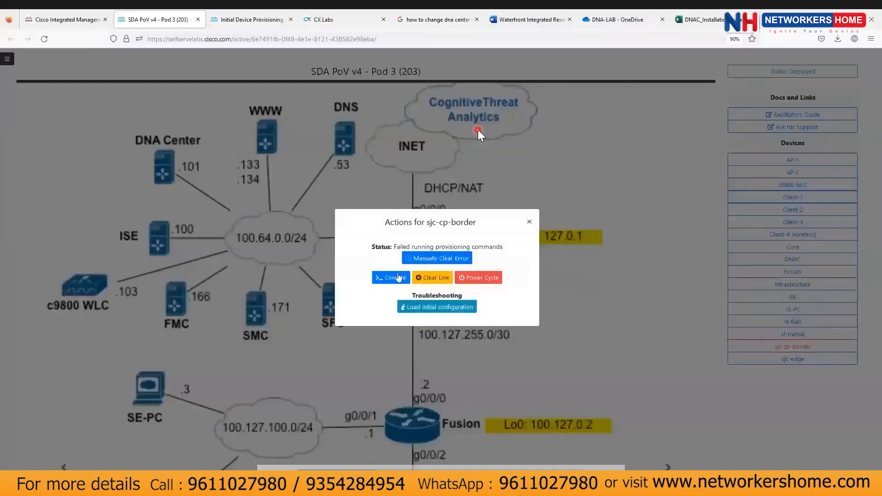
click(397, 277)
click(548, 297)
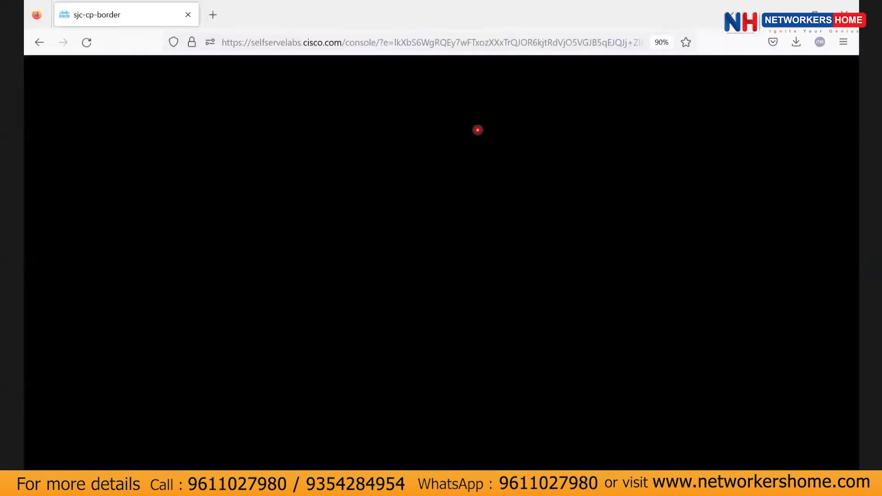
key(alt+Tab)
click(444, 158)
key(alt+Tab)
click(285, 43)
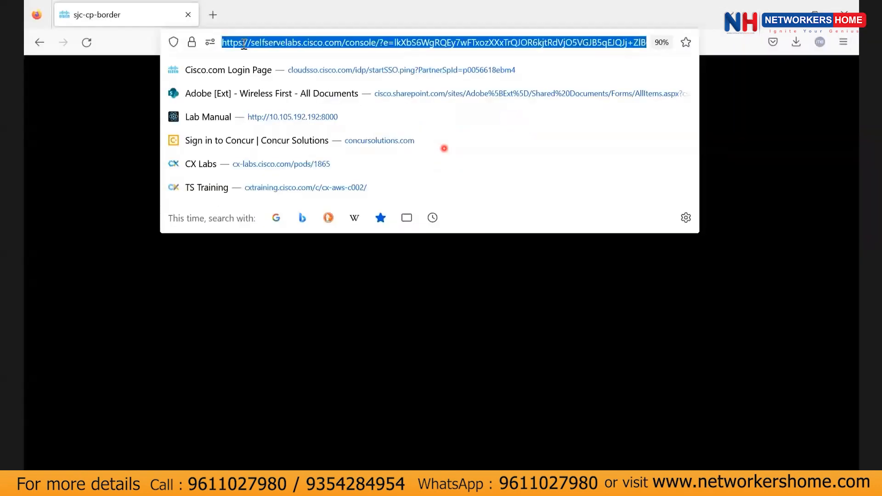
key(Return)
click(189, 15)
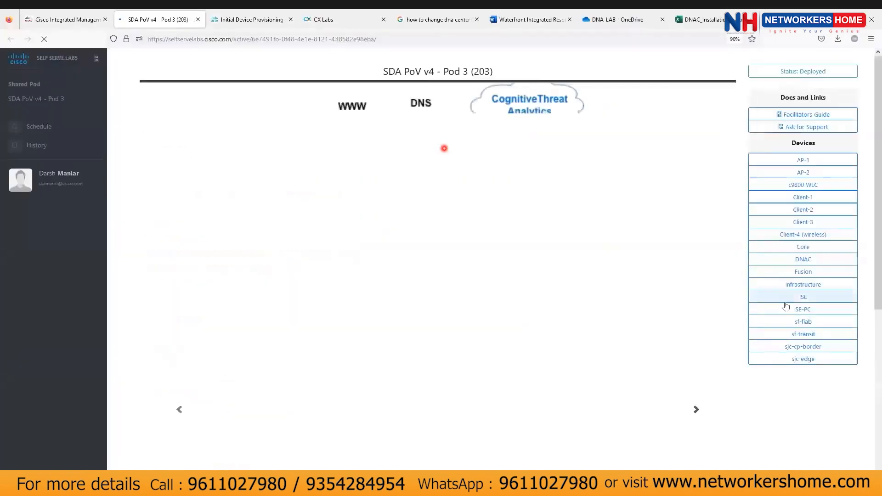
click(816, 348)
click(391, 272)
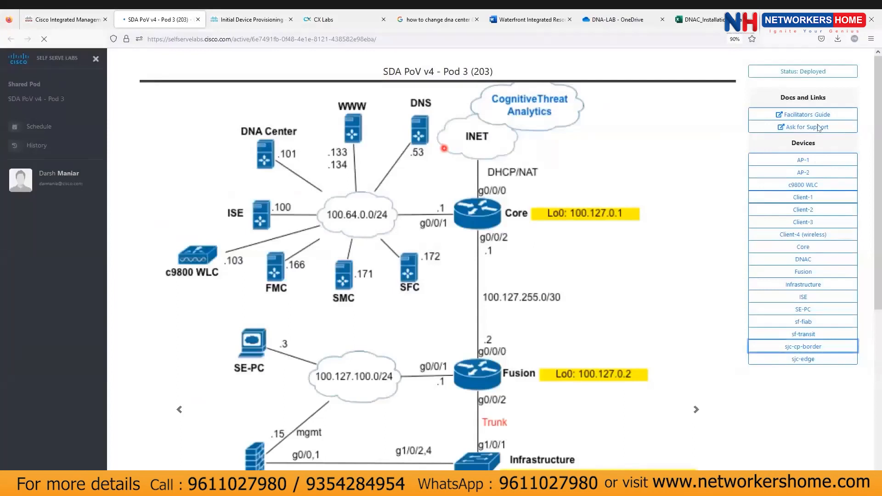
key(alt+Tab)
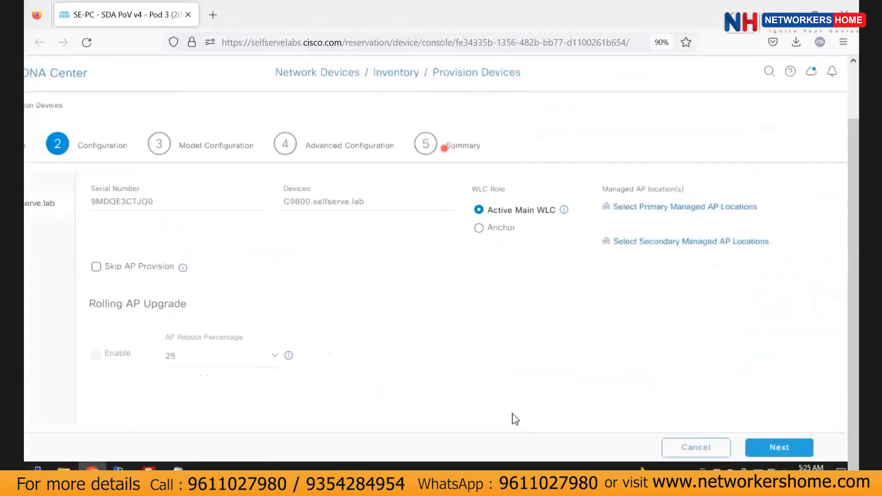
Back in Inventory, reselect C9800.selfserve.lab and restart Actions > Provision > Provision Device.
click(683, 448)
click(282, 237)
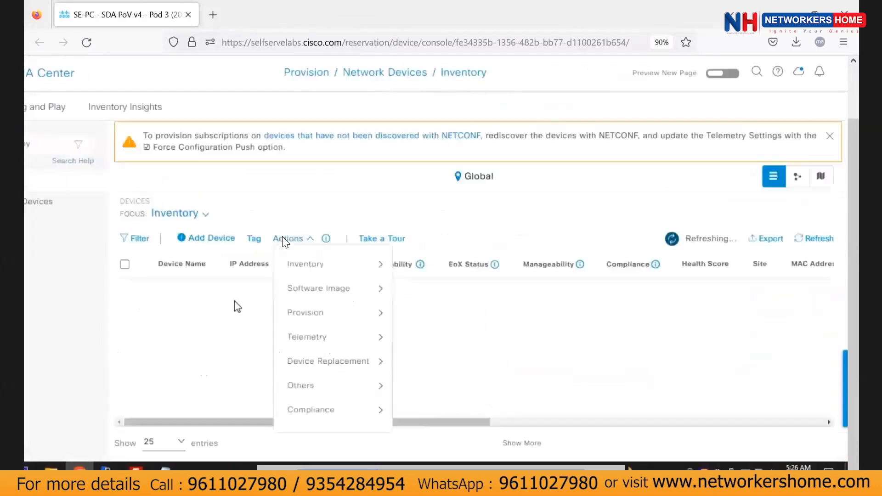
click(124, 290)
click(287, 238)
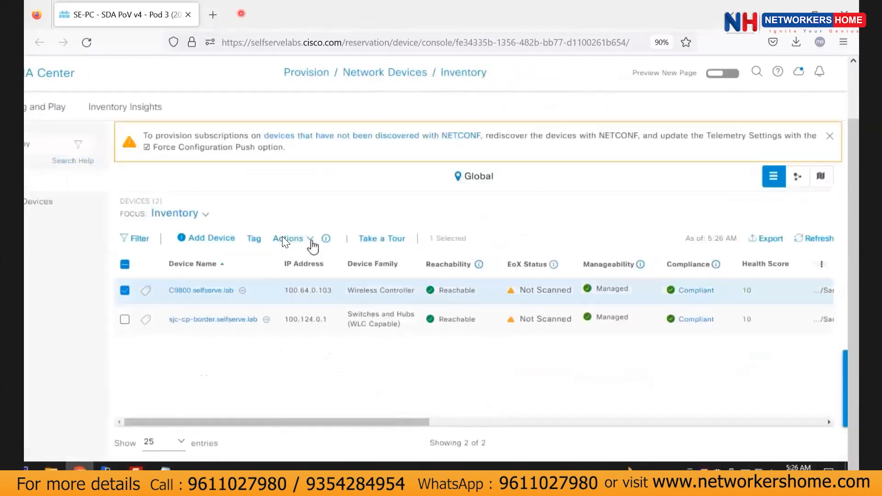
mouse_move(322, 312)
click(454, 348)
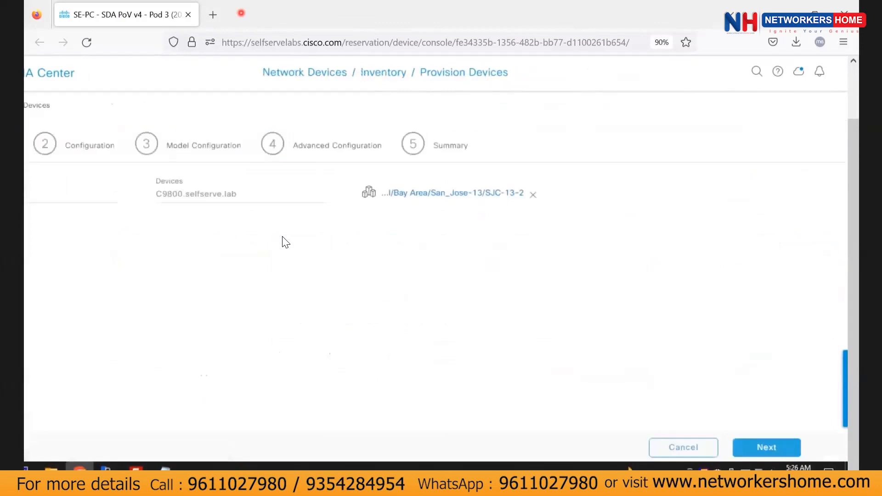
Acknowledge the wireless profile warning and bring up the guide's Wireless Configuration and Profiles page.
key(alt+Tab)
scroll(283, 237, up, 10)
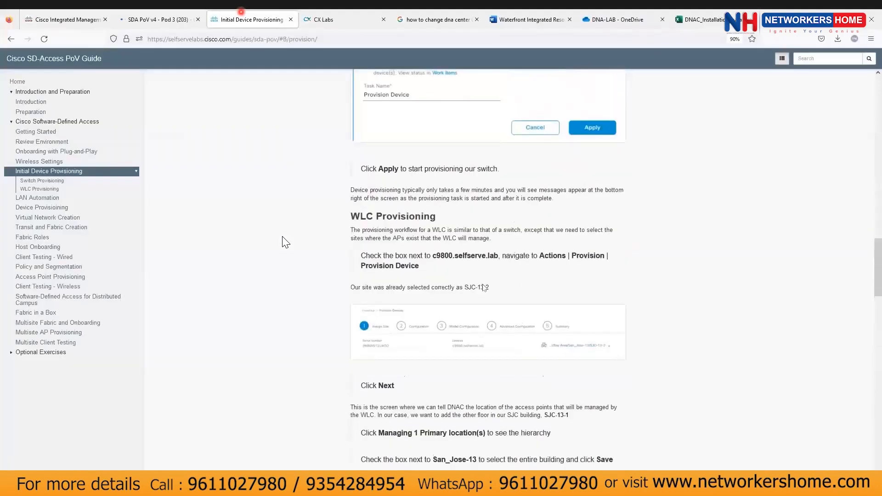
scroll(283, 237, down, 3)
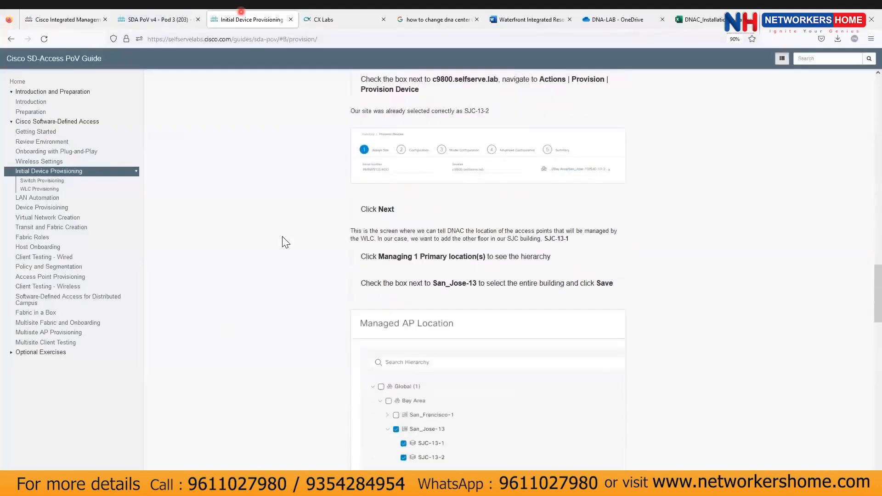
key(alt+Tab)
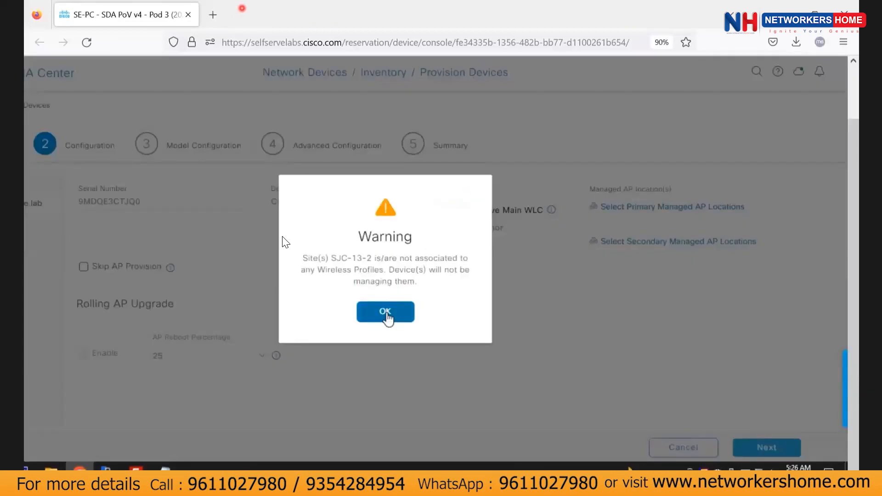
click(384, 312)
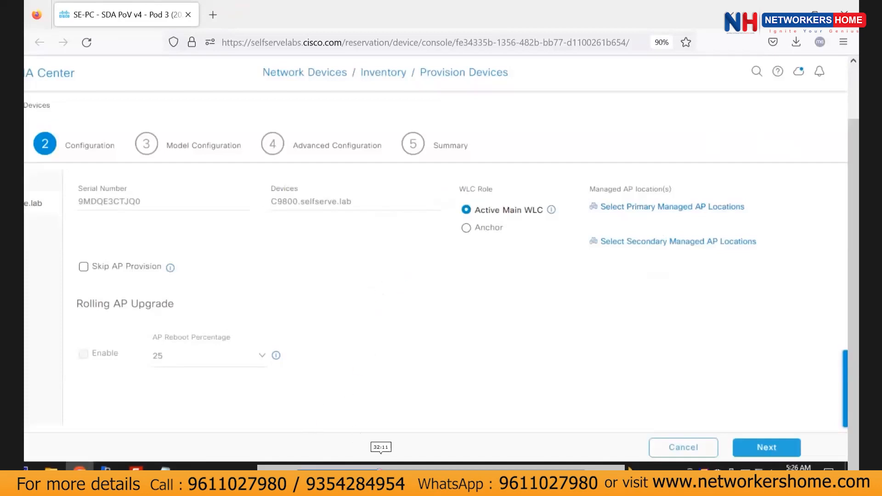
key(alt+Tab)
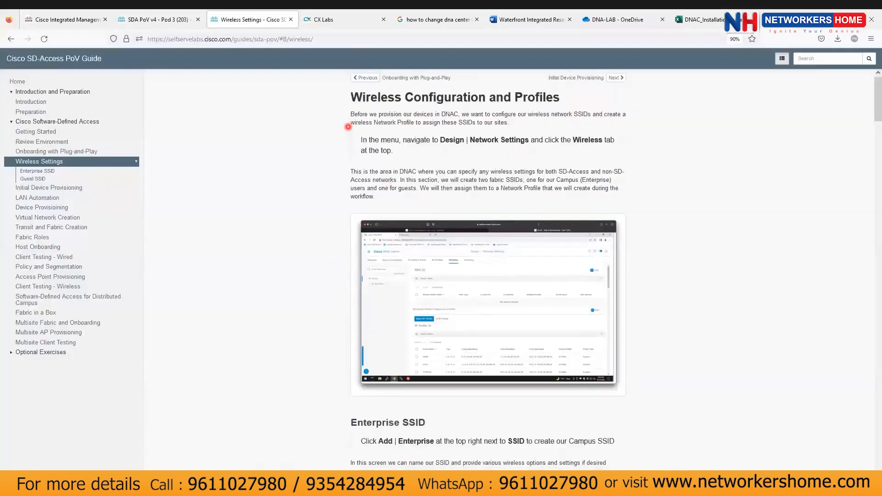
Back in DNA Center, open Design > Network Settings to list SSIDs dev-guest and dev-sda.
key(alt+Tab)
click(58, 73)
mouse_move(87, 120)
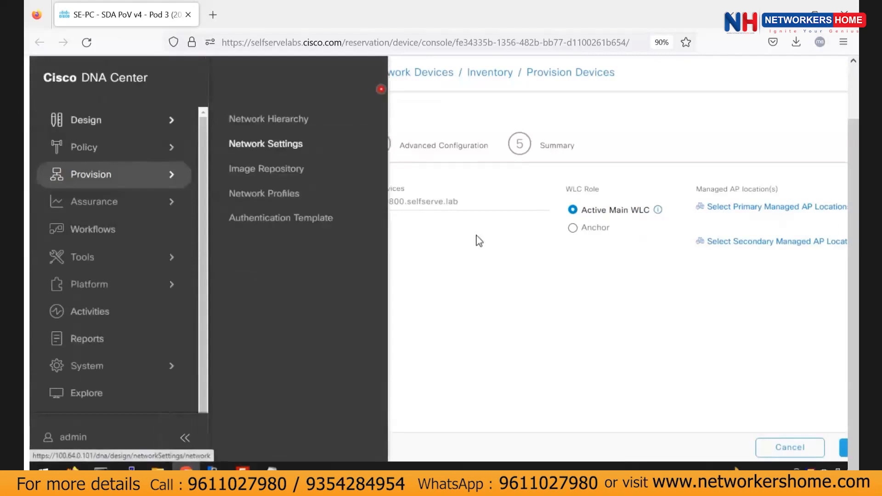
click(487, 219)
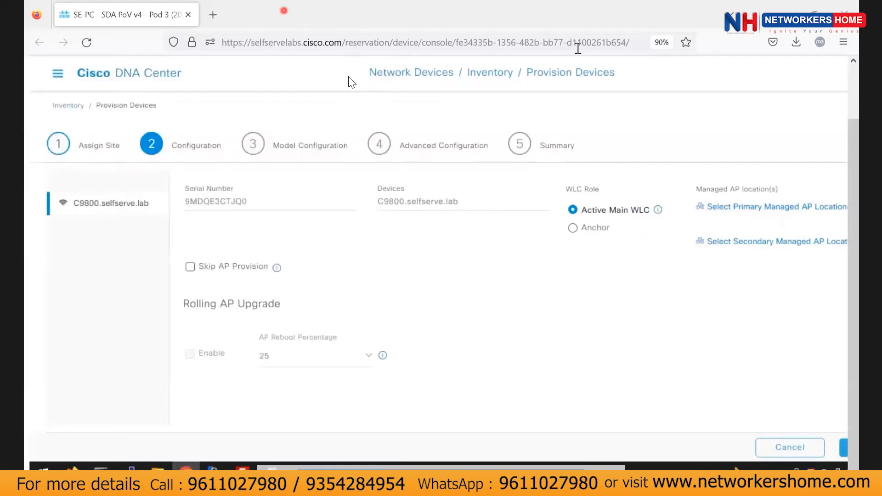
click(577, 46)
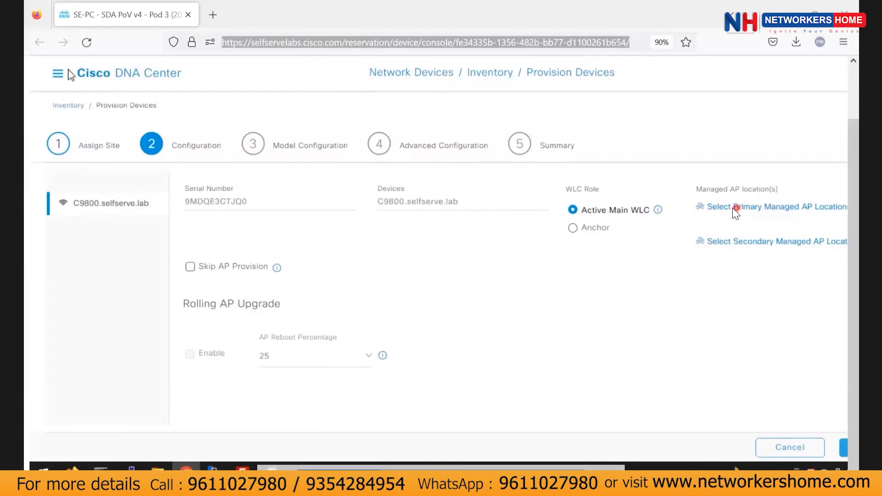
click(791, 227)
click(67, 76)
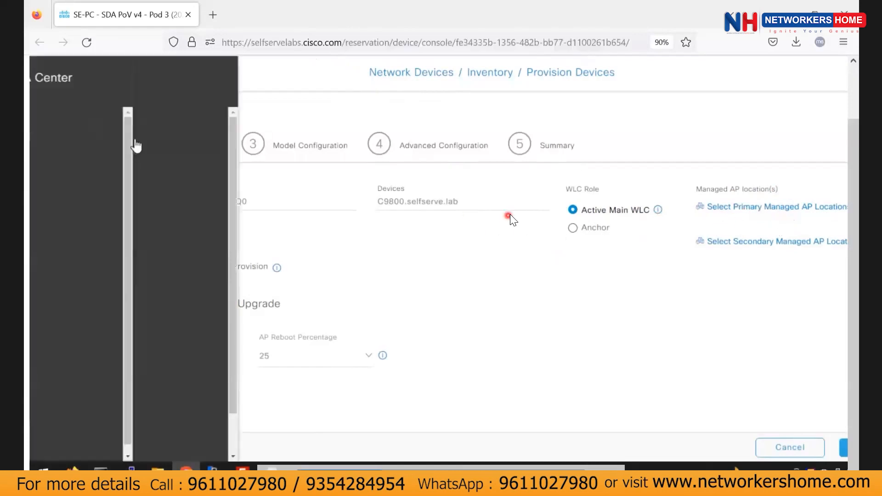
mouse_move(110, 174)
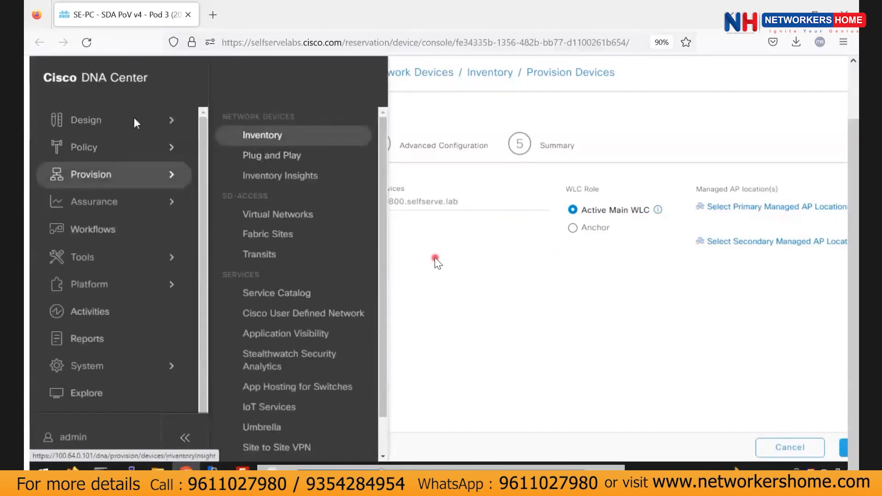
mouse_move(133, 120)
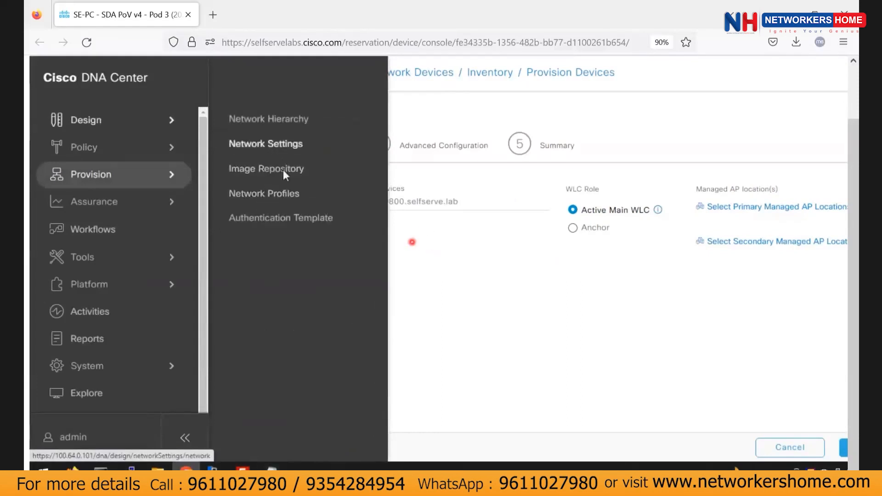
click(276, 144)
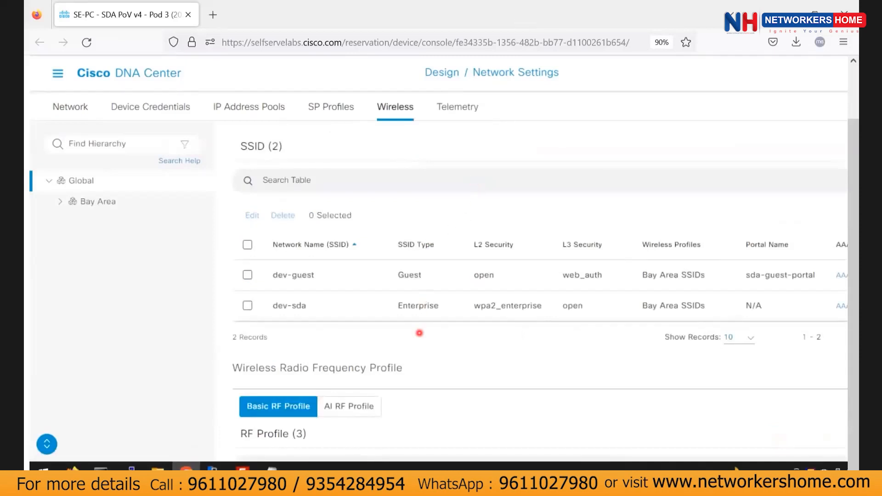
Tick dev-guest in the SSID table and open it for editing.
scroll(623, 339, down, 5)
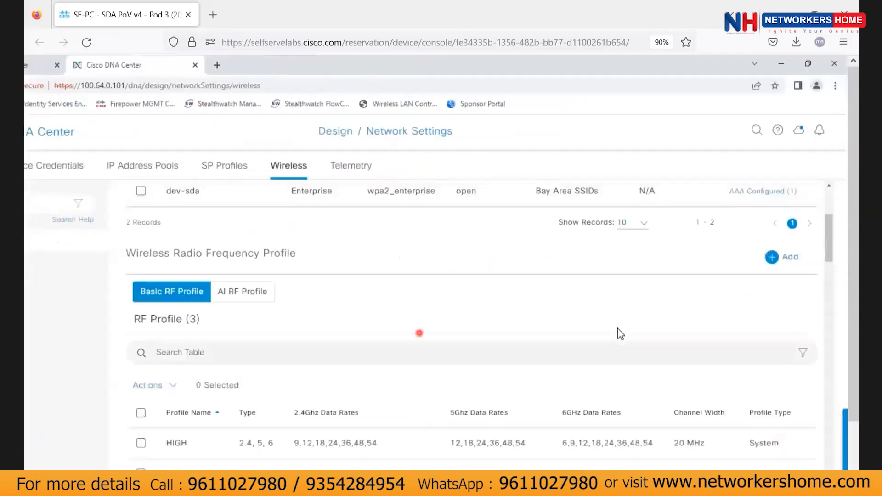
scroll(311, 374, down, 15)
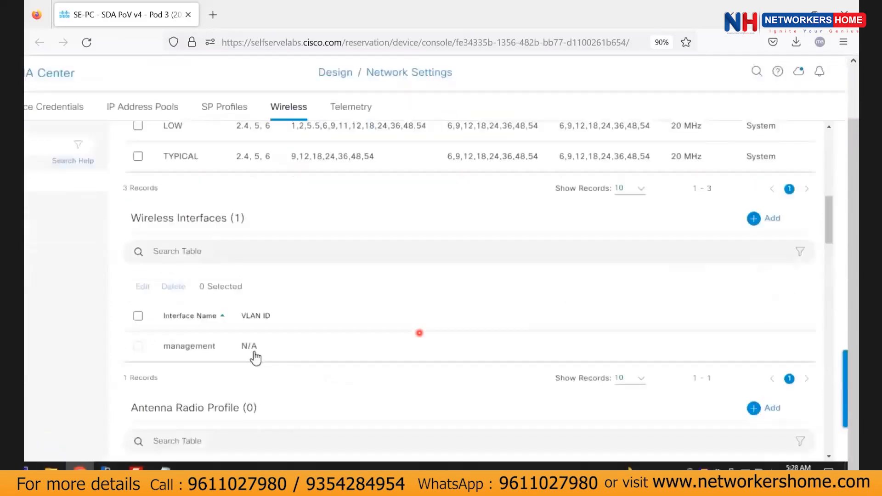
scroll(188, 335, up, 18)
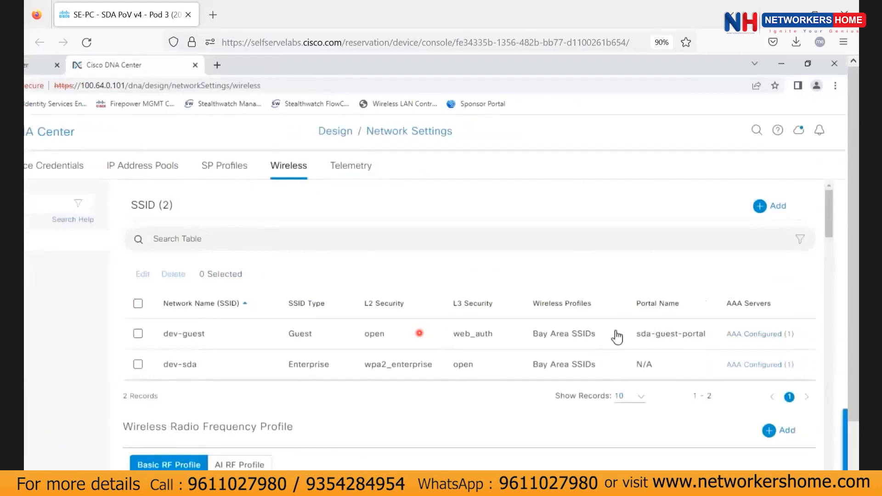
click(138, 333)
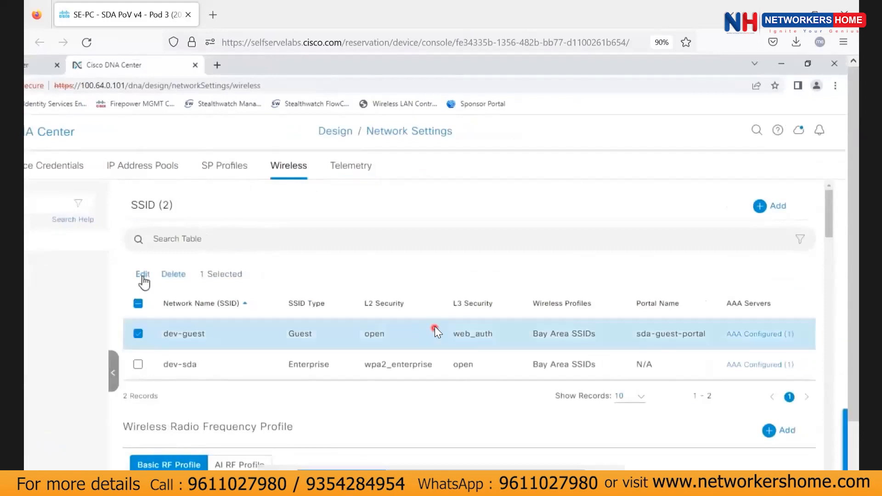
click(143, 275)
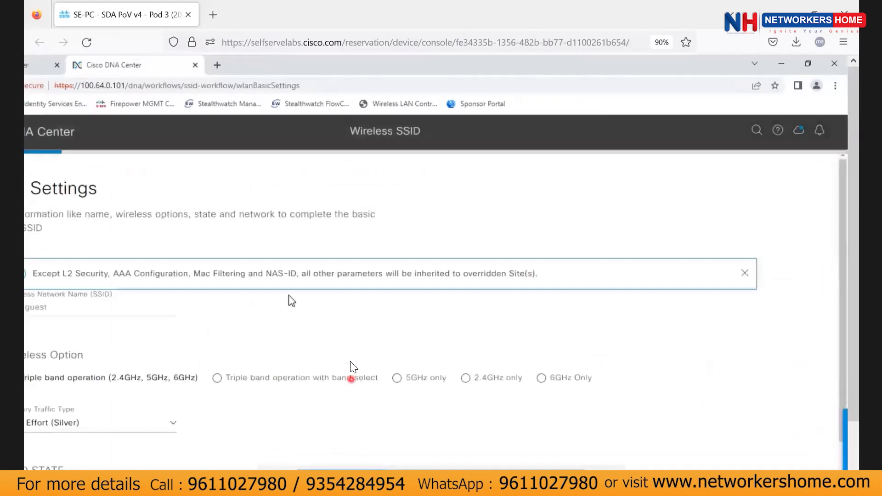
Advance the dev-guest wizard unchanged through Basic, Security and Advanced settings.
scroll(393, 305, left, 2)
scroll(390, 312, down, 2)
scroll(236, 285, down, 2)
scroll(618, 350, right, 2)
click(791, 438)
scroll(305, 260, left, 2)
click(797, 437)
scroll(723, 383, down, 5)
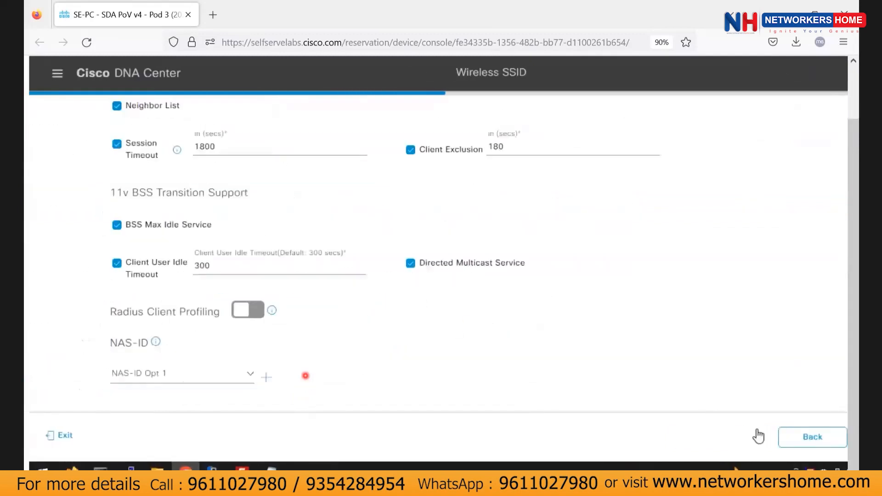
click(796, 438)
Associate the Bay Area SSIDs profile with dev-guest, with Fabric set to Yes.
double_click(135, 325)
click(229, 262)
scroll(122, 317, down, 3)
click(127, 211)
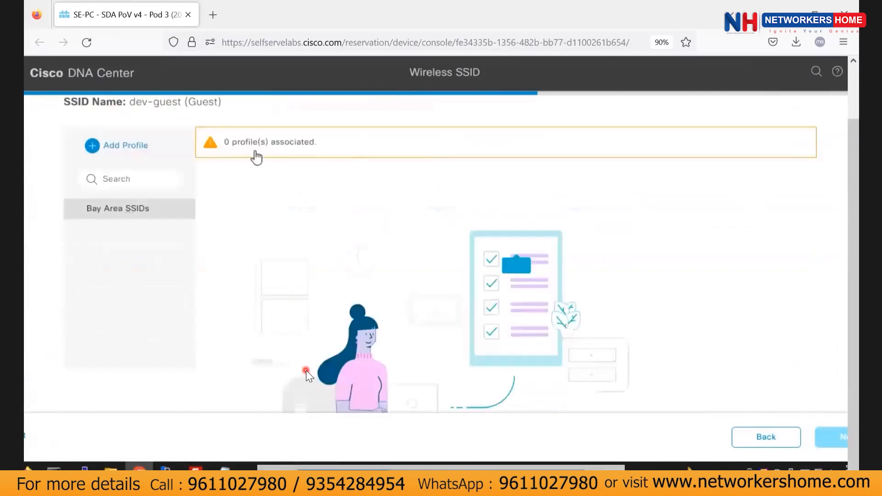
scroll(90, 352, down, 1)
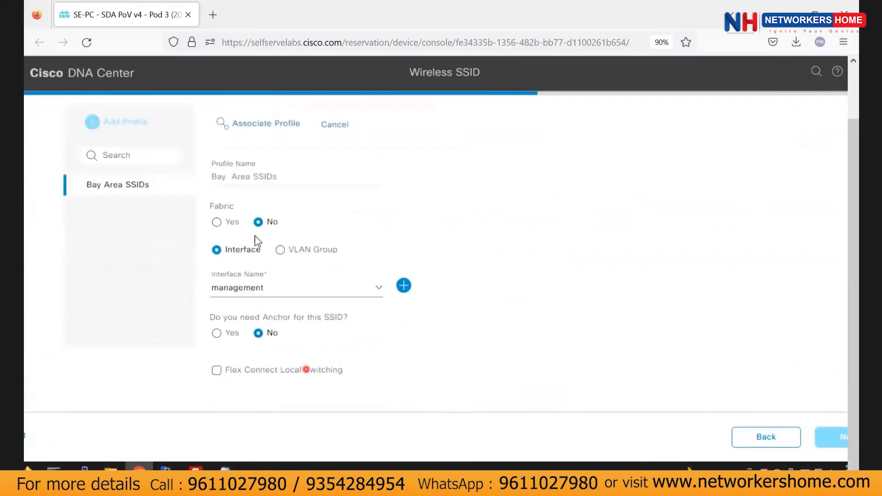
click(232, 222)
click(266, 181)
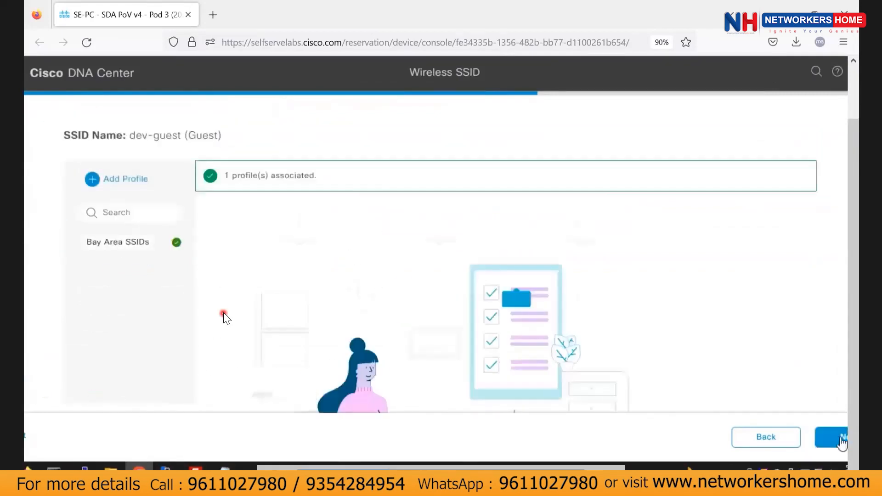
Save the dev-guest changes from the summary and go to Configure Network Profile.
click(842, 441)
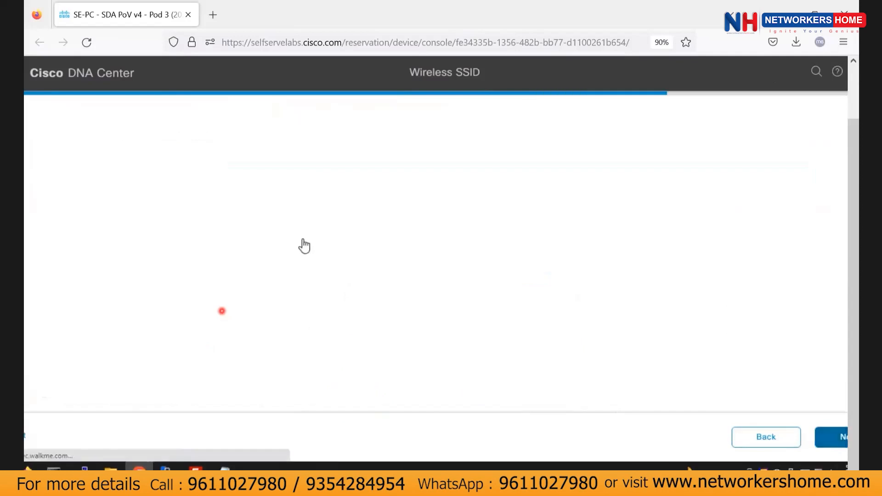
click(831, 438)
scroll(257, 346, down, 6)
scroll(274, 342, down, 3)
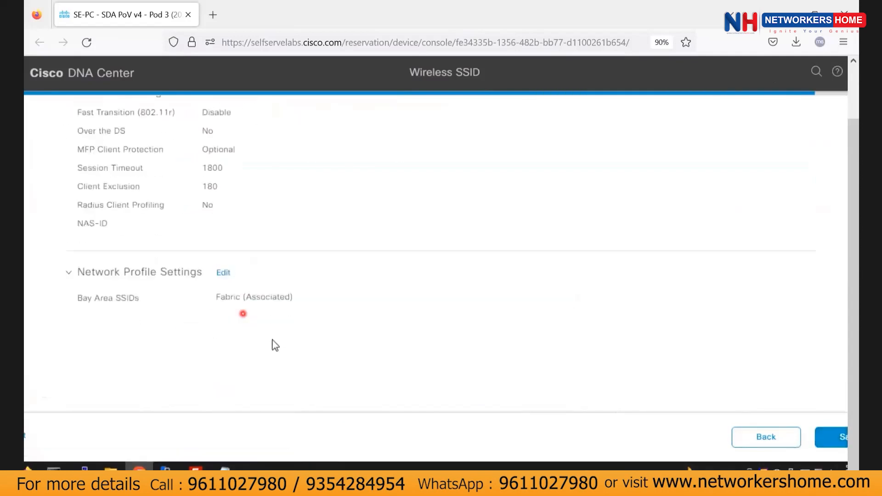
scroll(273, 337, up, 10)
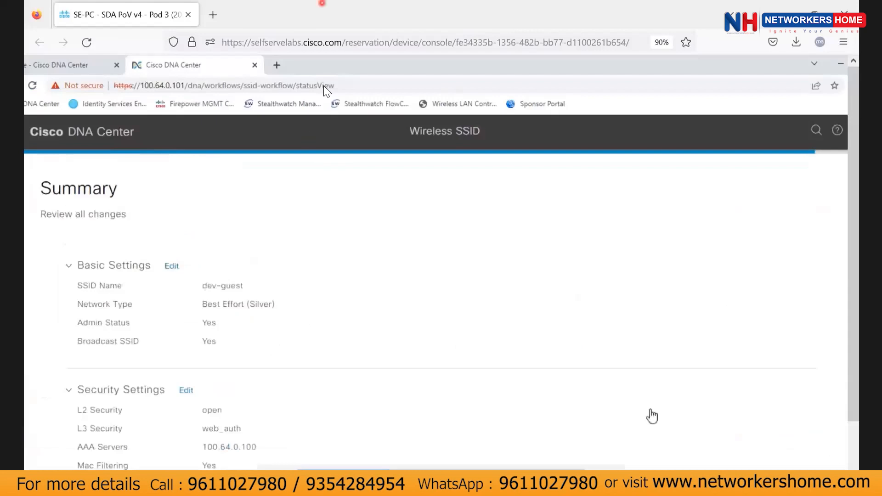
scroll(834, 453, down, 5)
click(783, 437)
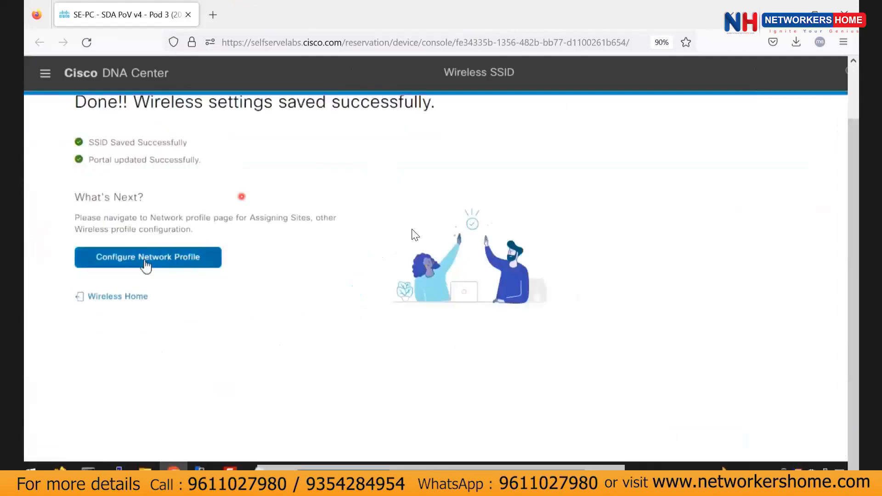
click(146, 261)
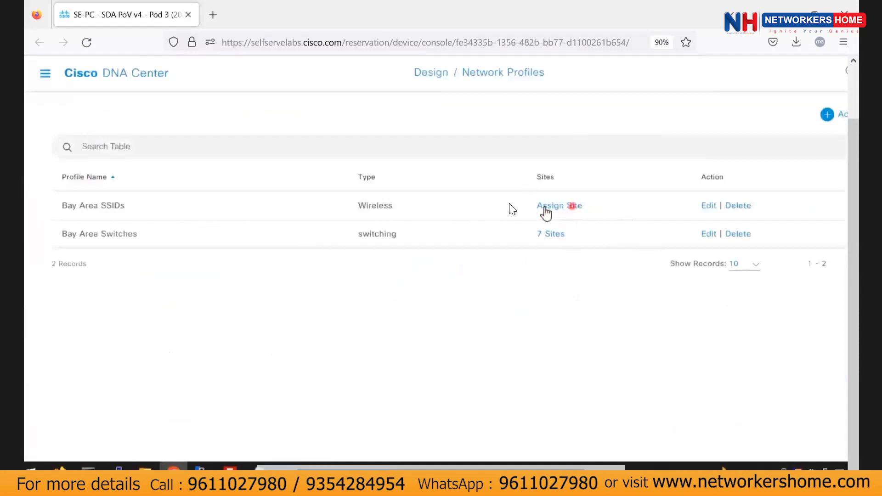
Assign the Bay Area site (7 sites) to the Bay Area SSIDs profile and save.
click(539, 213)
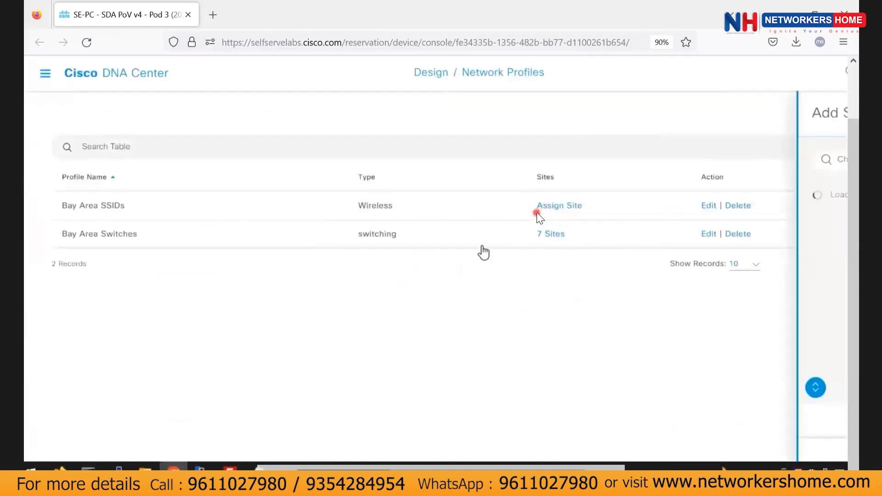
click(526, 219)
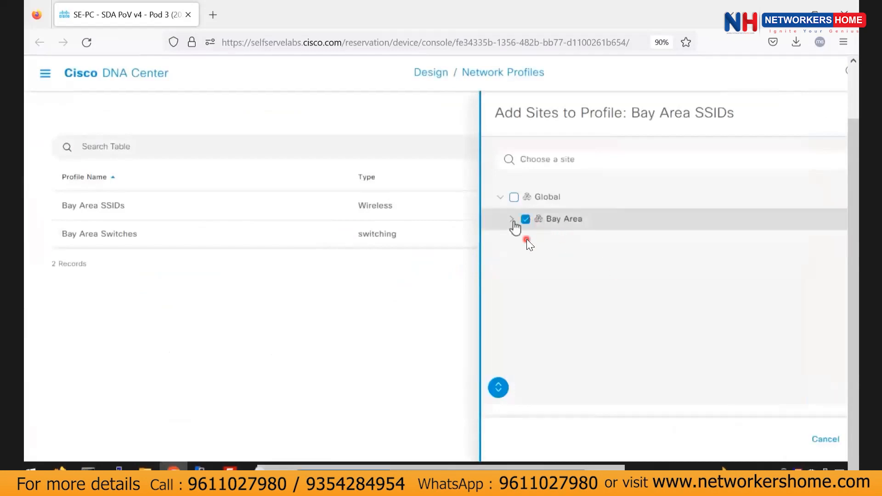
click(512, 219)
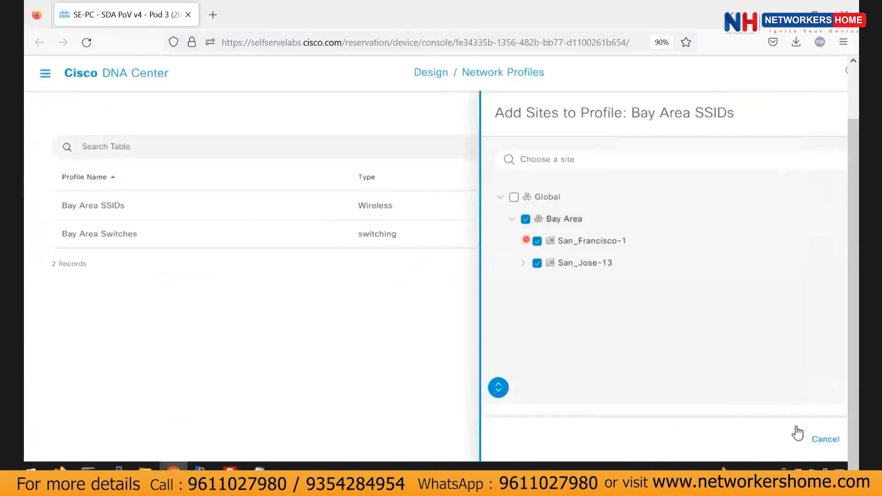
scroll(795, 430, up, 2)
scroll(795, 430, right, 1)
scroll(753, 415, right, 1)
scroll(749, 407, down, 2)
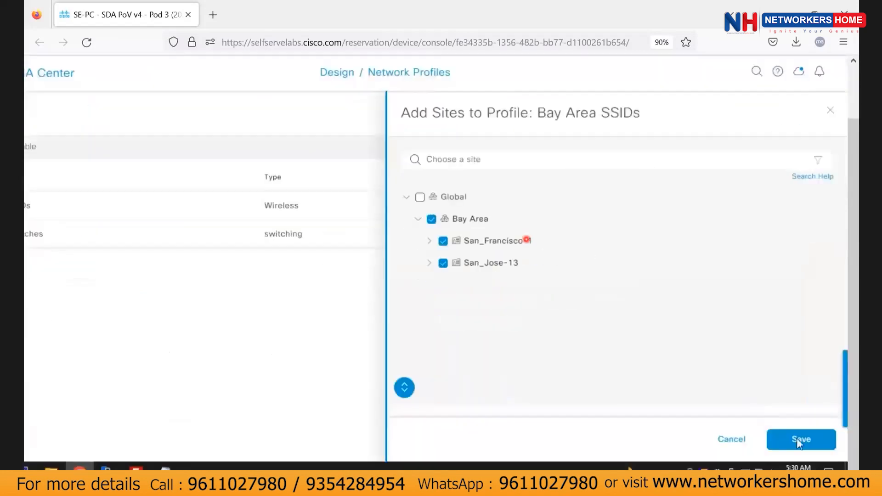
click(802, 441)
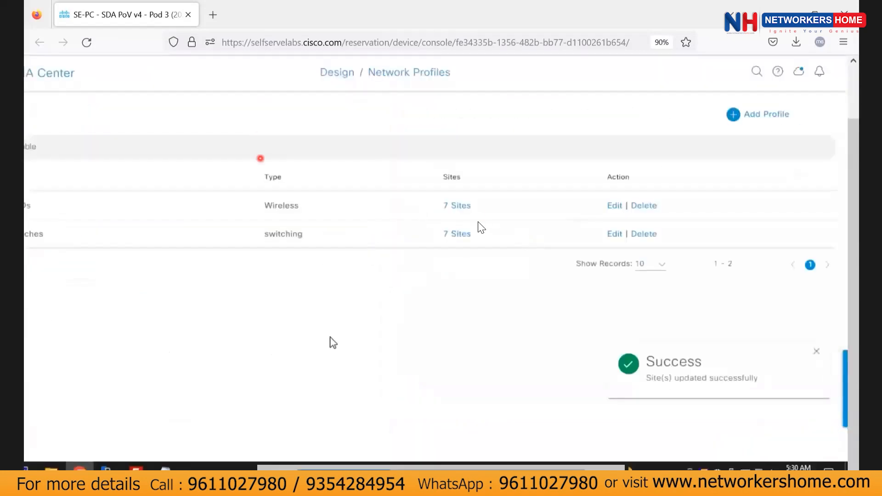
Return to the Cisco DNA Center home page via the logo.
scroll(489, 241, left, 2)
scroll(331, 147, up, 2)
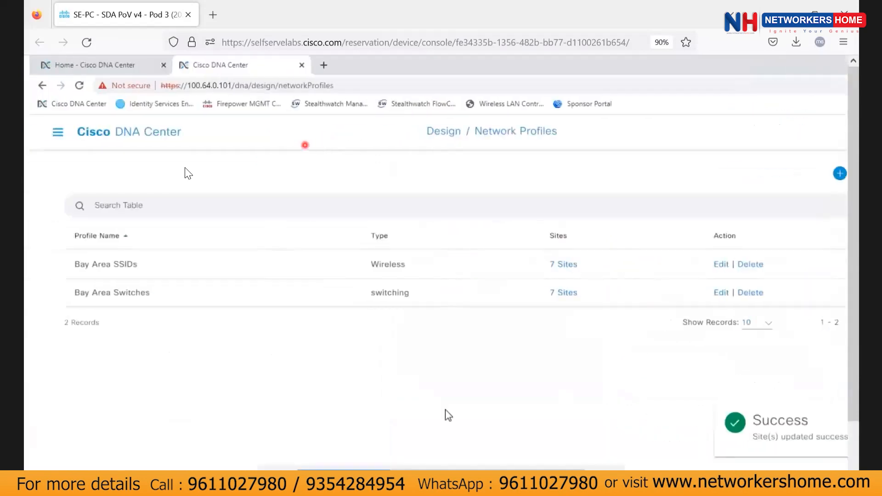
scroll(236, 206, down, 2)
scroll(258, 207, right, 3)
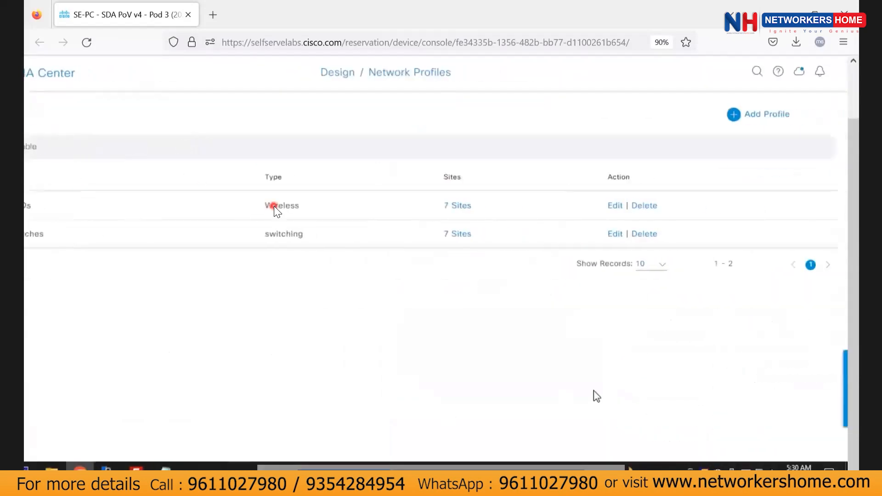
scroll(100, 167, up, 2)
click(51, 135)
scroll(56, 135, left, 3)
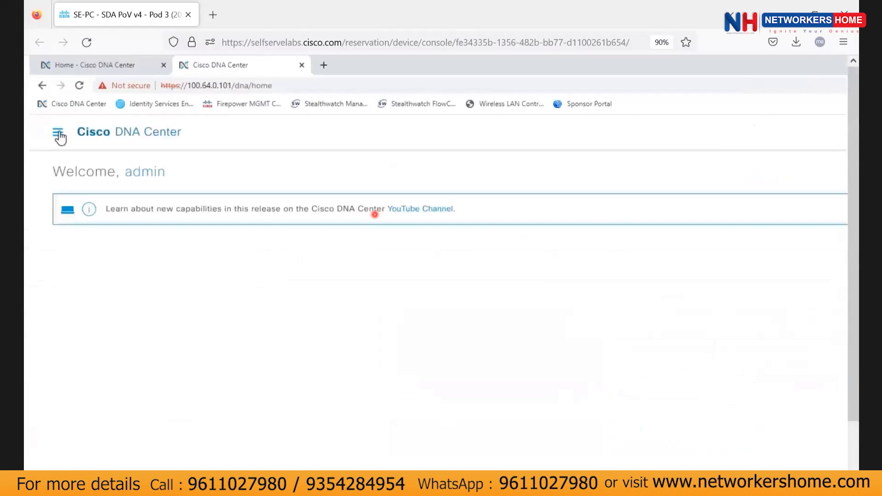
Open the device inventory from the main navigation menu.
click(59, 130)
click(375, 212)
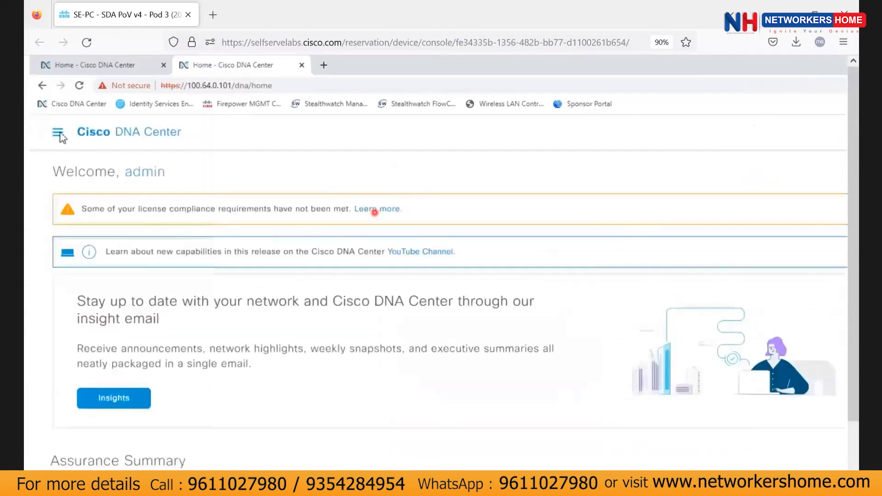
click(60, 136)
mouse_move(118, 234)
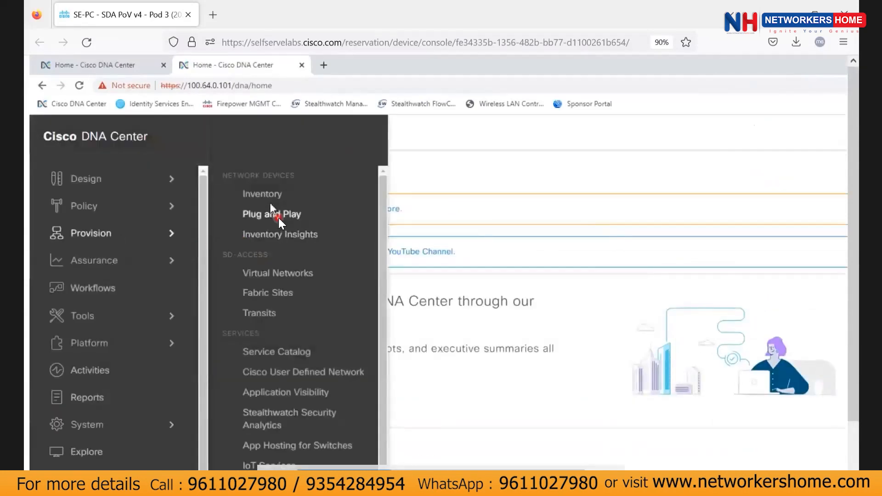
click(278, 192)
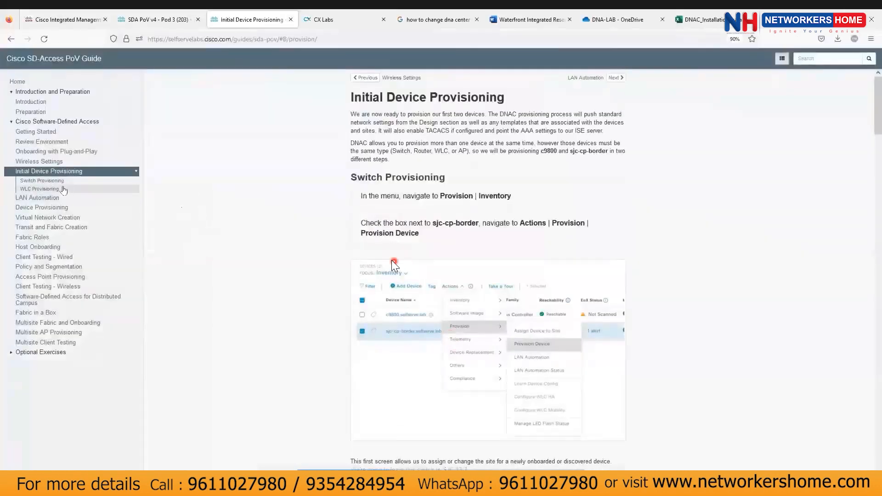
scroll(154, 196, down, 10)
scroll(712, 439, down, 15)
scroll(704, 435, up, 17)
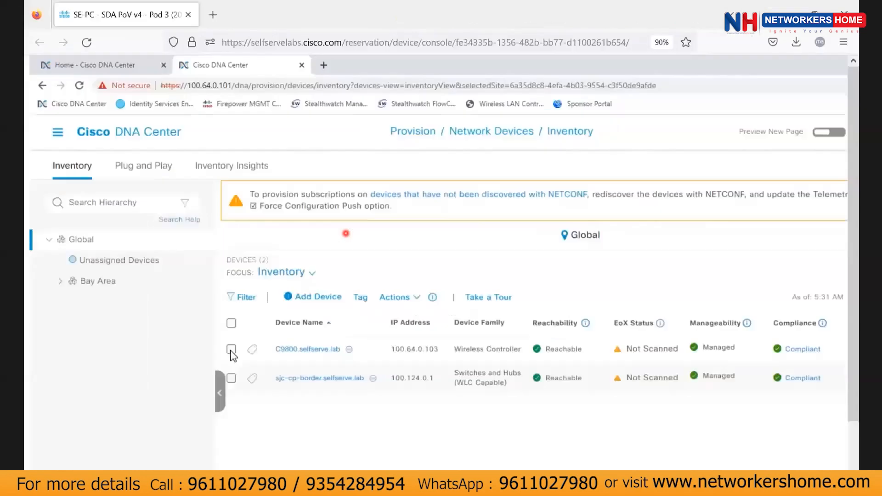
Select the C9800.selfserve.lab controller and start Provision Device for it.
click(231, 349)
click(394, 297)
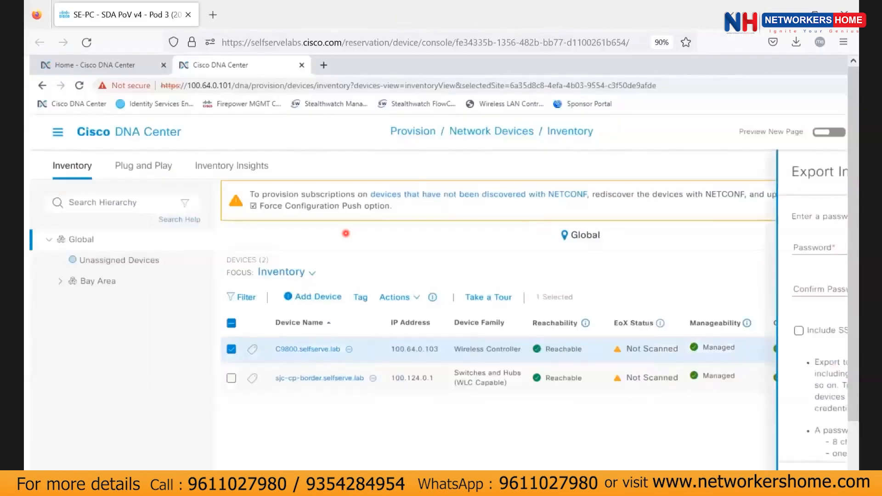
click(834, 432)
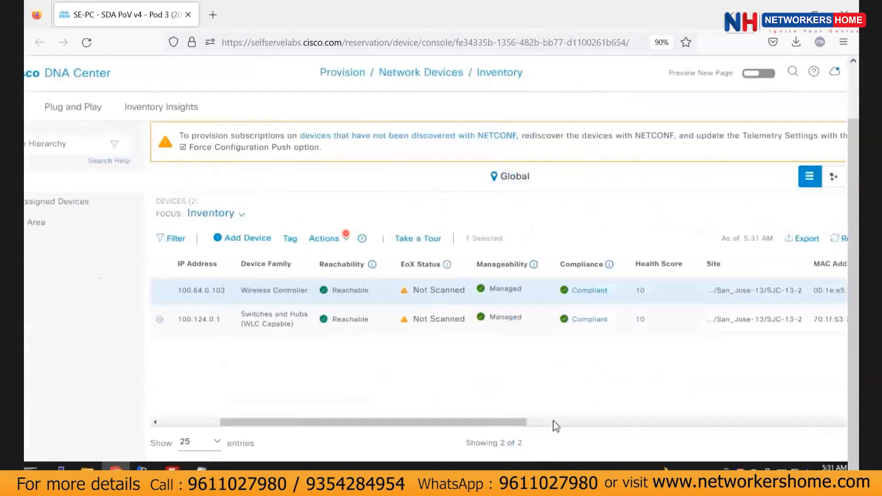
click(553, 421)
drag(666, 423, 301, 408)
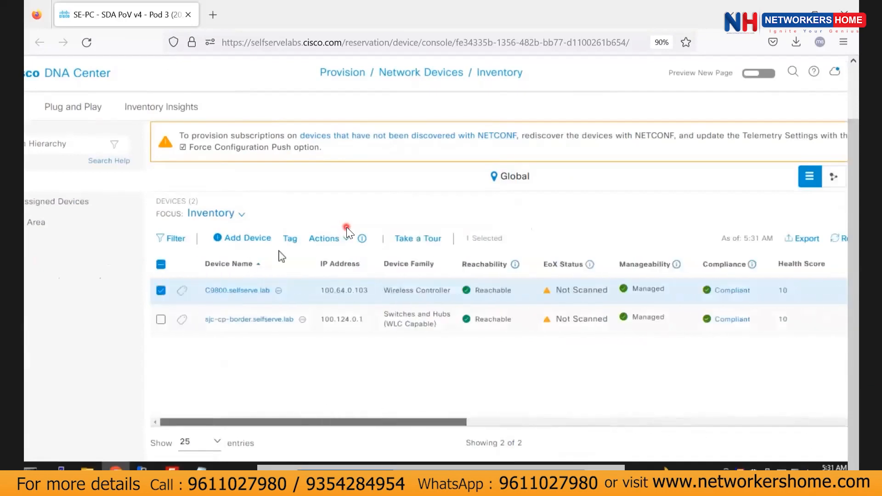
click(347, 238)
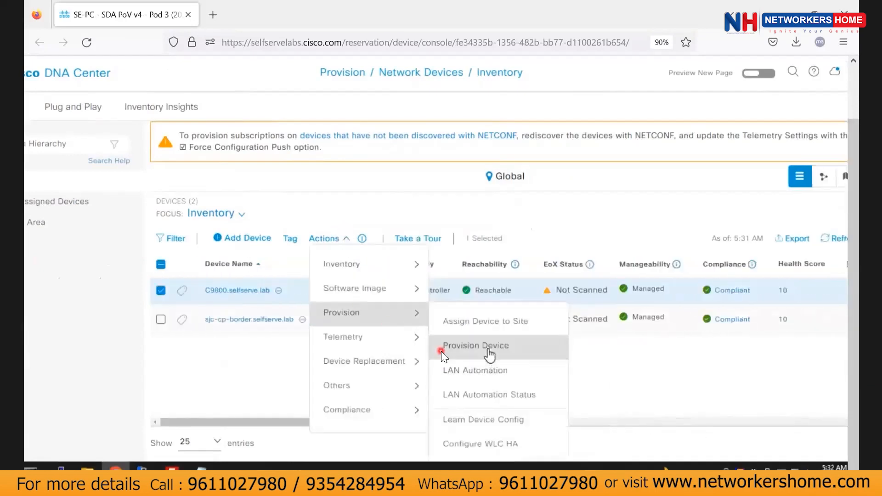
click(441, 351)
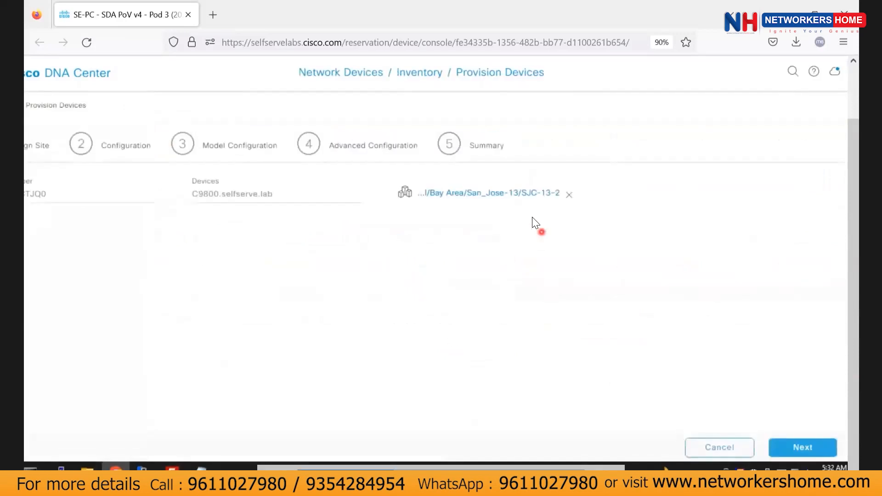
Add the whole San_Jose-13 building as the controller's managed AP location and save it.
click(526, 201)
click(707, 211)
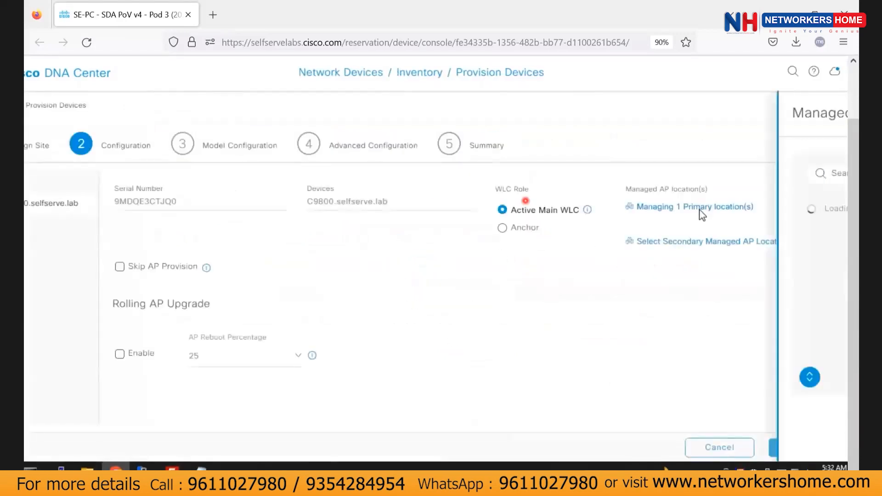
click(493, 276)
click(825, 439)
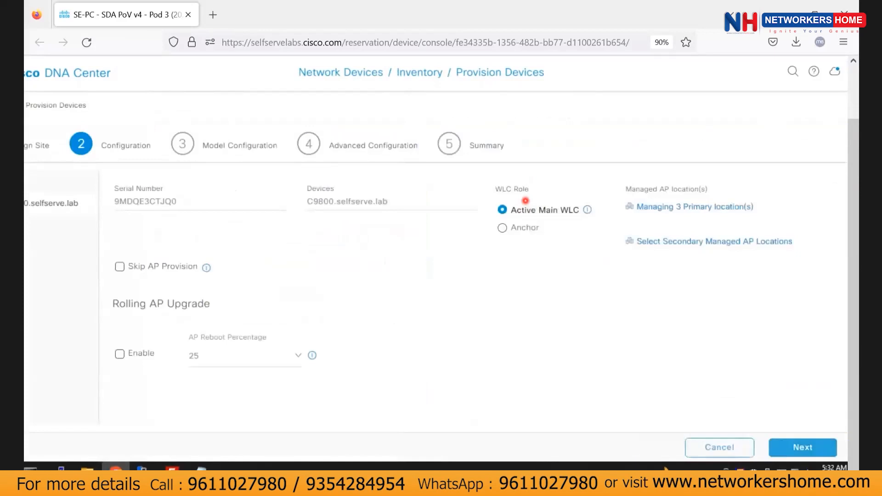
Advance through model and advanced configuration to the summary, then deploy and apply immediately.
click(803, 440)
click(803, 447)
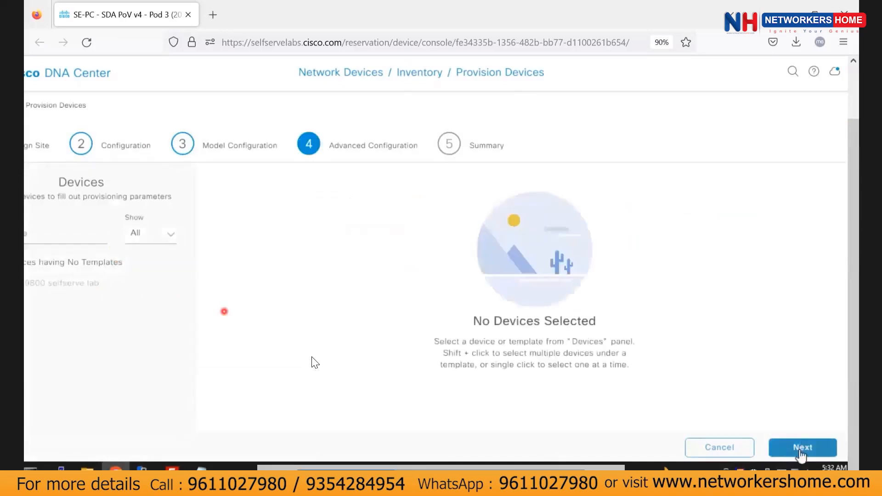
click(802, 447)
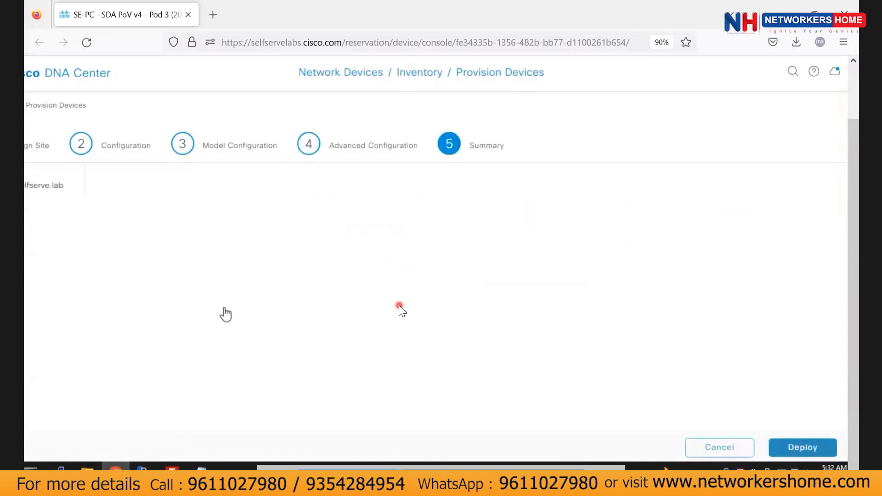
scroll(303, 275, down, 3)
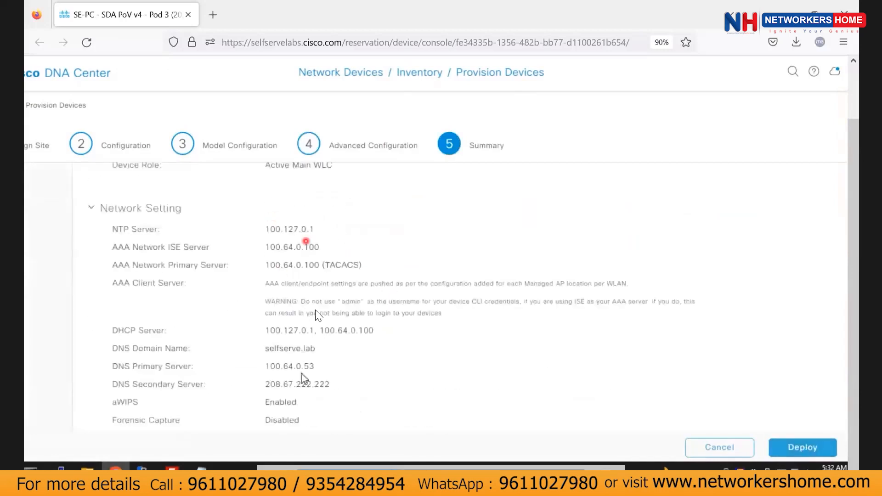
scroll(316, 314, down, 10)
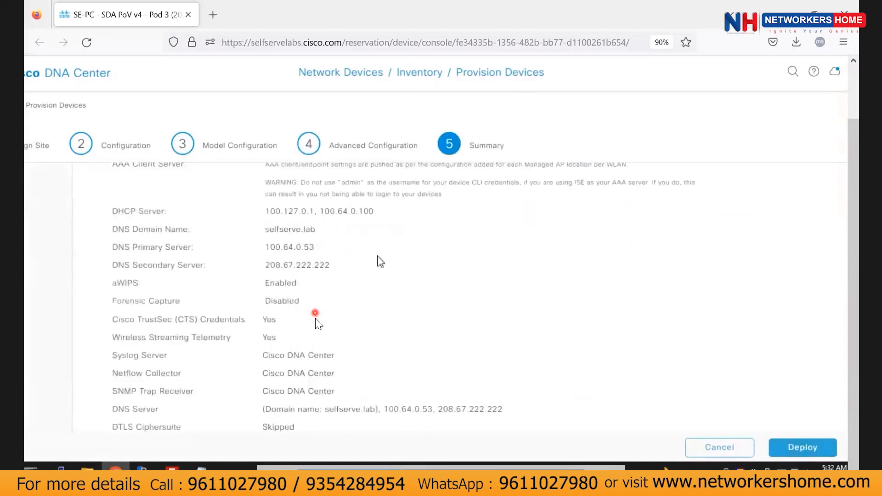
click(797, 449)
click(824, 303)
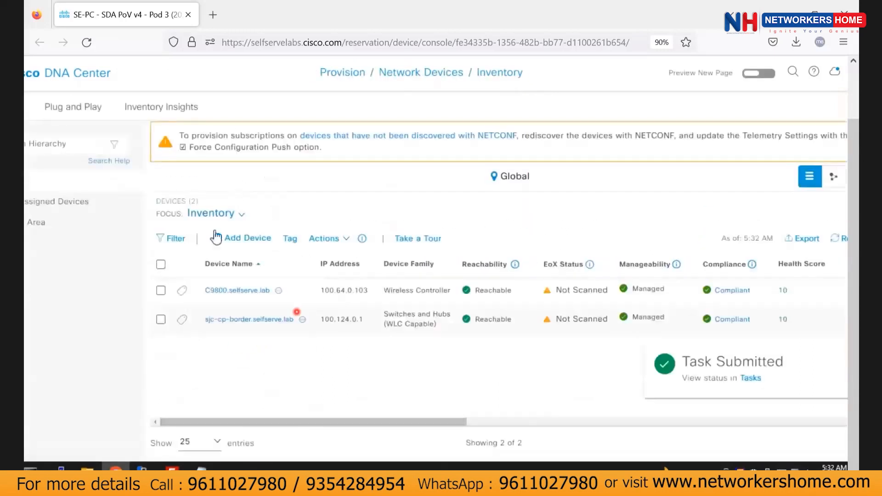
Focus the inventory on Provision, refresh the Tasks list to confirm Success, then go home.
click(216, 214)
click(219, 291)
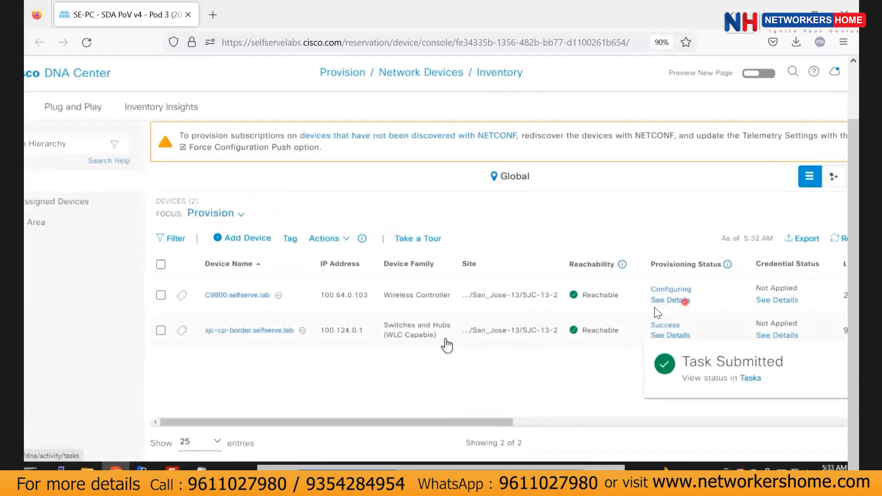
click(756, 378)
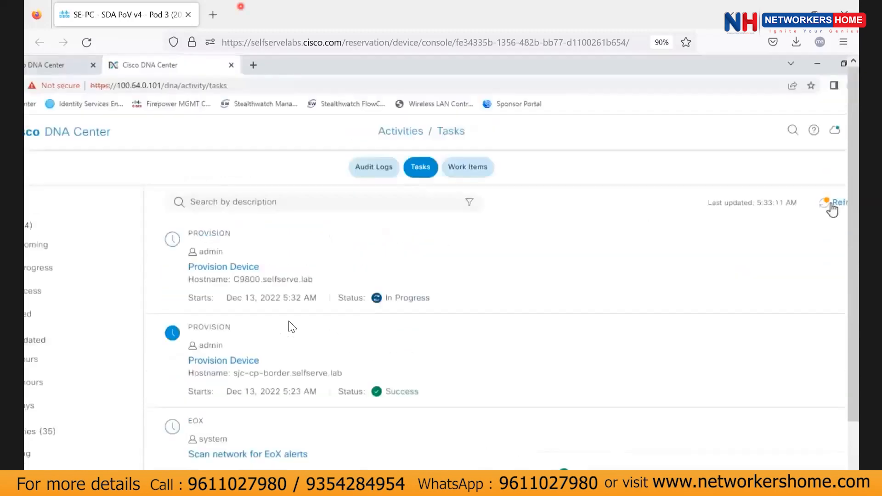
click(831, 203)
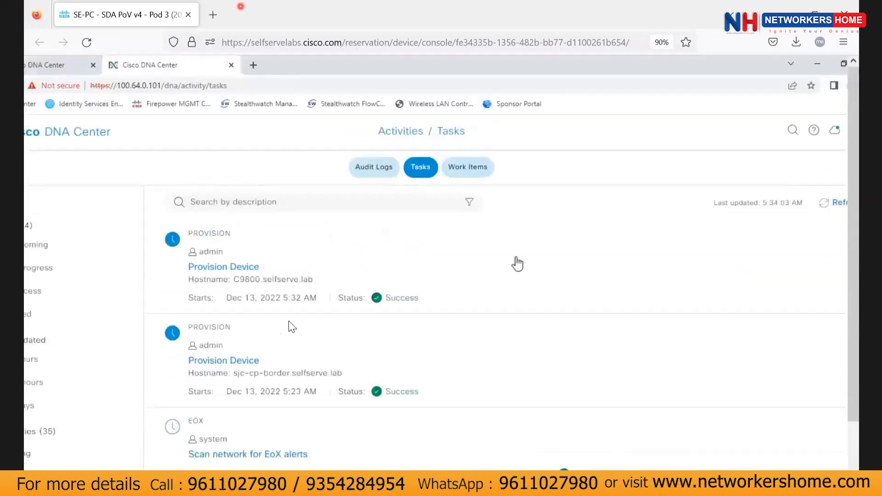
scroll(124, 136, left, 2)
click(123, 135)
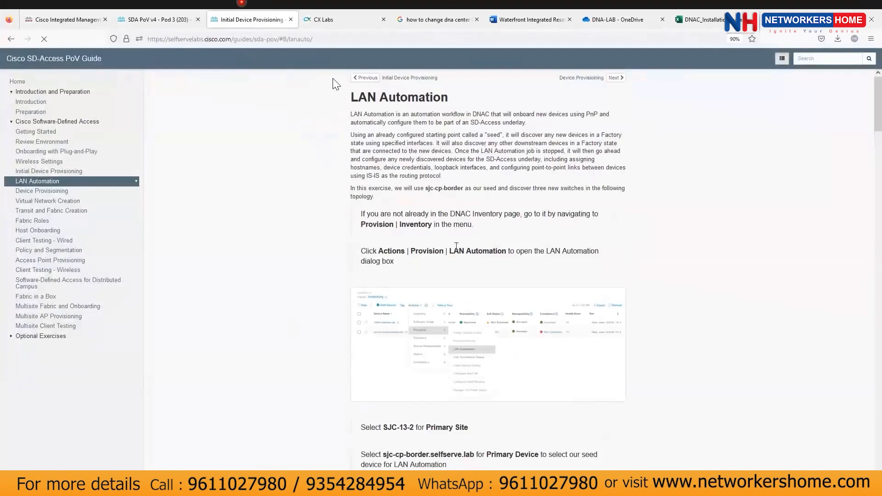
Return to the device inventory and launch LAN Automation from Actions > Provision.
key(alt+Tab)
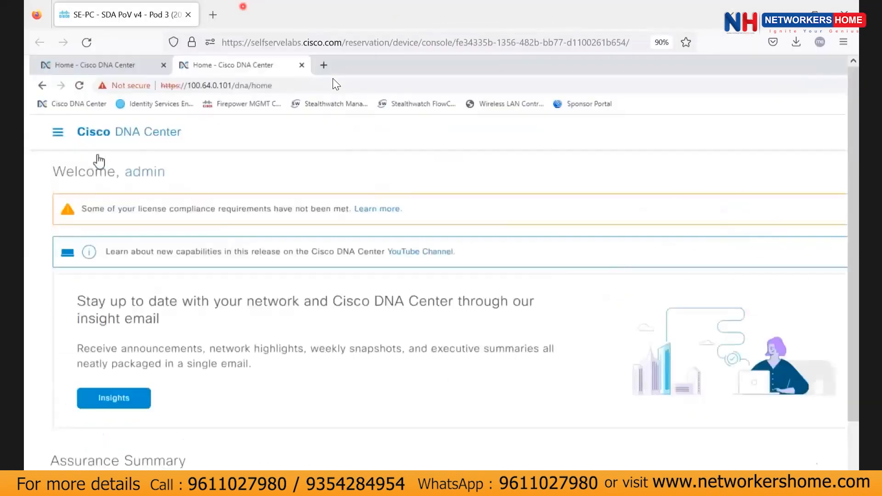
click(58, 132)
mouse_move(175, 233)
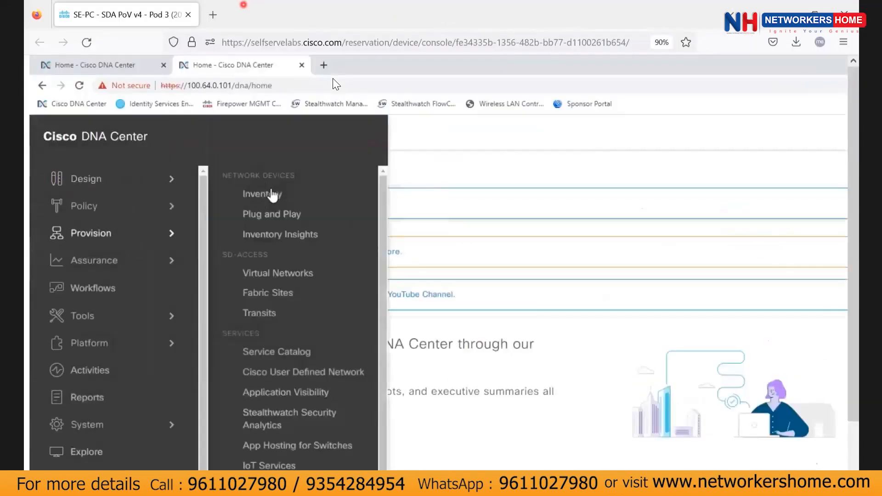
click(260, 198)
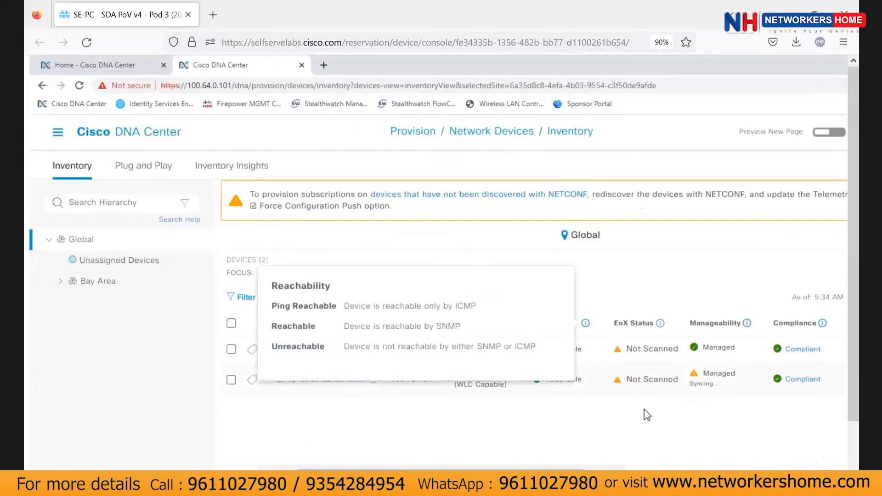
click(416, 298)
mouse_move(424, 376)
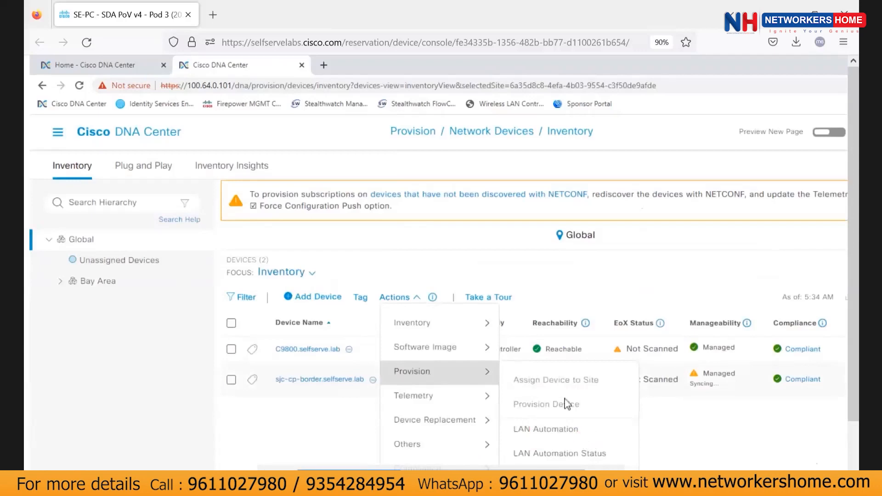
click(556, 428)
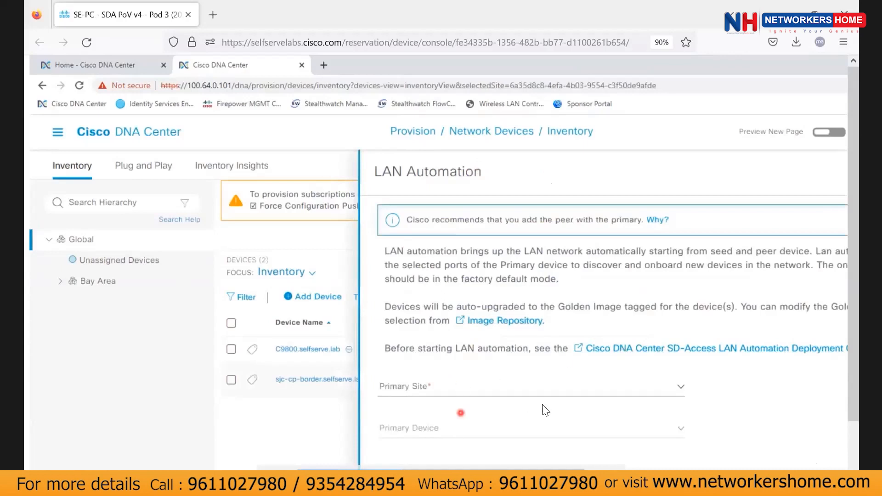
Set LAN Automation's primary site to SJC-13-2 and primary device to sjc-cp-border.selfserve.lab.
key(space)
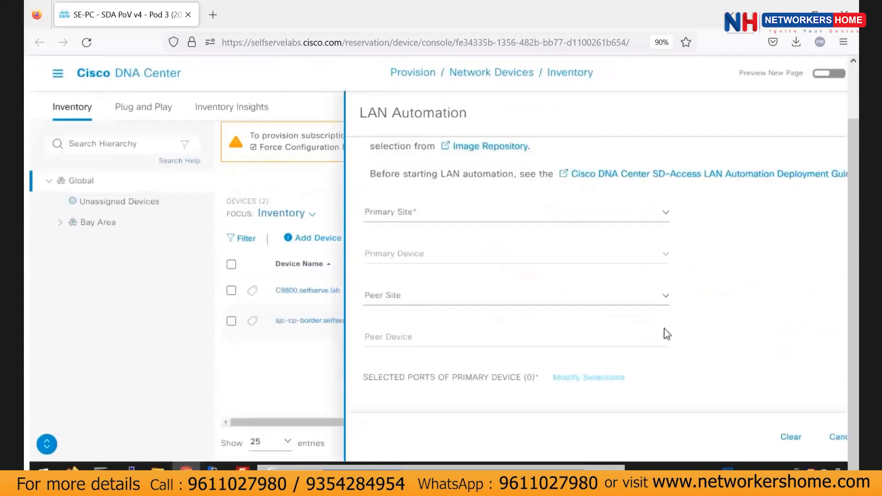
click(663, 221)
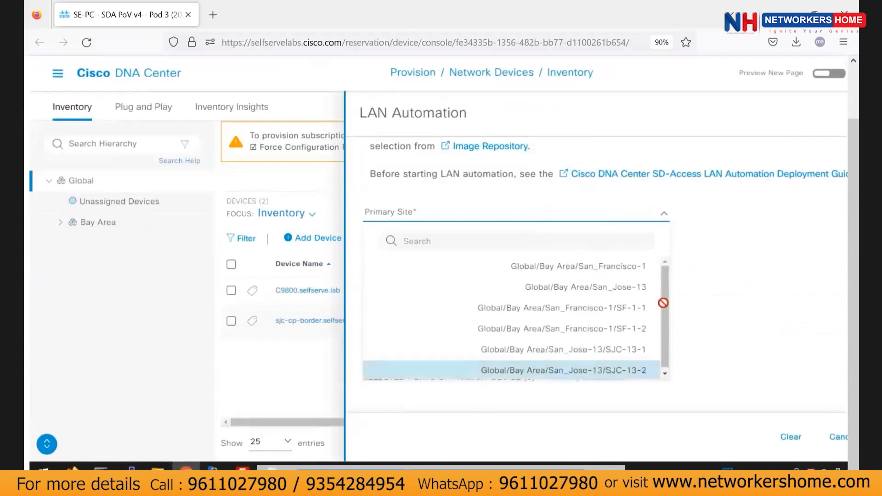
click(566, 371)
click(668, 260)
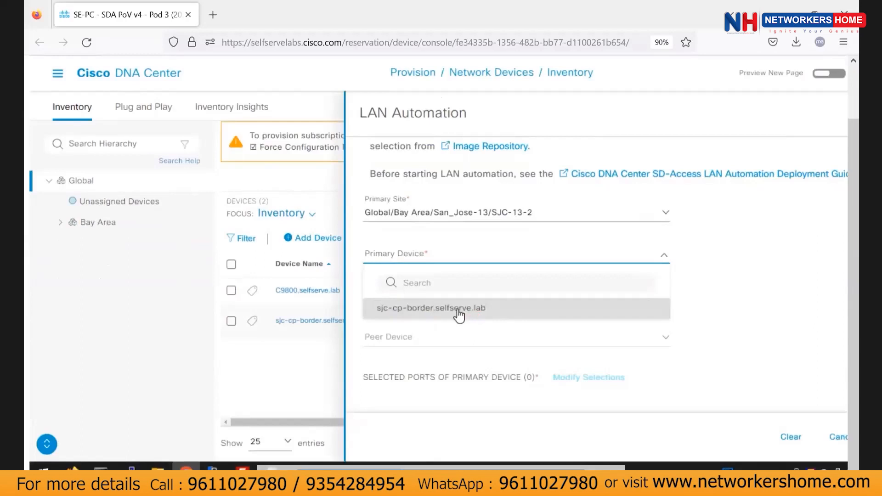
click(458, 315)
scroll(572, 265, down, 3)
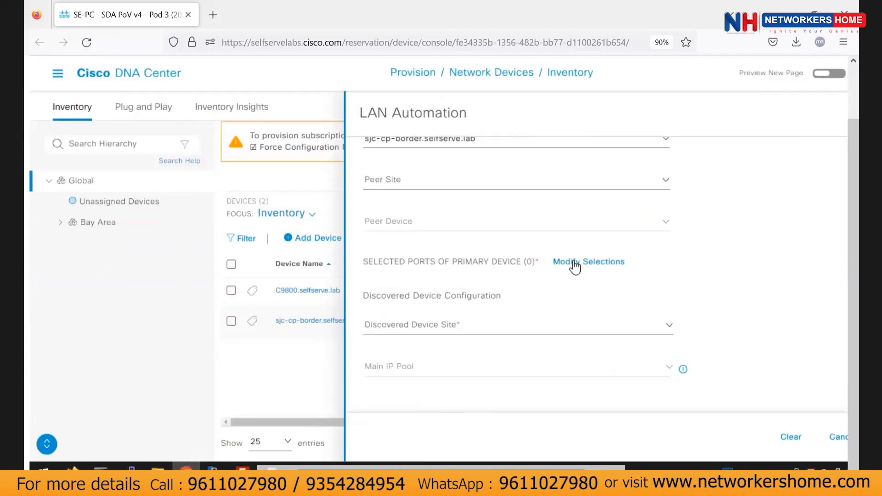
Filter the primary device's port list to show only ports with status up.
click(581, 265)
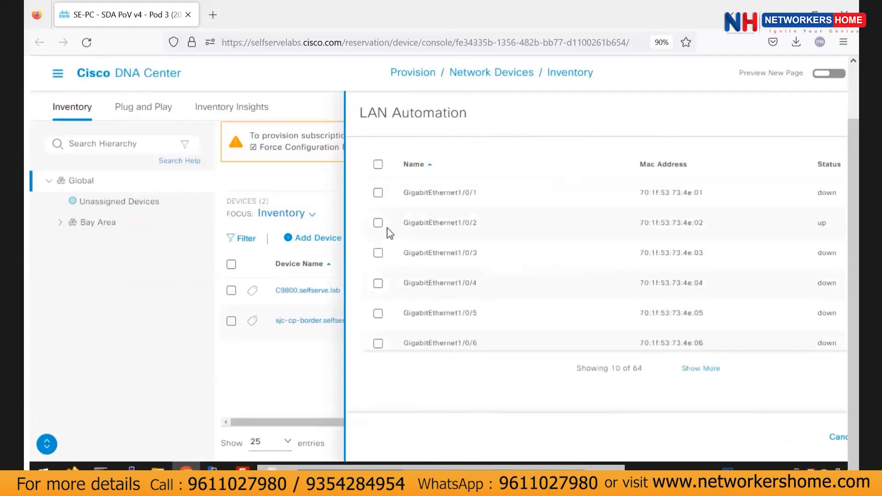
scroll(518, 188, up, 5)
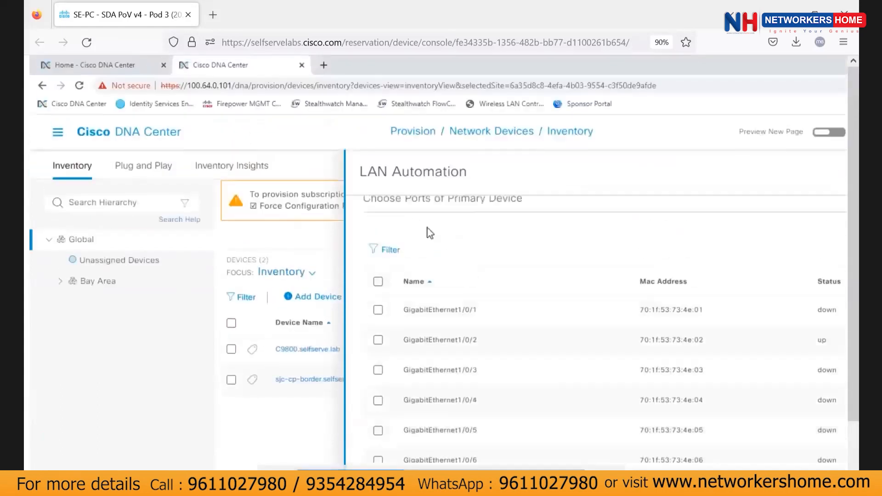
click(390, 266)
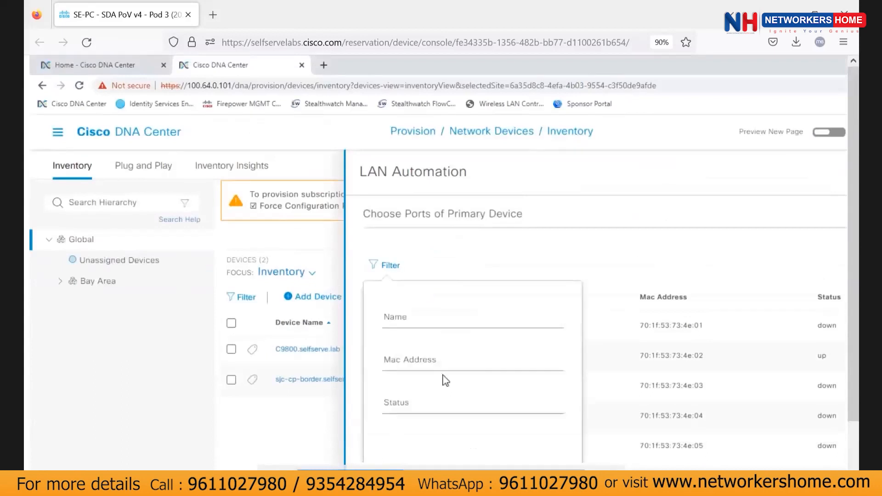
click(414, 402)
text(up)
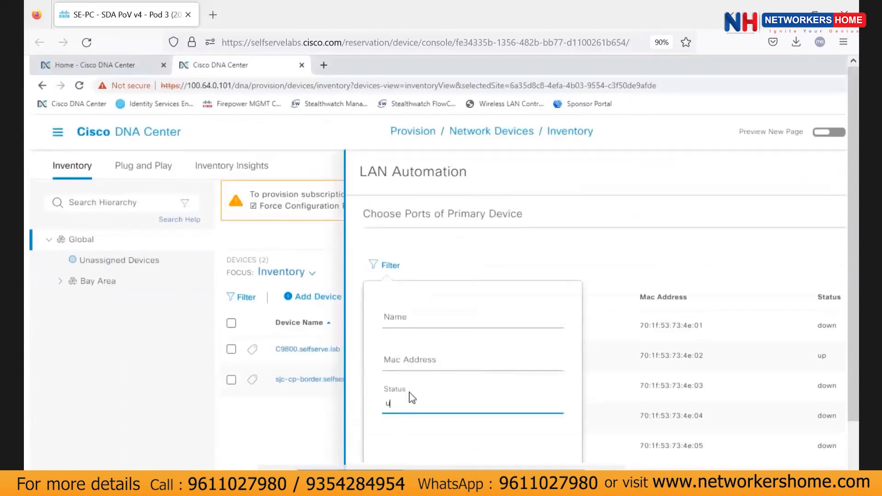
scroll(515, 373, down, 3)
click(508, 380)
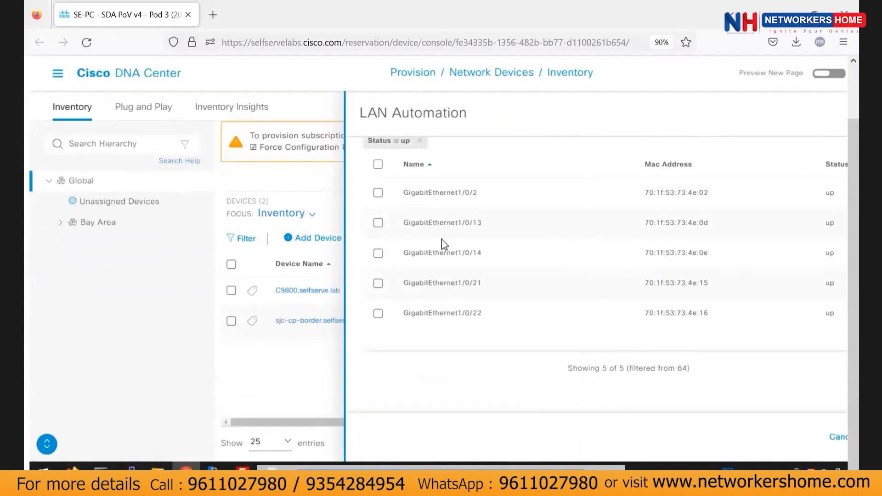
Select ports GigabitEthernet1/0/13, 1/0/14, 1/0/21 and 1/0/22 and confirm the selection.
click(378, 254)
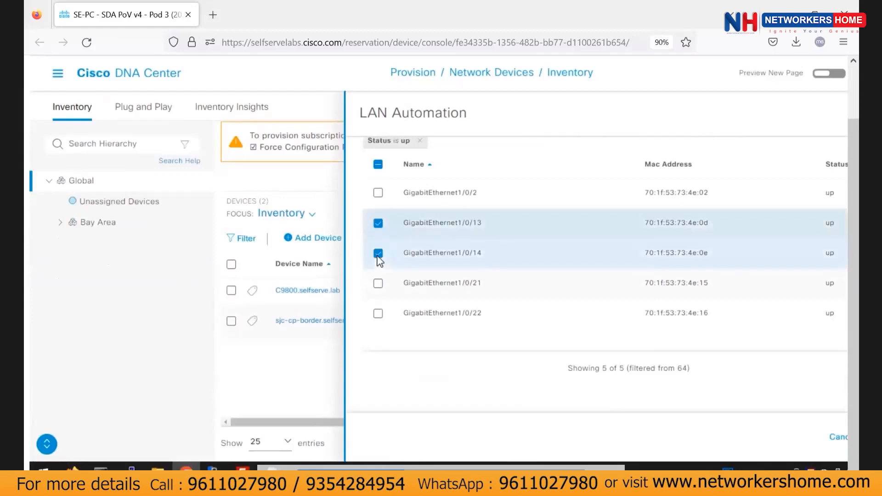
click(378, 284)
click(378, 313)
scroll(753, 401, right, 3)
scroll(556, 323, up, 4)
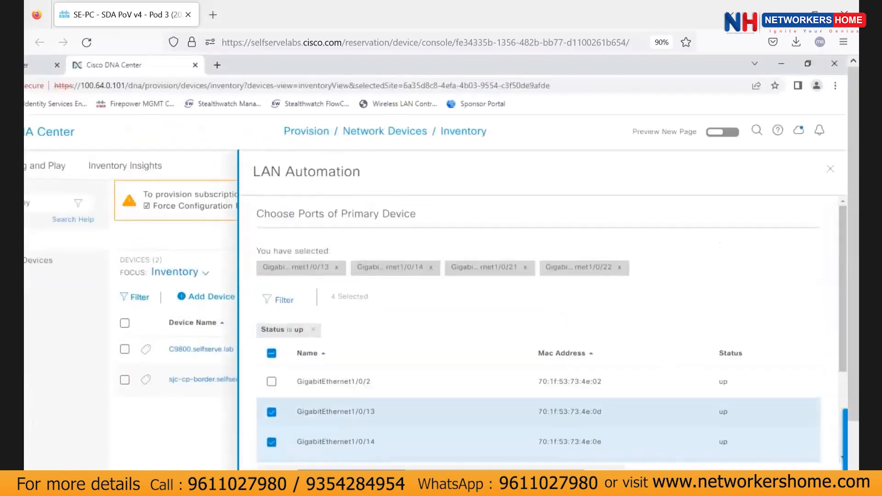
scroll(808, 436, down, 2)
scroll(823, 404, down, 2)
click(808, 436)
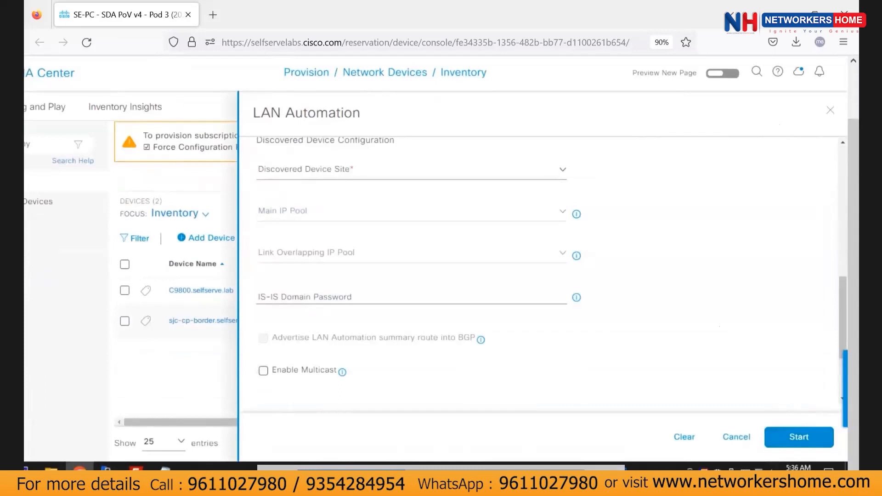
After trying San_Jose-13 and SF-1-2, search 'SJ' and set the discovered device site to SJC-13-2.
scroll(388, 250, up, 3)
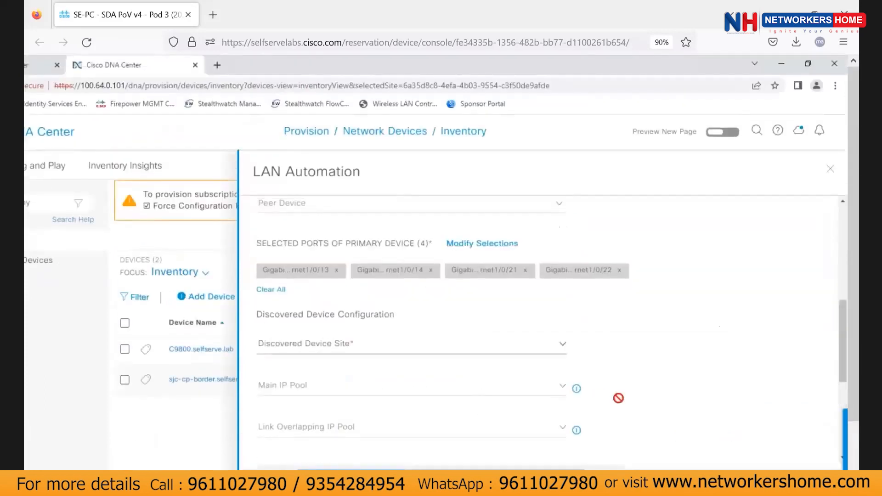
click(562, 345)
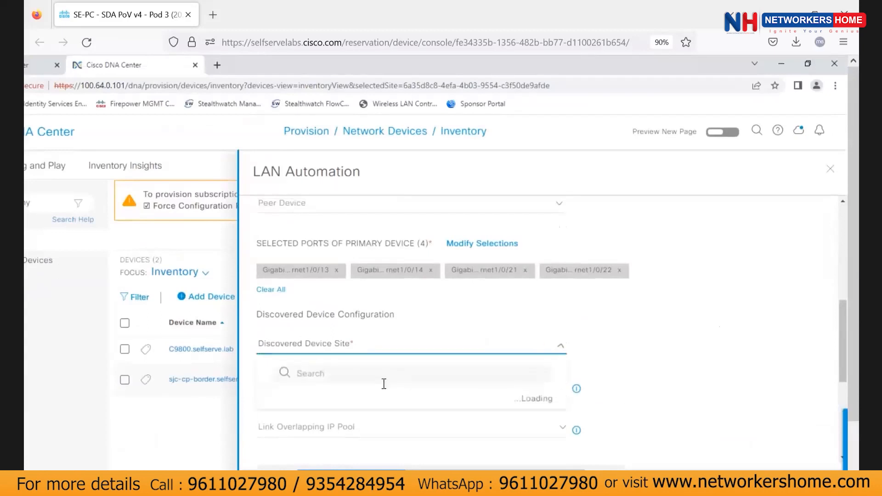
scroll(499, 460, down, 3)
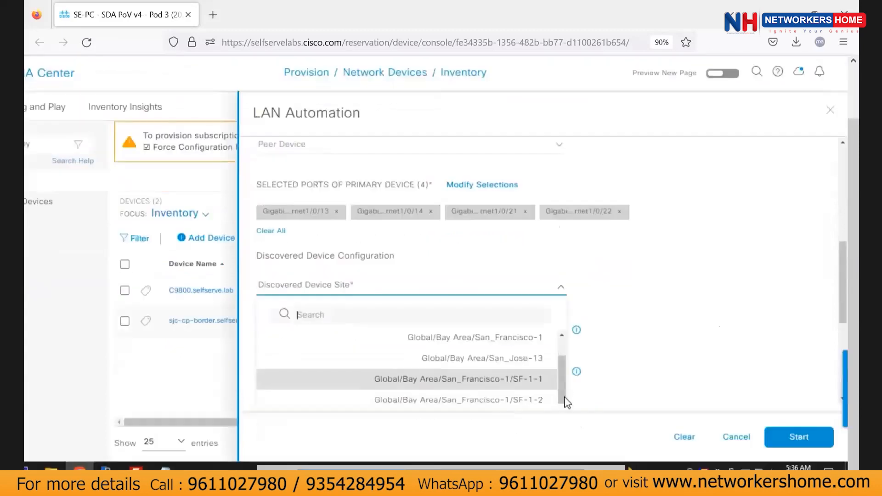
click(515, 360)
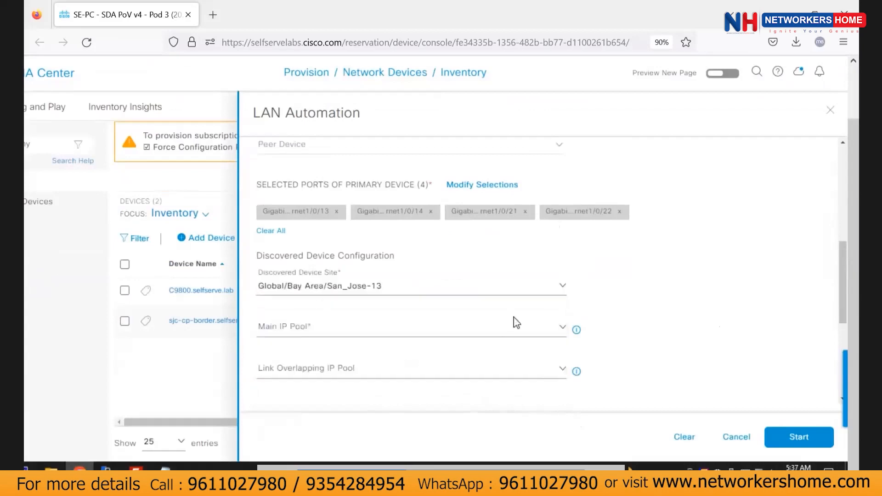
click(529, 291)
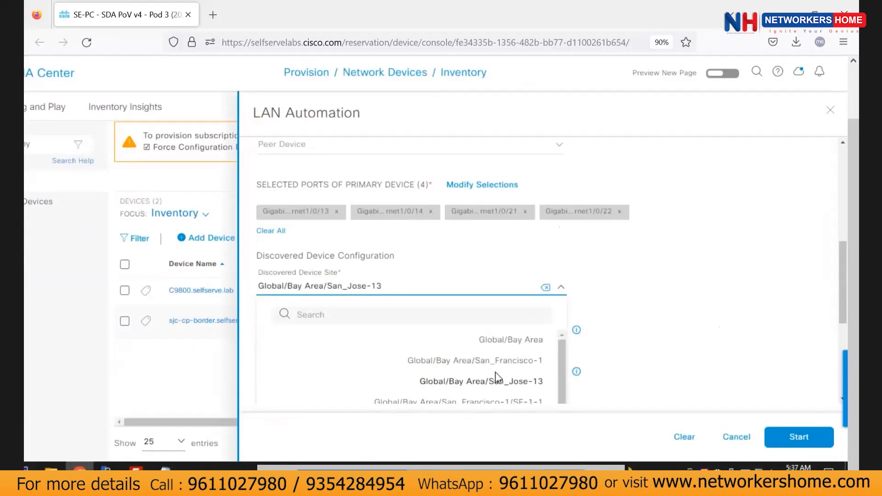
scroll(500, 390, down, 1)
click(393, 289)
click(541, 290)
scroll(542, 390, down, 1)
click(524, 403)
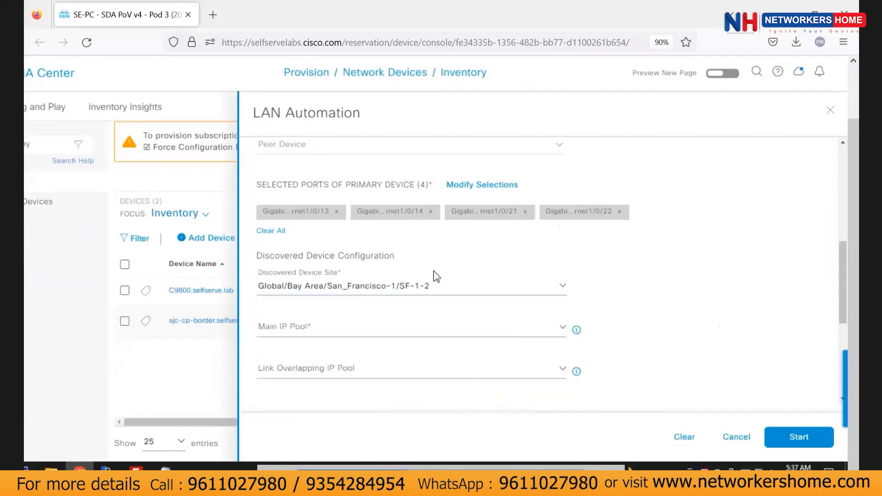
click(535, 301)
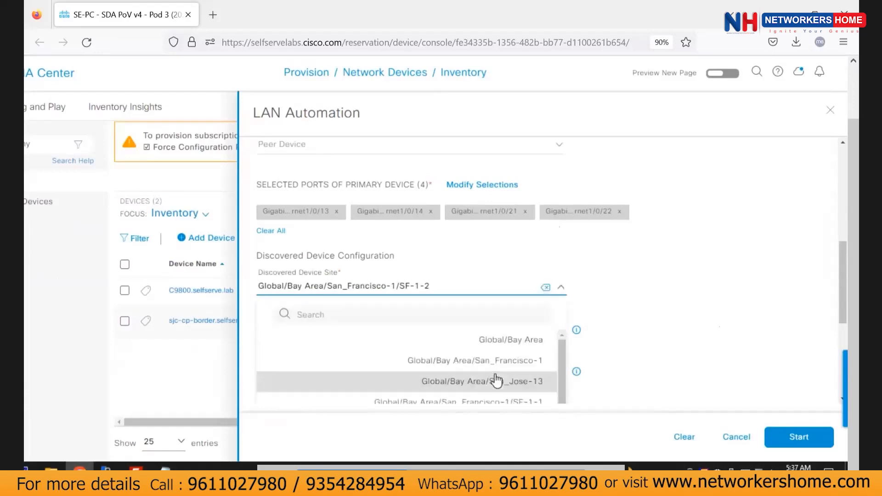
scroll(510, 363, down, 1)
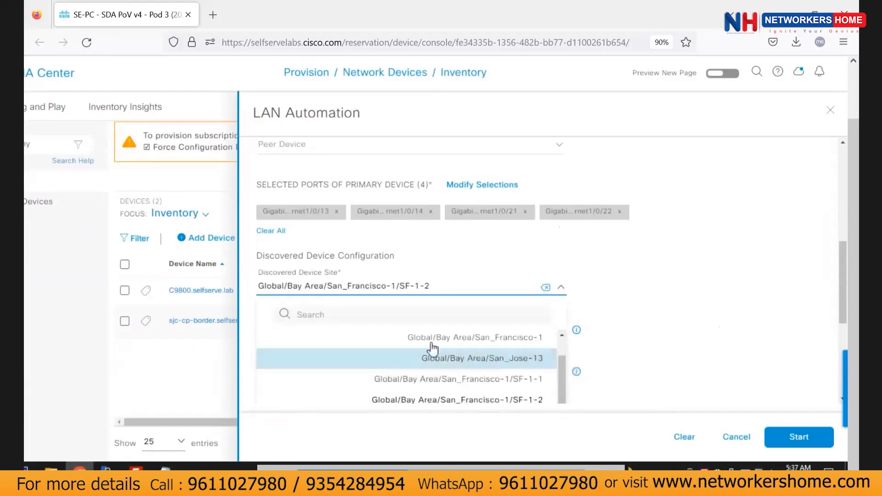
click(535, 358)
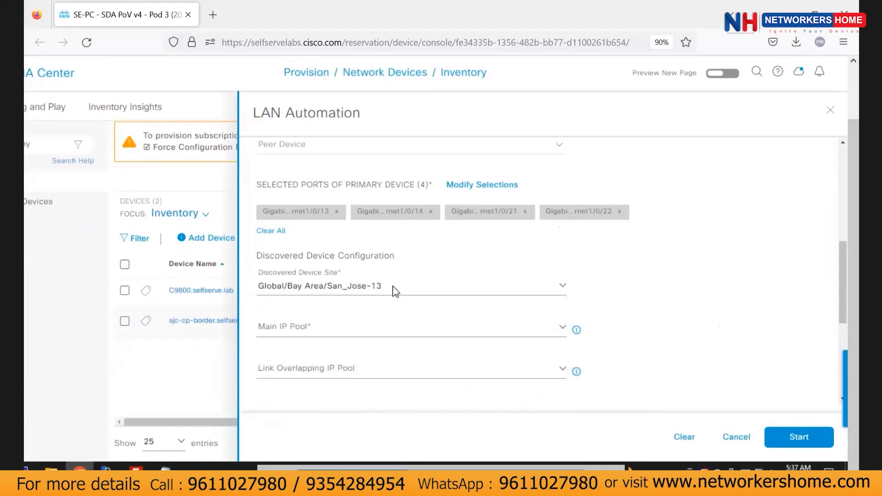
click(395, 290)
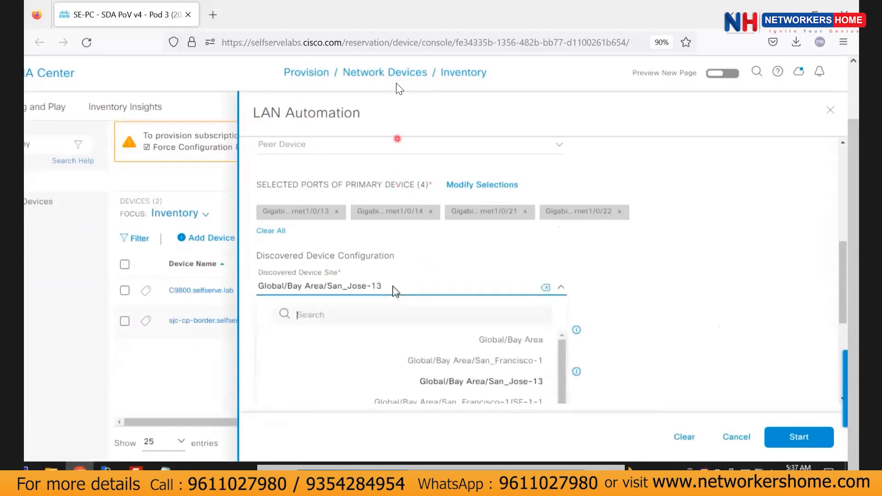
text(SJ)
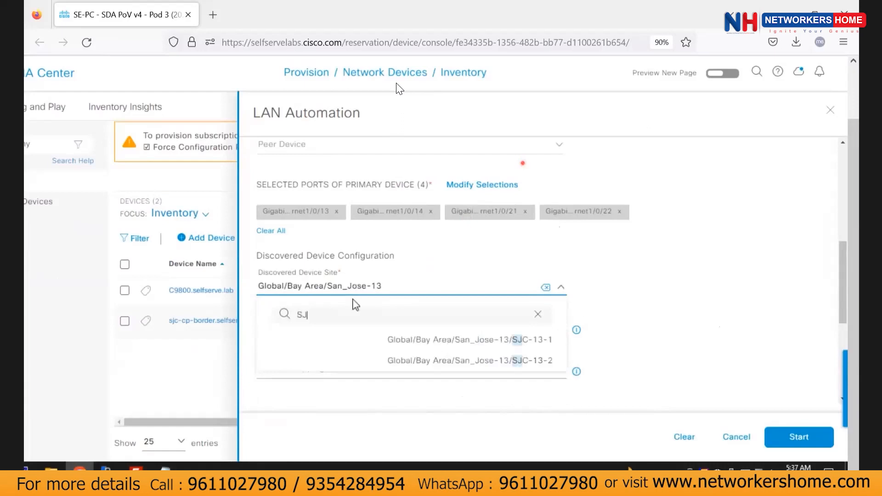
click(452, 362)
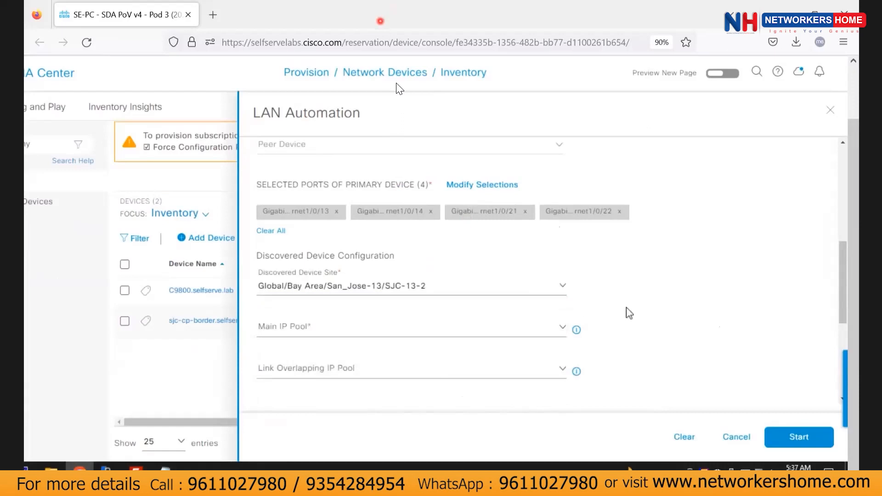
Choose SJC-LAN-Automation-Pool as the main IP pool.
click(500, 329)
click(327, 381)
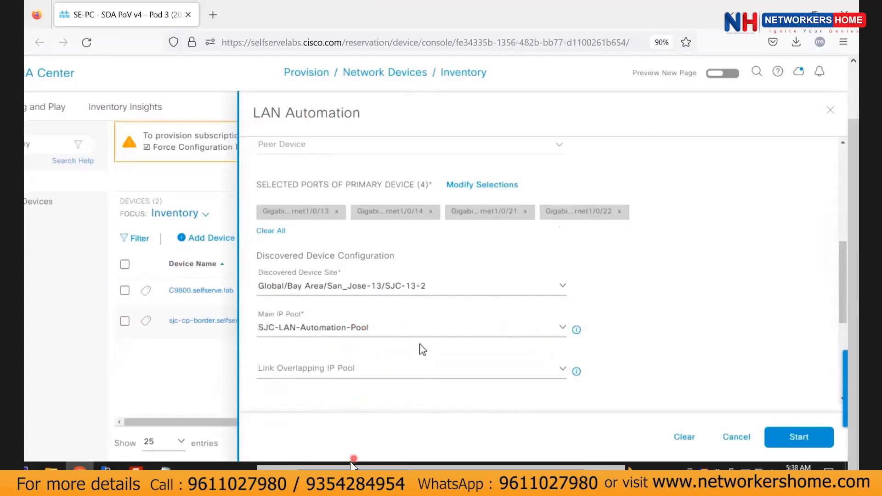
scroll(422, 349, down, 4)
Enter and verify the IS-IS domain password, then browse for a hostname mapping file.
click(284, 239)
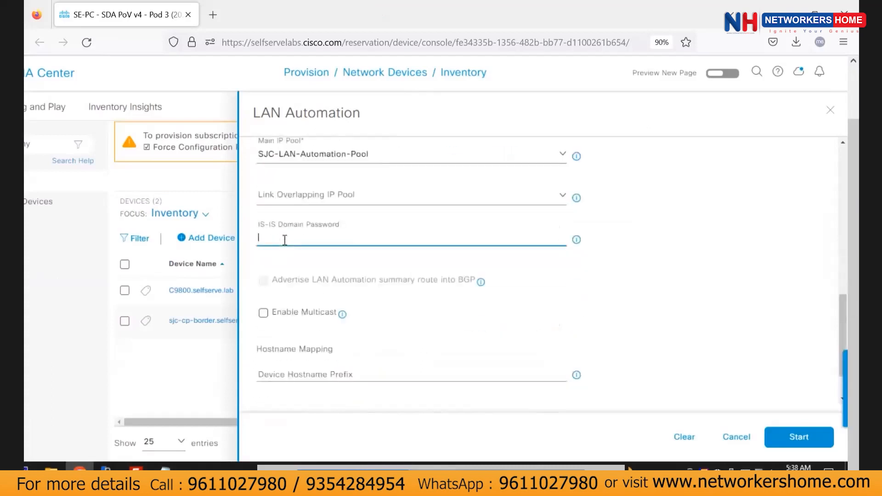
text(•••)
key(BackSpace)
key(BackSpace)
key(BackSpace)
text(••••••)
click(556, 239)
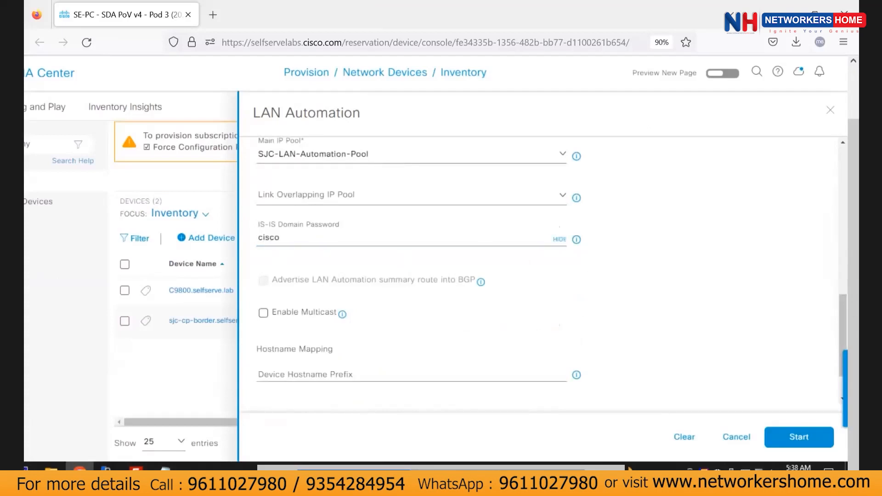
scroll(419, 315, down, 2)
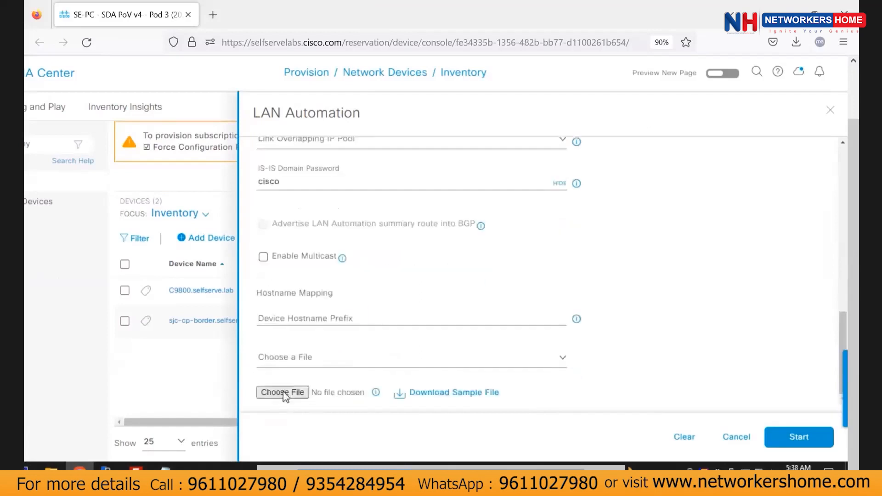
click(307, 361)
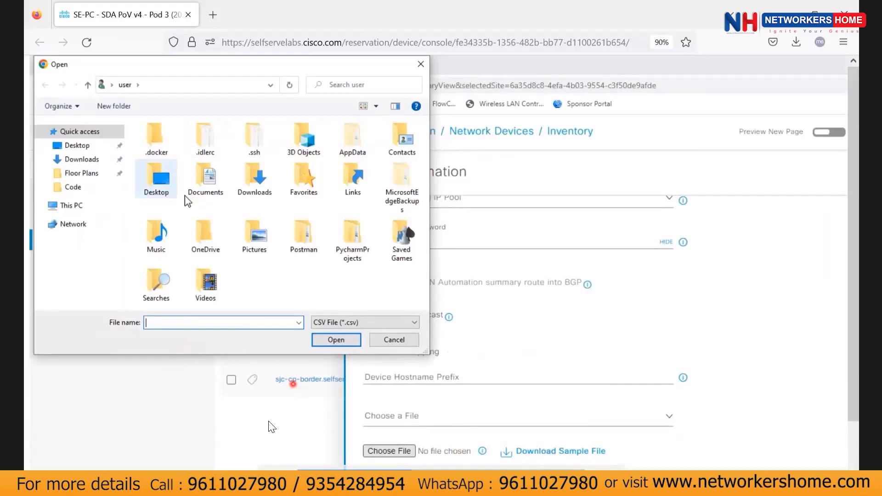
Attach SSL_LAN_Auto.csv from the Desktop as the hostname mapping file.
click(77, 145)
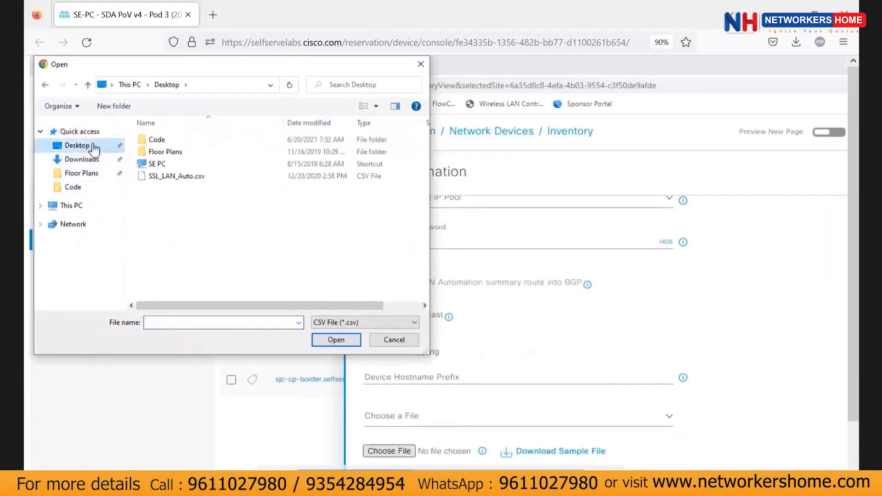
click(189, 177)
click(353, 339)
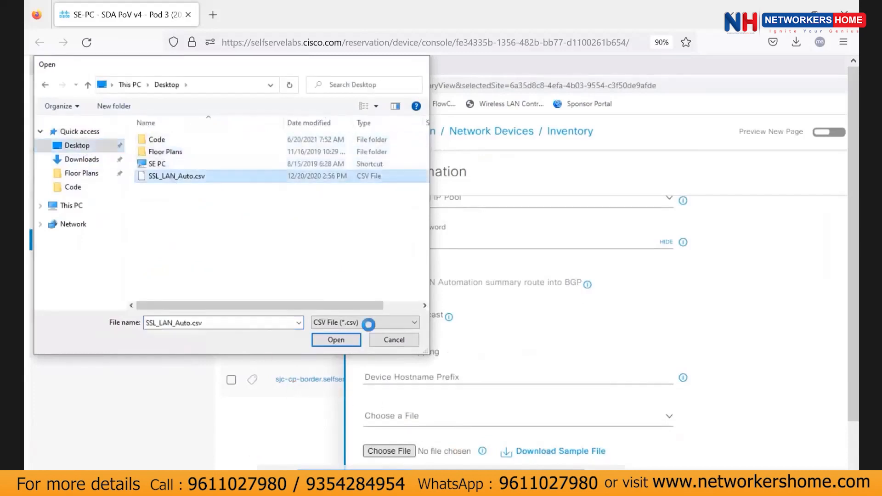
scroll(639, 386, down, 2)
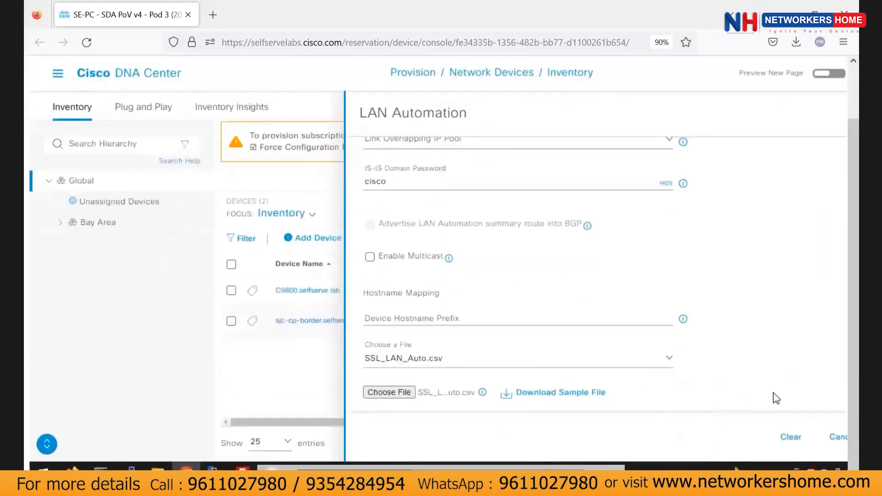
scroll(770, 393, right, 3)
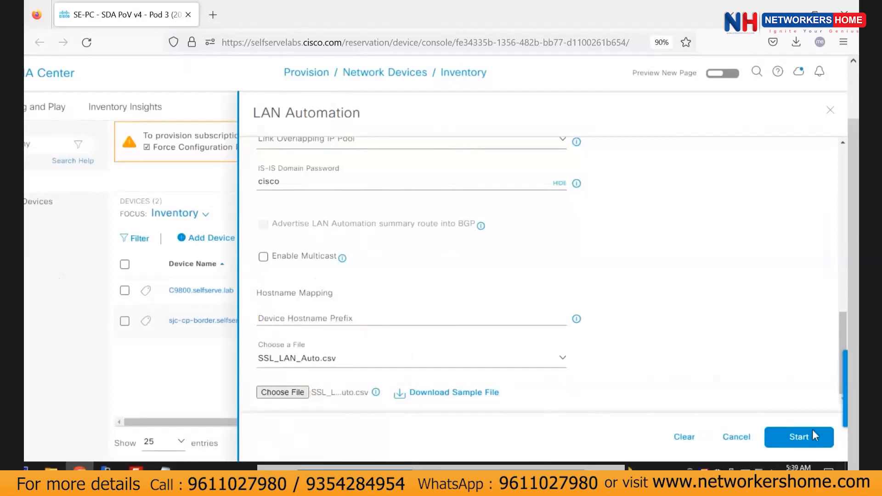
Start LAN Automation, accept the information prompt, and bring up the Provision actions for its status.
click(799, 436)
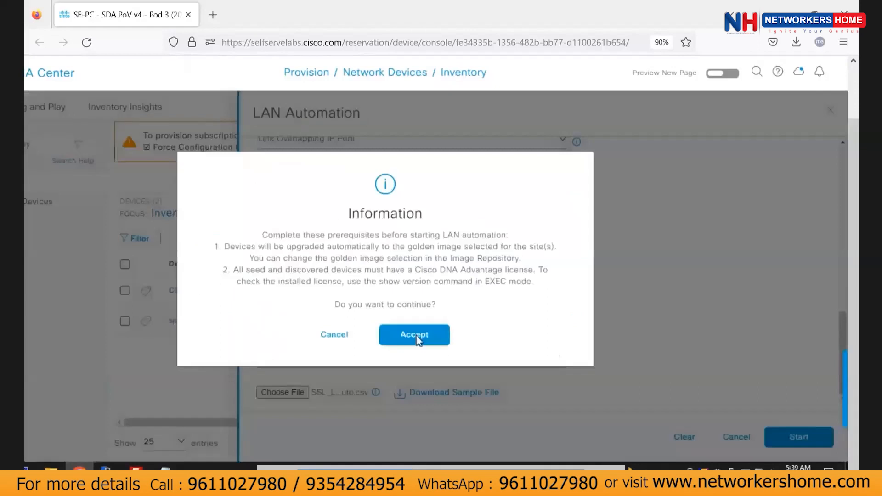
click(415, 335)
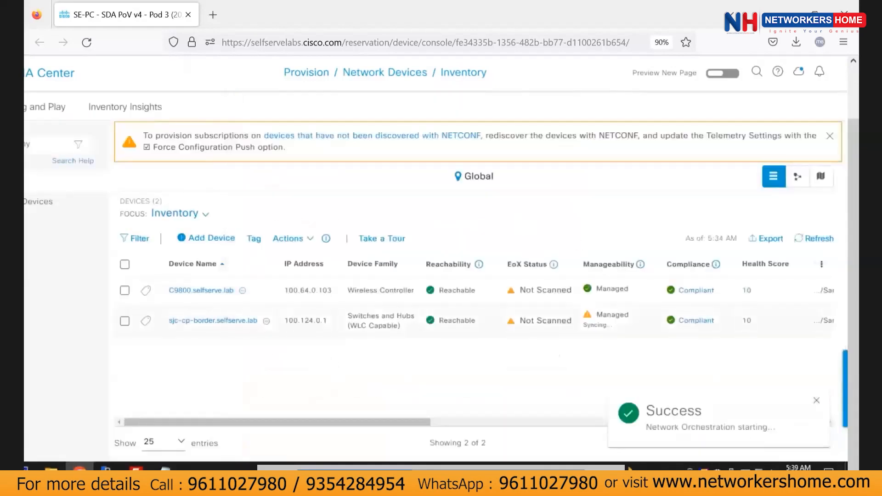
click(307, 240)
mouse_move(322, 313)
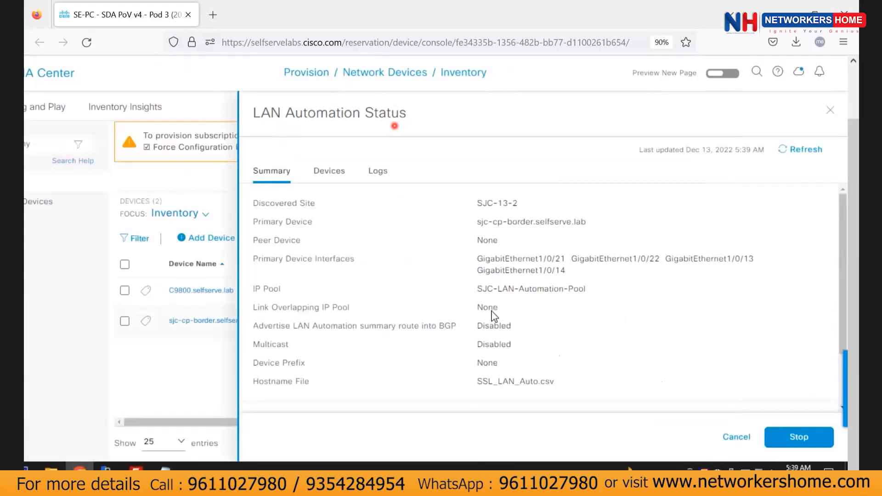
Review the LAN Automation status (STOP In Progress, 3 completed) and close the status panel.
scroll(494, 316, down, 3)
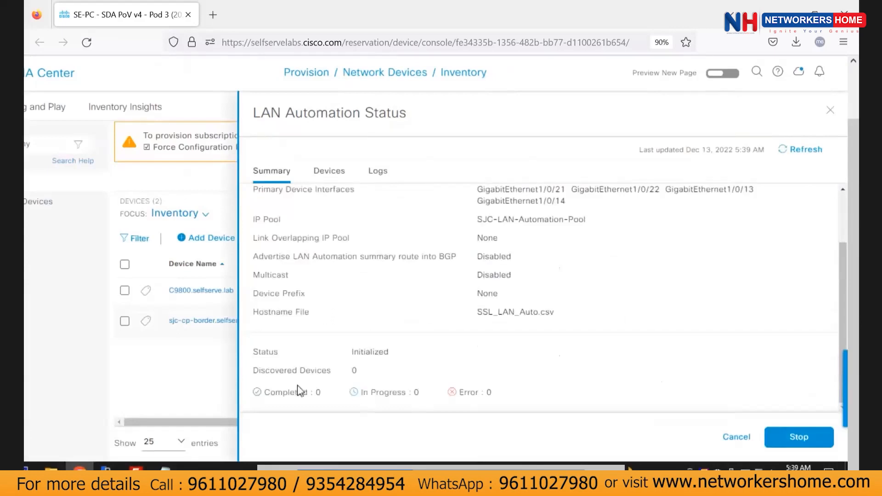
drag(412, 393, 361, 393)
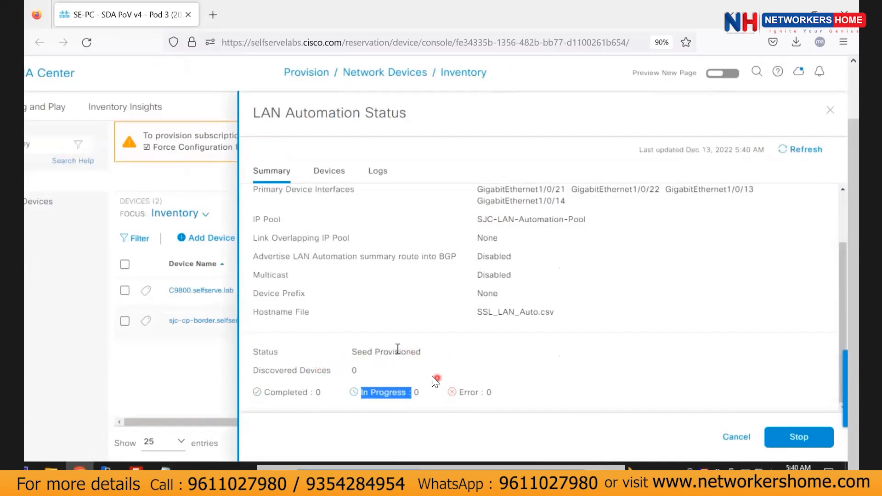
triple_click(399, 352)
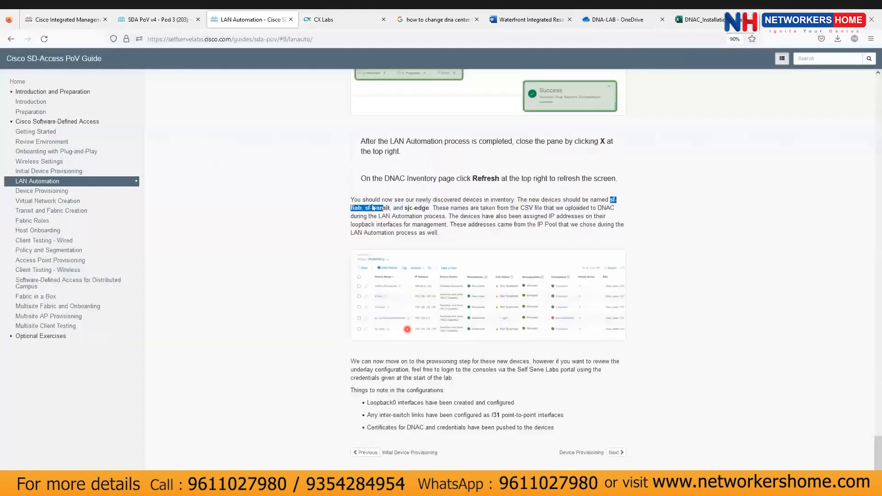
drag(610, 201, 427, 207)
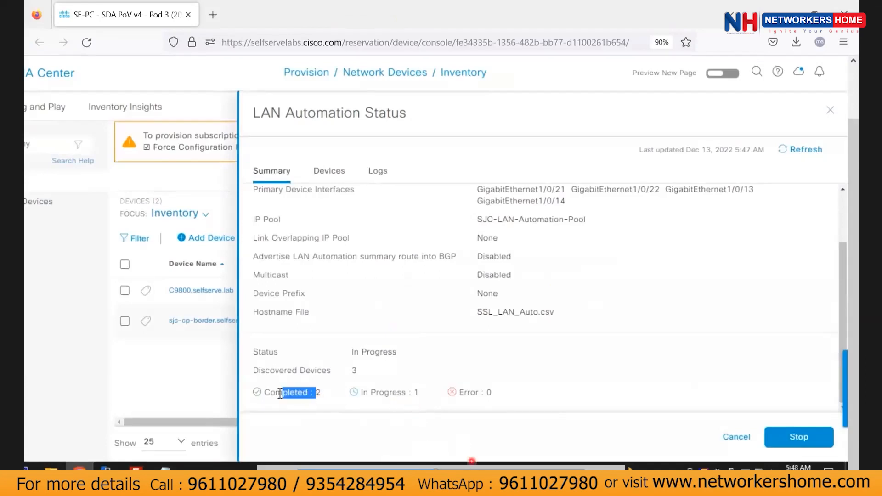
click(319, 410)
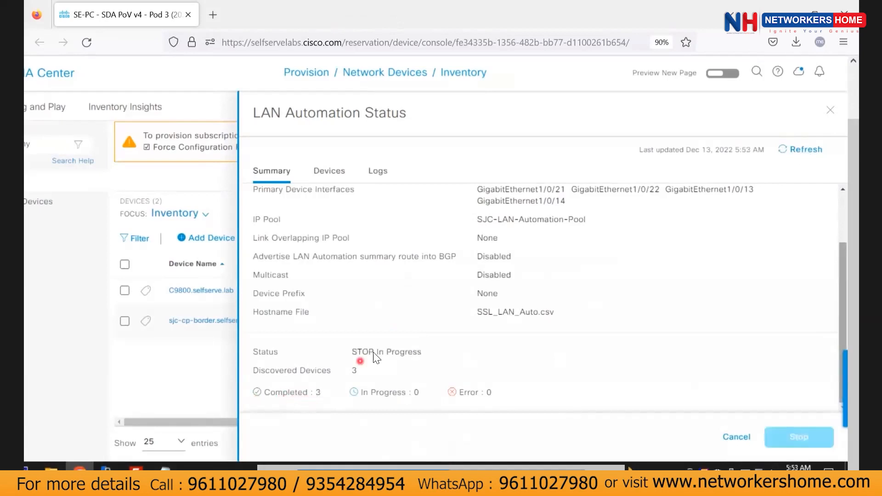
drag(349, 352, 418, 352)
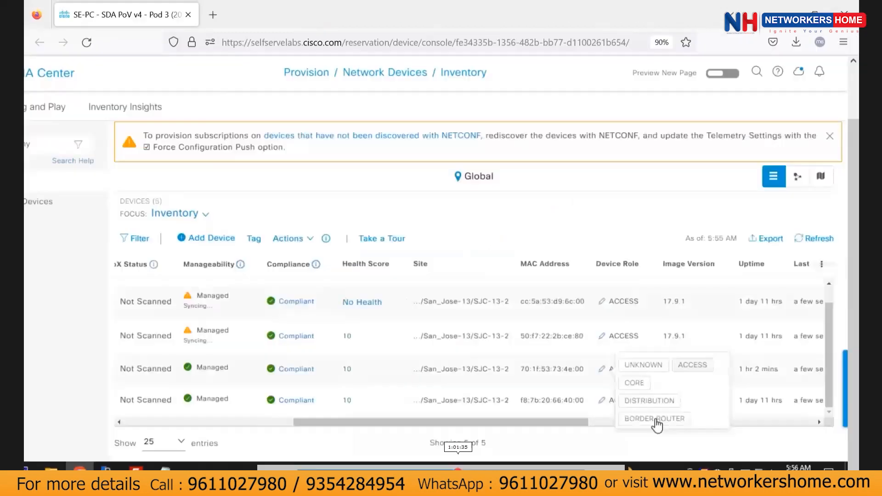
click(656, 419)
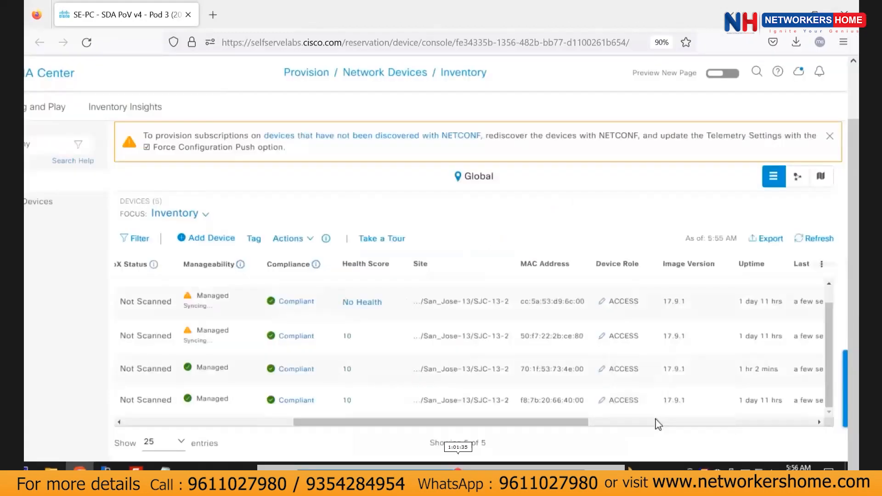
Change the device role of sjc-cp-border and sf-transit to Border Router in the Inventory table.
drag(313, 421, 124, 400)
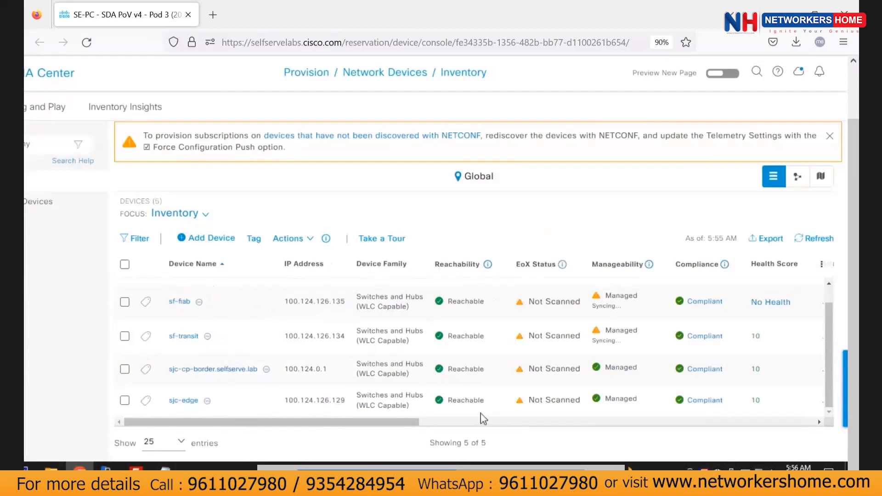
drag(448, 421, 614, 399)
click(604, 371)
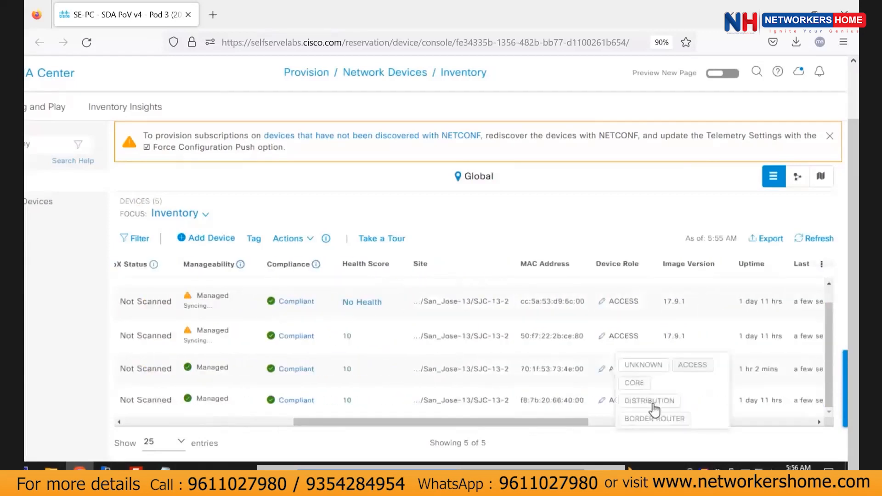
click(655, 420)
drag(535, 421, 161, 410)
drag(359, 422, 597, 423)
click(589, 336)
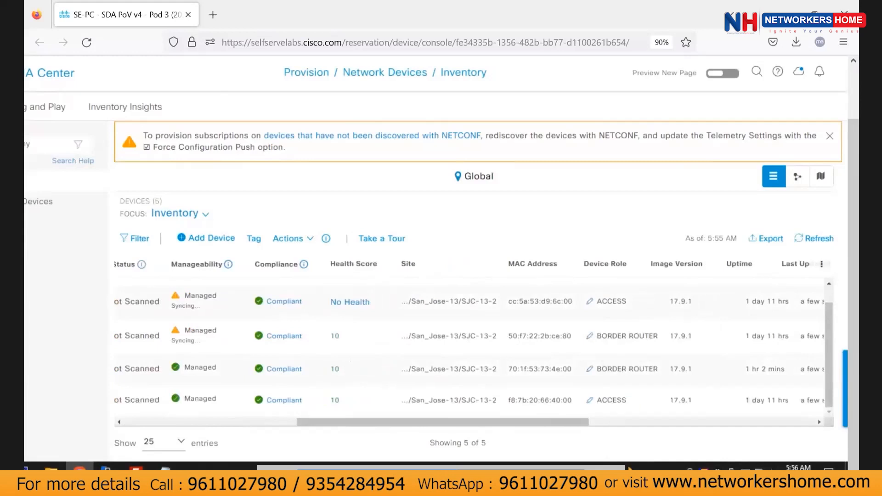
drag(362, 423, 79, 401)
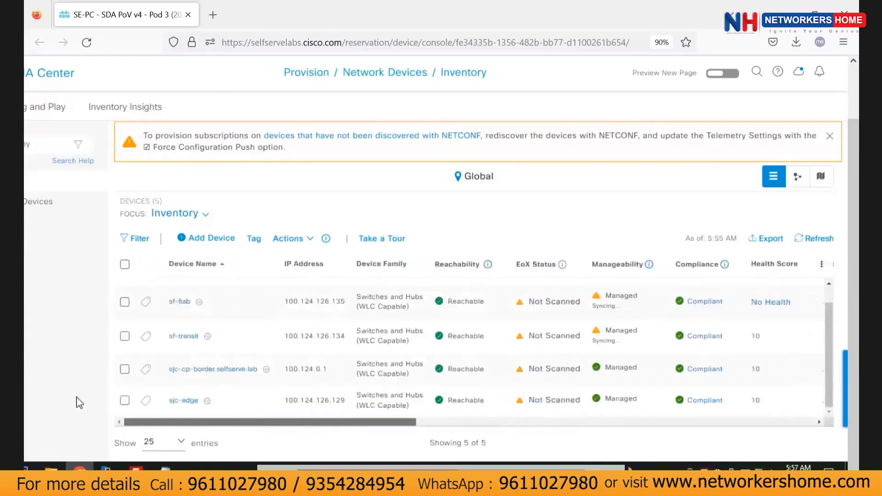
Select sjc-edge, sf-transit and sf-fiab and start Provision Device from the Actions menu.
click(124, 400)
click(125, 336)
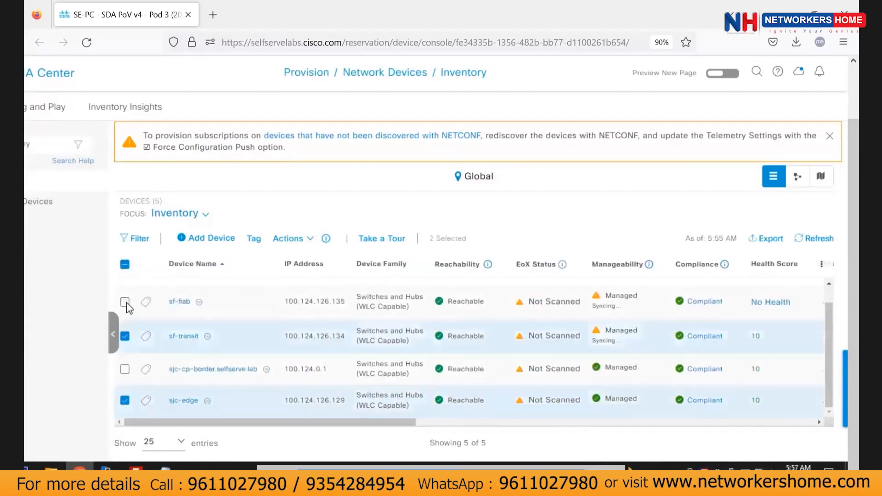
click(125, 301)
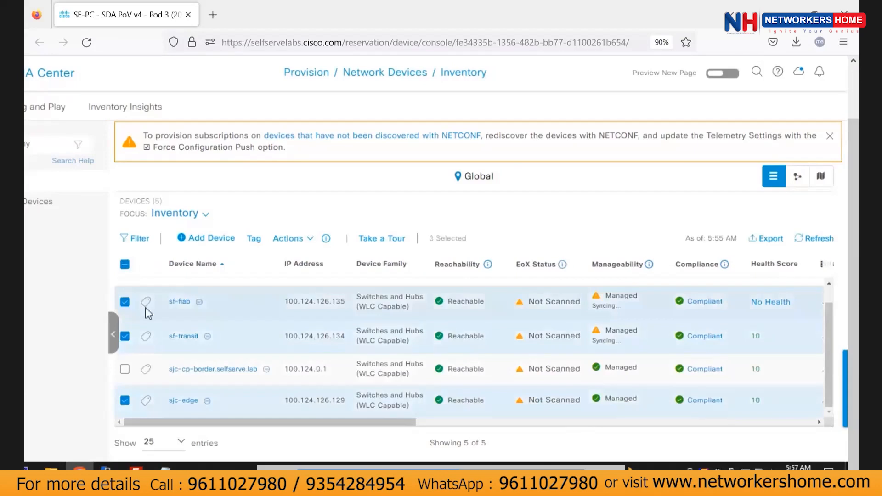
click(309, 238)
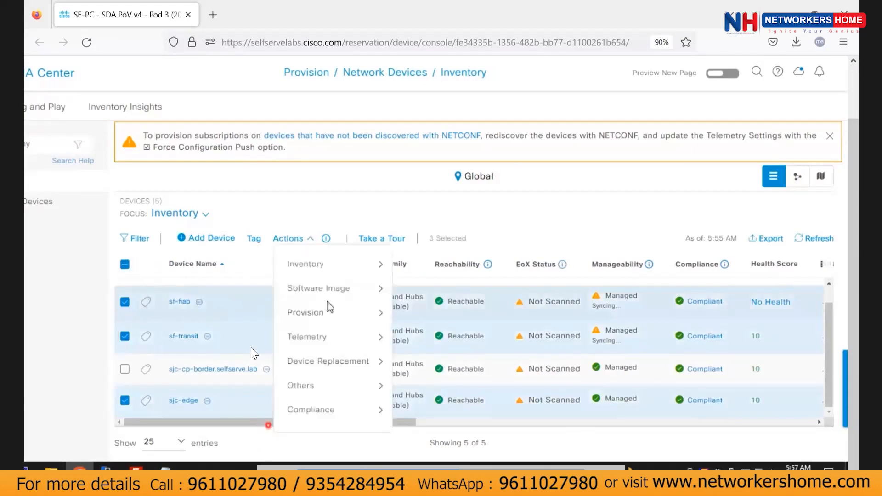
mouse_move(331, 312)
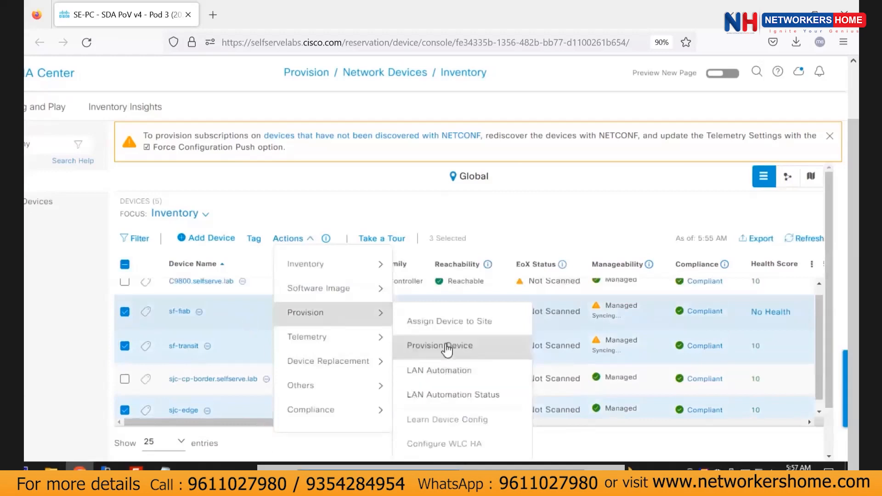
click(484, 347)
click(441, 345)
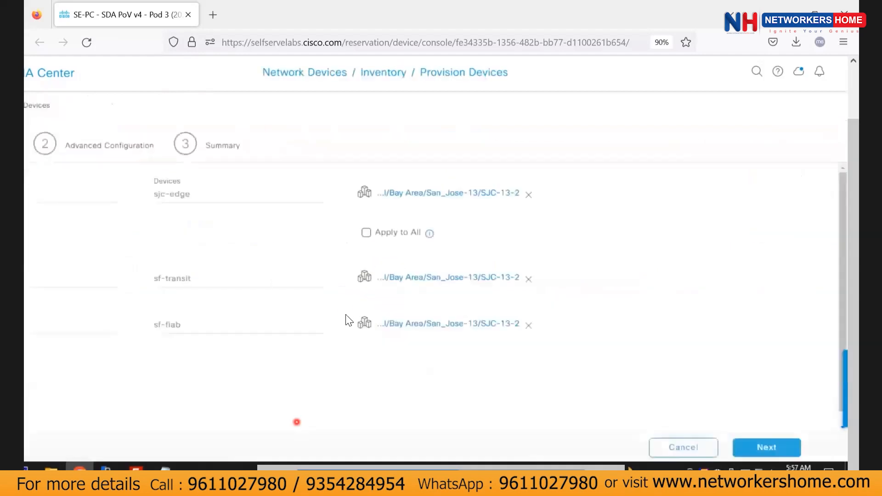
Reassign sf-transit to site SJC-13-1 under Bay Area > San_Jose-13.
drag(308, 478, 213, 427)
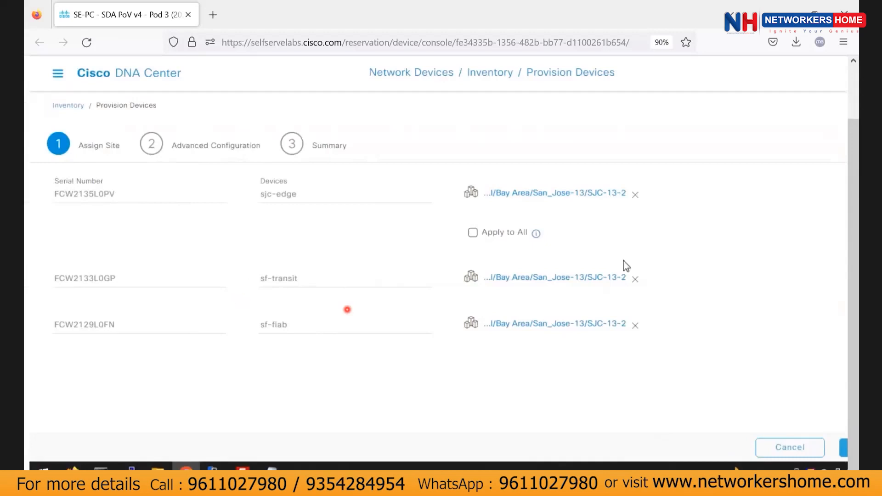
click(635, 278)
click(524, 277)
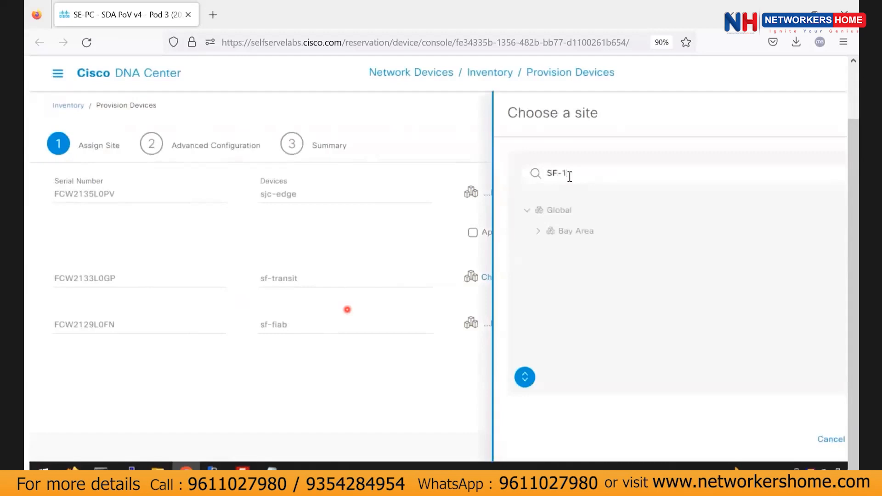
click(538, 231)
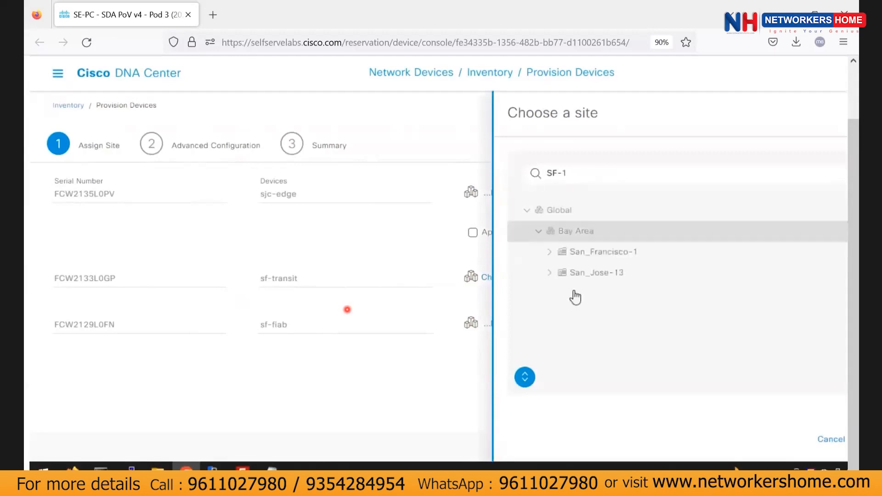
click(551, 273)
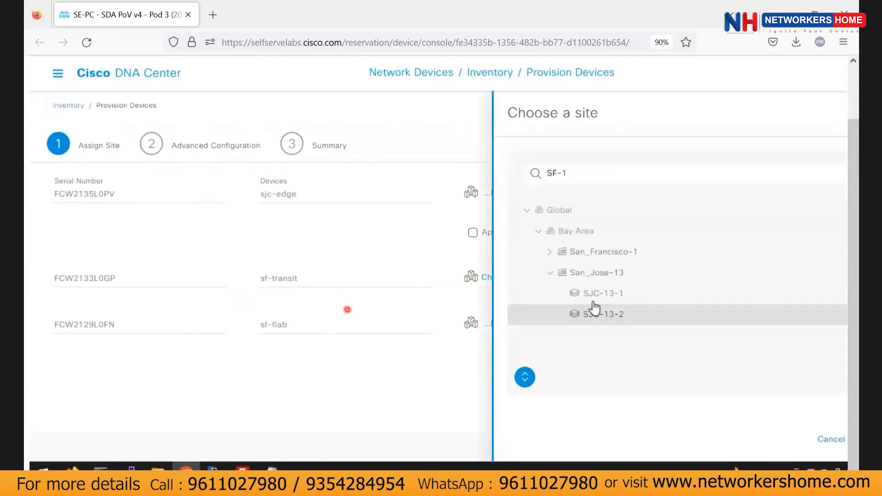
click(597, 294)
click(826, 440)
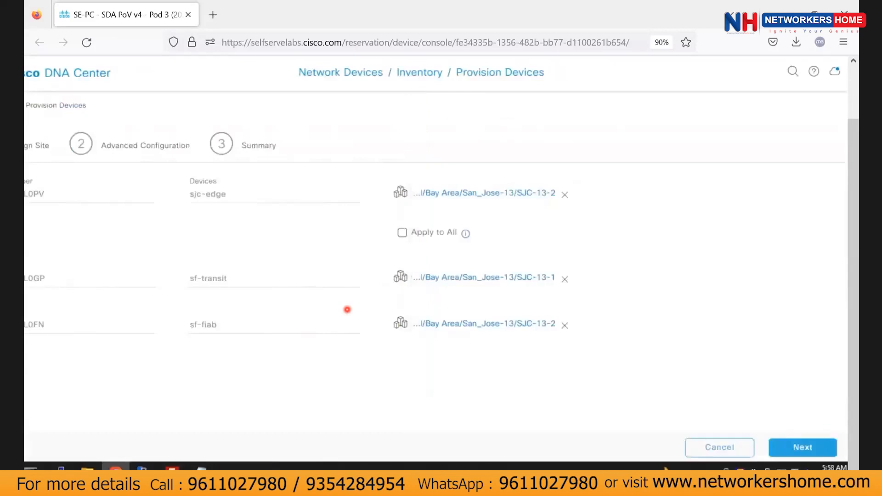
Assign sjc-edge and sf-fiab to site SJC-13-1 as well.
click(524, 196)
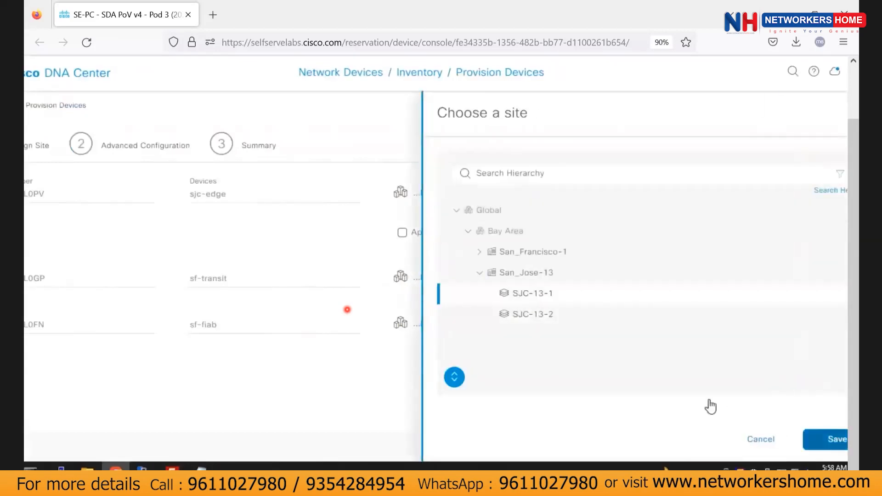
click(834, 439)
click(501, 323)
click(686, 296)
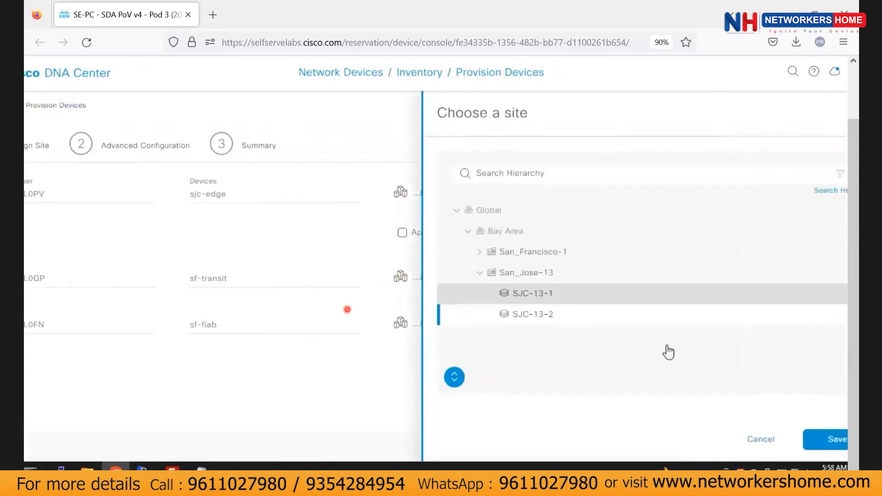
click(827, 439)
Advance to Advanced Configuration, then cancel the provisioning wizard.
click(801, 448)
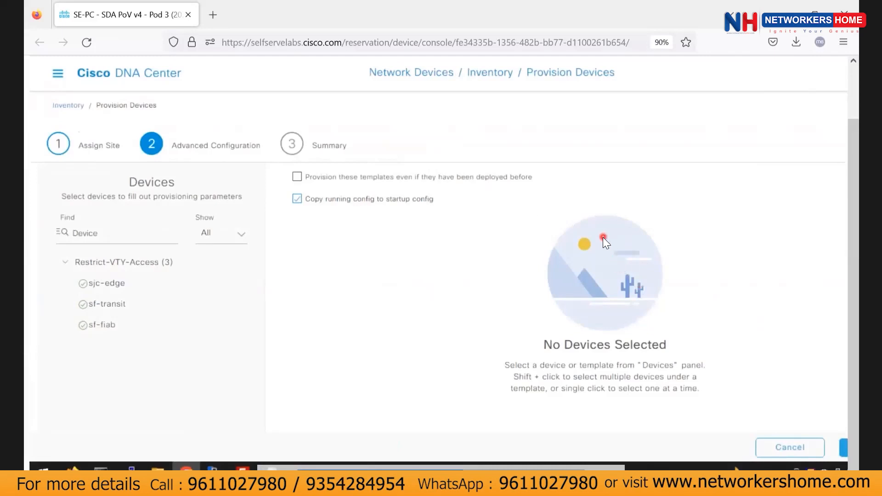
scroll(512, 317, right, 1)
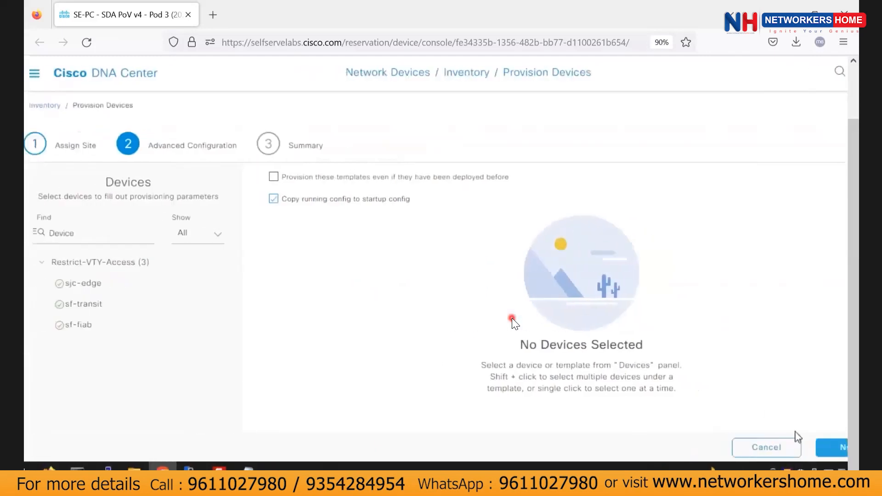
click(766, 446)
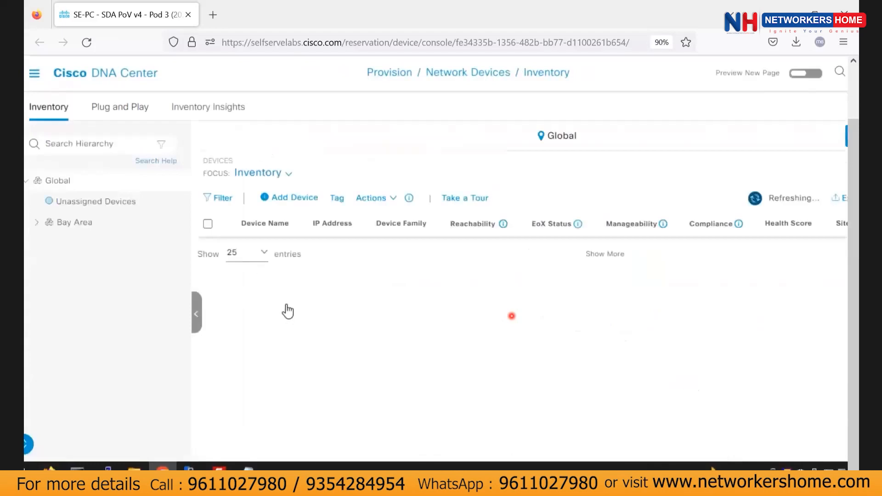
Reselect sf-transit, sjc-edge and sf-fiab and restart Provision Device.
scroll(217, 359, down, 1)
click(208, 338)
click(208, 401)
click(208, 306)
click(394, 239)
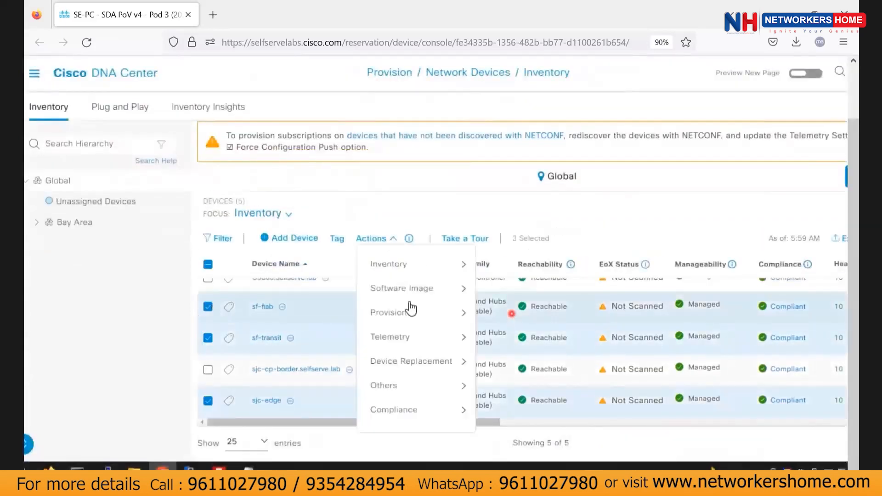
mouse_move(411, 314)
click(540, 345)
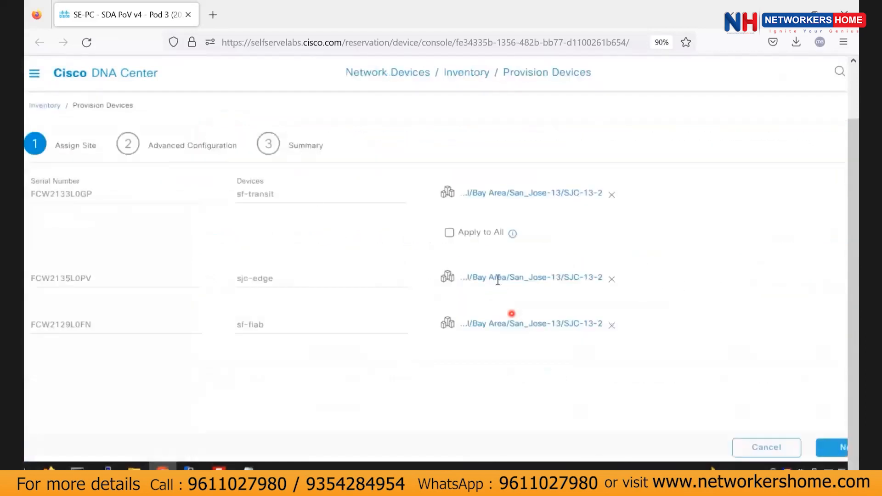
Assign sf-transit to site SF-1-2 under Bay Area > San_Francisco-1.
click(611, 194)
click(478, 198)
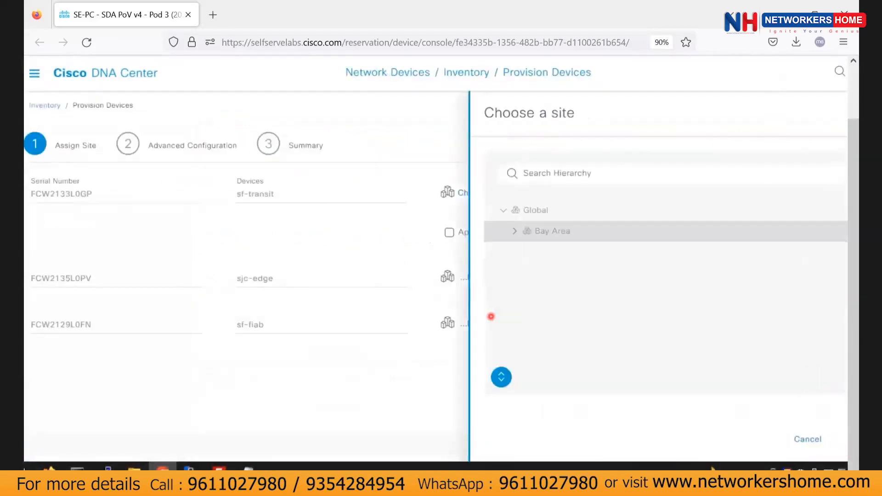
click(514, 232)
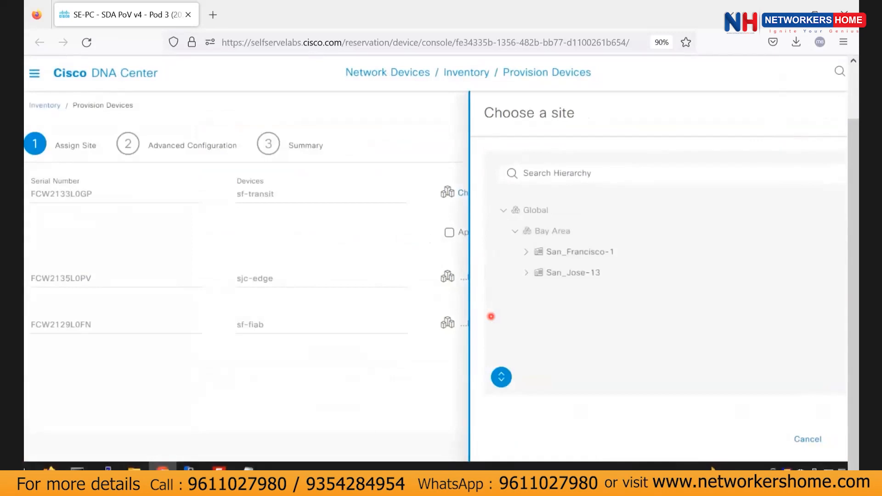
click(526, 252)
drag(580, 273, 839, 348)
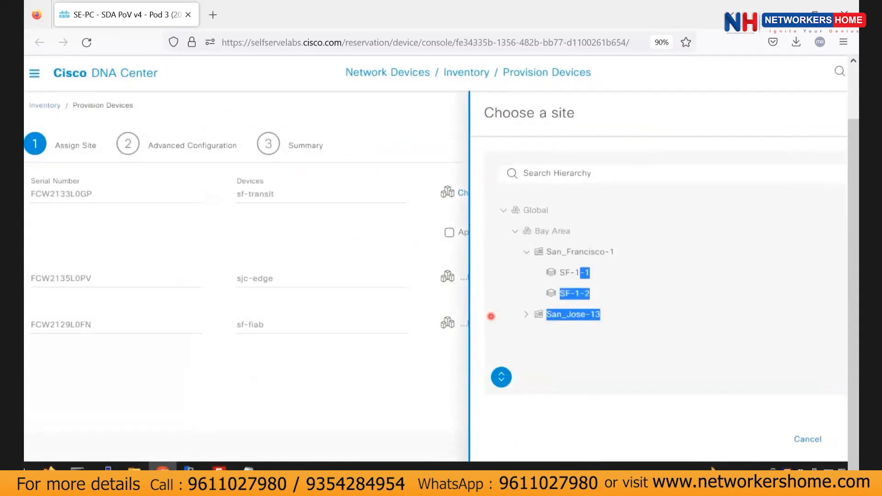
click(581, 296)
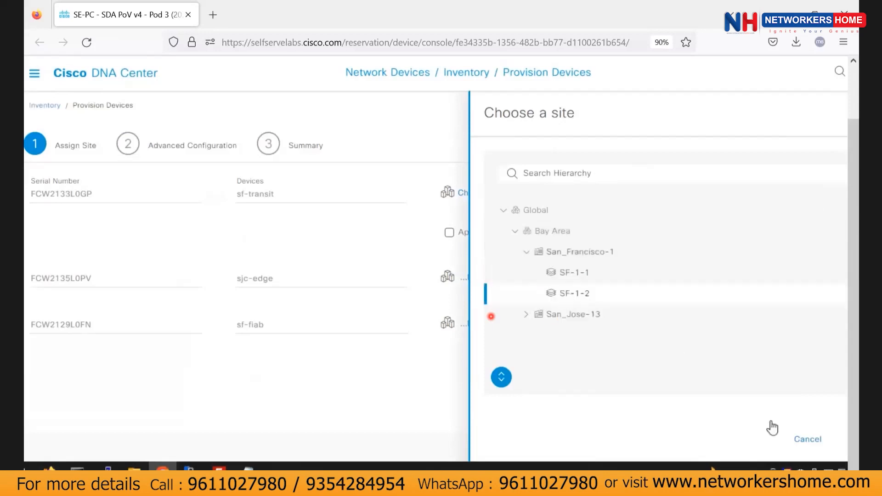
scroll(747, 411, right, 2)
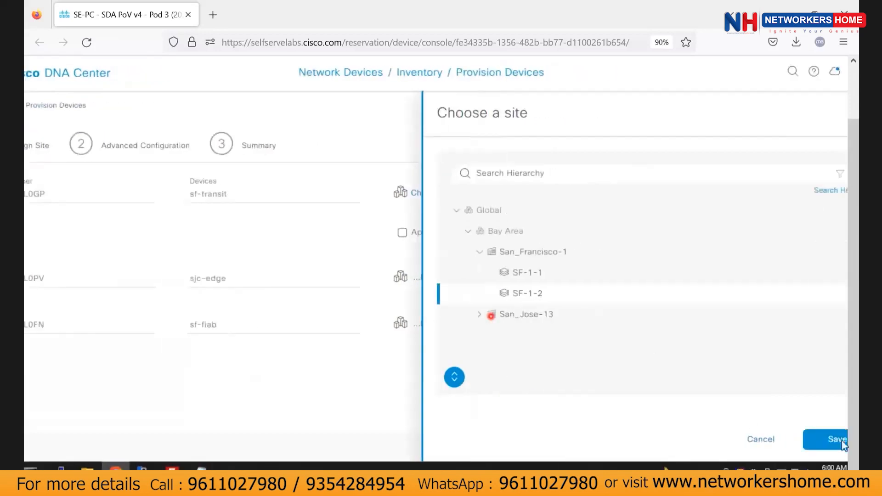
click(836, 439)
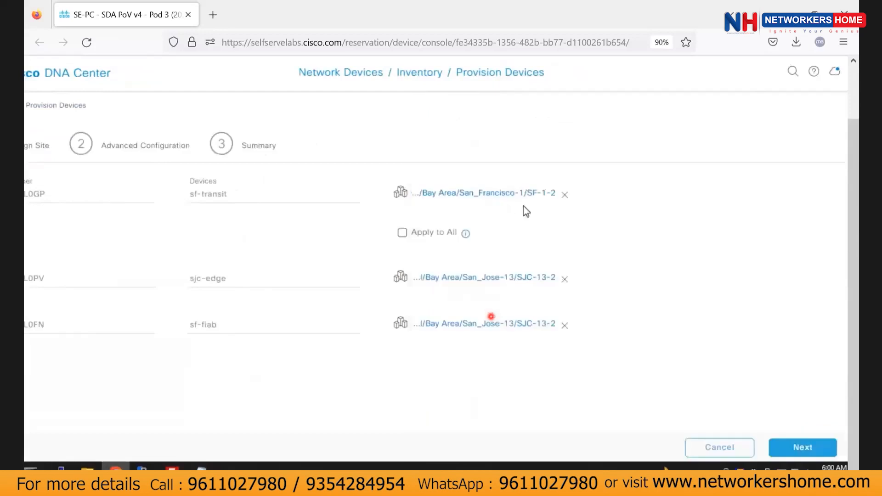
Assign sf-fiab to SF-1-1 and sjc-edge to SJC-13-1, then proceed to Advanced Configuration.
click(551, 278)
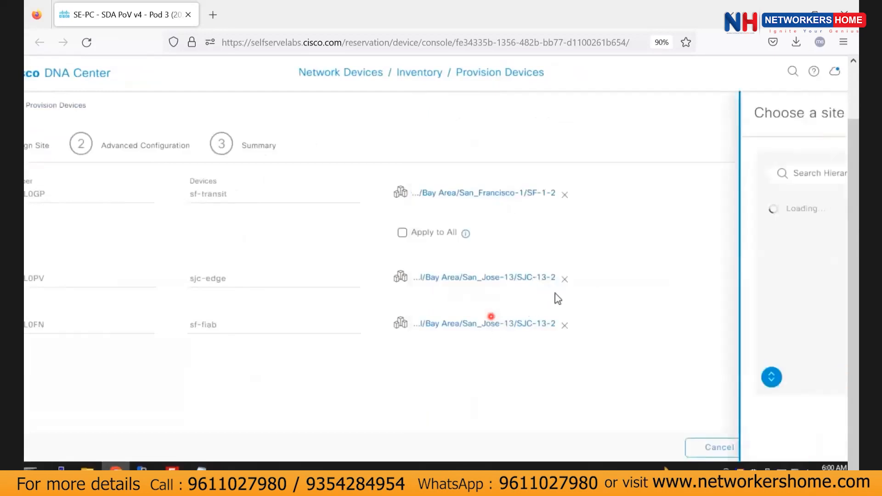
click(480, 252)
click(528, 271)
click(831, 439)
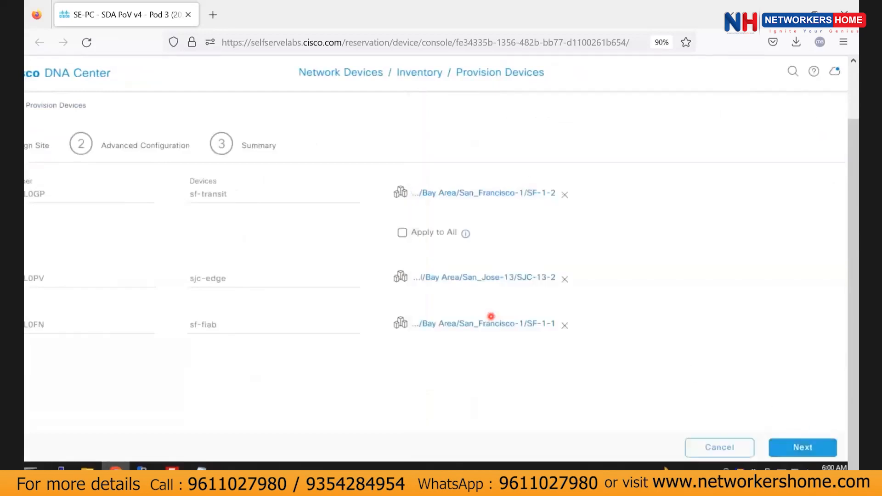
click(508, 282)
click(516, 294)
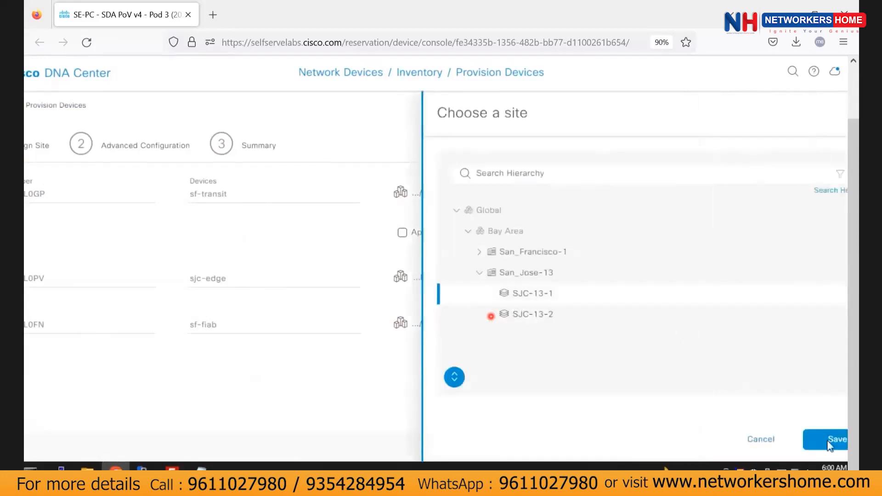
click(831, 440)
click(812, 448)
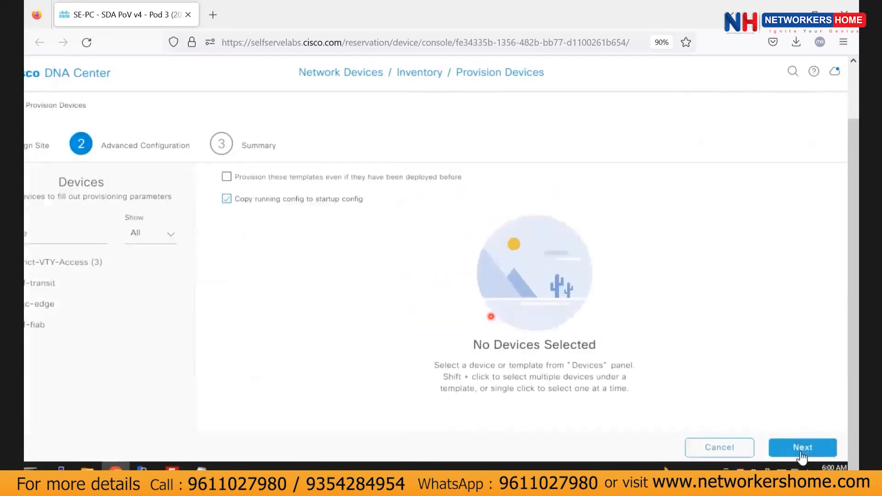
Review the Summary and deploy the provisioning to run Now as task Provision Device.
click(784, 449)
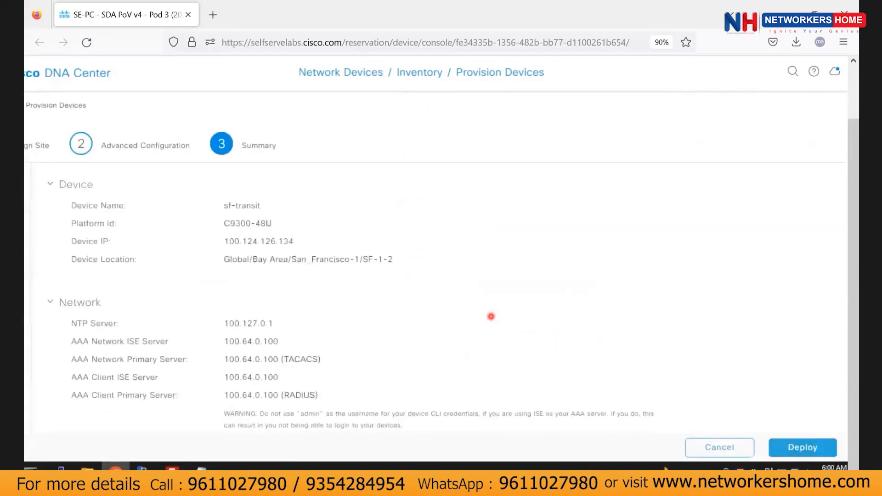
scroll(240, 319, down, 8)
click(819, 451)
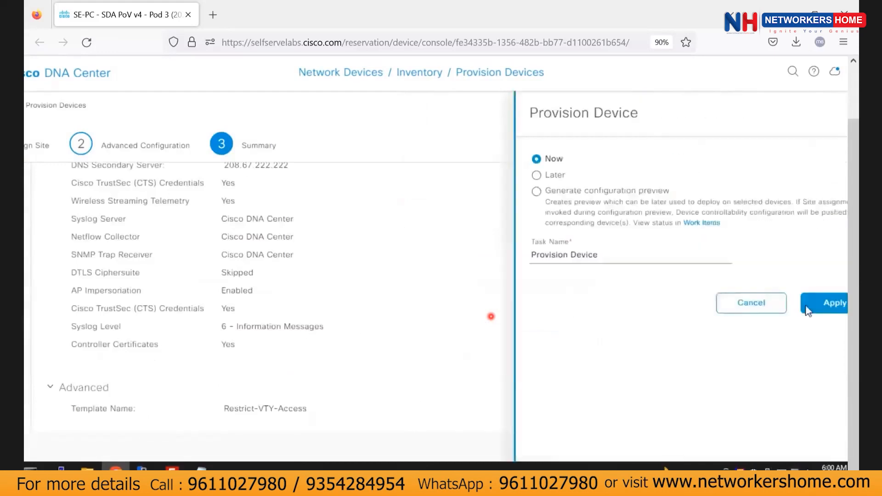
click(824, 303)
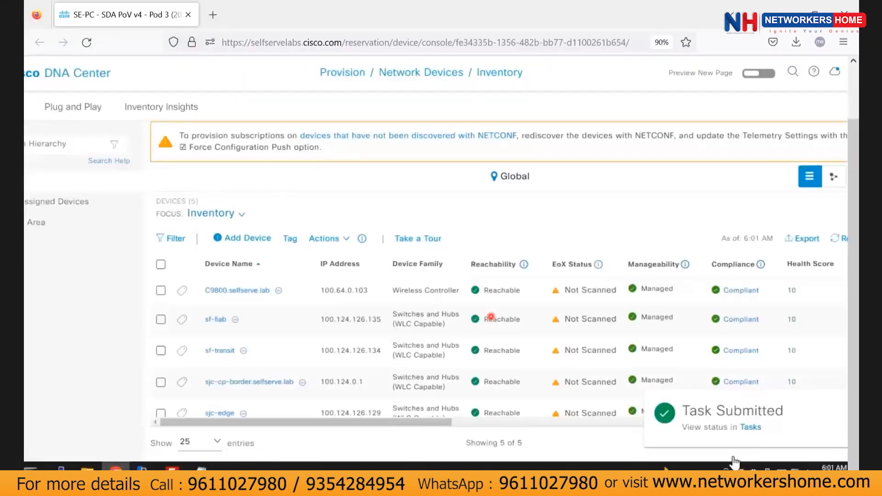
Open the Tasks list from the Task Submitted notification.
click(750, 427)
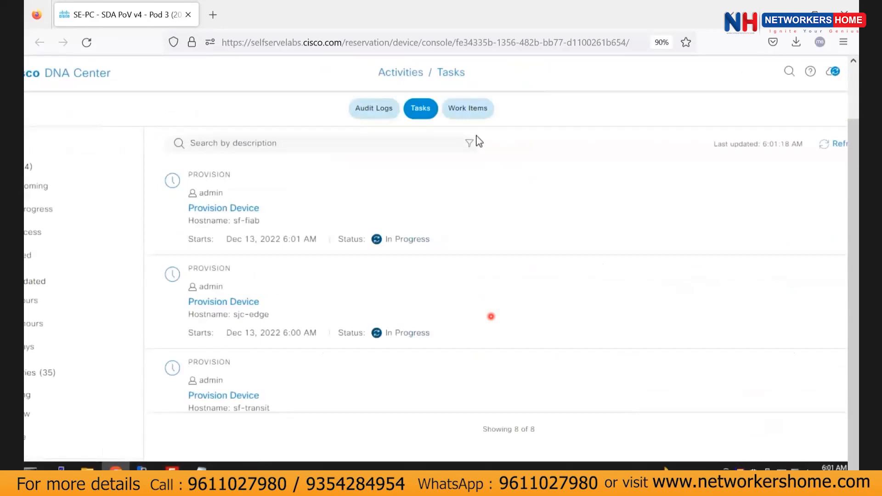
Refresh the provisioning task statuses and return to the DNA Center home page.
click(829, 146)
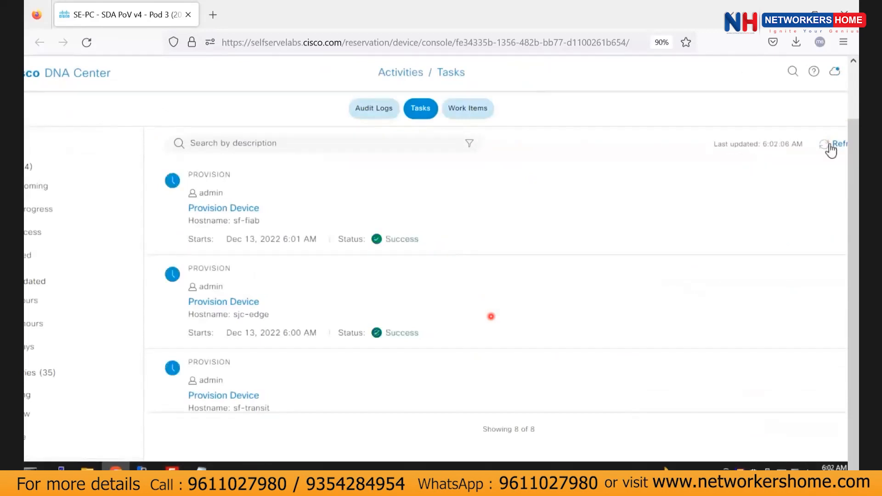
drag(287, 477, 226, 477)
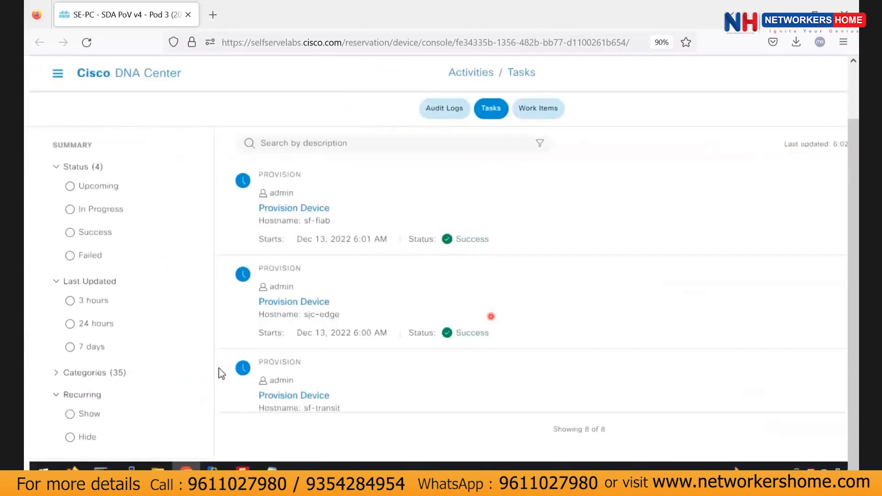
click(129, 74)
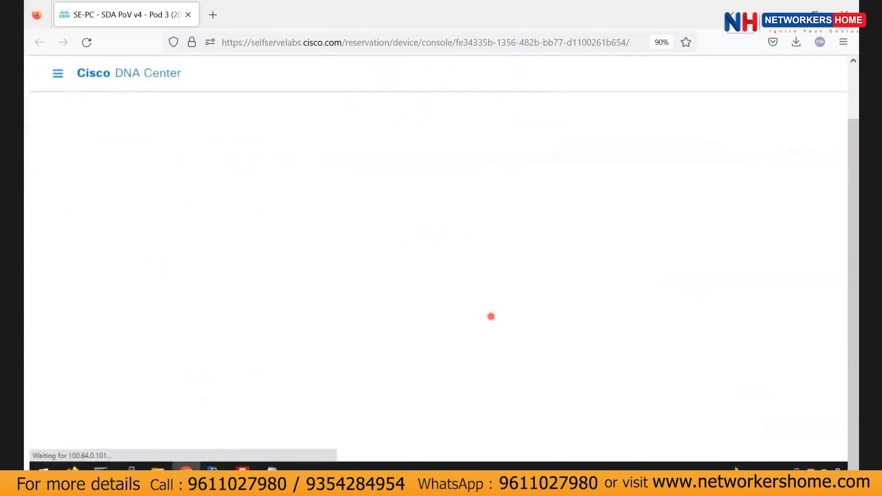
Open and close the main navigation menu a few times from the home dashboard.
click(58, 74)
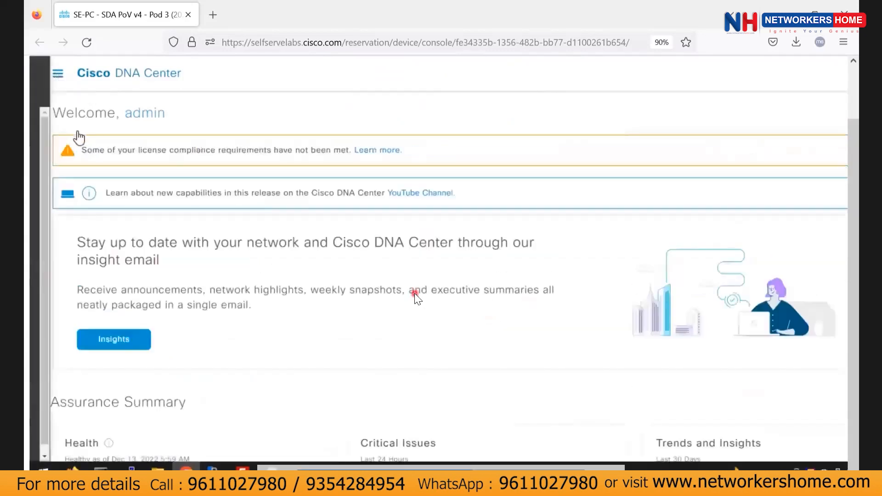
click(100, 168)
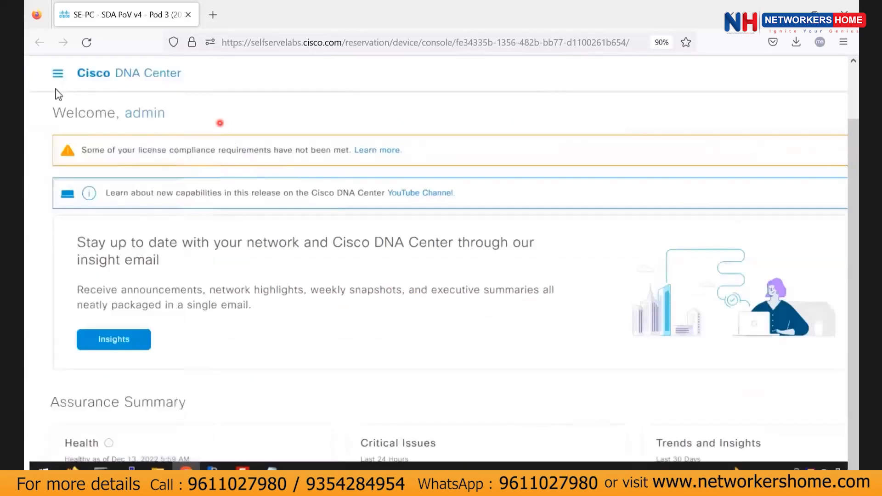
click(60, 74)
click(412, 184)
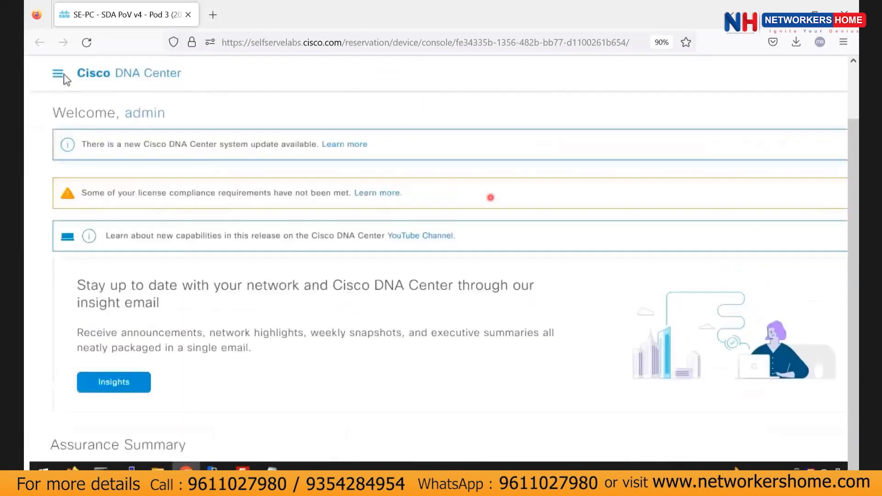
click(58, 75)
scroll(337, 379, down, 6)
scroll(294, 335, up, 5)
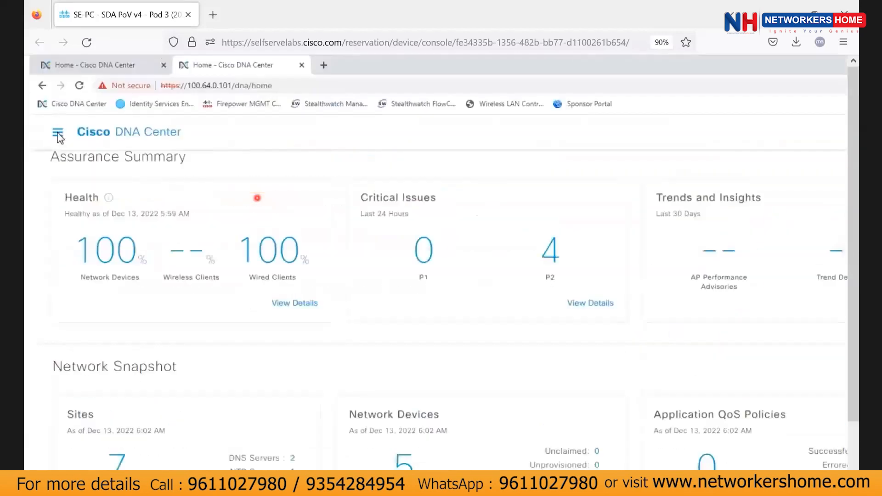
Navigate through the menu's Provision section to the SD-Access Virtual Networks page.
click(58, 134)
mouse_move(79, 235)
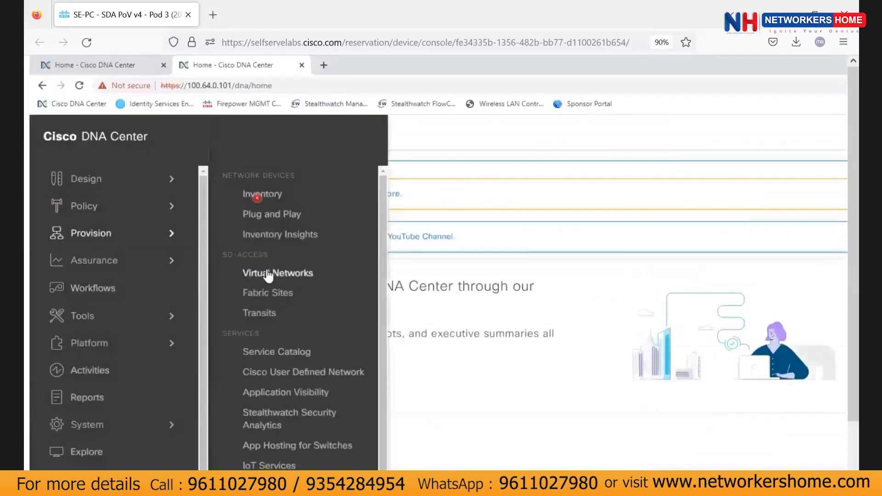
click(271, 272)
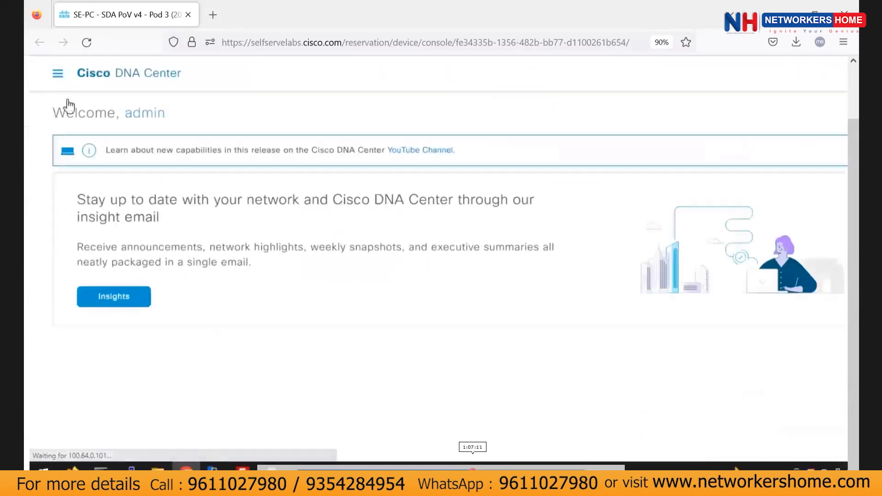
click(55, 73)
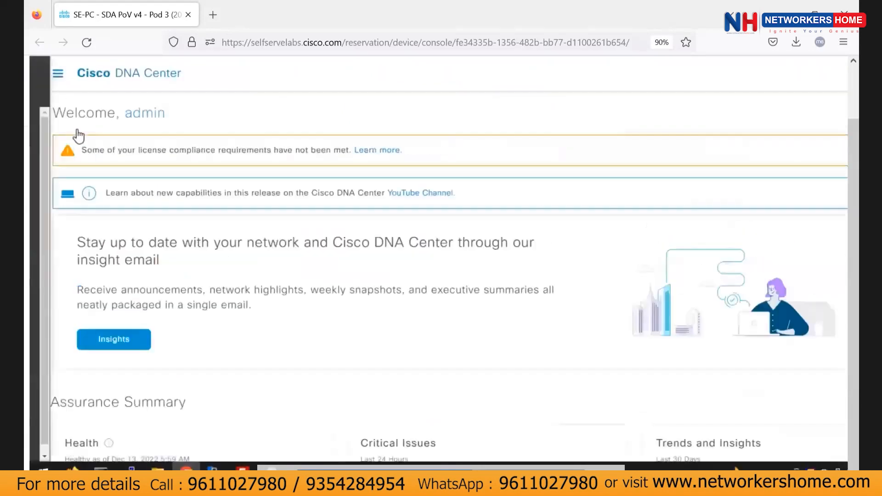
click(100, 170)
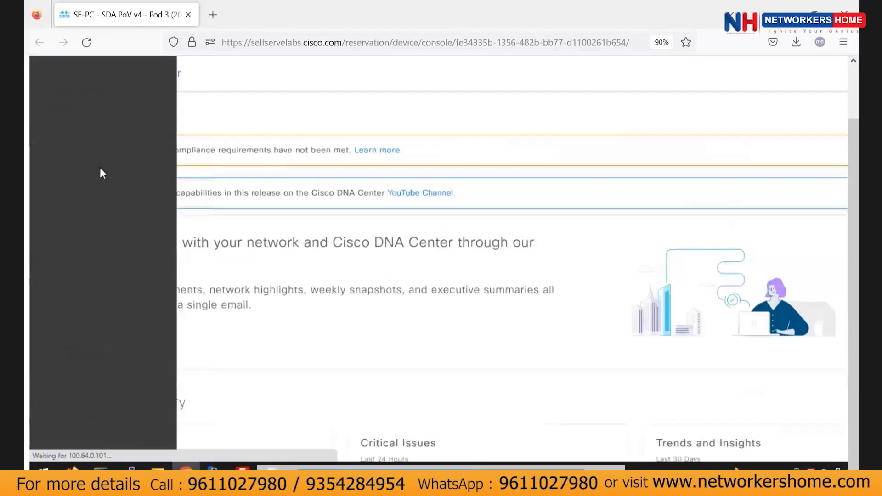
click(59, 77)
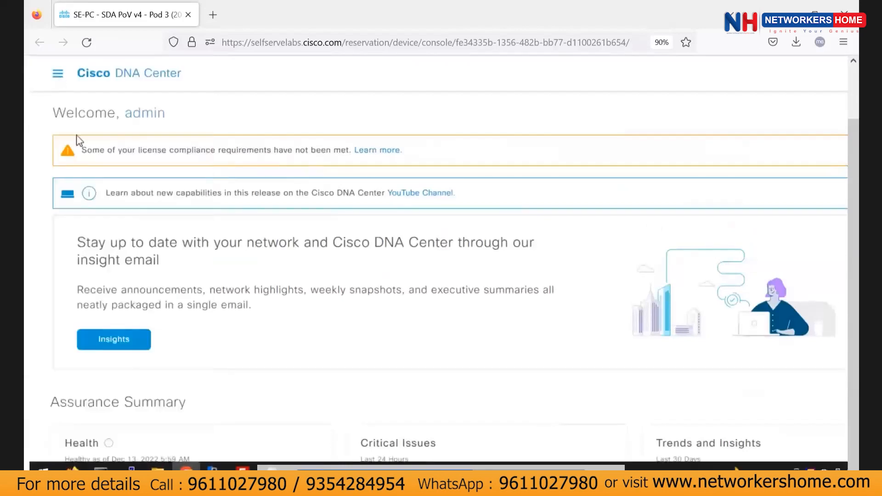
click(58, 75)
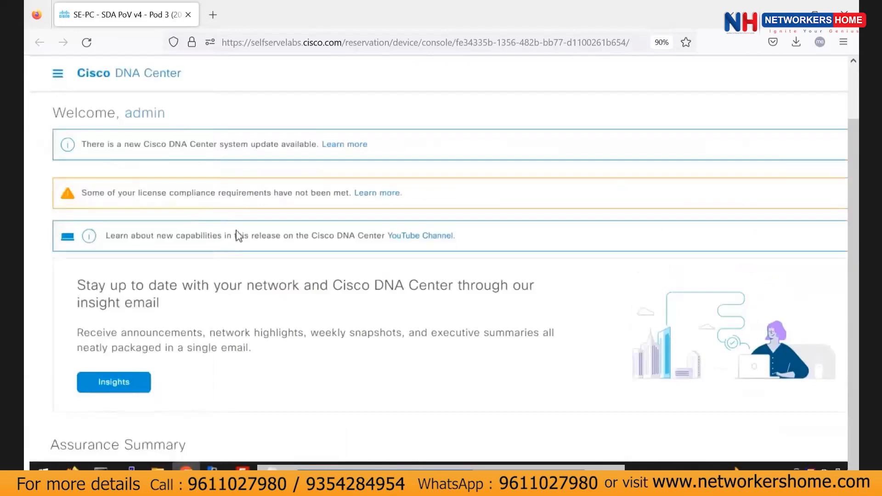
scroll(336, 378, down, 5)
scroll(73, 92, up, 2)
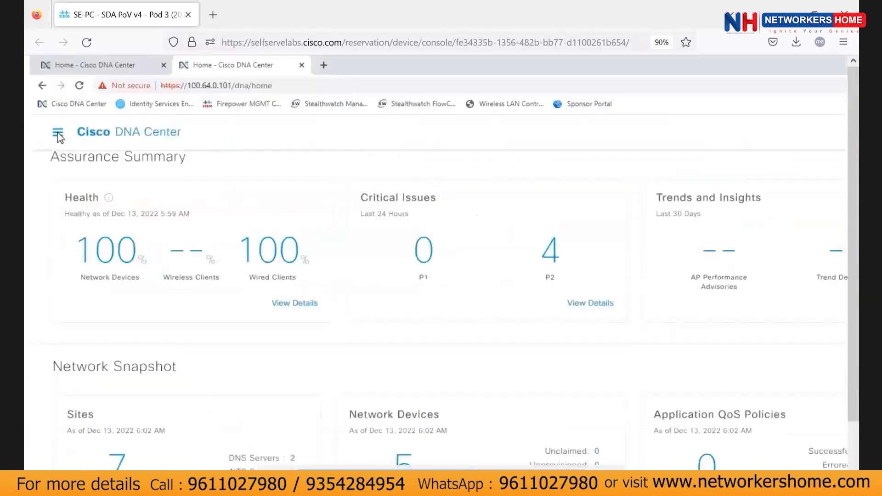
click(57, 135)
click(79, 232)
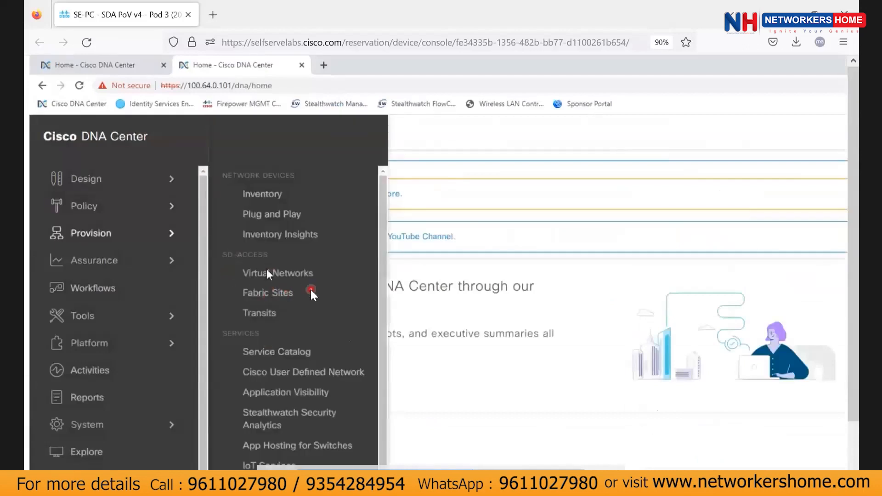
click(268, 273)
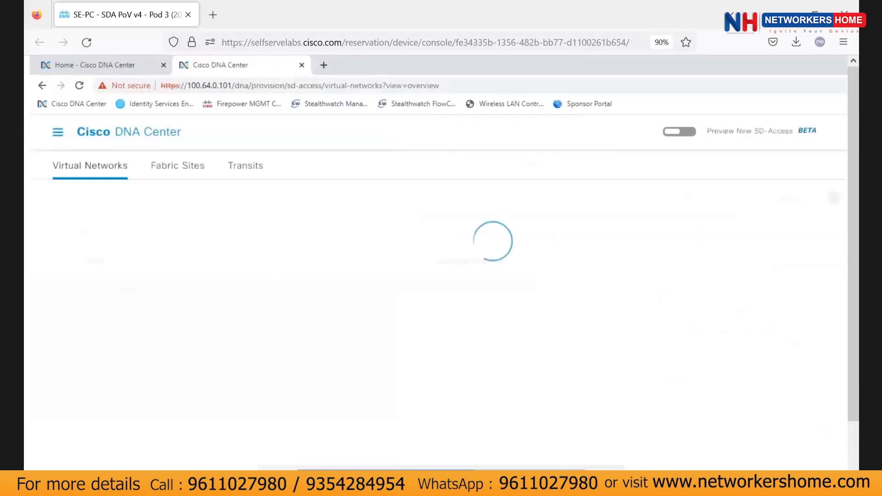
Dismiss the landing-page notice and create a virtual network named Campus.
scroll(512, 391, down, 1)
scroll(495, 427, up, 1)
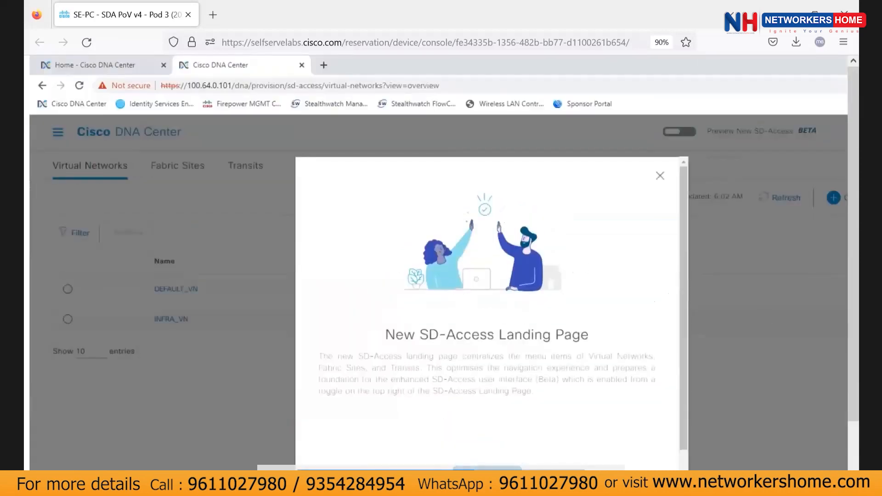
click(475, 474)
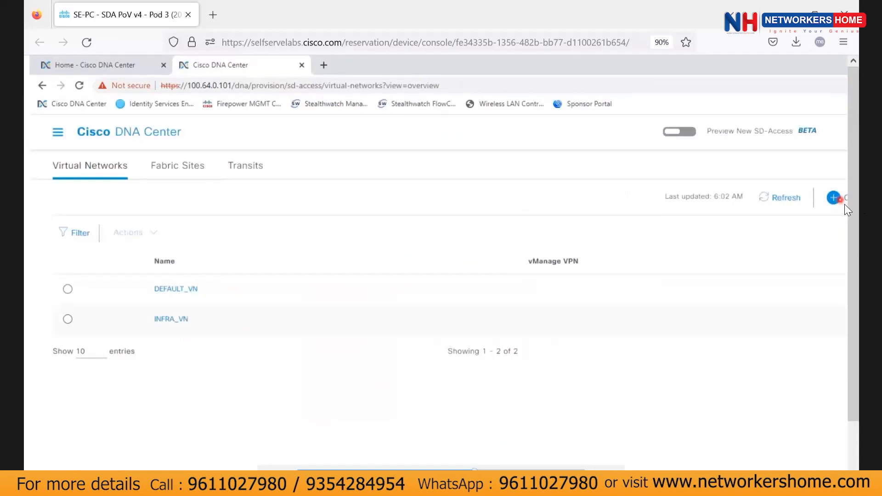
click(725, 199)
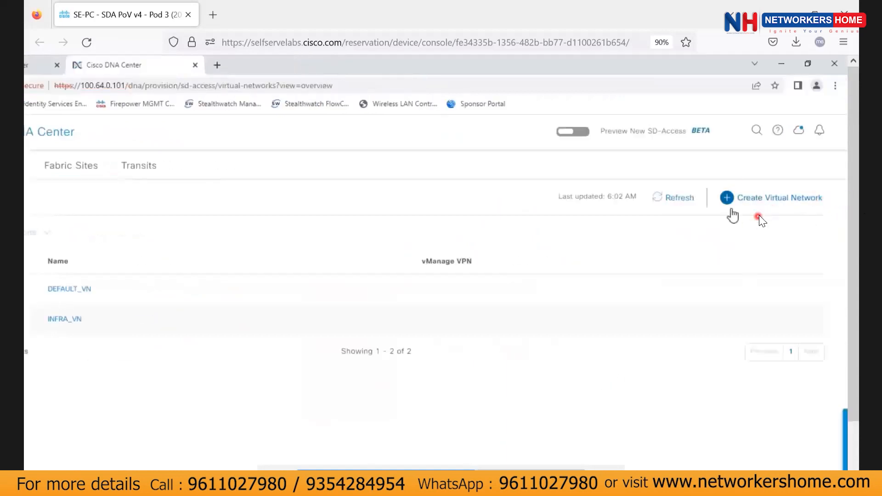
click(649, 235)
text(Campus)
scroll(667, 321, down, 3)
click(808, 436)
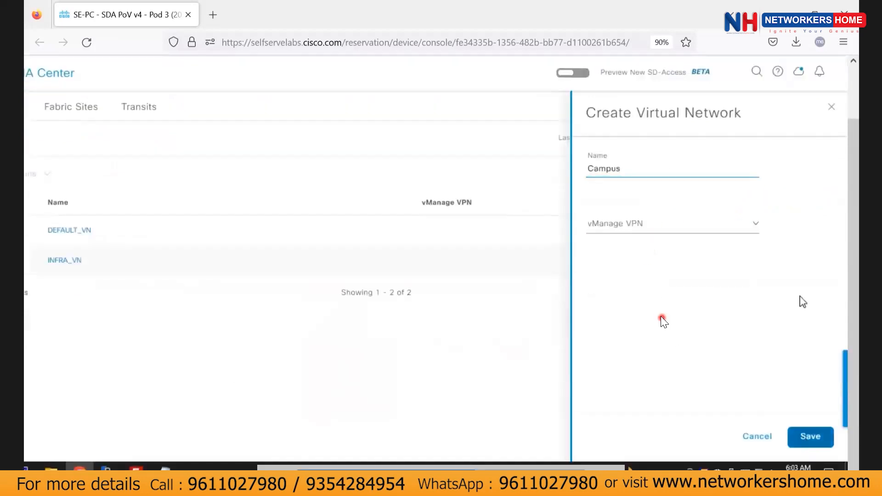
Create a second virtual network named Guest.
click(748, 142)
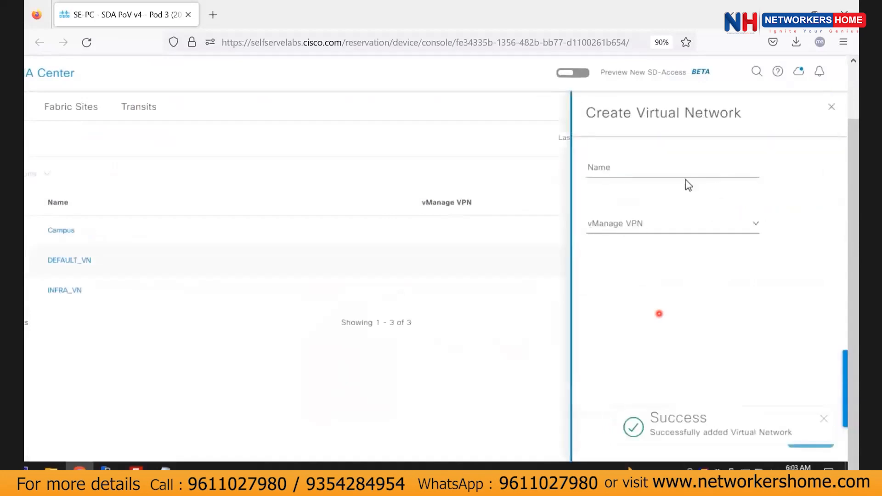
click(672, 173)
text(Guuest)
key(BackSpace)
click(809, 436)
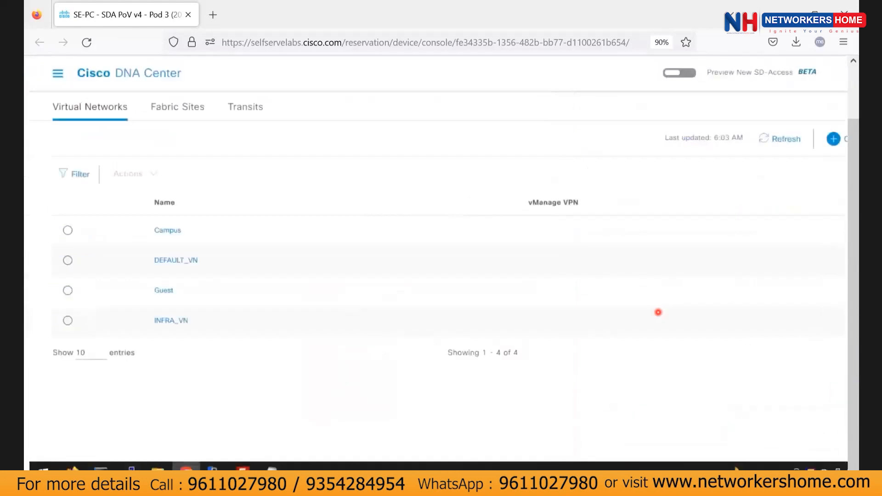
Advance the lab guide to Transit and Fabric Creation, then open the Transits page.
click(387, 480)
click(616, 450)
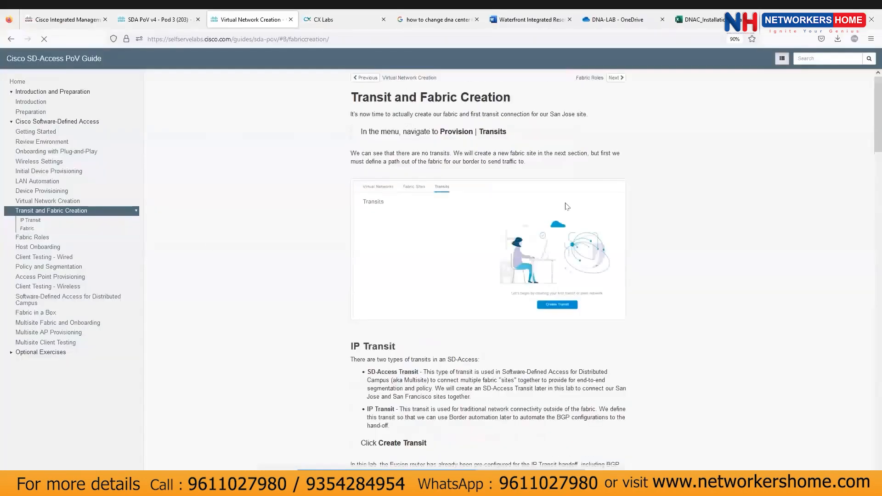
key(alt+Tab)
click(240, 110)
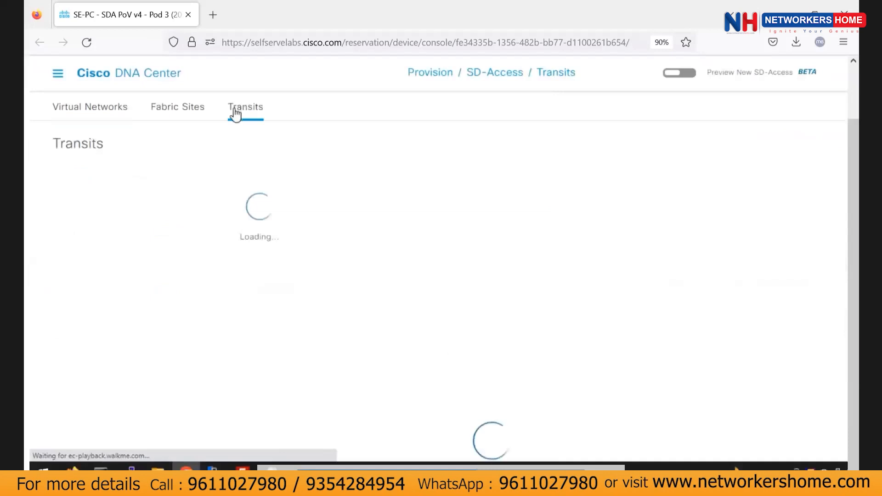
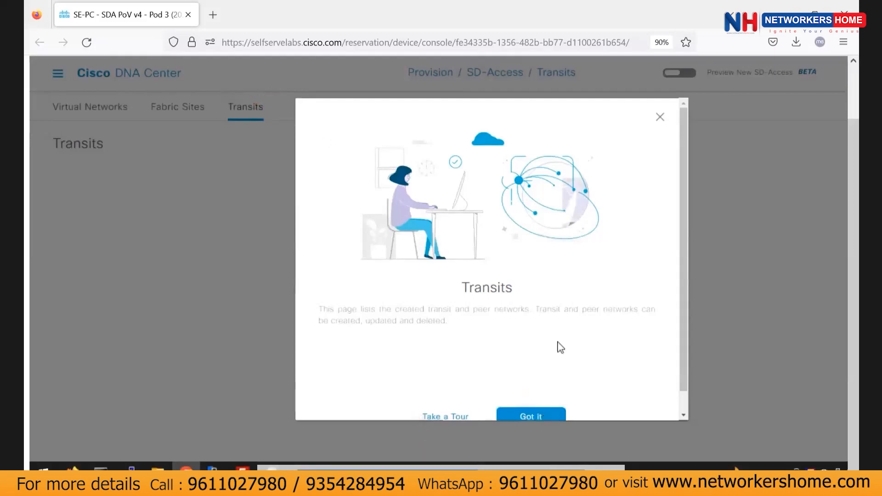
Dismiss the Transits introduction and start a new transit named Bay Area Transit.
scroll(559, 347, down, 1)
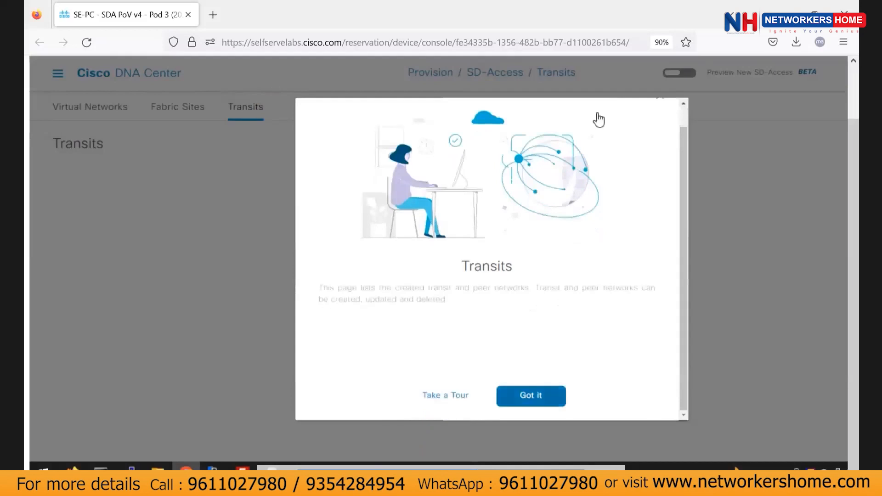
click(536, 401)
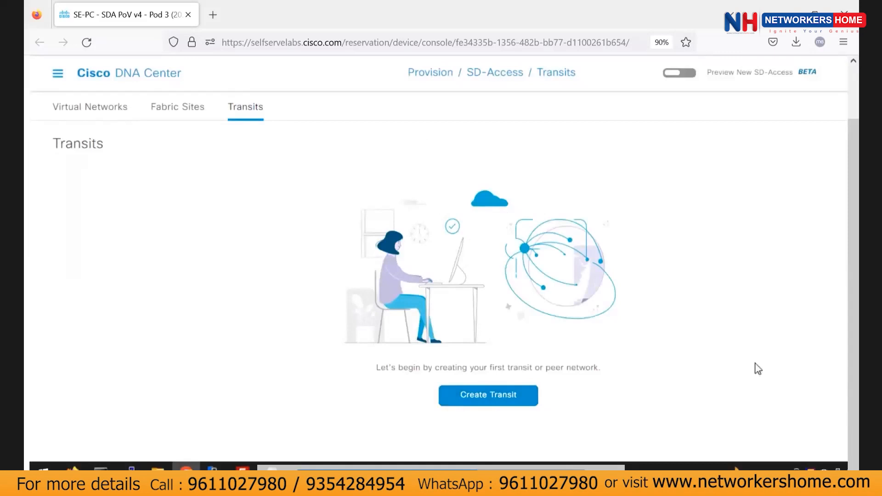
click(490, 389)
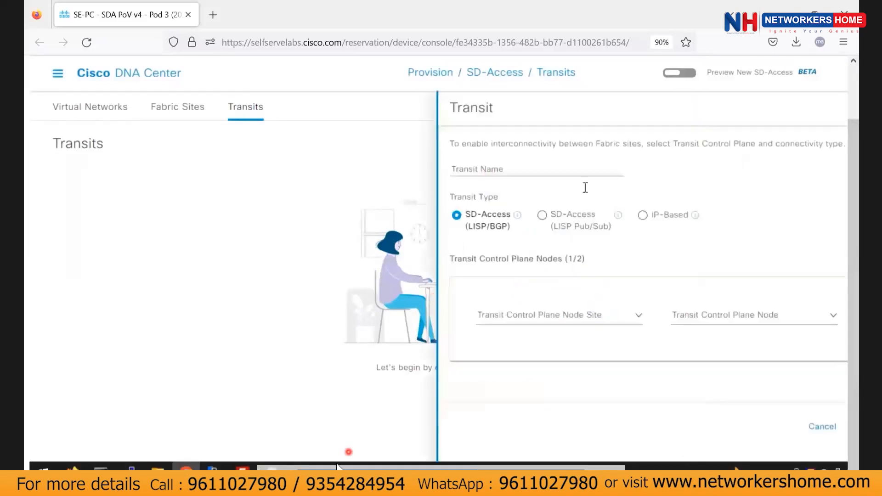
click(535, 171)
text(Base)
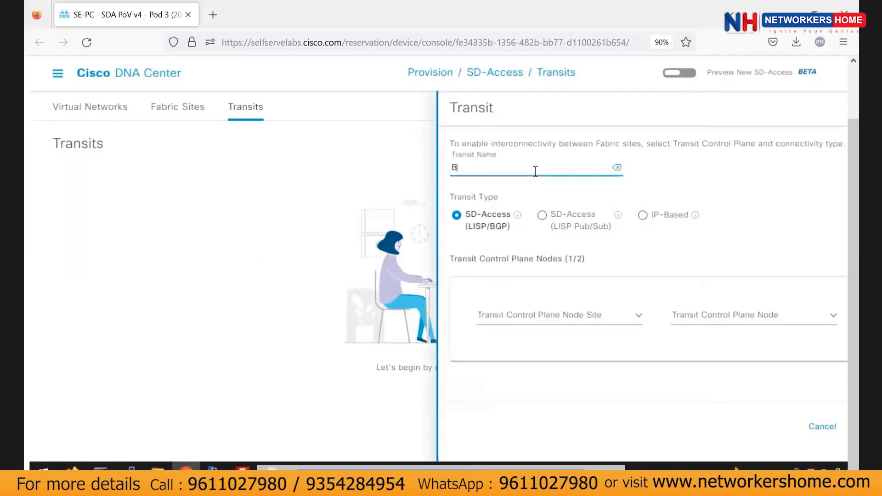
key(BackSpace)
key(BackSpace)
text(y Are)
key(Left)
key(BackSpace)
key(Right)
key(Right)
text(a Trann)
text(it)
Make the transit IP-based with ASN 65535 and save it.
click(642, 215)
click(492, 296)
text(6)
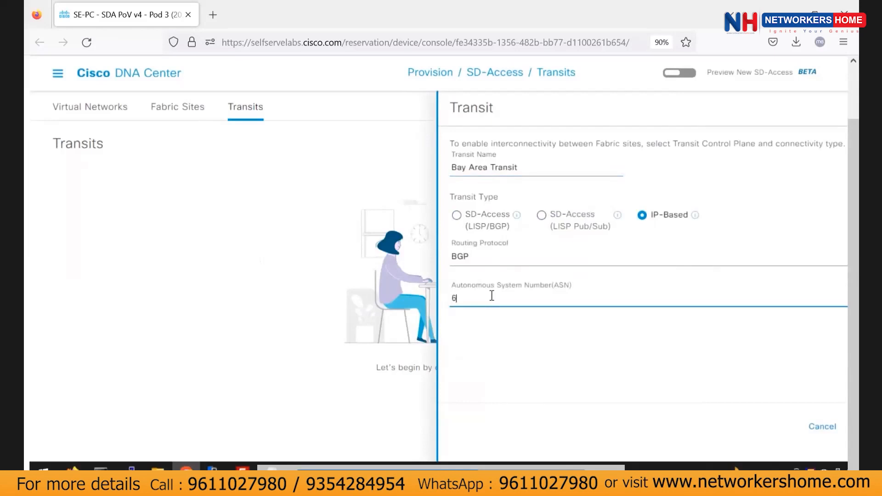
text(e5)
key(Left)
text(e53)
text(5)
key(Left)
key(BackSpace)
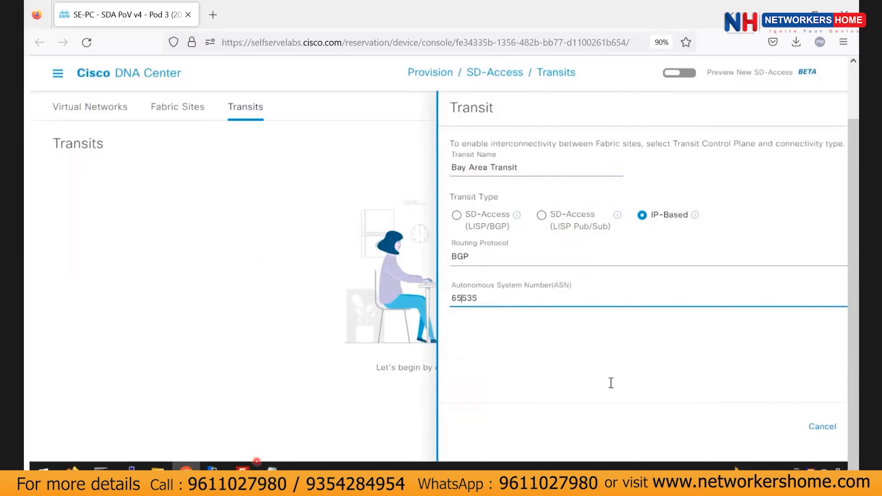
drag(717, 473, 765, 473)
click(826, 430)
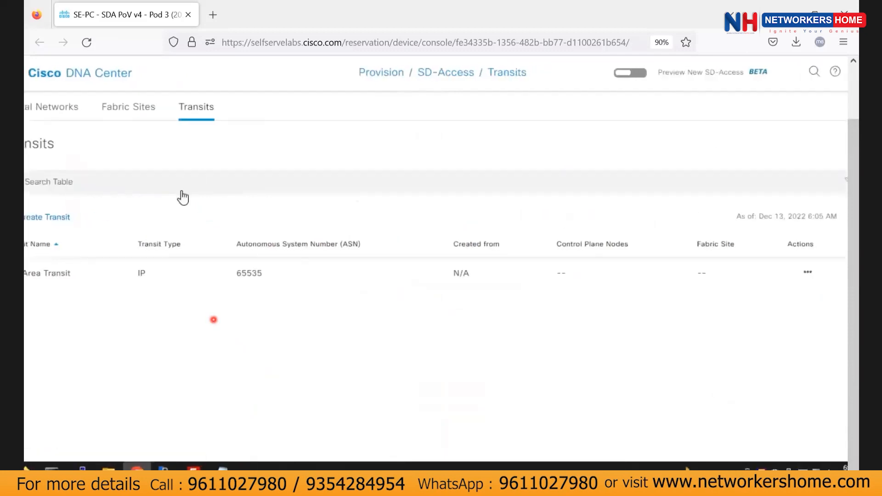
click(163, 111)
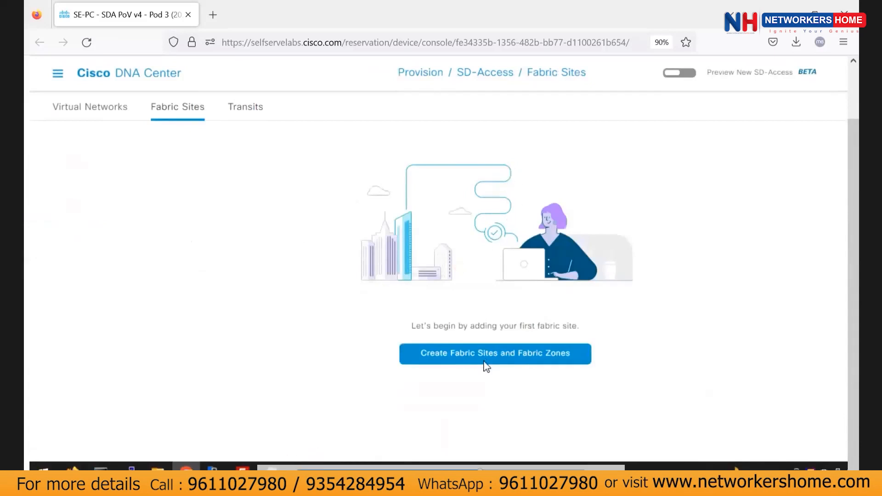
Start a new fabric site and pick San_Jose-13 under Bay Area as its location.
click(483, 361)
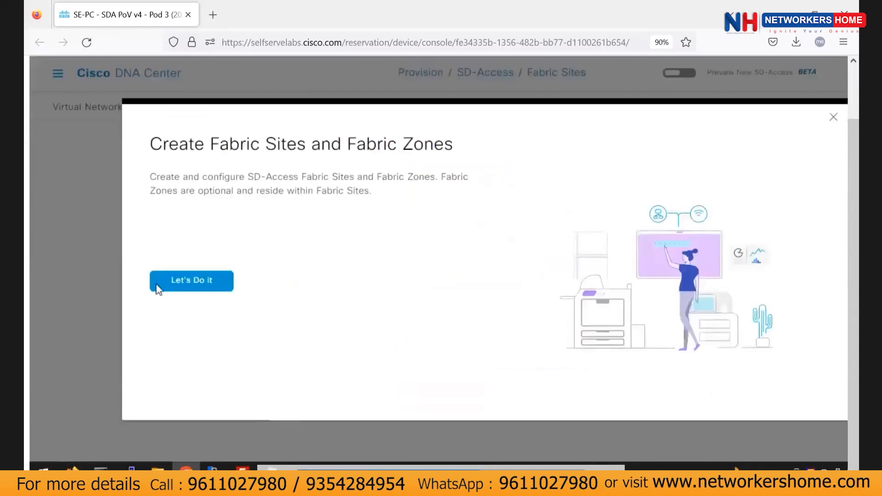
click(156, 284)
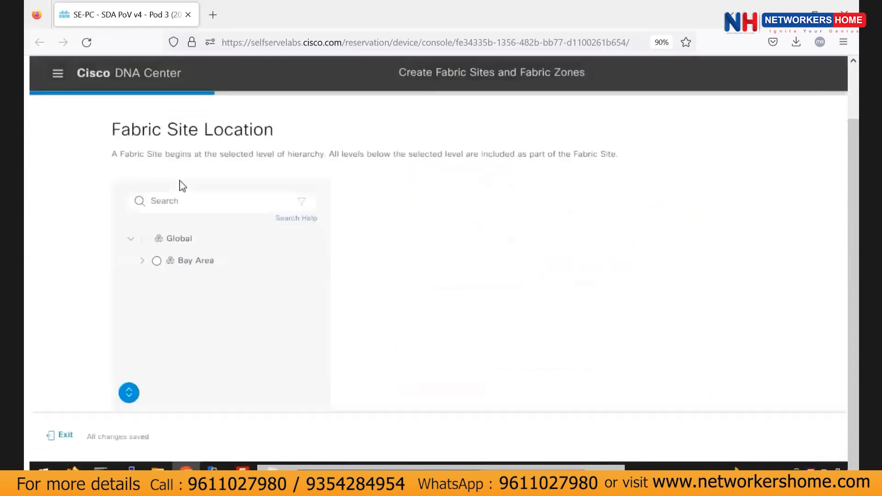
click(151, 265)
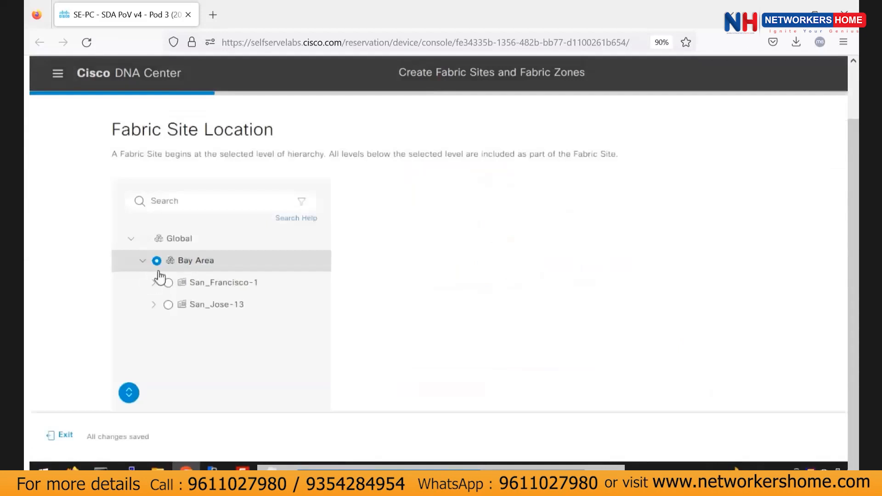
click(169, 305)
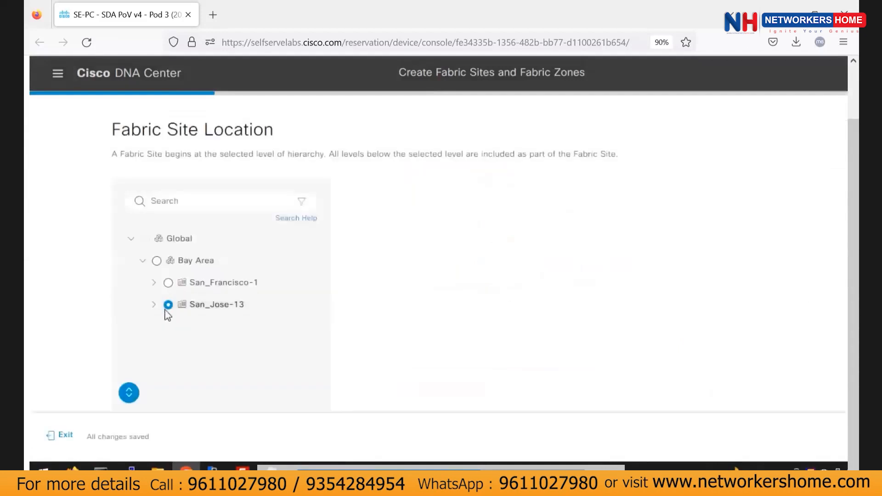
scroll(601, 260, down, 1)
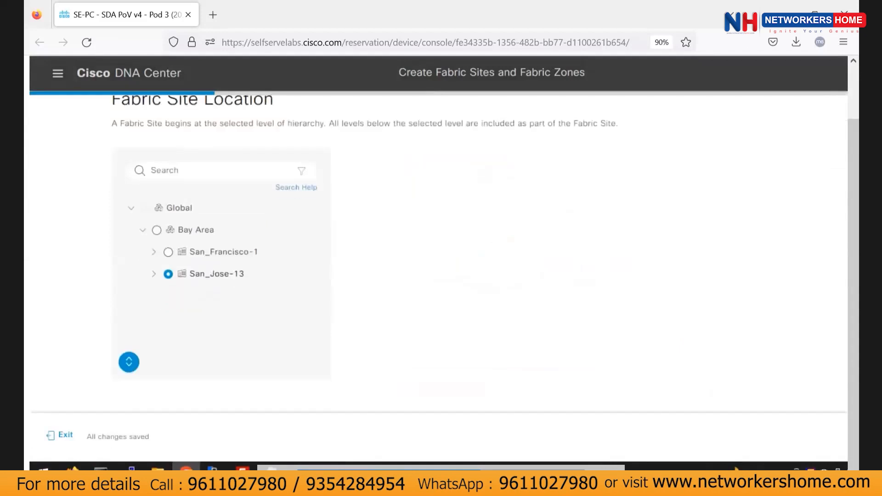
key(alt+Tab)
scroll(316, 276, down, 1)
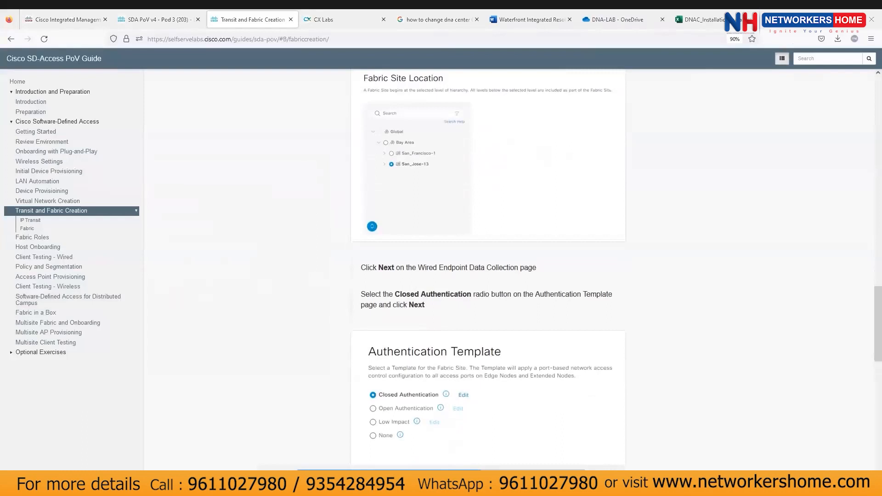
Advance the wizard and review the fabric site settings chosen so far.
key(alt+Tab)
click(768, 437)
scroll(213, 277, left, 2)
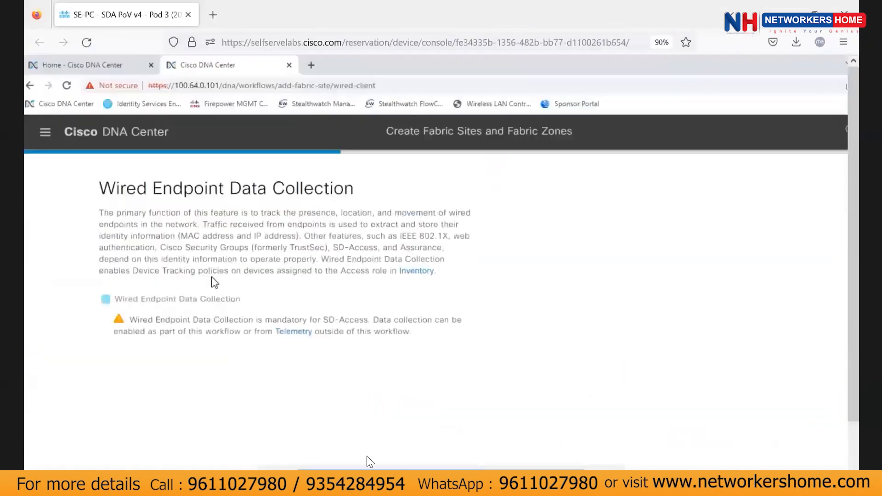
click(720, 437)
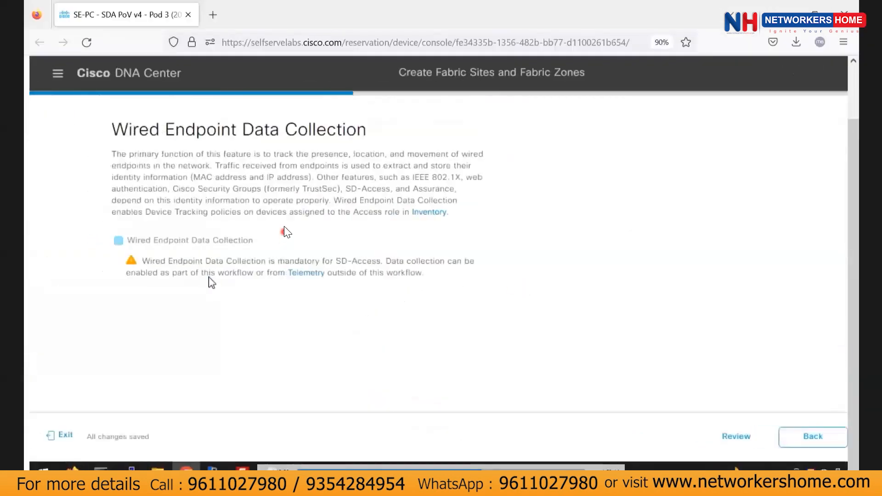
scroll(433, 133, down, 2)
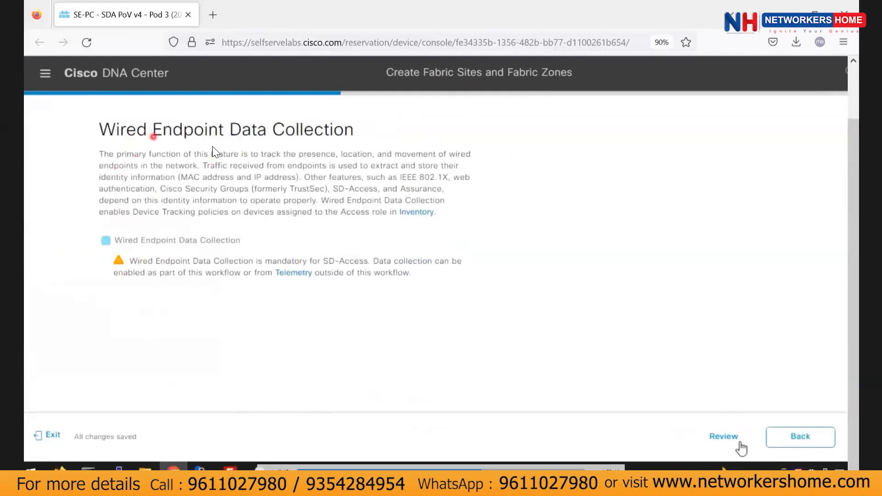
click(723, 436)
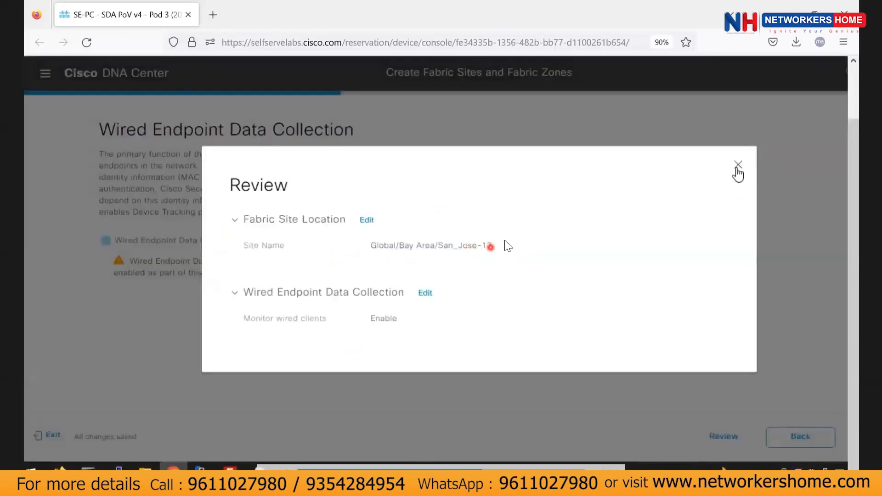
click(738, 165)
Go back to Fabric Site Location, then advance to Wired Endpoint Data Collection.
click(793, 439)
scroll(405, 280, down, 2)
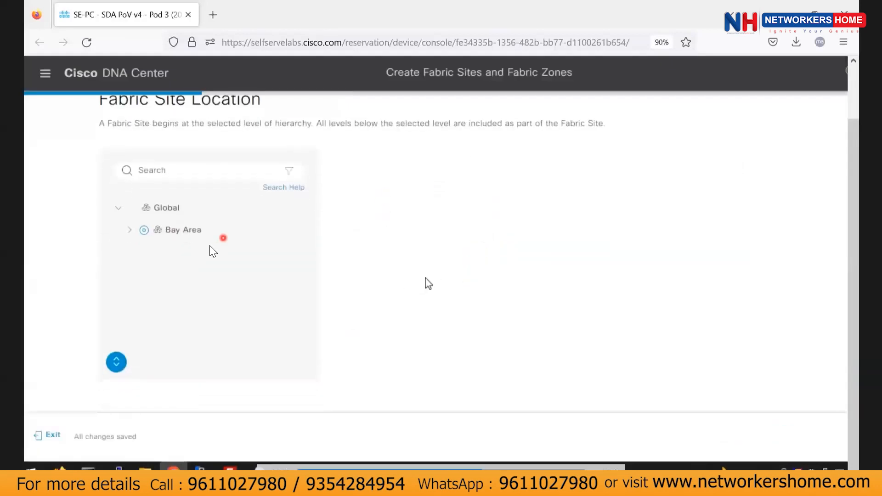
scroll(314, 232, up, 2)
scroll(429, 283, up, 1)
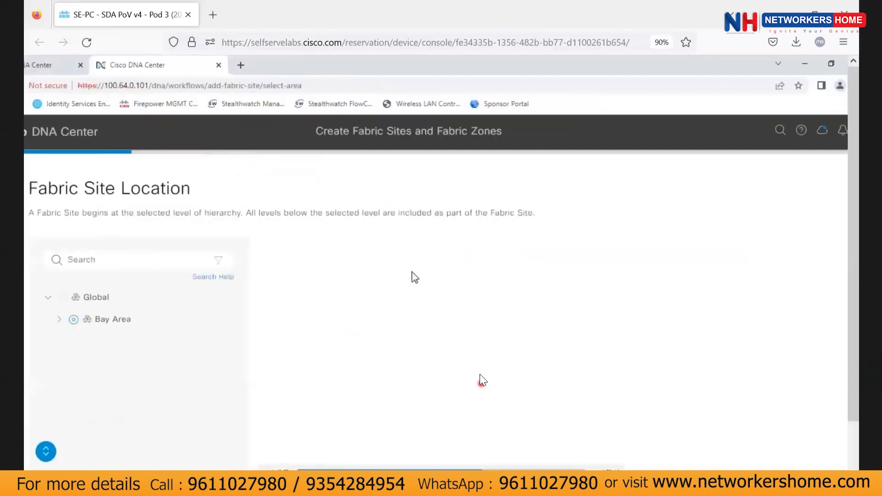
scroll(379, 261, right, 2)
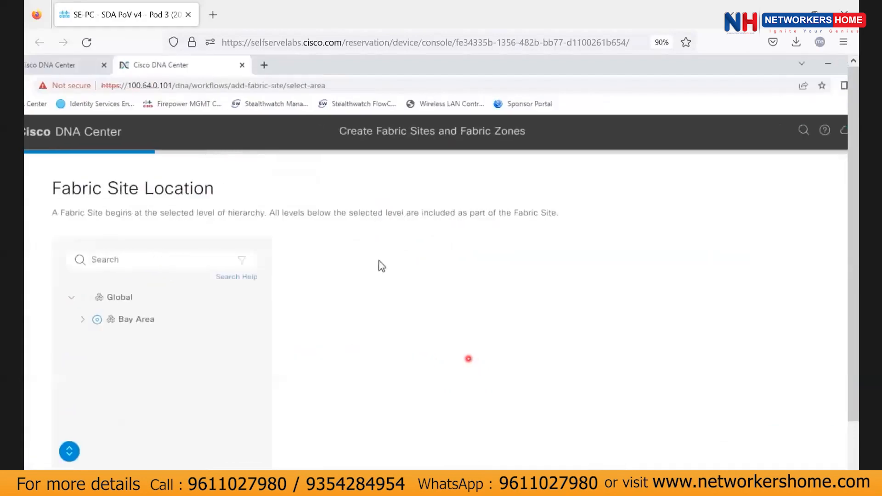
scroll(379, 261, down, 2)
click(783, 435)
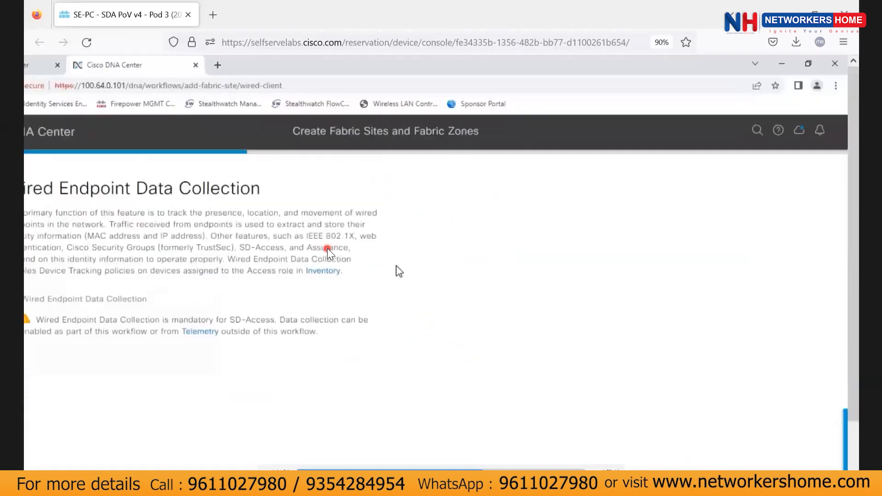
Keep wired client monitoring enabled and move on to the Authentication Template step.
click(780, 436)
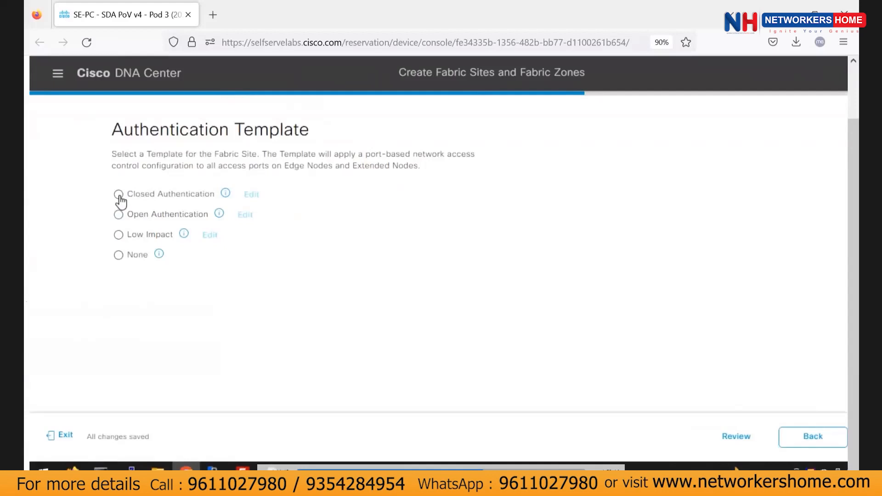
Choose the Closed Authentication template, compare it with the others, and reach the Summary.
click(119, 196)
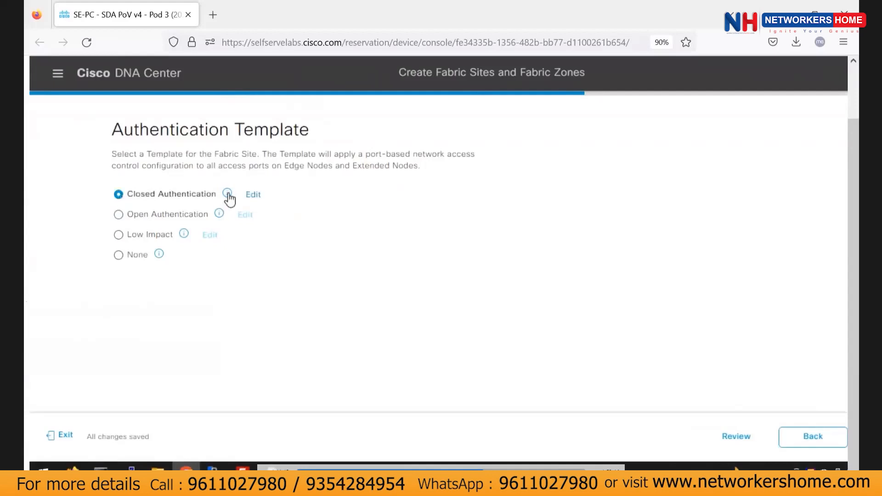
mouse_move(229, 198)
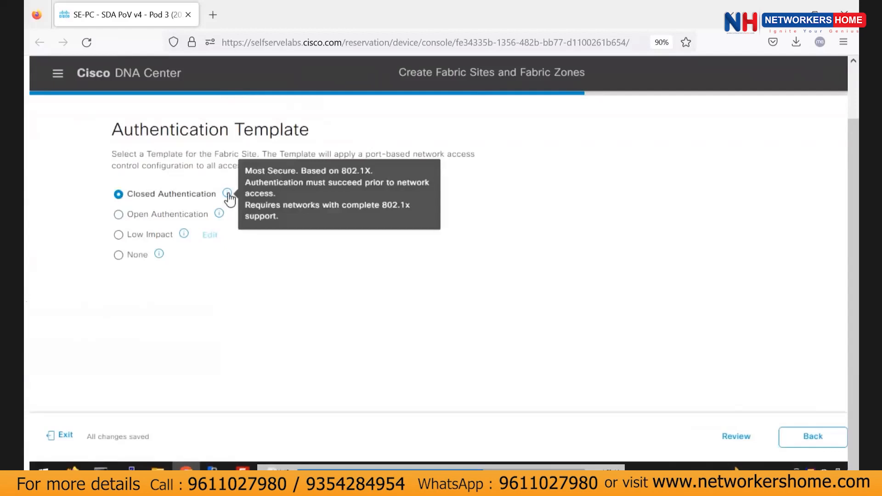
mouse_move(220, 220)
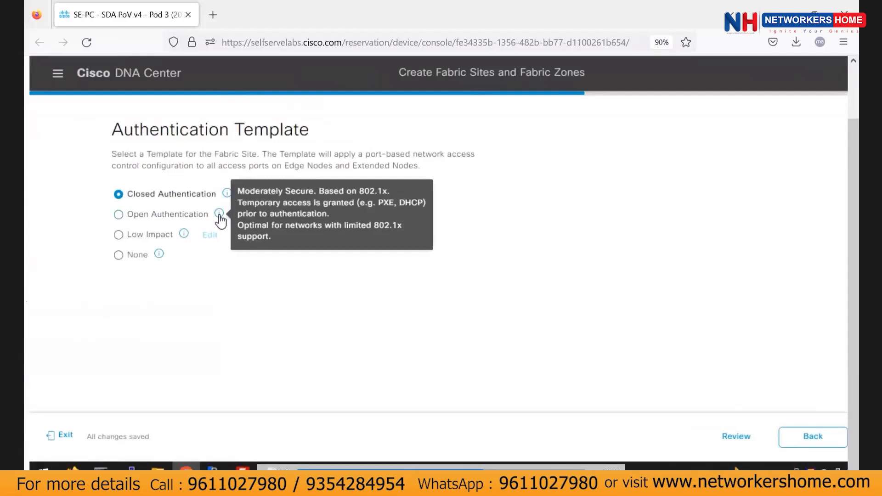
mouse_move(183, 241)
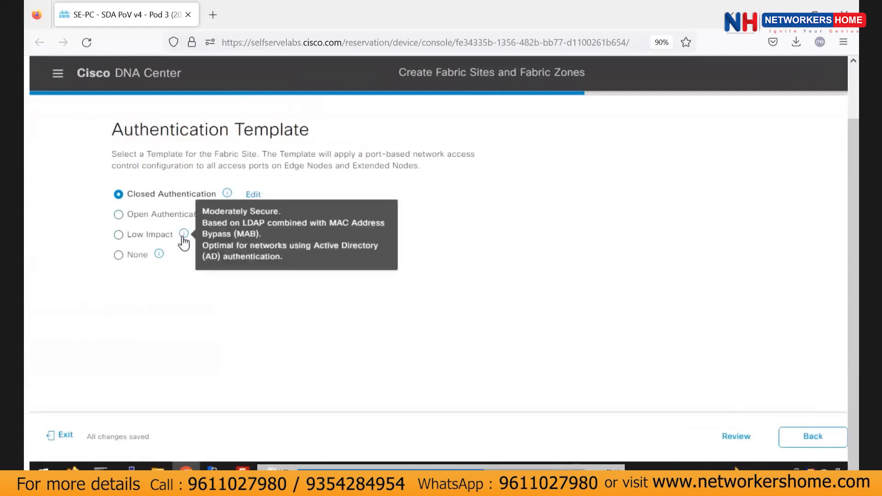
scroll(695, 360, right, 2)
click(822, 434)
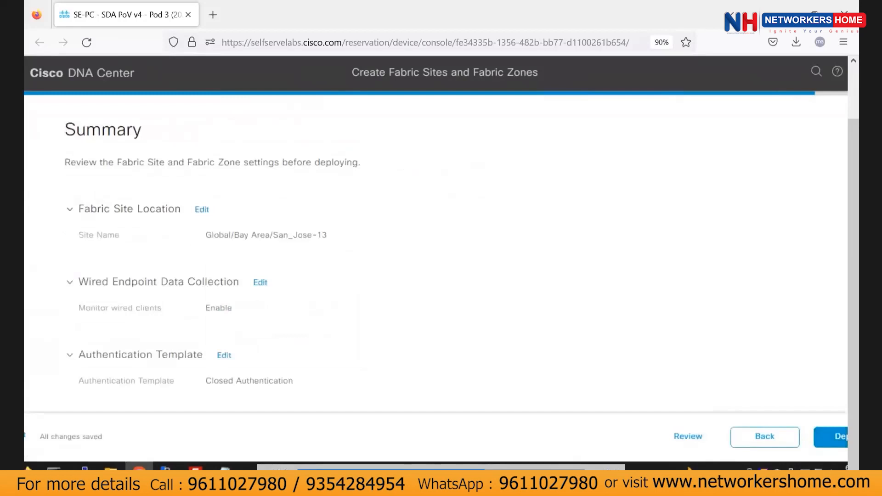
Deploy the San_Jose-13 fabric site and confirm the deployment.
scroll(667, 324, right, 3)
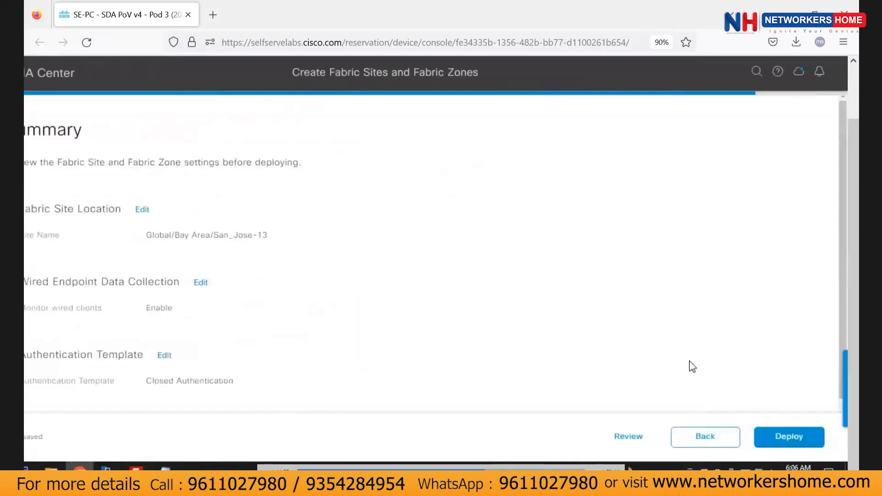
click(801, 439)
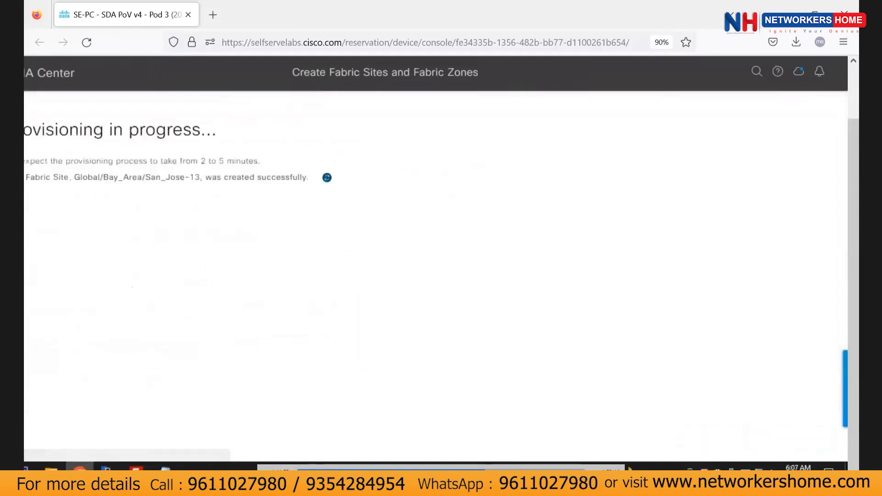
click(615, 453)
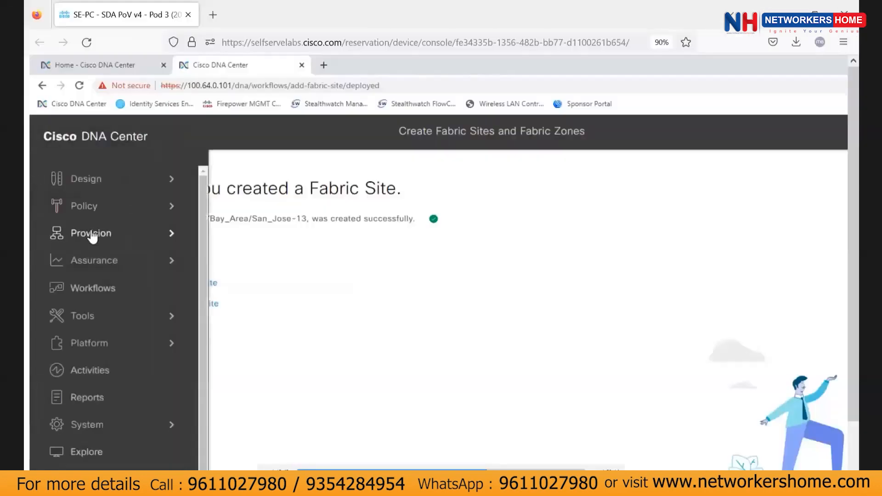
Open San_Jose-13 from the fabric sites list and view its Host Onboarding settings.
mouse_move(92, 233)
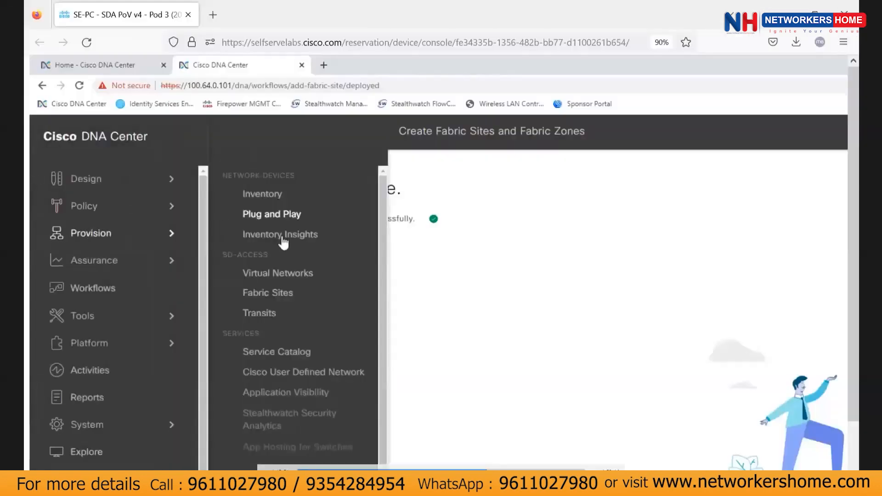
click(271, 295)
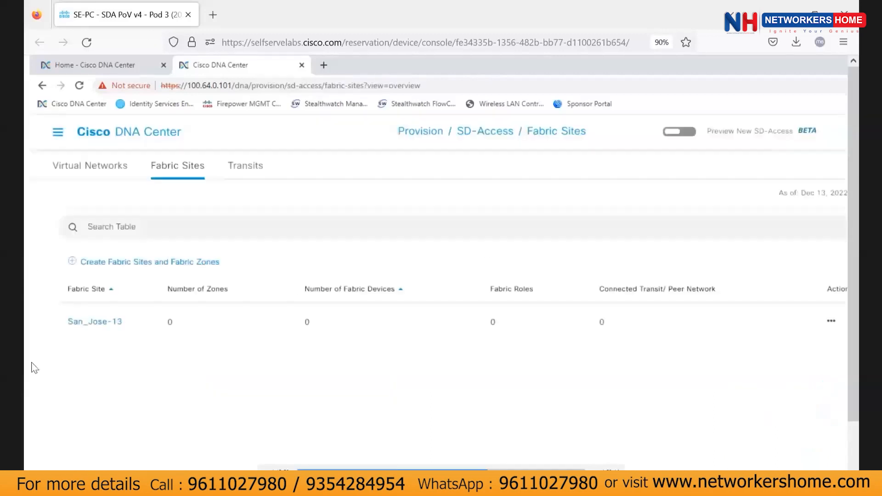
click(89, 322)
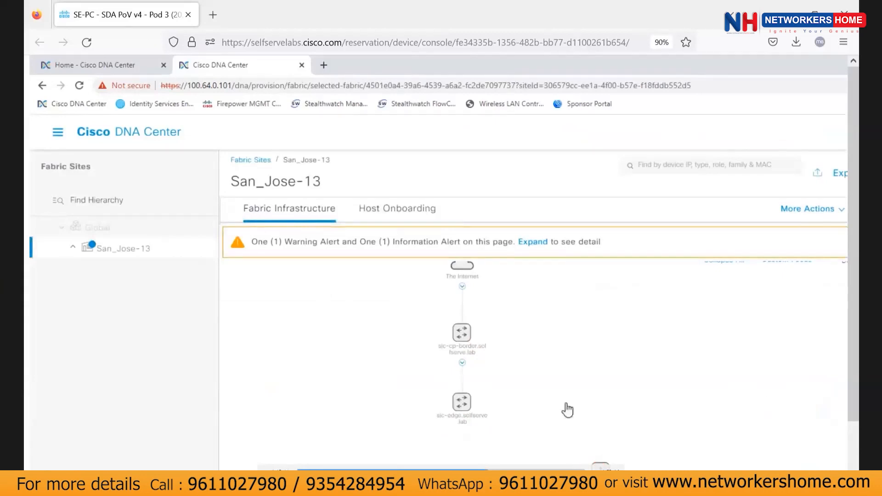
scroll(849, 357, down, 2)
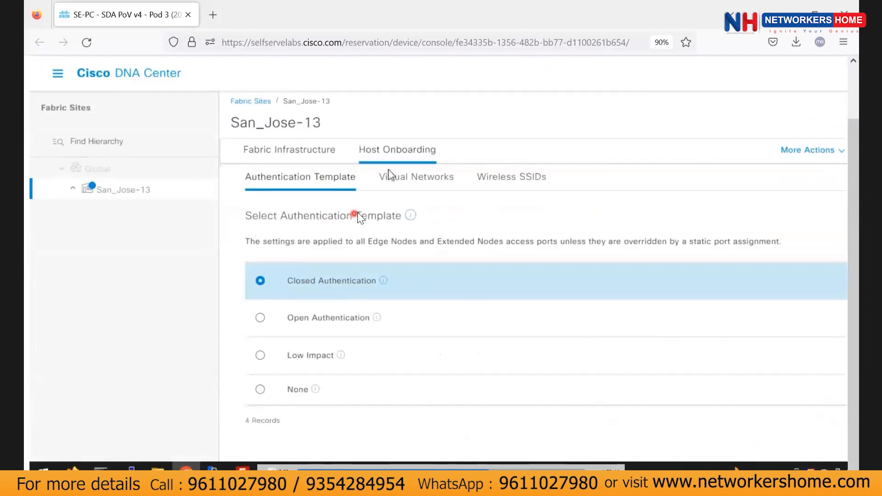
click(404, 163)
click(395, 179)
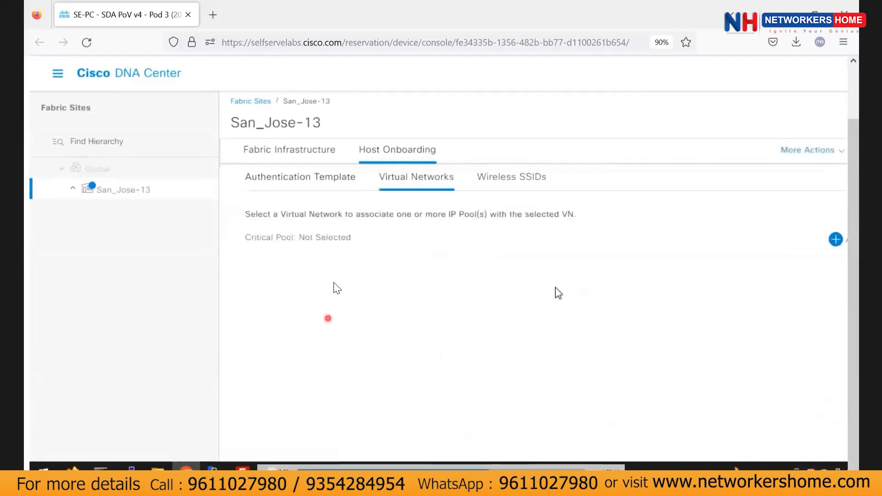
scroll(773, 246, right, 2)
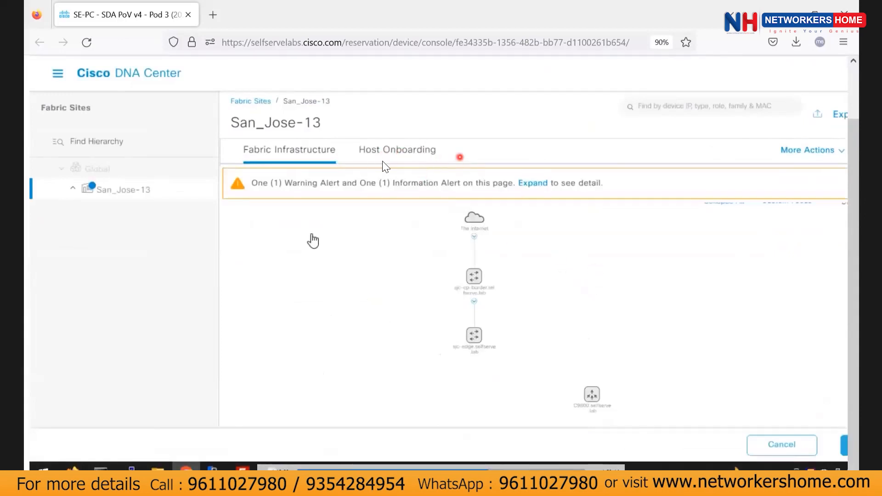
click(397, 150)
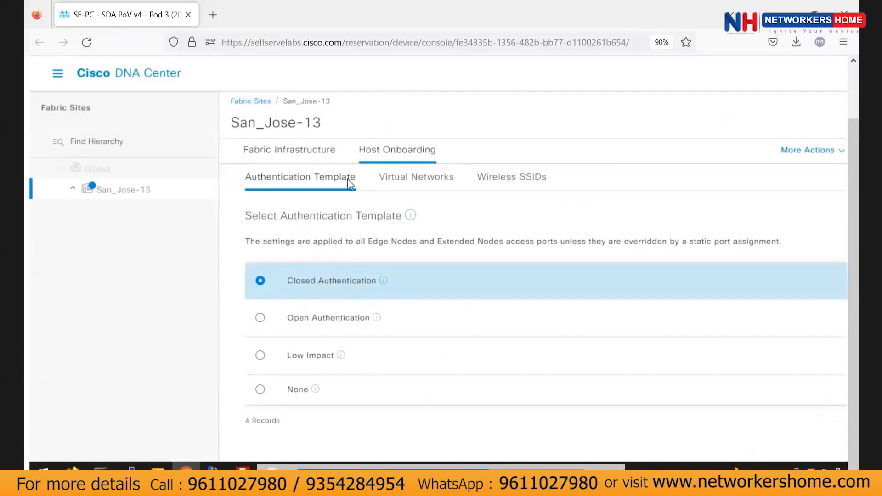
Show the Virtual Networks sub-tab of San_Jose-13's Host Onboarding.
click(395, 181)
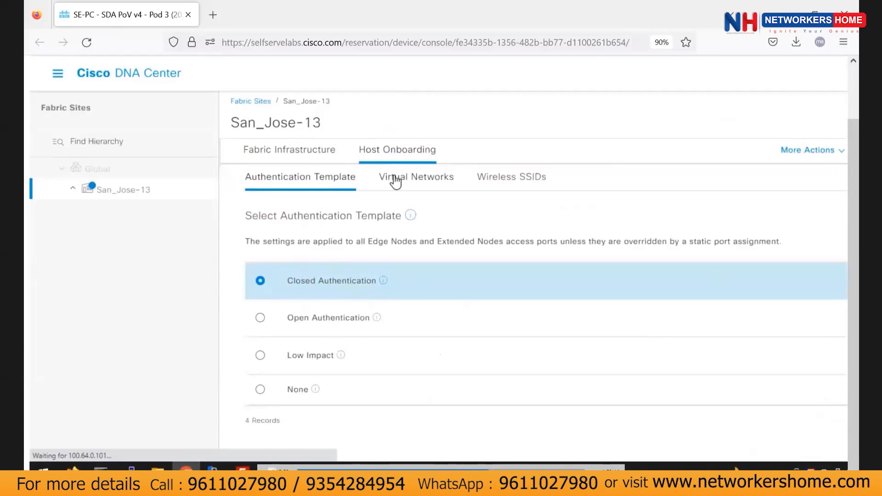
click(395, 179)
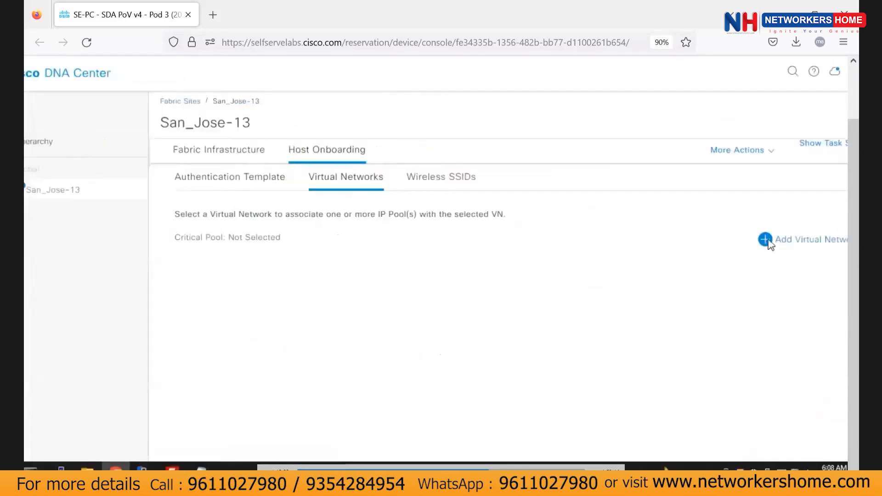
Add the Campus, INFRA_VN and Guest virtual networks to San_Jose-13 and update.
click(767, 241)
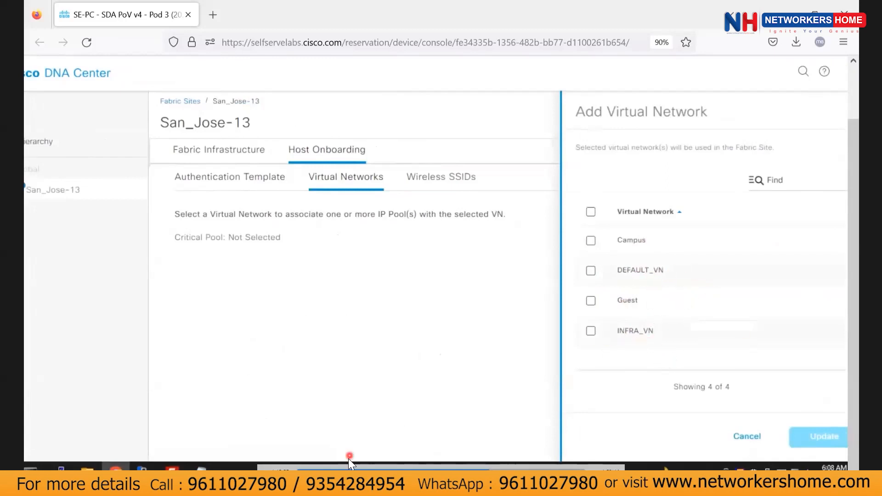
click(590, 240)
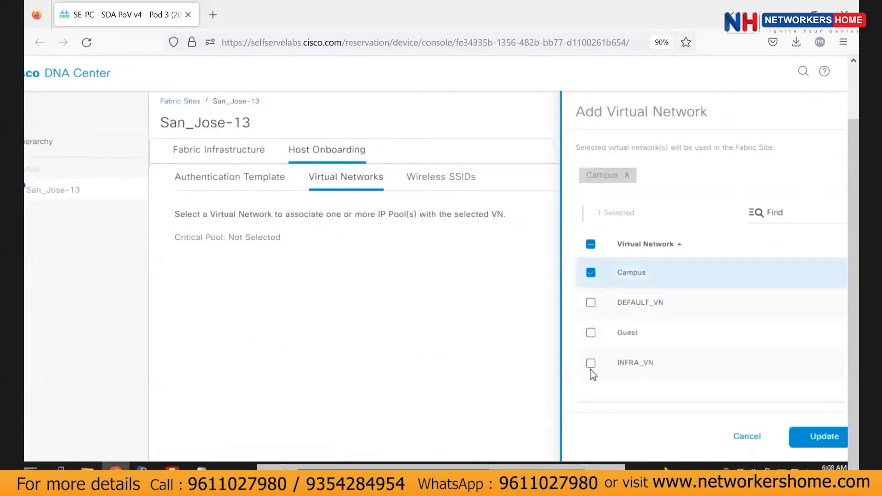
click(590, 363)
click(591, 333)
click(822, 437)
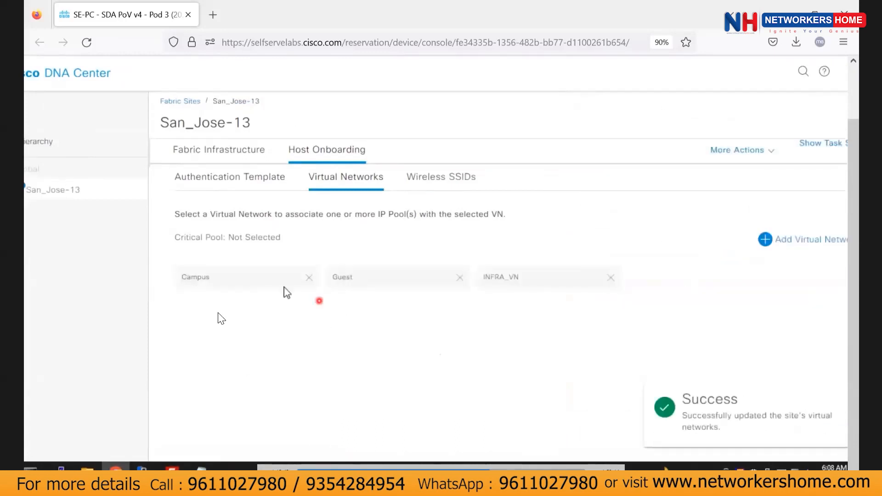
Add sjc-edge.selfserve.lab to the fabric as an edge node.
click(240, 153)
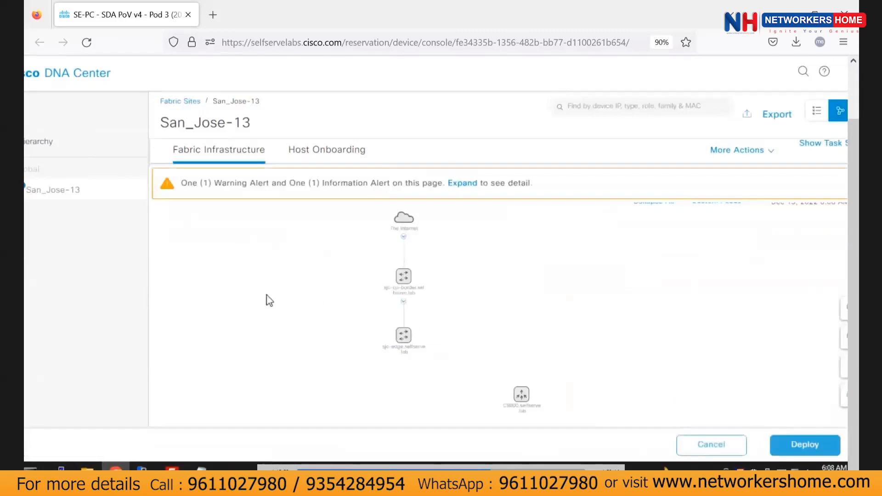
click(400, 336)
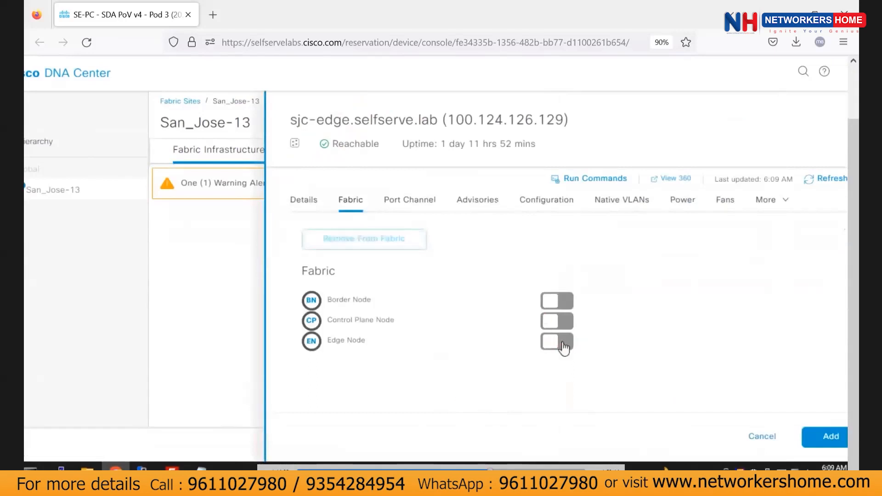
click(563, 342)
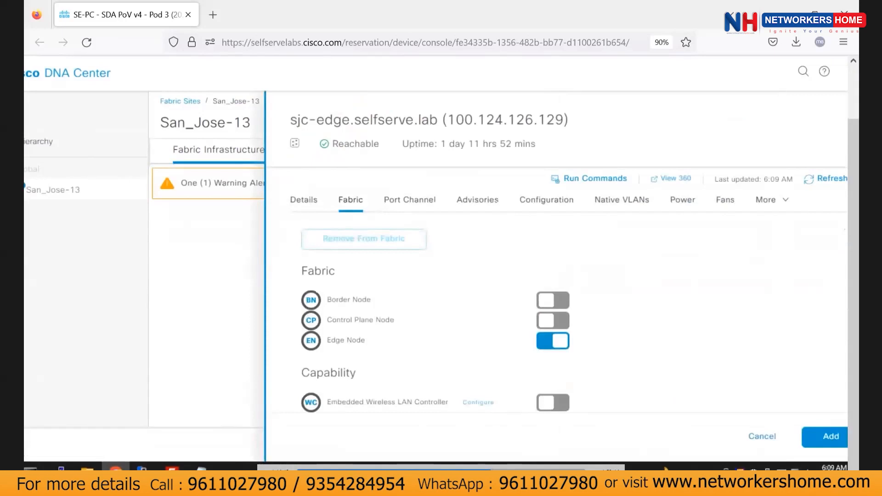
click(830, 437)
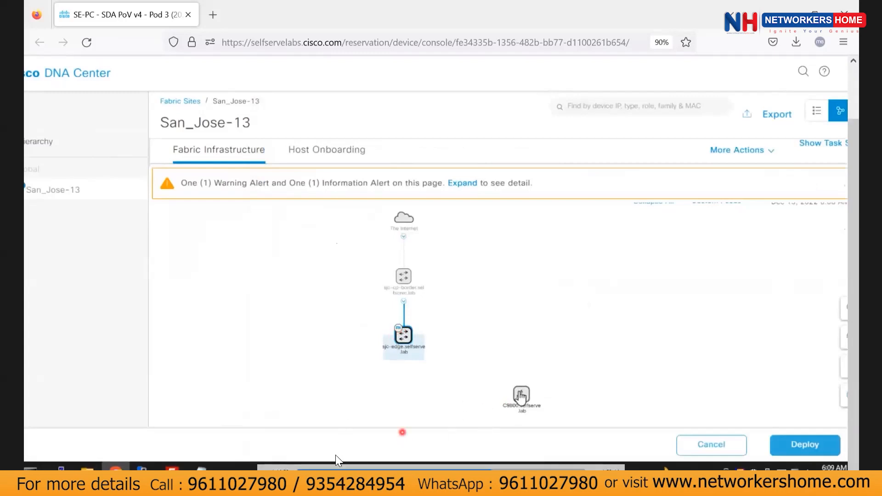
Add C9800.selfserve.lab to the fabric as its wireless LAN controller.
click(520, 394)
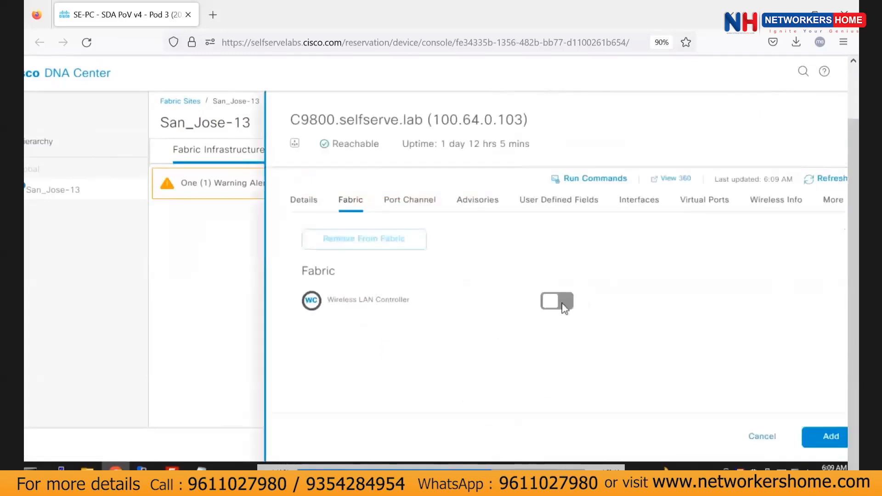
click(557, 302)
click(821, 437)
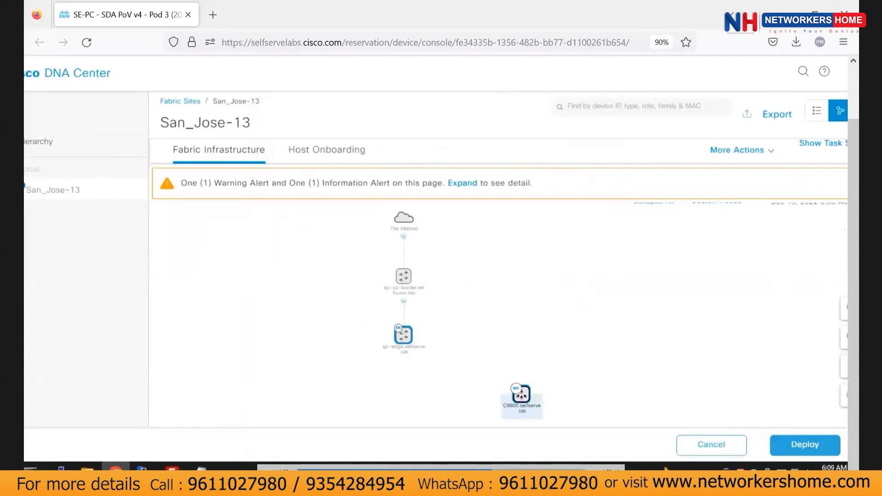
click(404, 276)
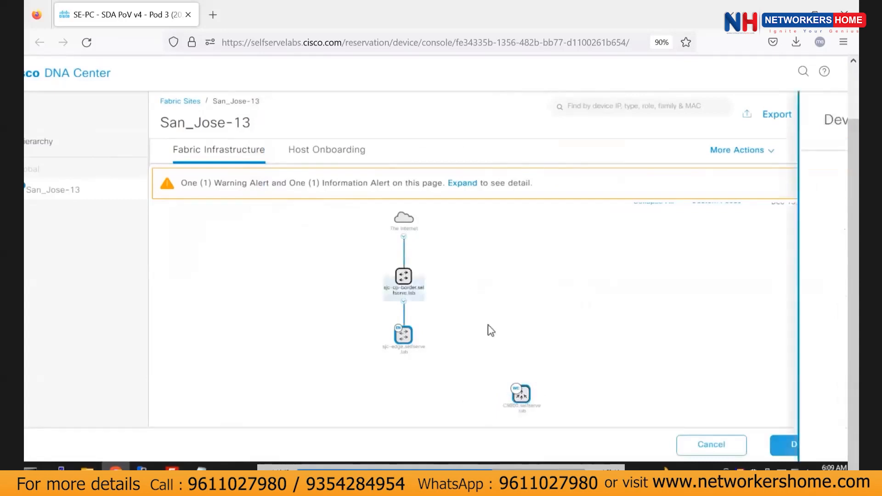
Make sjc-cp-border a LISP/BGP control plane node and enable it as a border node.
click(568, 303)
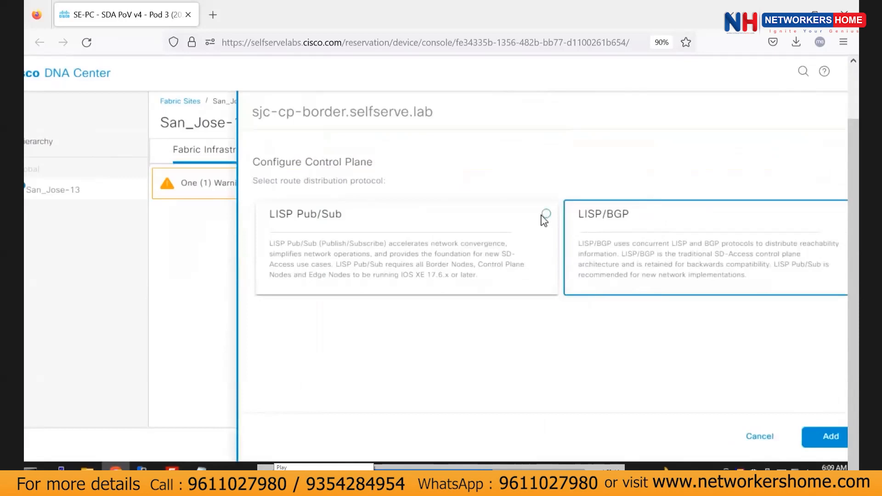
click(542, 215)
click(678, 225)
scroll(697, 346, right, 1)
click(794, 437)
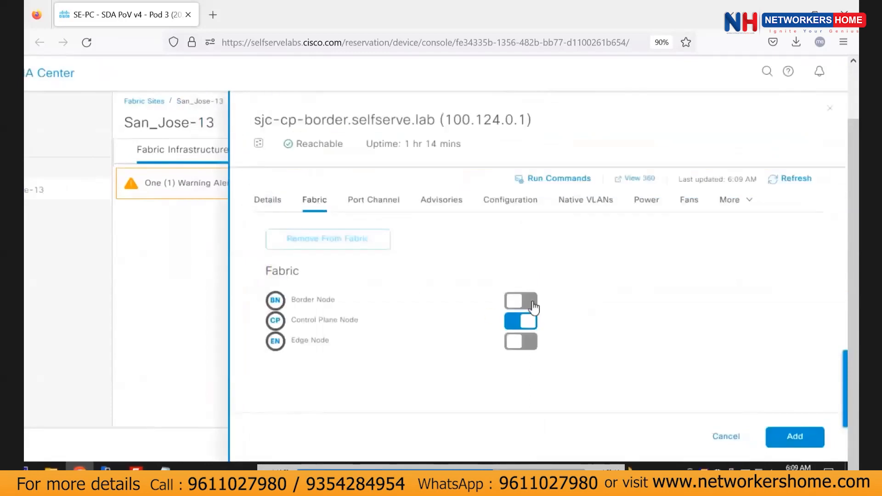
click(533, 305)
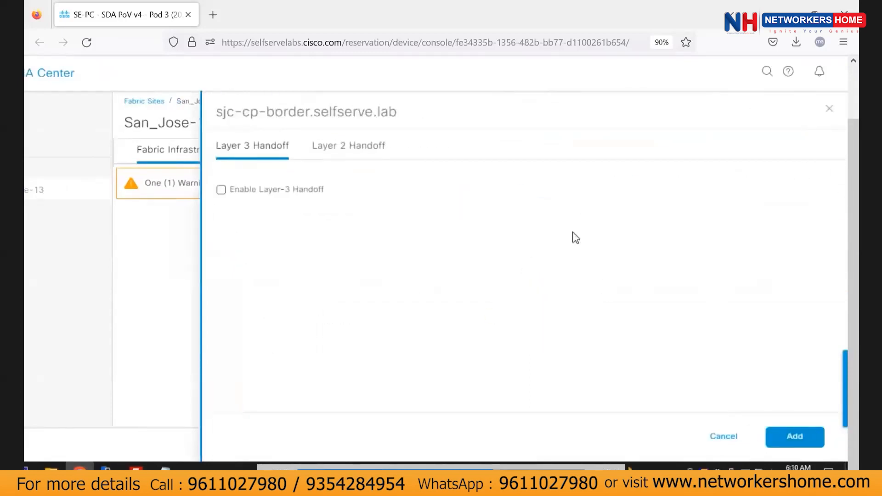
Enable Layer-3 handoff with local AS number 65534 and add the IP:Bay Area Transit site.
click(265, 189)
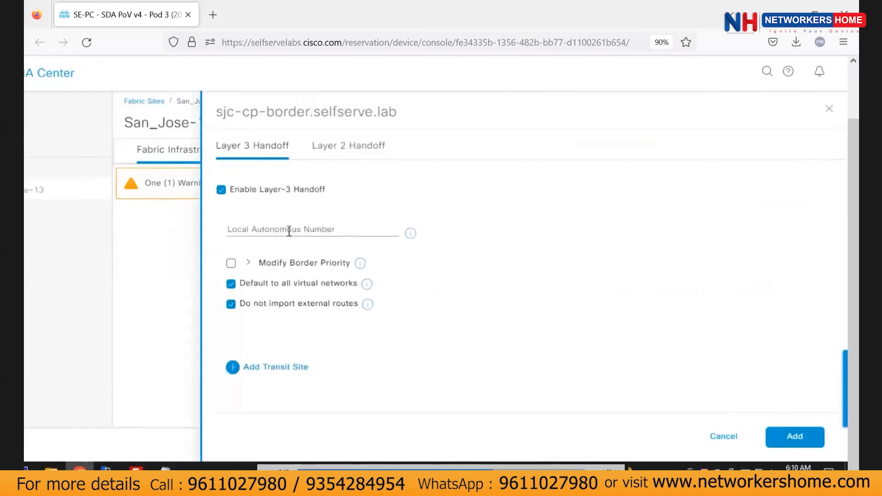
click(288, 231)
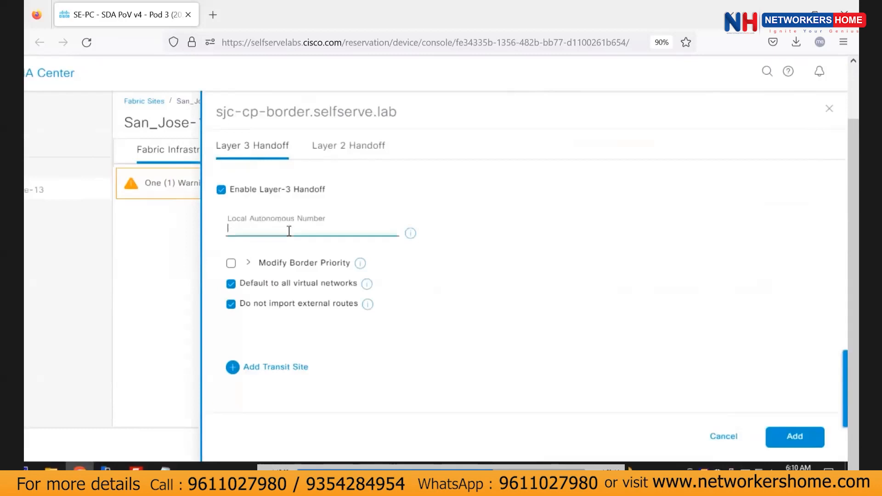
text(65)
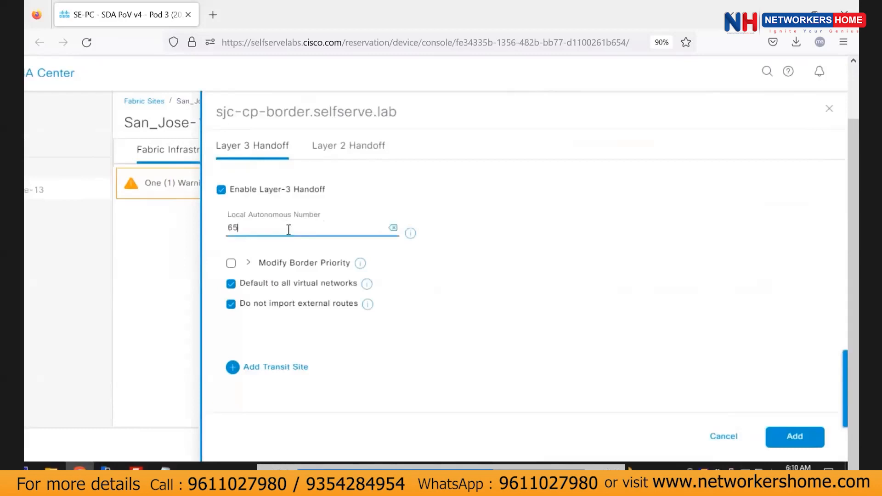
text(534)
click(252, 368)
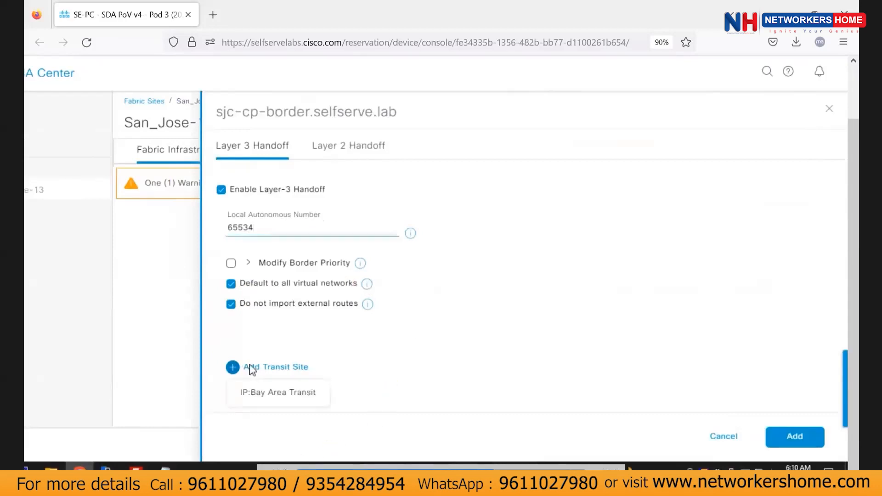
click(278, 399)
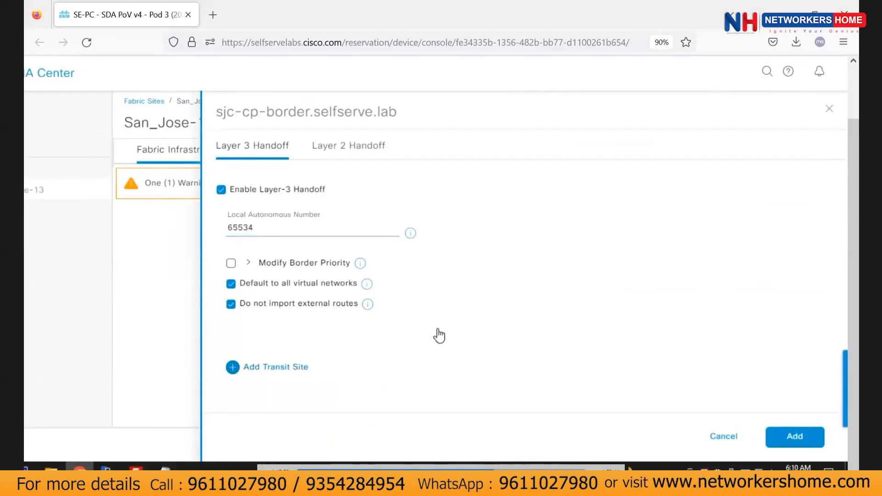
scroll(450, 339, down, 3)
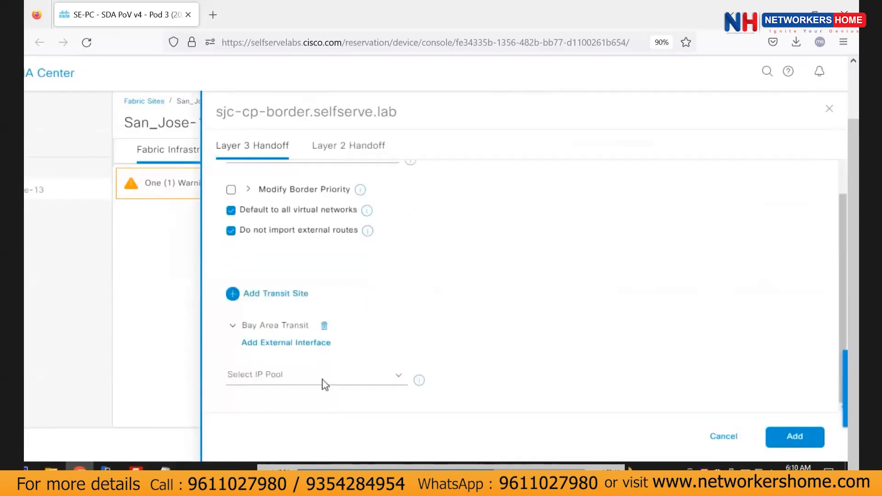
Choose SJC-Transit-Pool as the handoff IP pool and dismiss the missing external interface error.
click(374, 382)
click(316, 387)
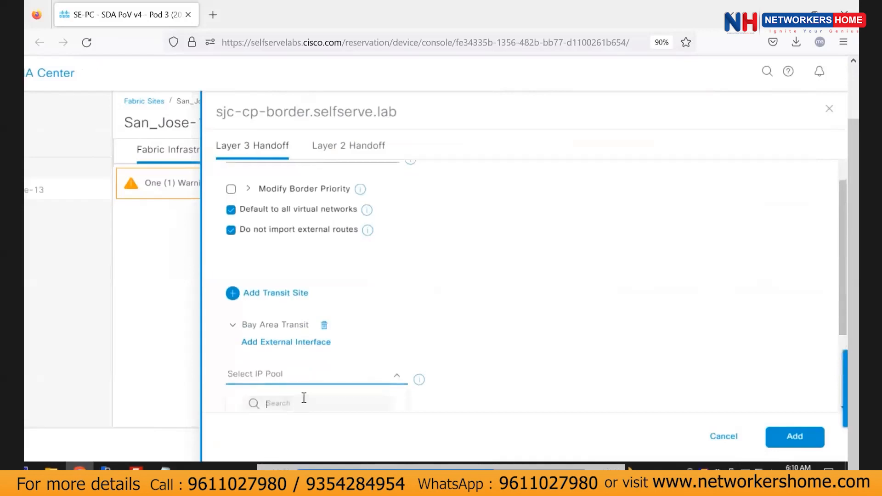
scroll(303, 398, down, 5)
scroll(300, 363, up, 4)
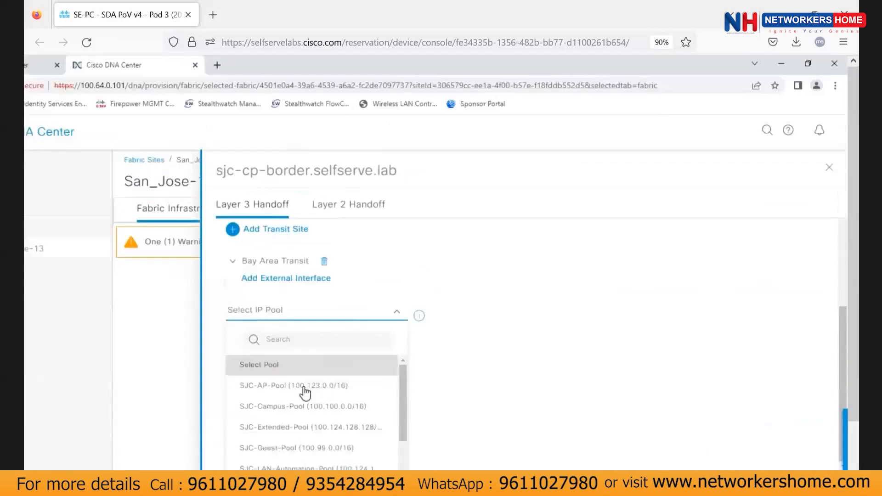
scroll(299, 427, down, 5)
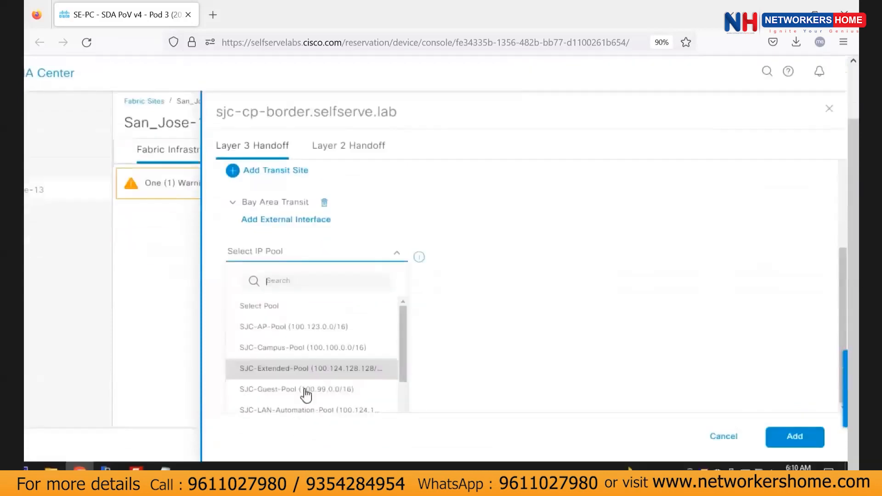
click(298, 408)
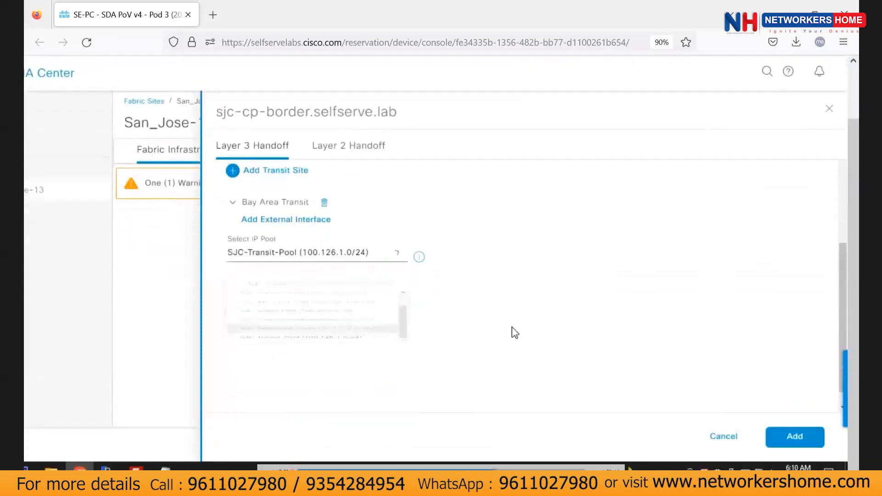
scroll(511, 331, up, 3)
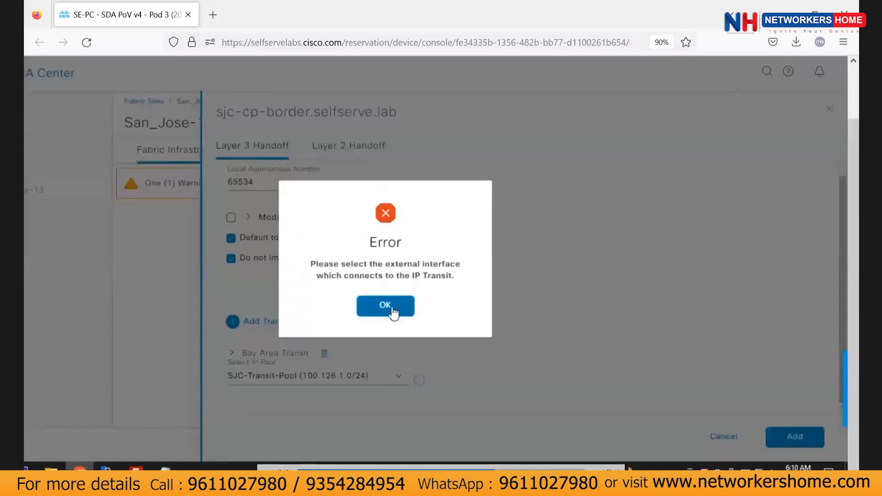
click(397, 308)
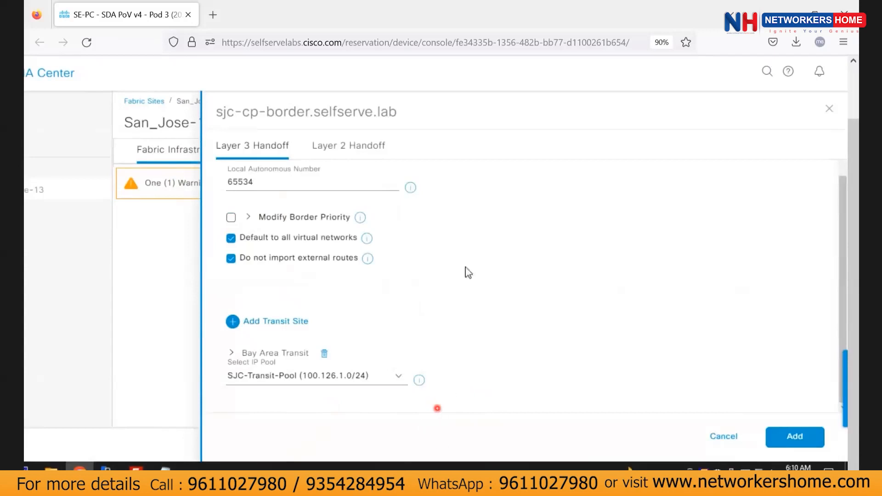
Review the Layer 2 and Layer 3 handoff settings and recheck the IP pool selection.
scroll(404, 277, up, 3)
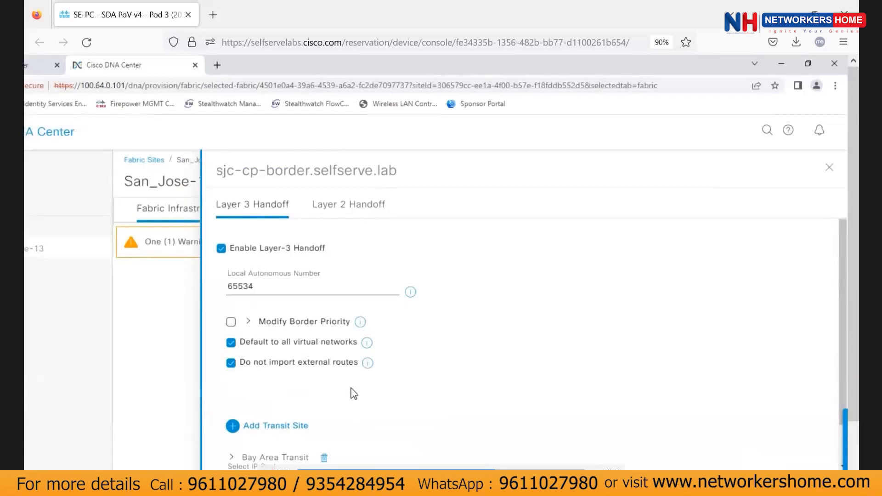
scroll(354, 394, down, 3)
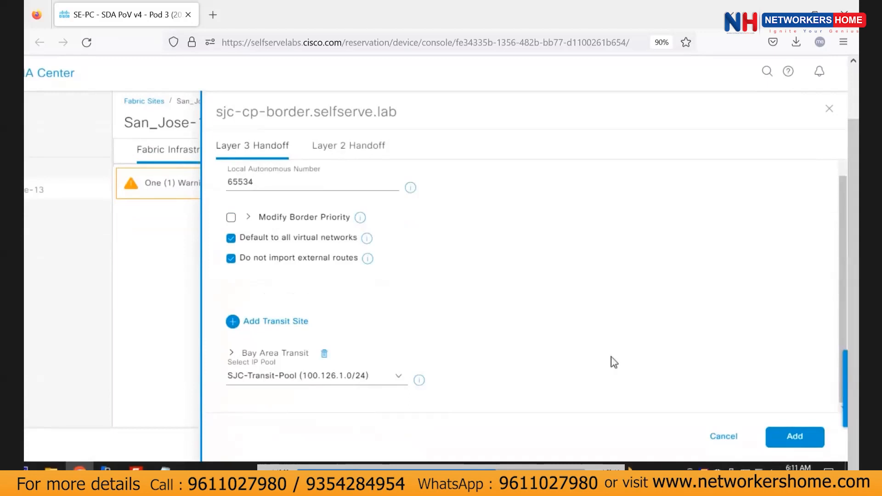
scroll(388, 286, left, 2)
scroll(389, 287, right, 1)
scroll(389, 286, up, 3)
click(390, 208)
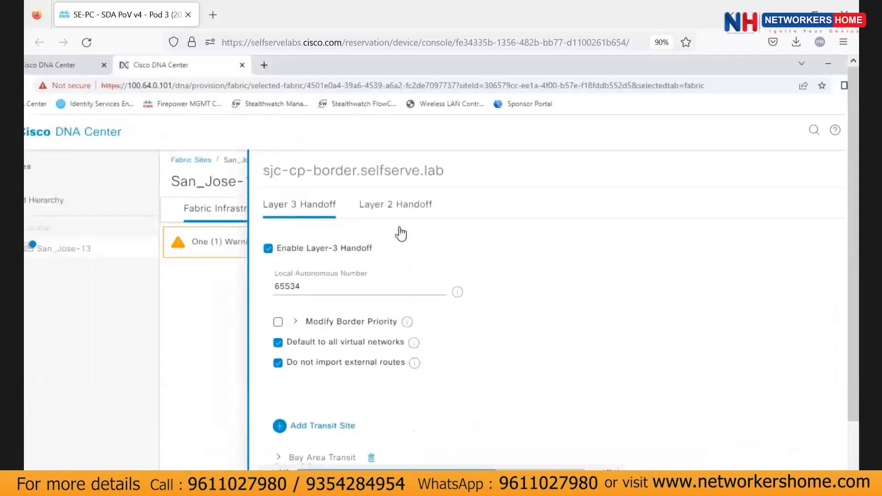
click(314, 208)
scroll(329, 329, down, 2)
click(445, 377)
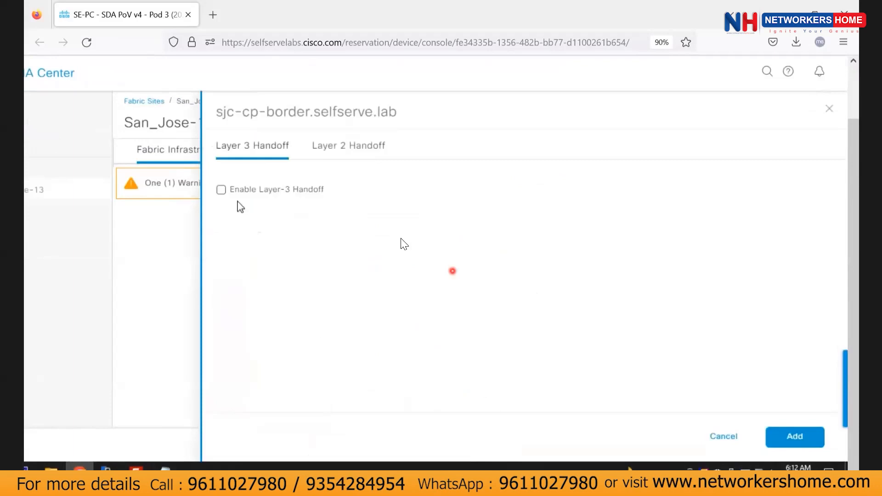
Enable Layer-3 handoff again and add Bay Area Transit as the transit site.
click(221, 189)
click(246, 367)
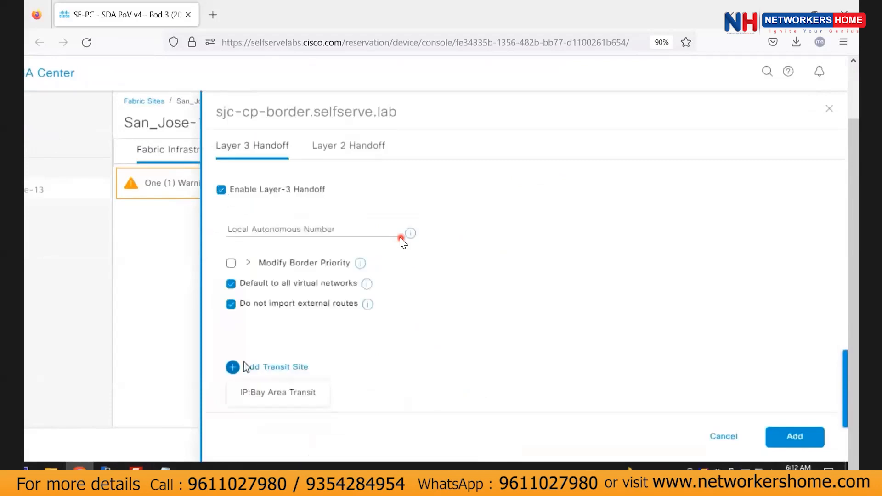
click(278, 393)
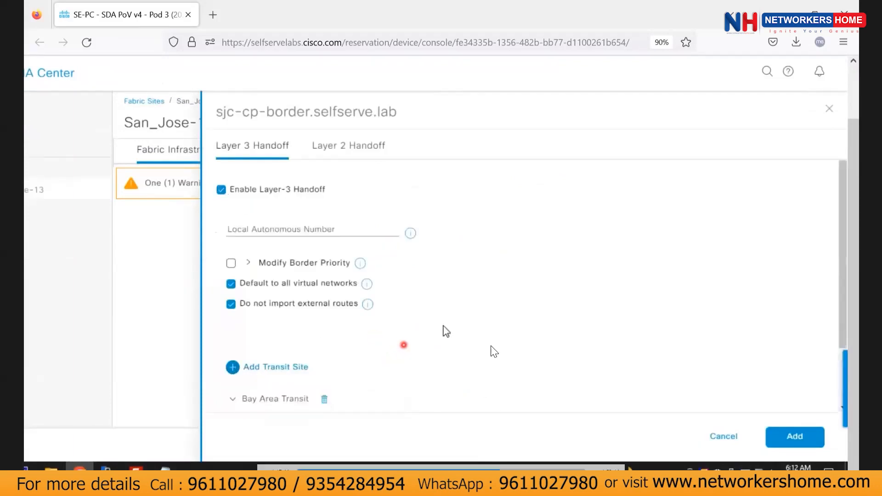
scroll(467, 349, down, 3)
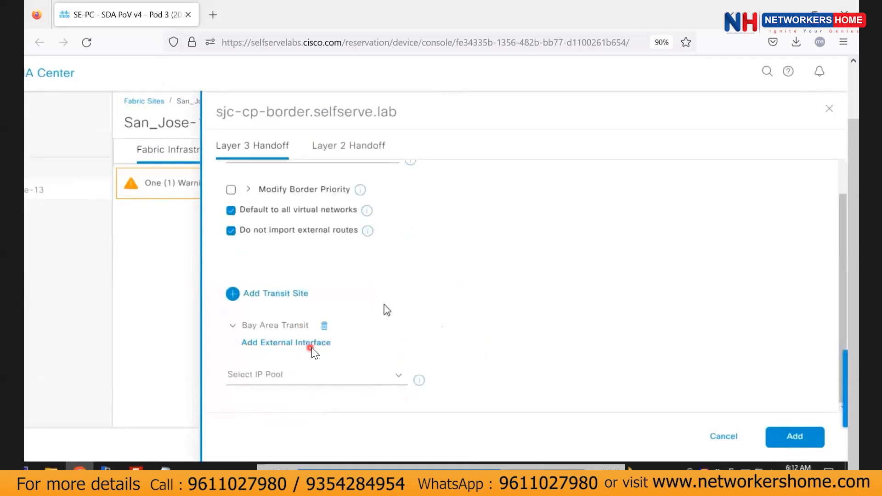
Add external interface GigabitEthernet1/0/2 handing off INFRA_VN on VLAN 3001, and save it.
click(309, 347)
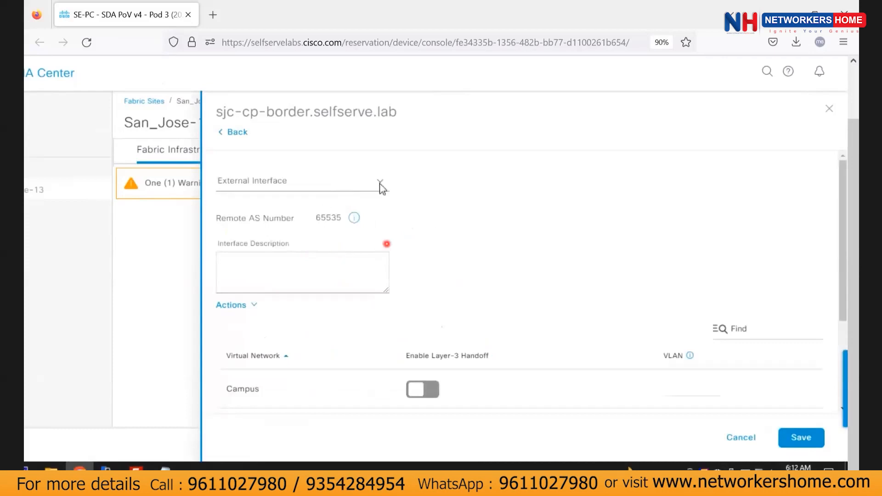
click(294, 181)
click(278, 279)
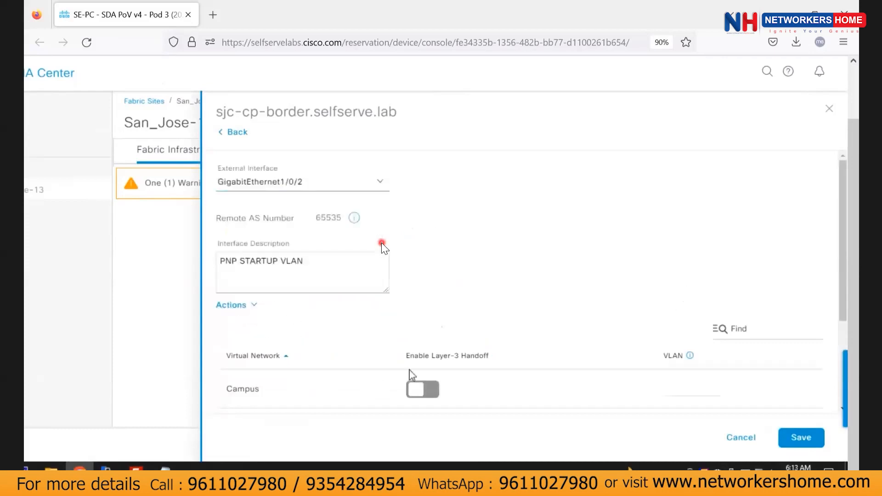
scroll(405, 374, down, 3)
scroll(425, 344, down, 1)
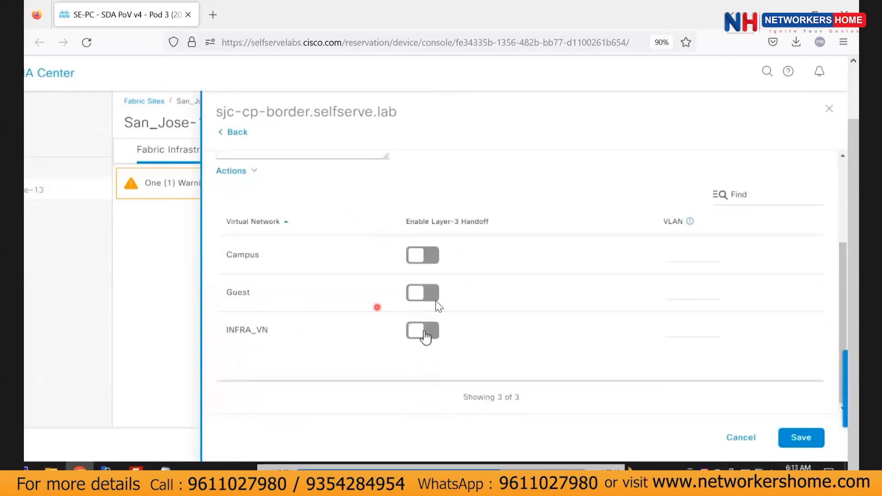
click(423, 337)
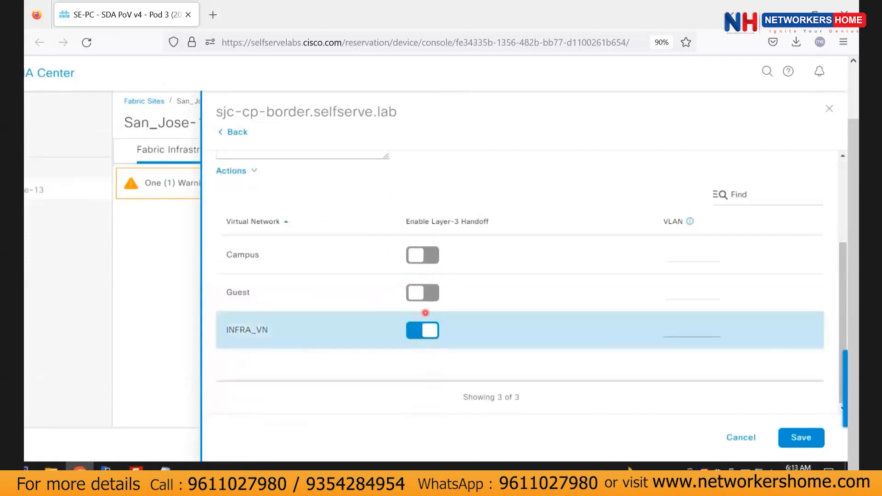
click(678, 333)
text(3001)
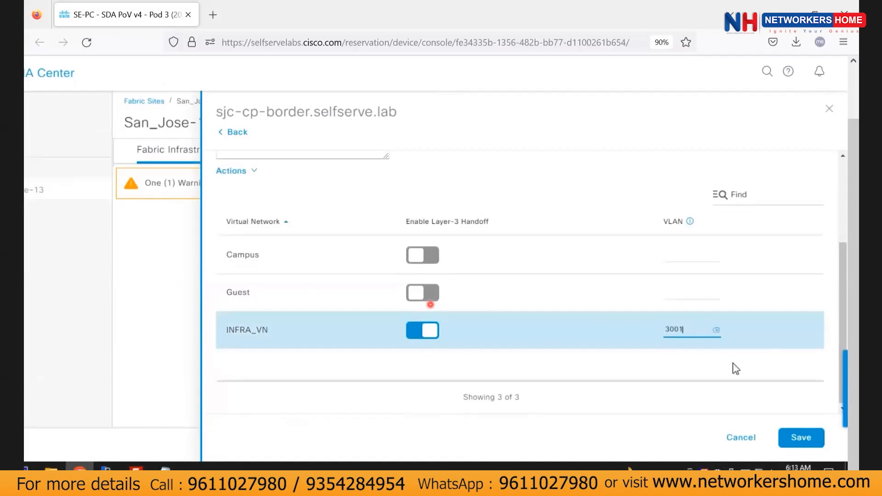
scroll(436, 270, up, 4)
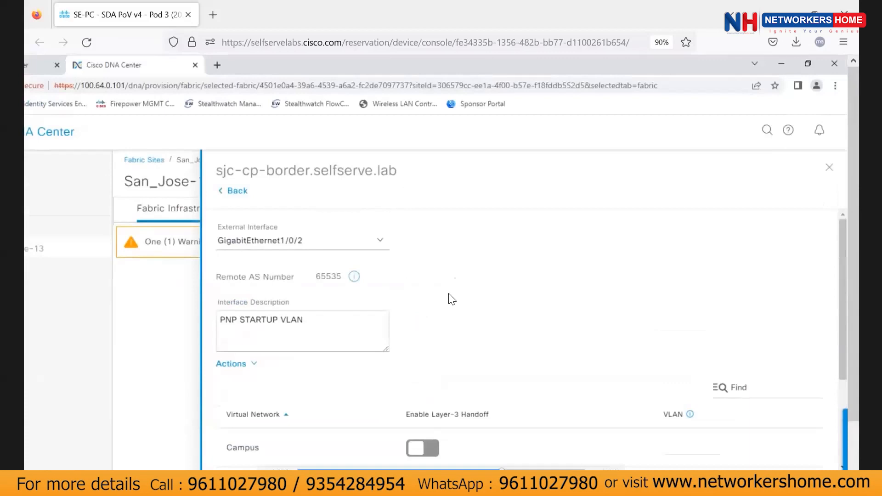
scroll(444, 290, down, 5)
click(801, 437)
scroll(418, 354, up, 3)
scroll(419, 355, down, 4)
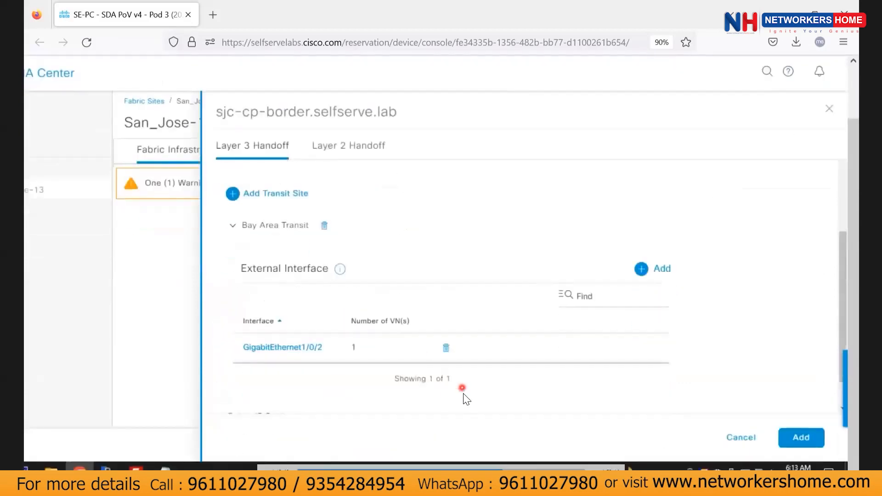
Select SJC-Transit-Pool, submit the handoff, and dismiss the missing AS number error.
click(232, 225)
click(403, 389)
scroll(315, 394, down, 2)
click(292, 408)
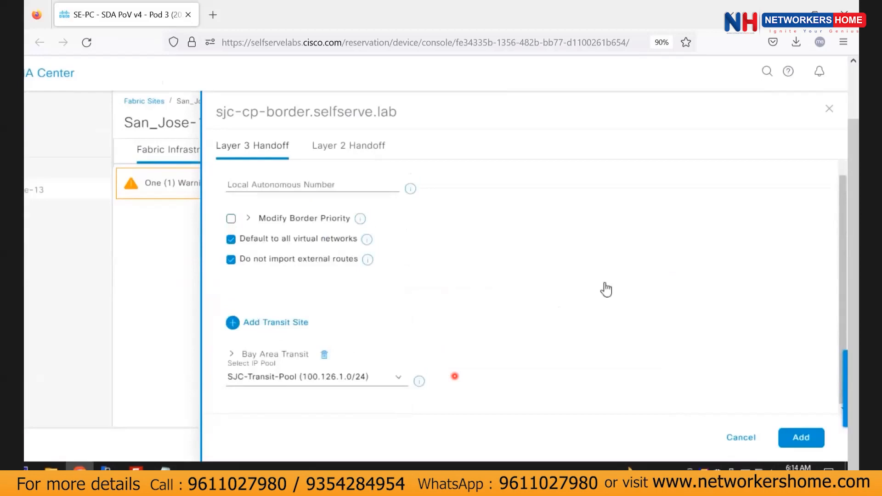
scroll(410, 336, down, 4)
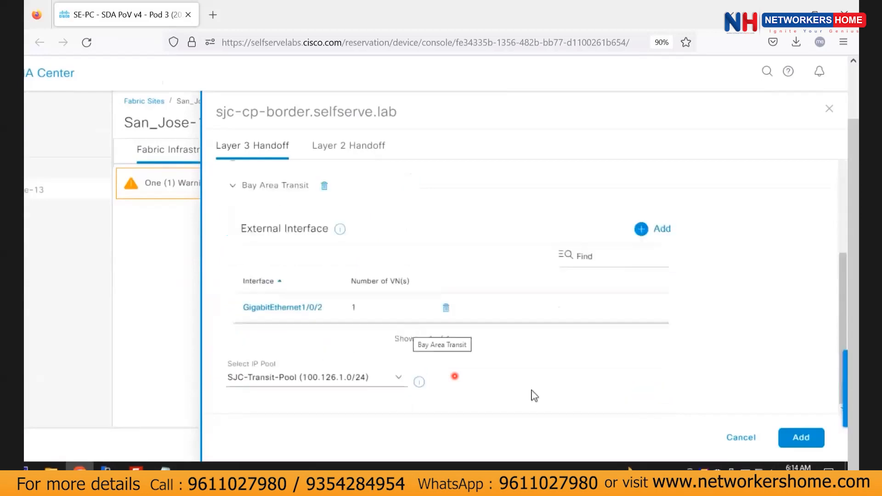
click(804, 441)
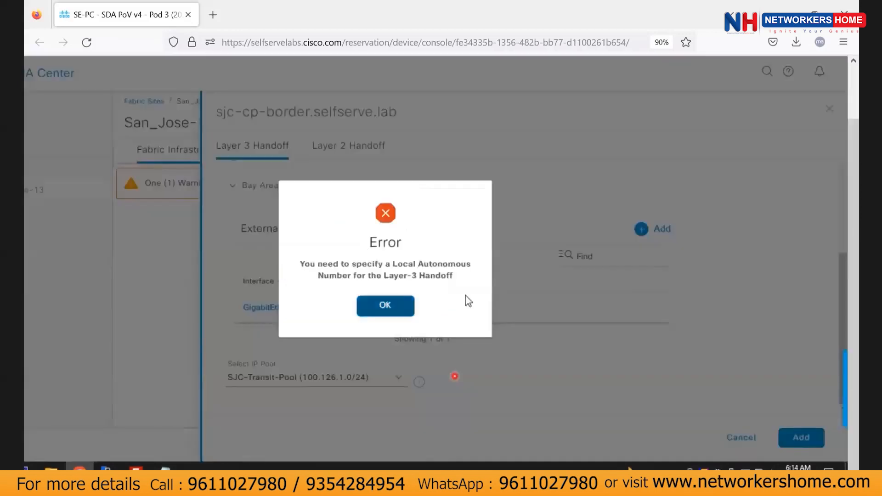
click(389, 304)
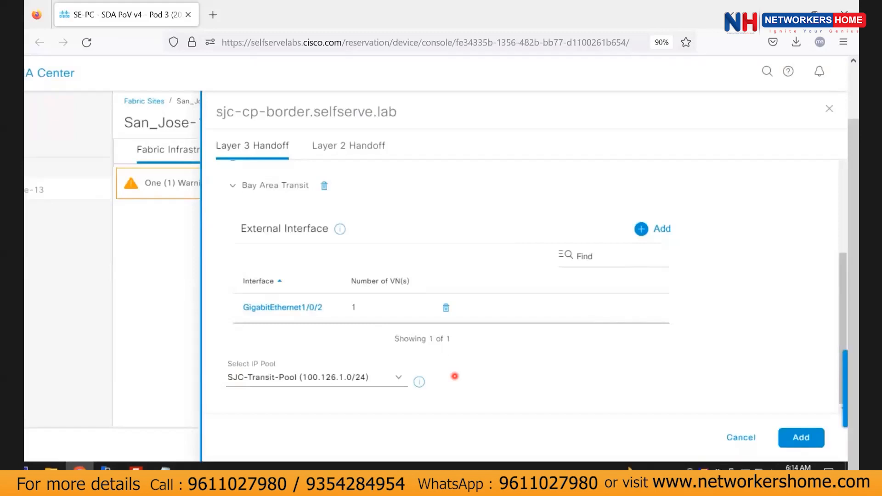
Re-enable Layer-3 handoff, edit the local AS number, resubmit, and dismiss the invalid BGP AS error.
scroll(322, 289, up, 5)
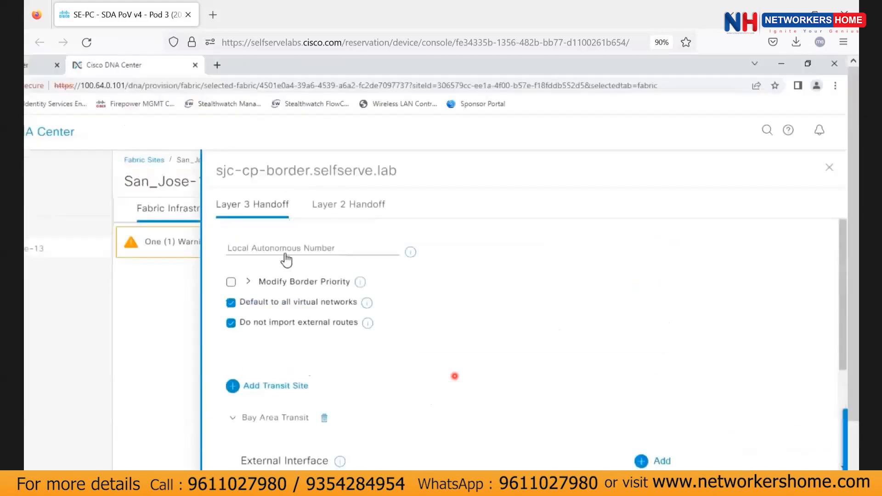
click(278, 250)
click(280, 251)
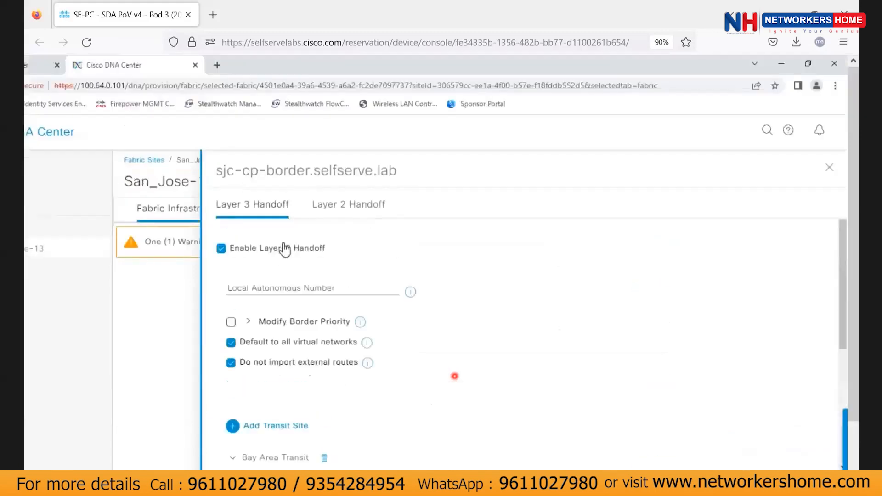
click(269, 284)
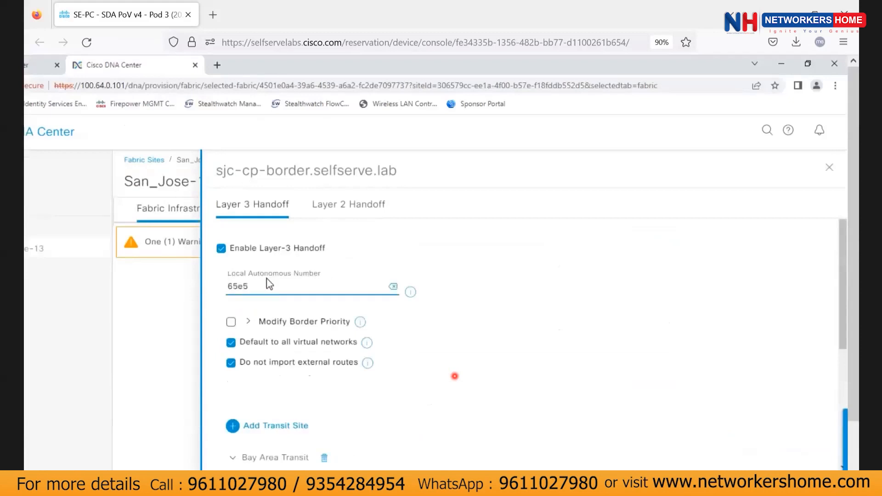
key(BackSpace)
click(235, 455)
scroll(302, 454, down, 5)
click(274, 362)
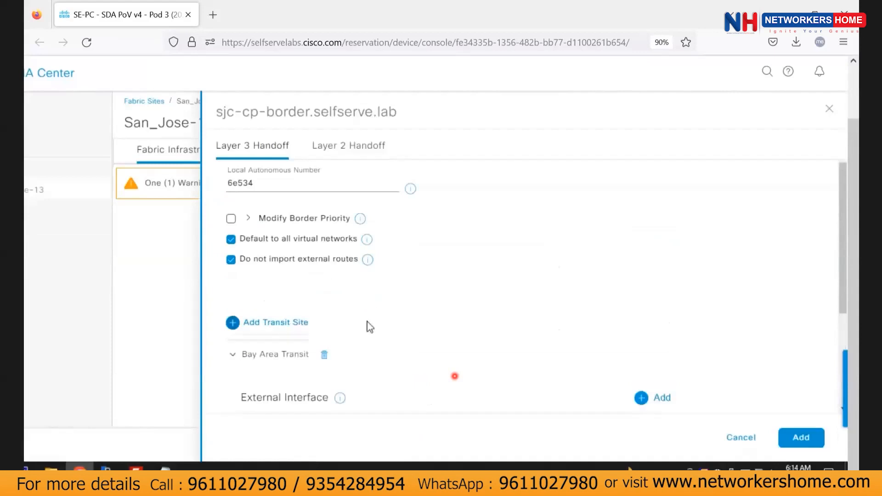
scroll(381, 321, down, 3)
click(801, 437)
click(386, 307)
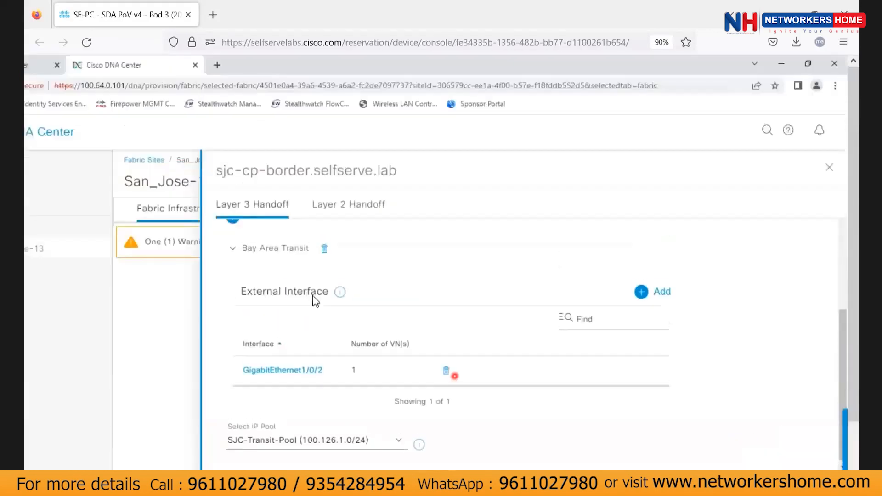
Correct the local autonomous number and add the Layer-3 handoff to the border.
scroll(315, 300, up, 5)
click(240, 289)
scroll(735, 395, down, 5)
click(798, 437)
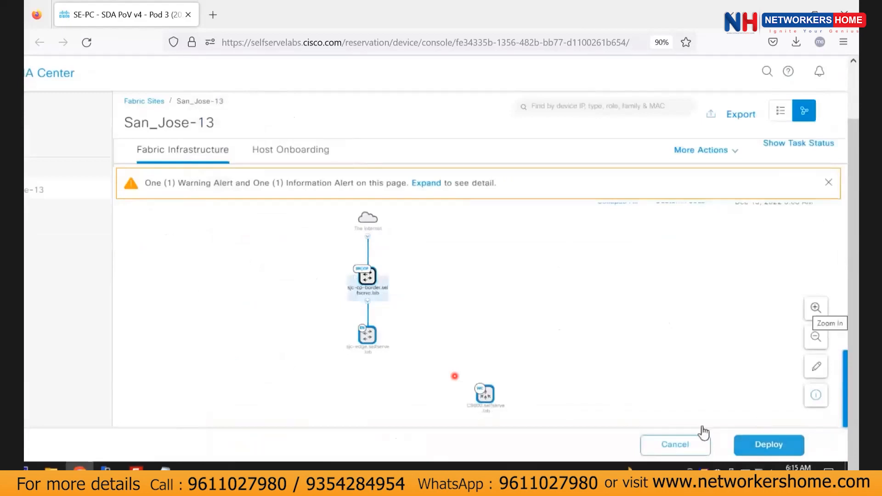
Apply the San_Jose-13 fabric modification now and deploy it to the devices.
click(790, 443)
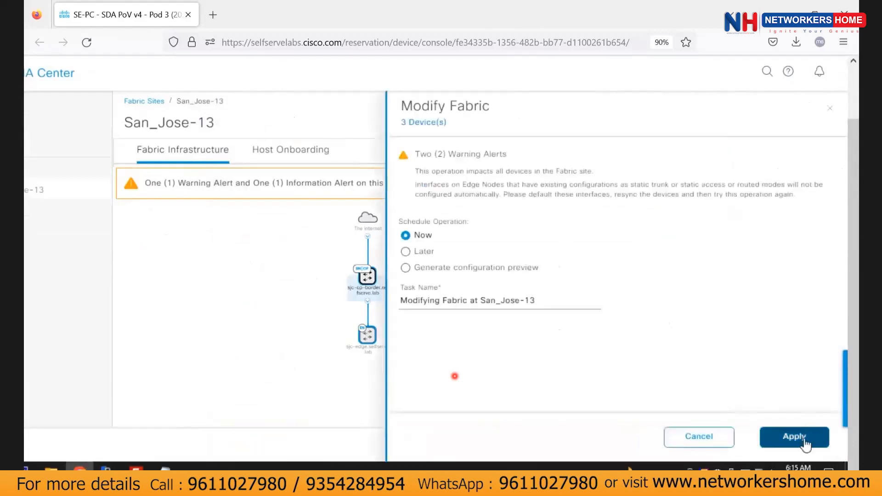
click(804, 443)
click(785, 444)
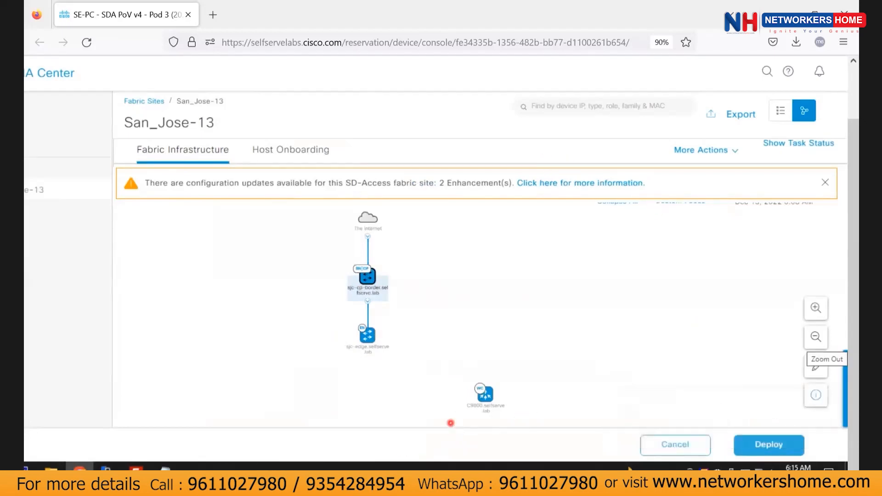
scroll(473, 276, down, 1)
scroll(472, 277, up, 1)
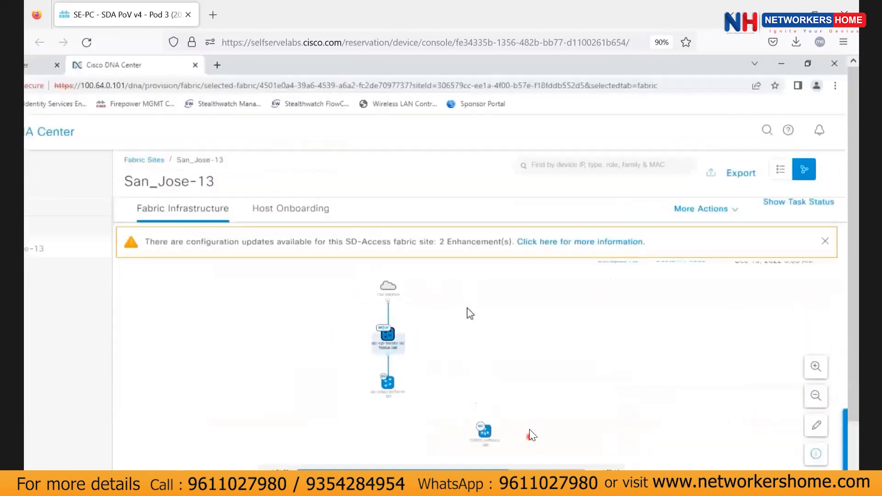
On the border node, enable Campus Layer-3 handoff on VLAN 3002 and save it.
scroll(467, 314, down, 1)
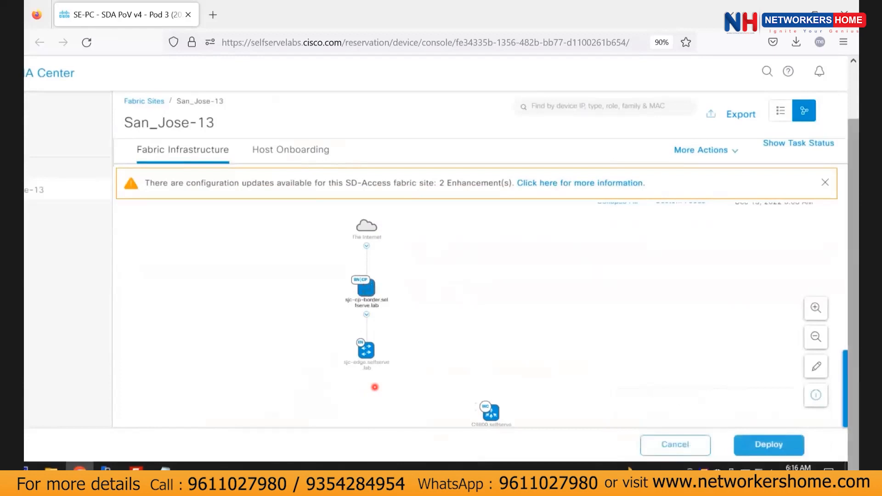
click(366, 288)
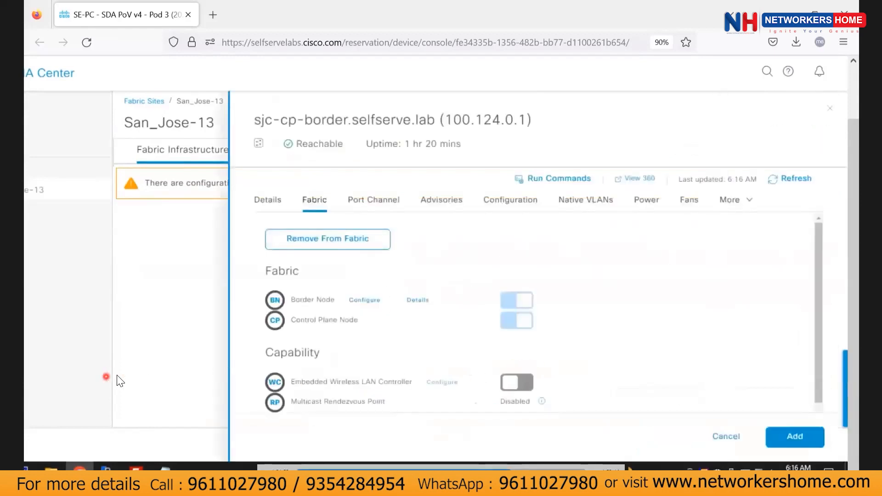
click(364, 300)
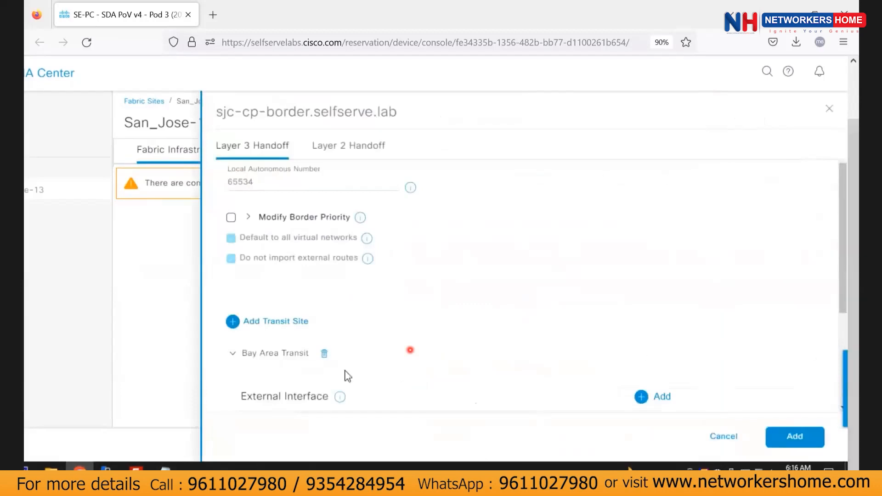
scroll(348, 376, down, 4)
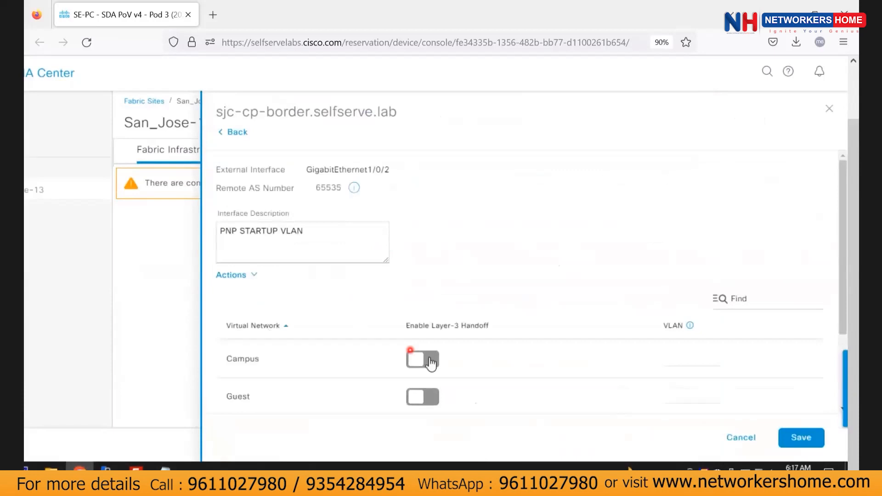
click(430, 362)
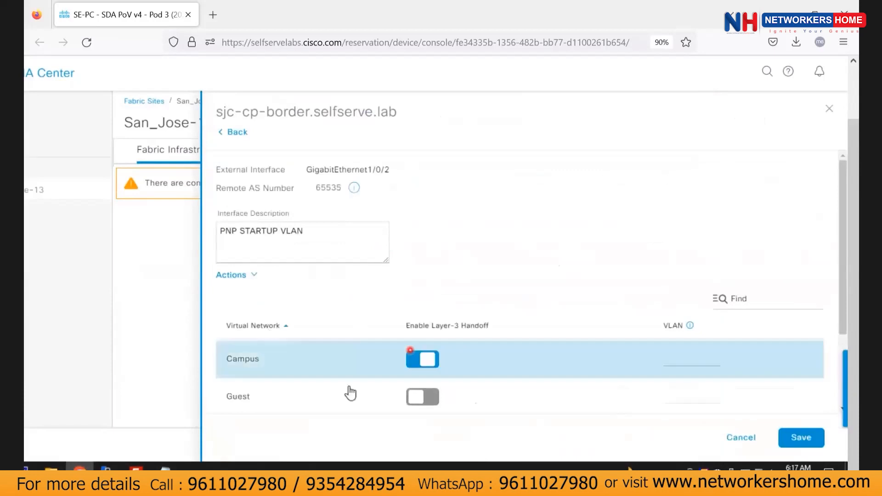
click(685, 362)
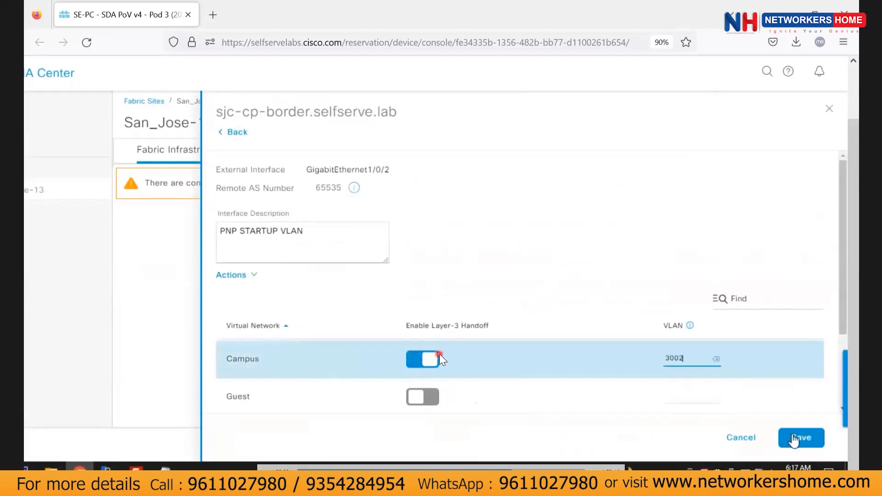
click(793, 438)
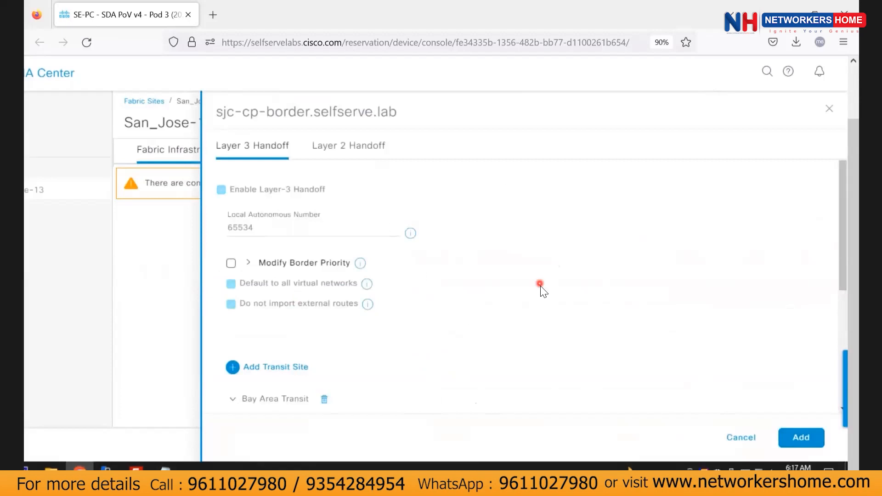
Add the updated border configuration, then deploy and apply the fabric change now.
click(818, 443)
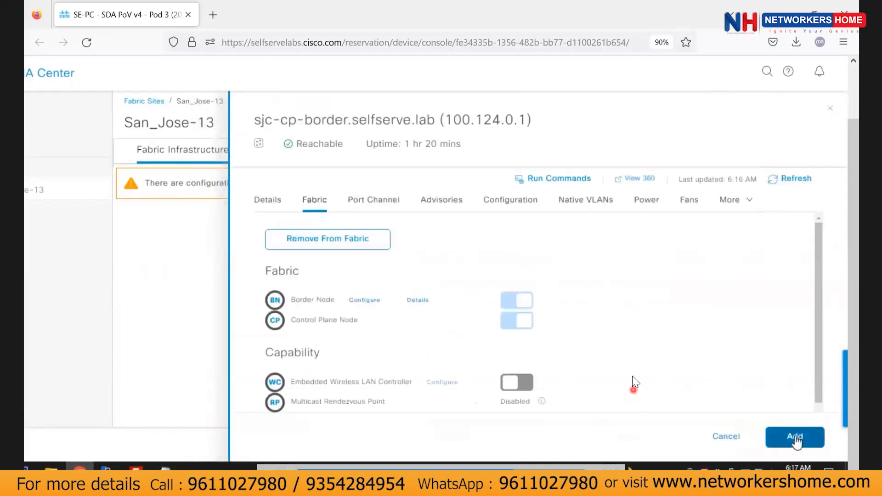
click(795, 439)
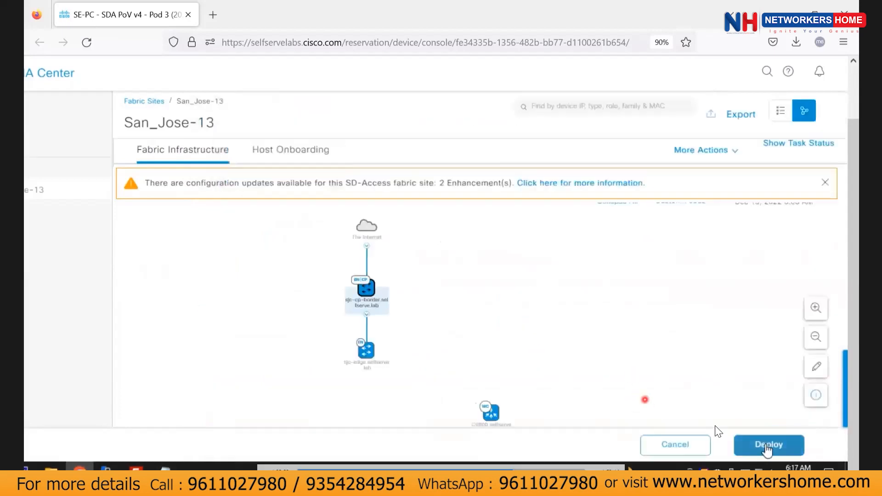
click(768, 444)
click(790, 435)
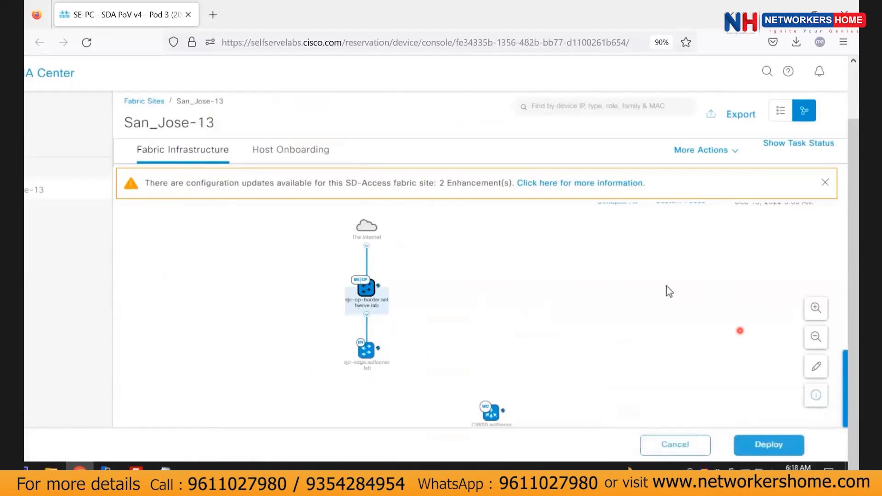
Check the deployment task status, then reopen the border's GigabitEthernet1/0/2 handoff settings.
click(793, 146)
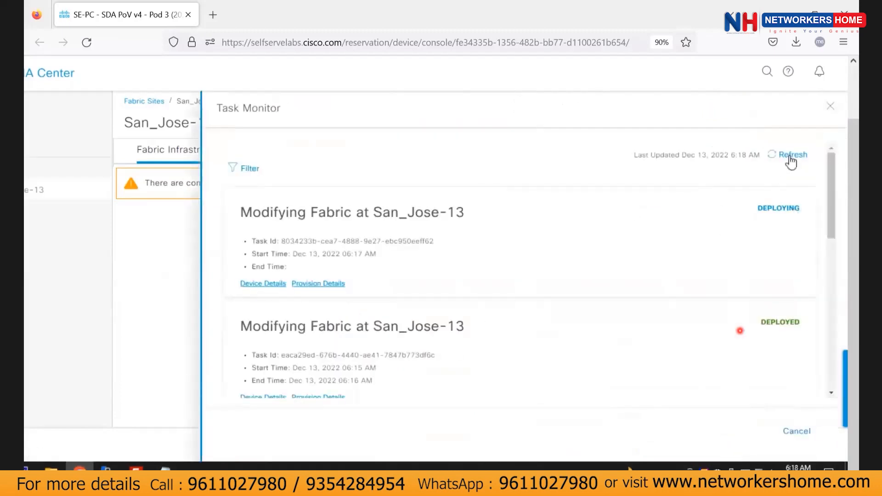
click(830, 106)
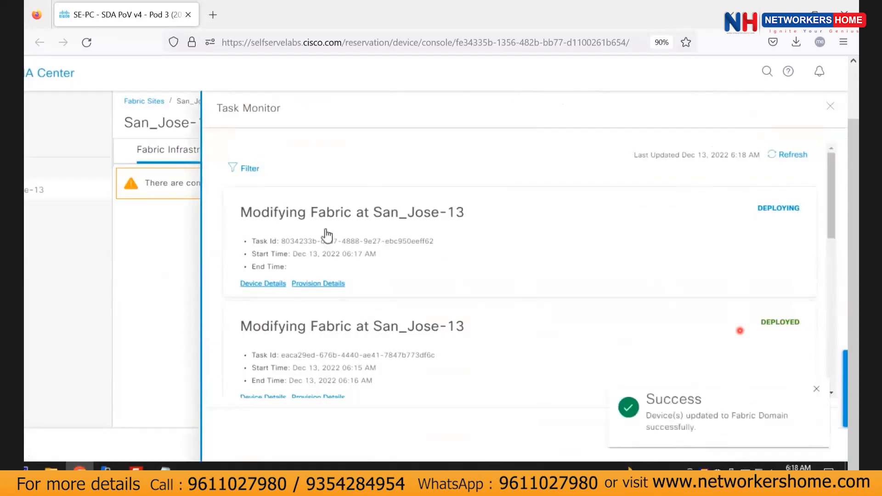
click(366, 294)
click(362, 299)
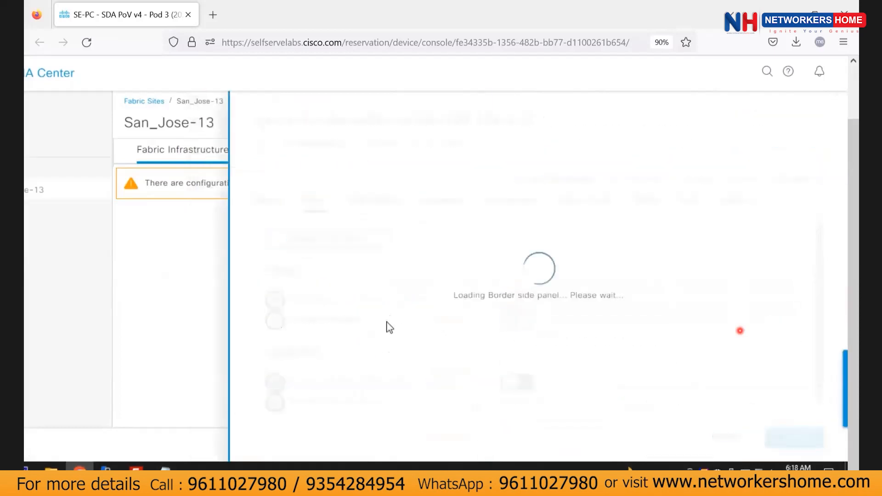
scroll(325, 366, down, 5)
click(299, 308)
Enable Guest Layer-3 handoff on VLAN 3003, save, add, deploy and apply it.
click(423, 358)
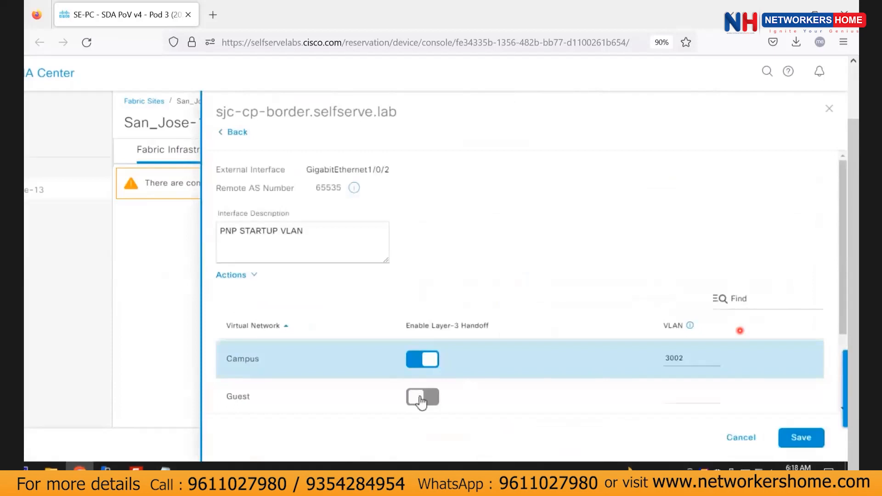
click(424, 397)
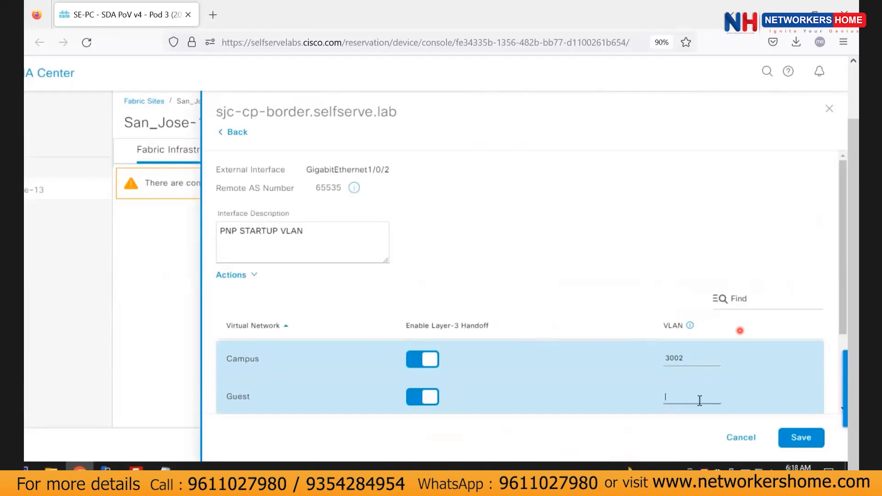
click(792, 438)
click(797, 437)
click(769, 444)
click(785, 437)
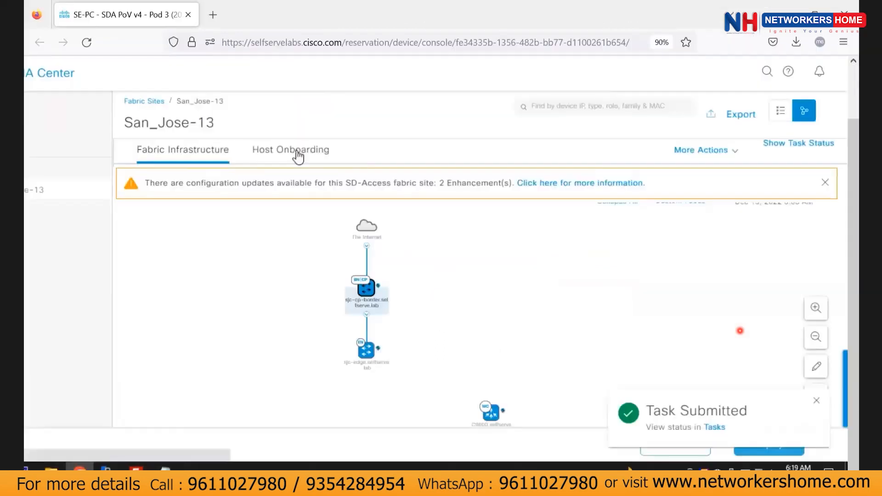
Open San_Jose-13 host onboarding, review Closed Authentication and BPDU Guard, then view virtual networks.
click(298, 155)
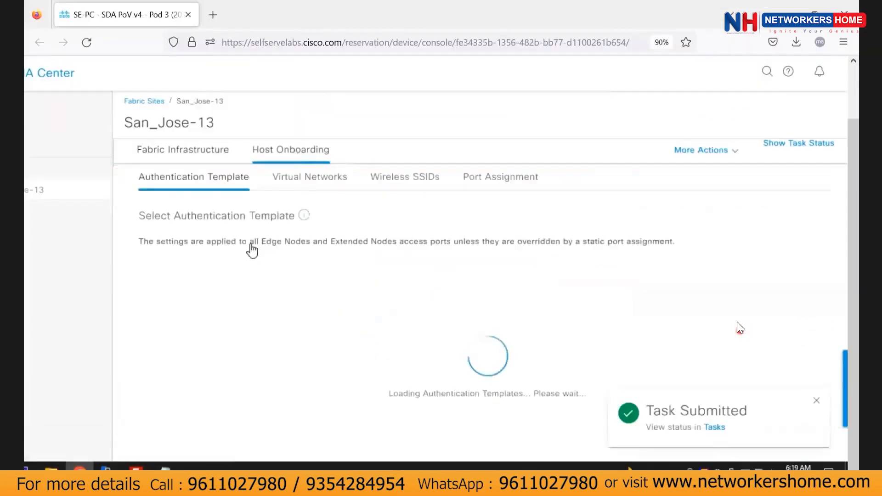
click(356, 285)
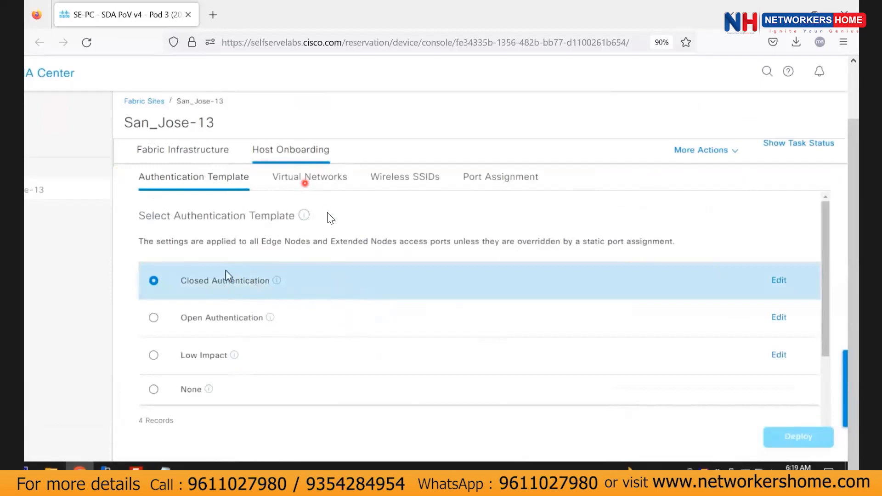
scroll(328, 212, left, 3)
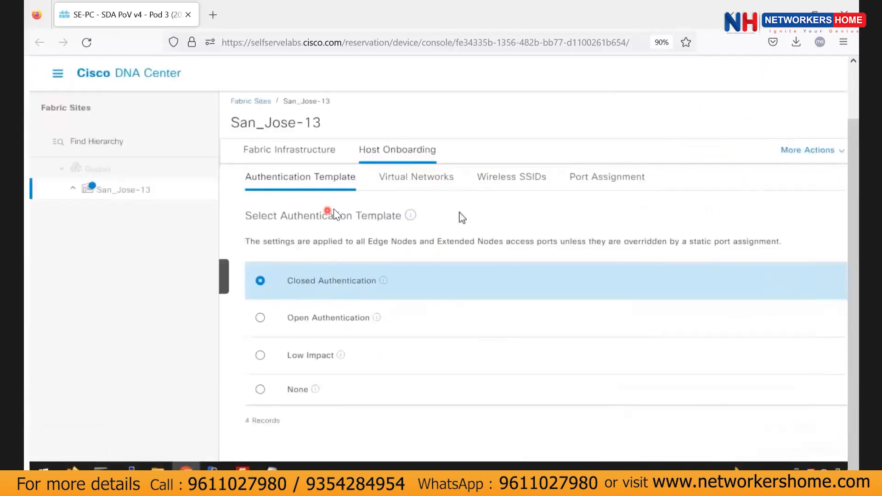
scroll(404, 187, right, 3)
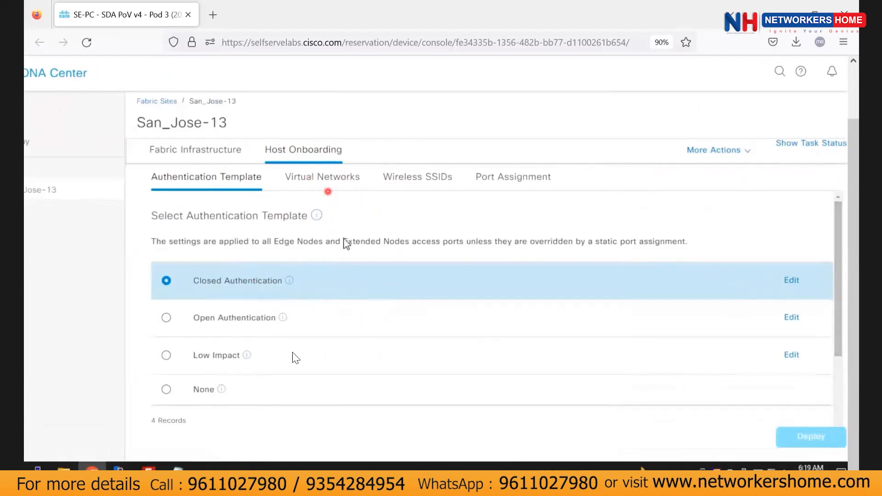
scroll(288, 343, down, 1)
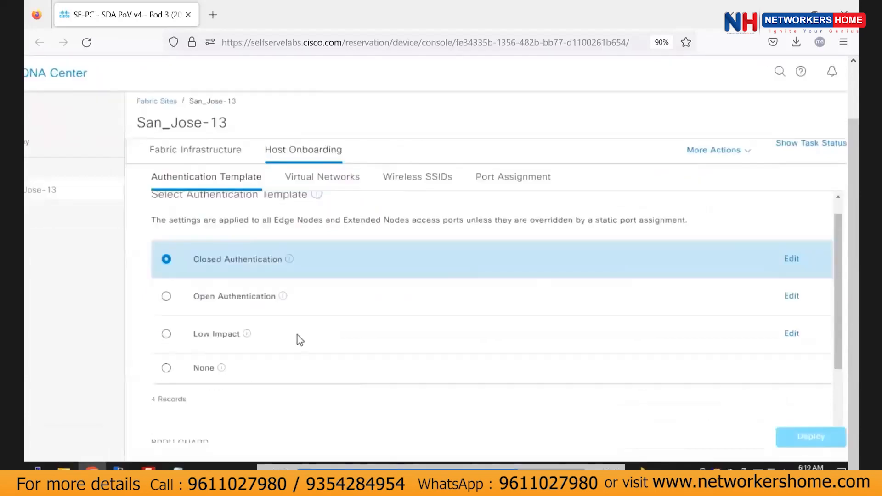
scroll(300, 340, down, 4)
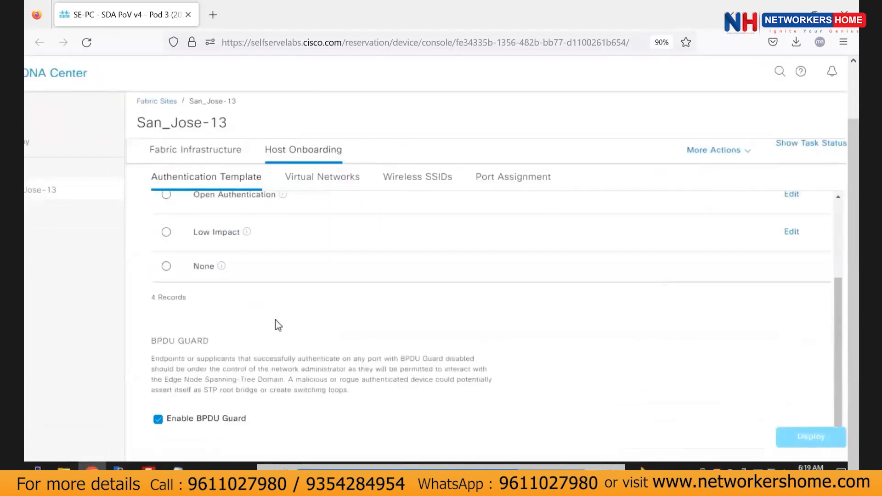
scroll(278, 325, up, 2)
scroll(293, 316, up, 5)
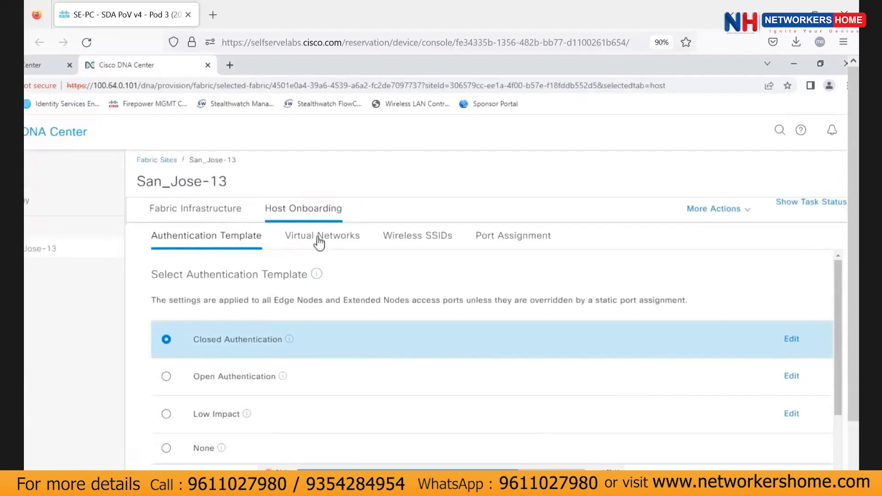
click(321, 242)
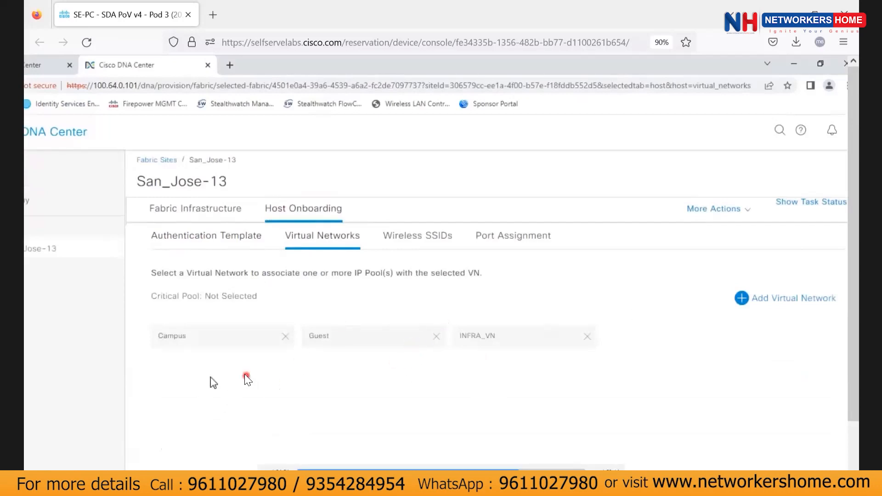
Assign SJC-Campus-Pool (100.100.0.0/16) to Campus with Data traffic and wireless pool enabled.
click(211, 340)
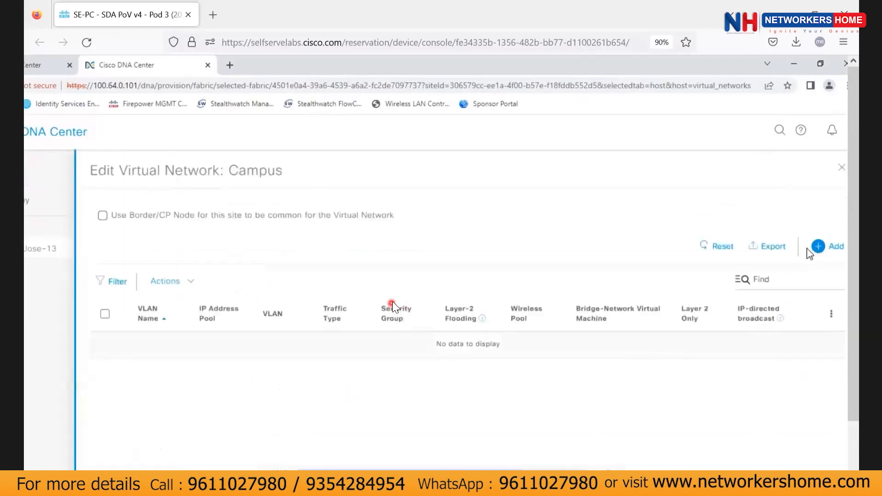
click(816, 247)
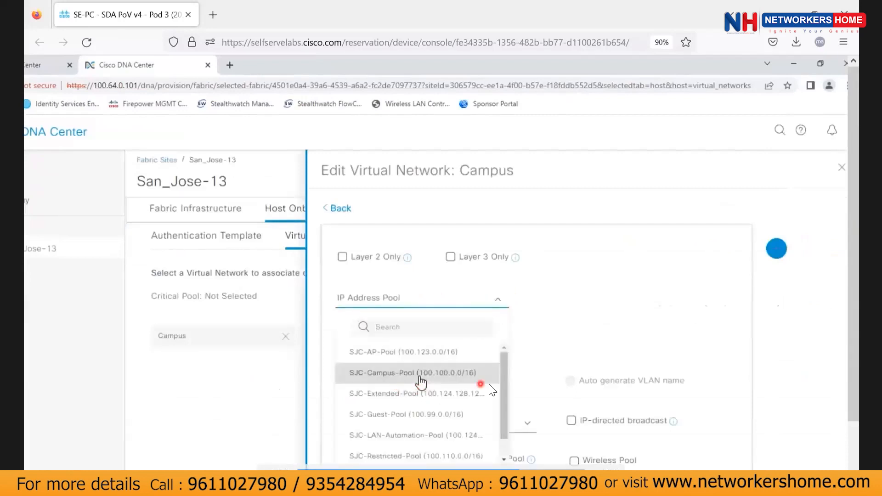
click(477, 378)
click(358, 344)
text(C)
text(amp)
text(uu)
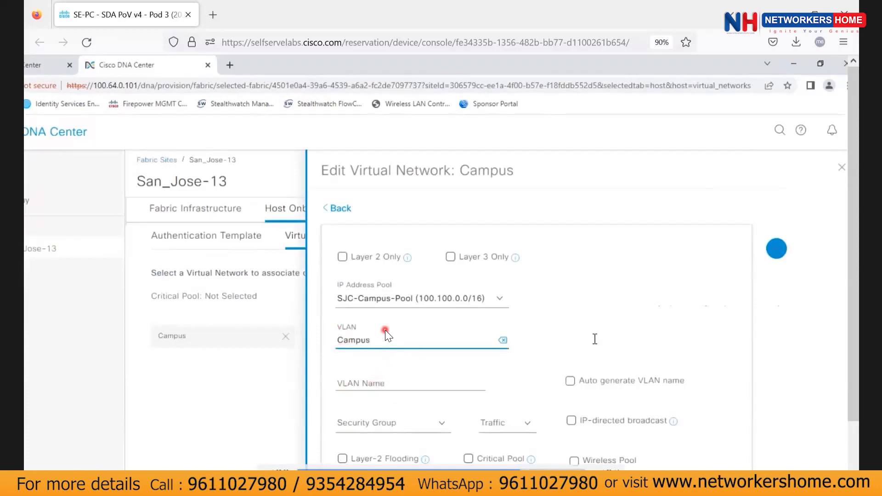
click(527, 423)
click(503, 452)
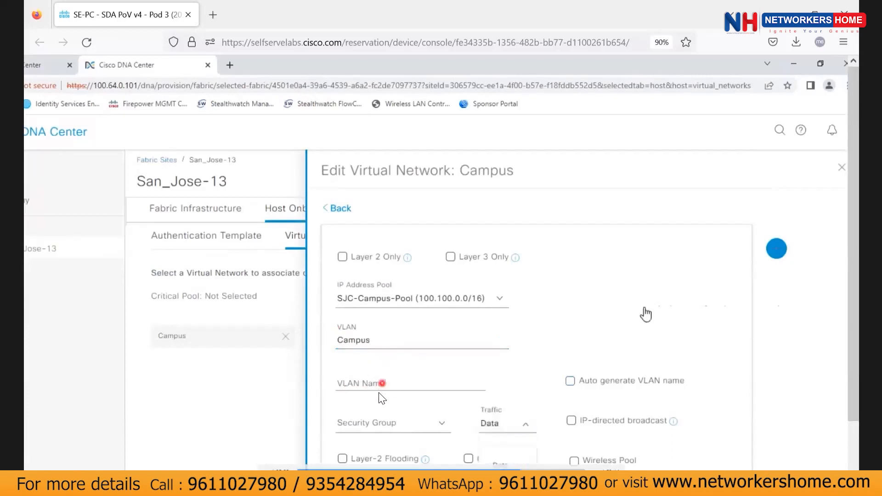
scroll(574, 400, down, 3)
click(574, 356)
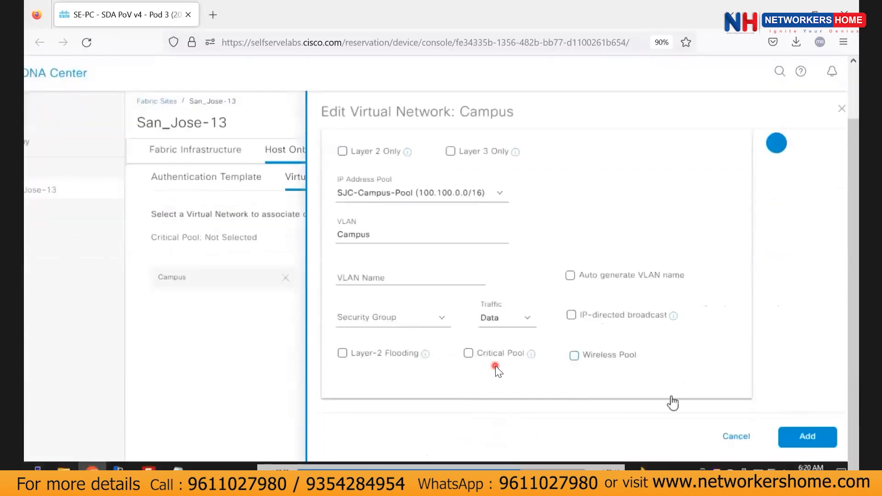
click(815, 441)
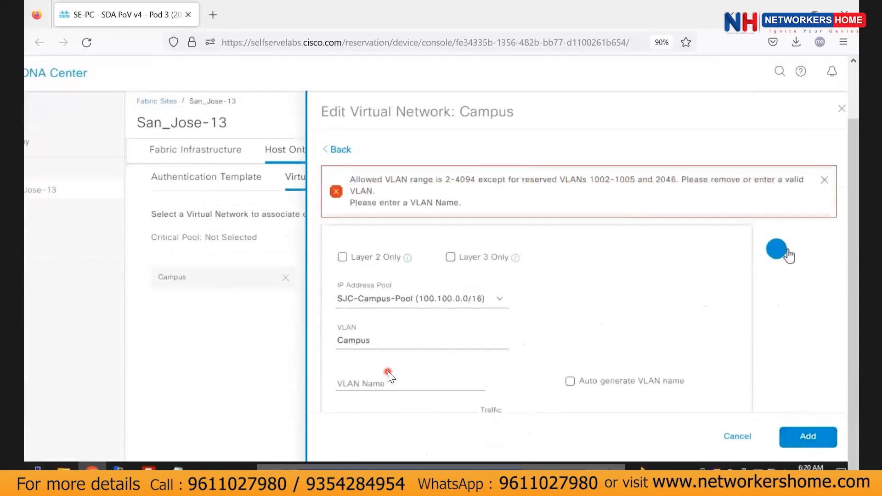
Fix the VLAN name to 'Campus', add the entry, then deploy and apply the change.
click(387, 340)
key(BackSpace)
key(BackSpace)
key(BackSpace)
key(BackSpace)
key(BackSpace)
key(BackSpace)
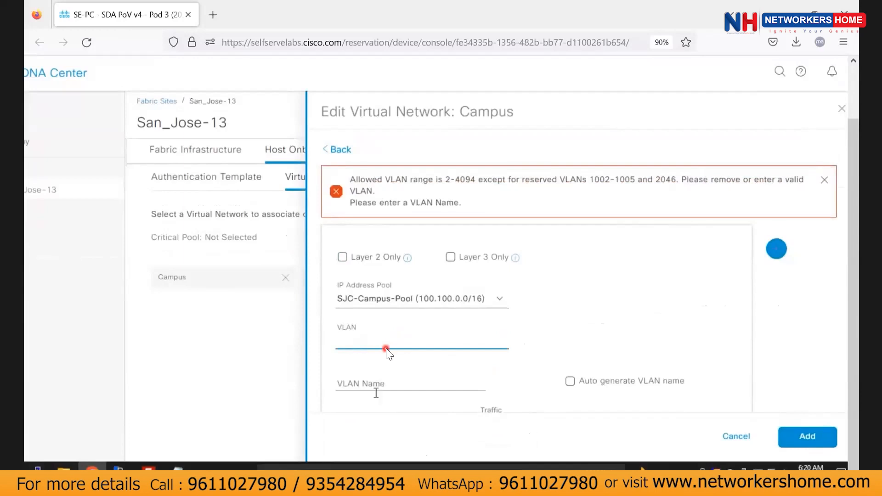
click(374, 383)
text(Ca)
text(mpus)
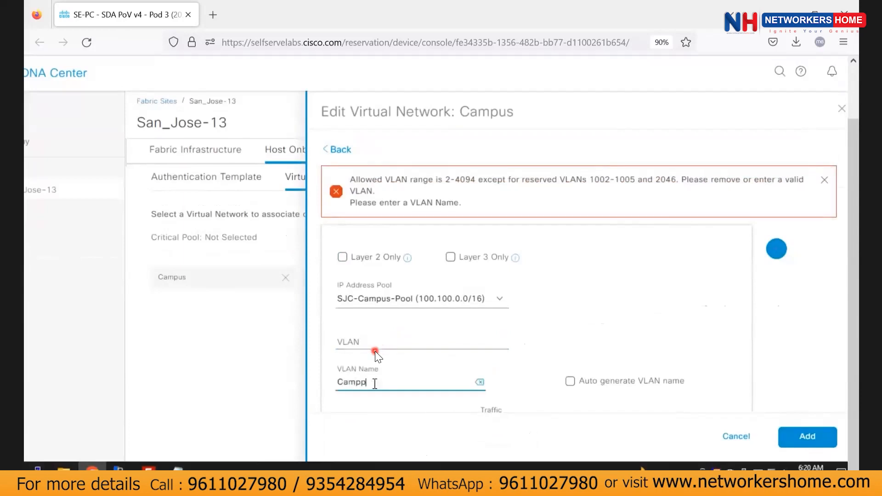
click(816, 439)
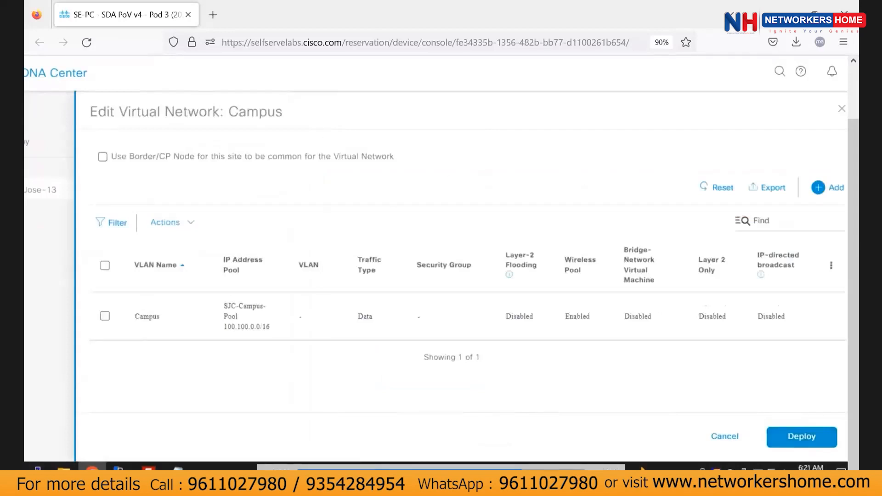
click(799, 440)
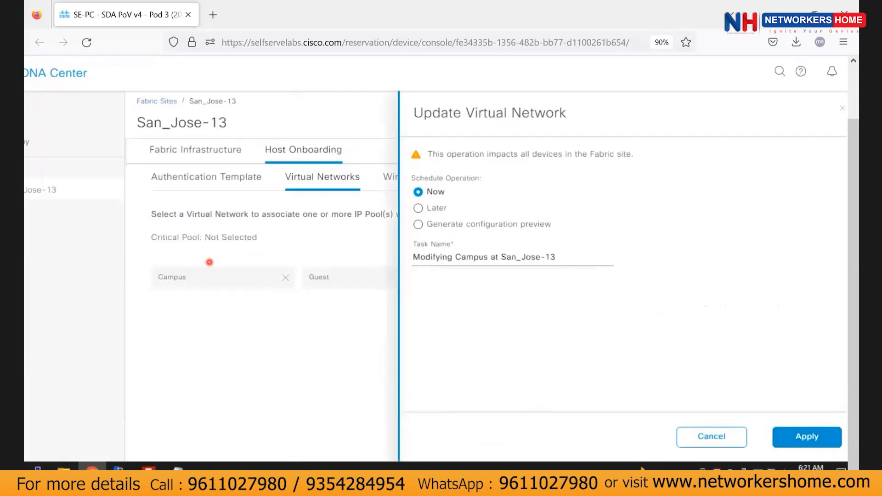
click(804, 438)
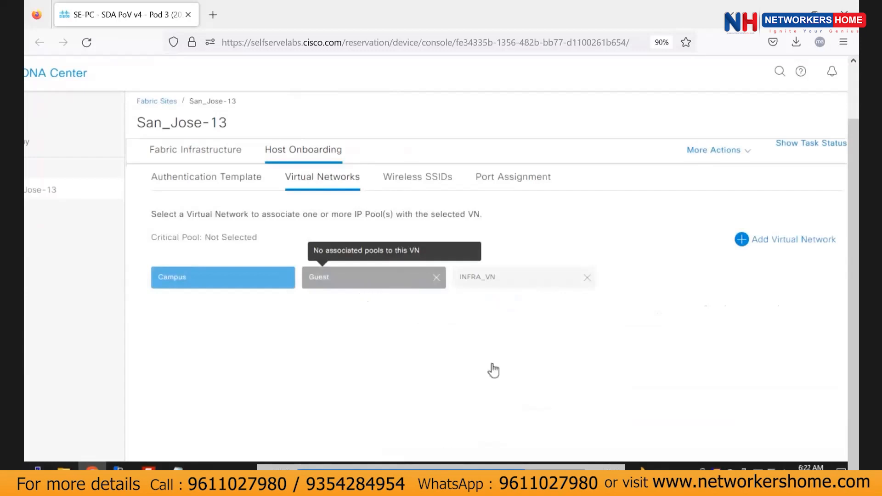
Give Guest an SJC-Guest-Pool VLAN named 'Guest' with Data traffic and wireless pool.
click(366, 276)
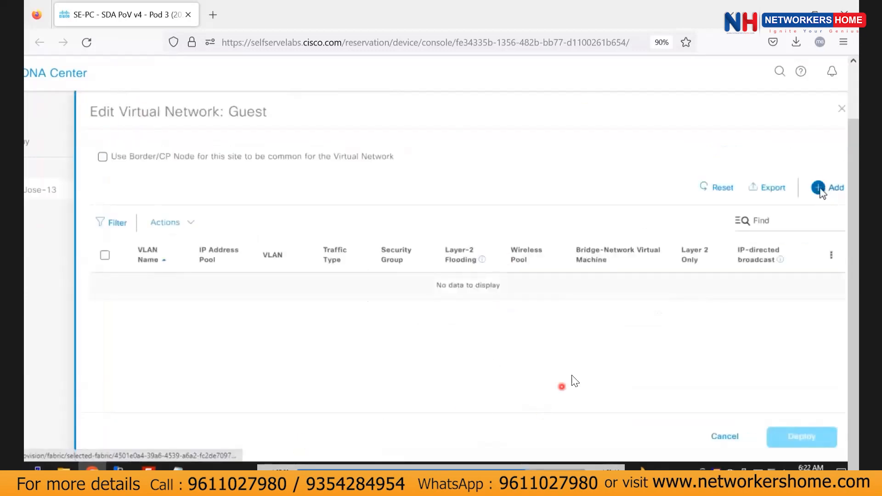
click(829, 191)
click(358, 239)
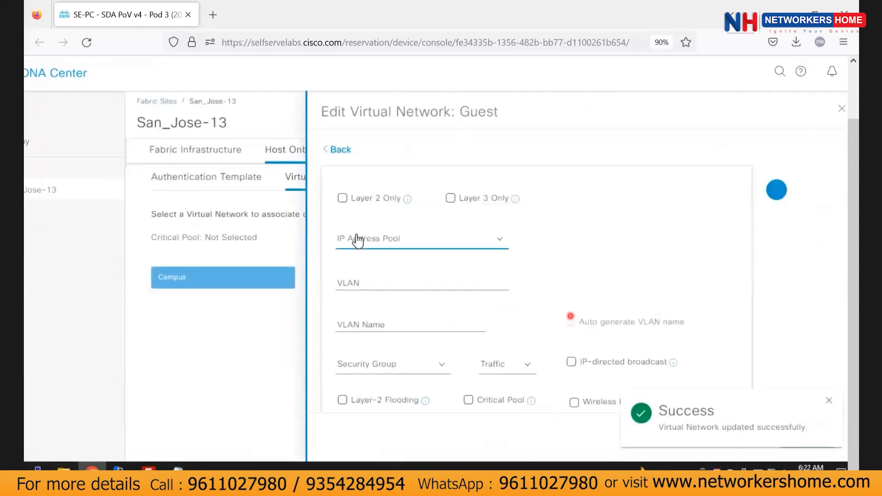
click(407, 361)
click(369, 324)
text(GGu)
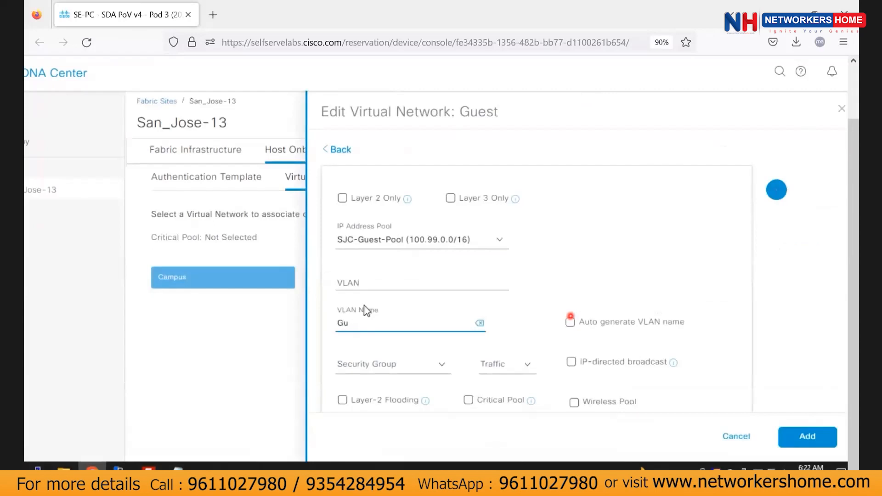
key(BackSpace)
click(523, 367)
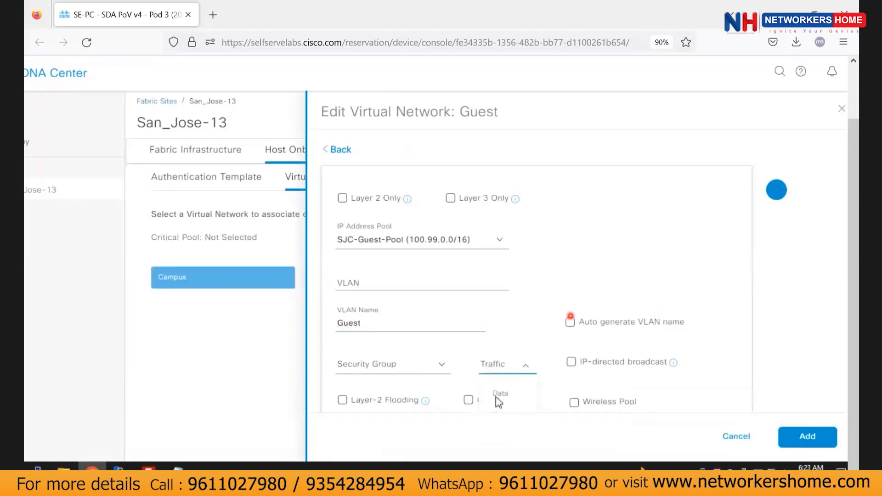
click(532, 395)
click(574, 403)
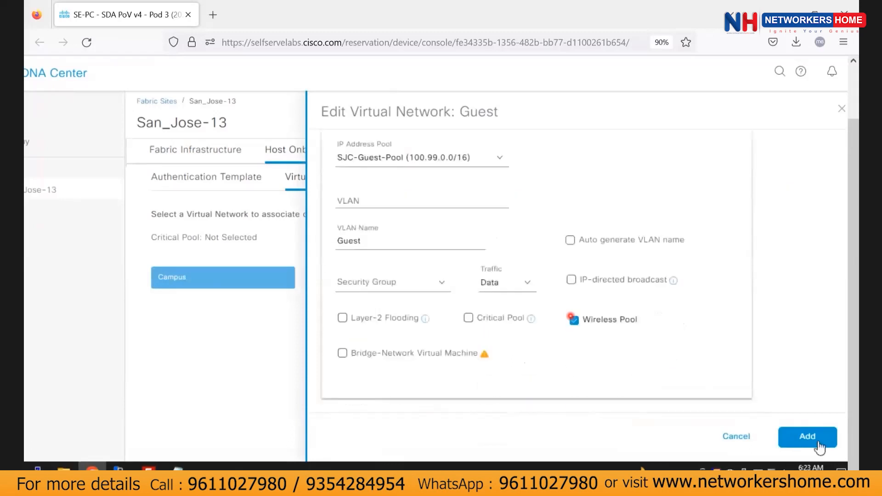
Add the Guest VLAN entry, then deploy and apply the update now.
click(807, 437)
click(808, 439)
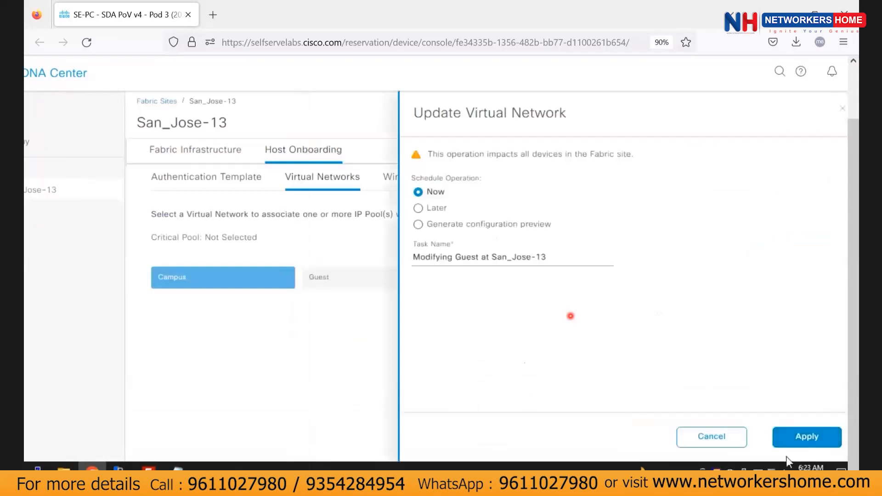
click(813, 446)
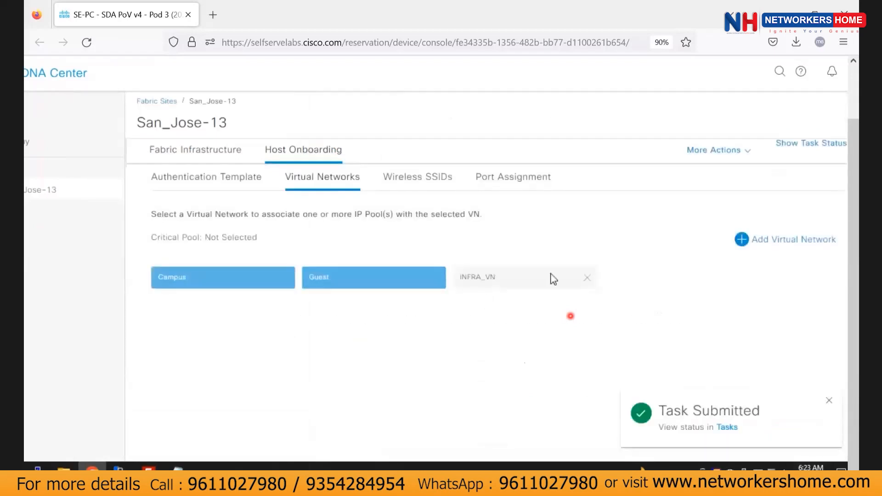
Add an IP pool entry to INFRA_VN on SJC-AP-Pool with pool type AP.
click(492, 282)
click(814, 168)
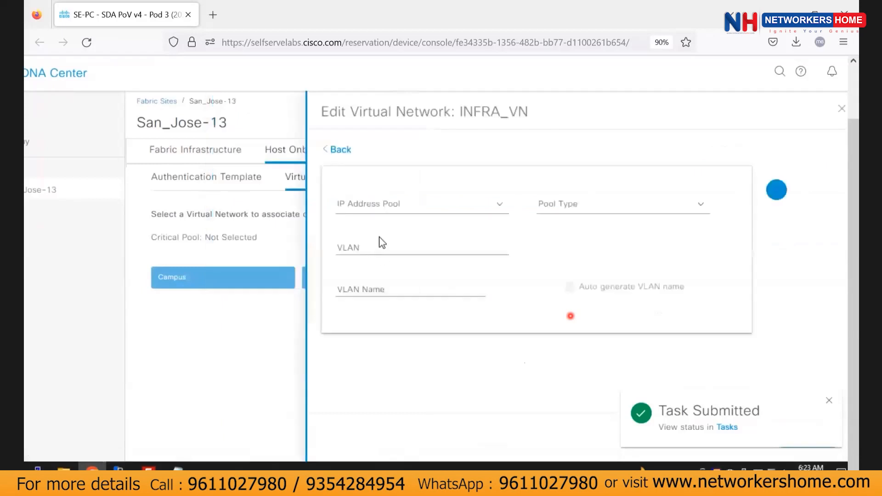
click(501, 209)
click(434, 259)
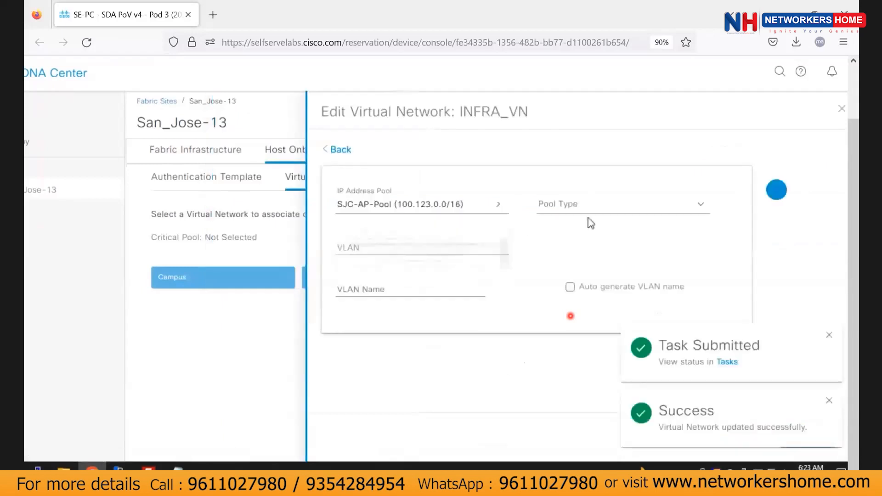
click(701, 206)
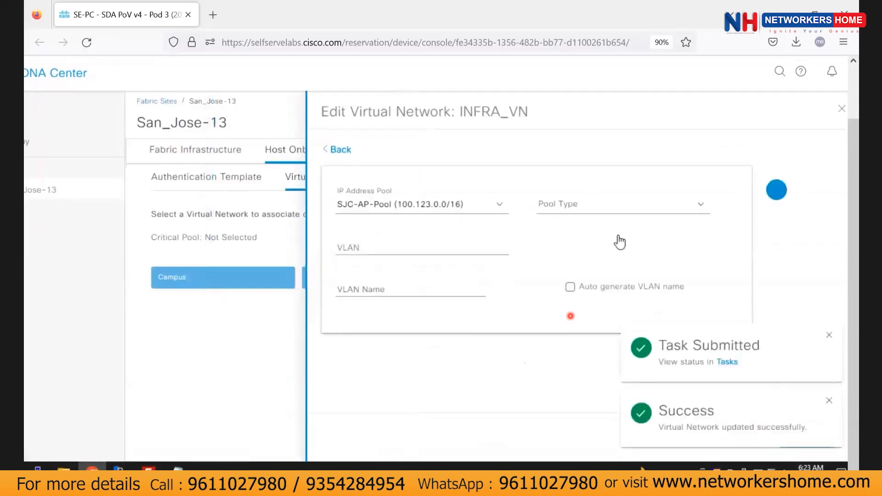
click(562, 235)
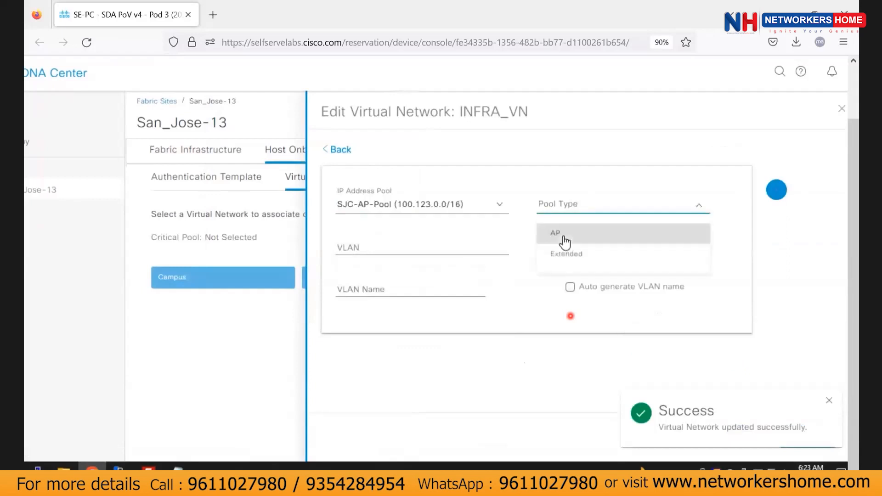
Name the VLAN AP_VLAN, add the entry, and deploy and apply the INFRA_VN update.
click(358, 248)
click(361, 286)
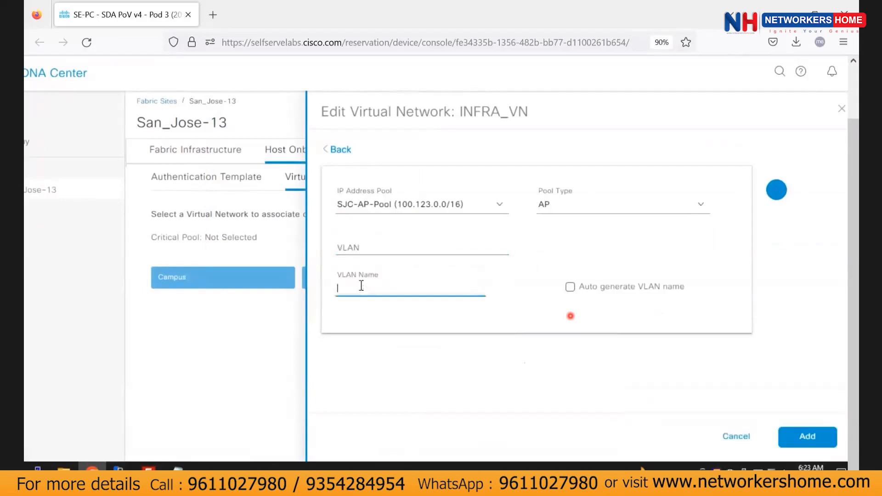
text(AP_VLAN)
click(362, 287)
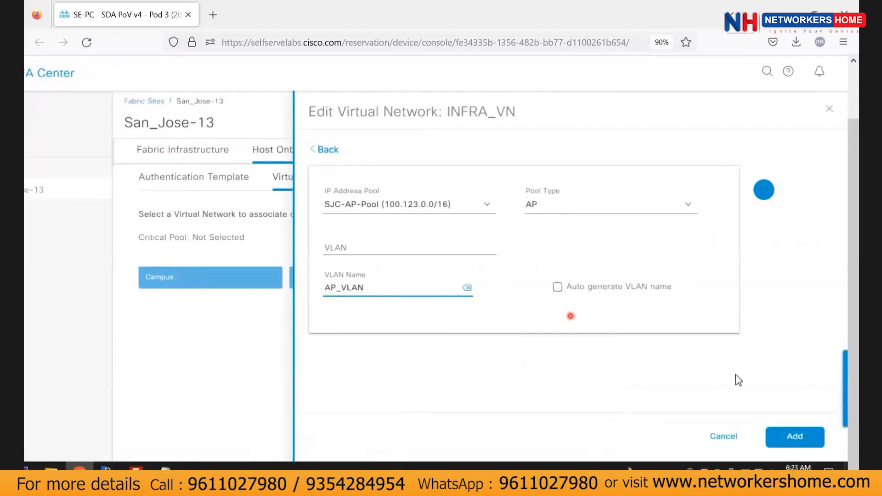
click(794, 436)
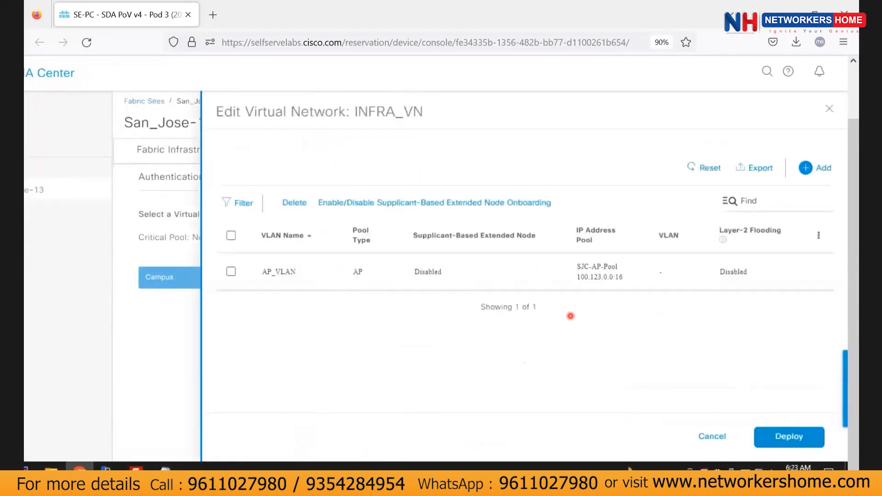
click(786, 436)
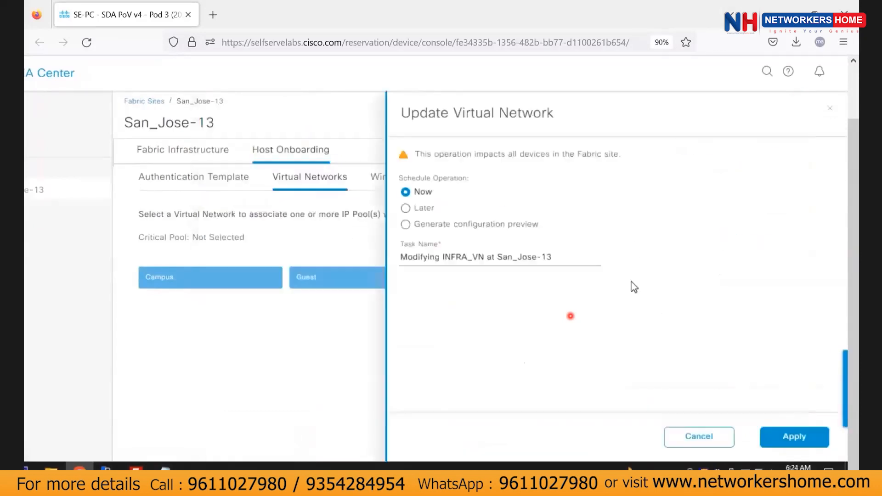
click(790, 435)
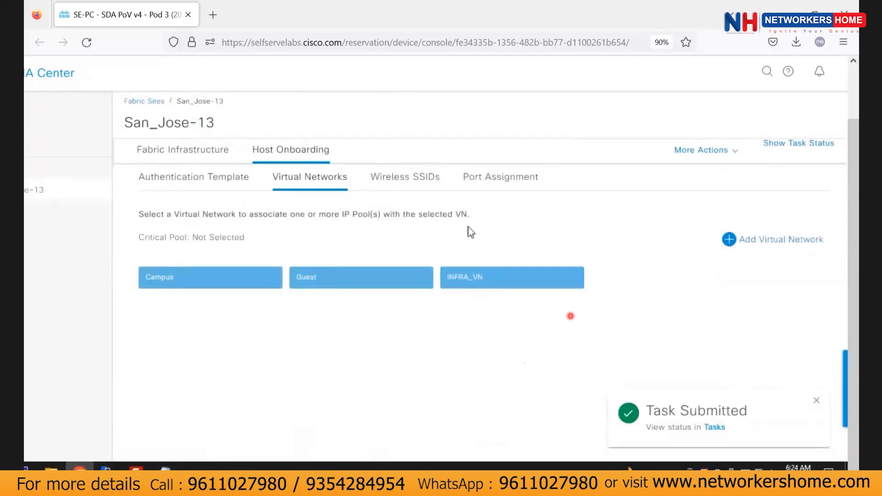
Assign the Campus address pool to SSID dev-sda and the Guest pool to dev-guest.
click(416, 183)
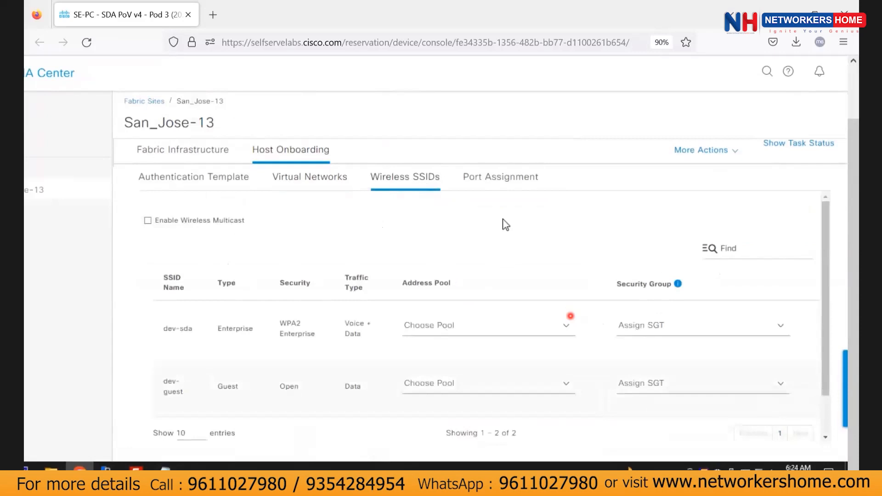
scroll(507, 230, down, 2)
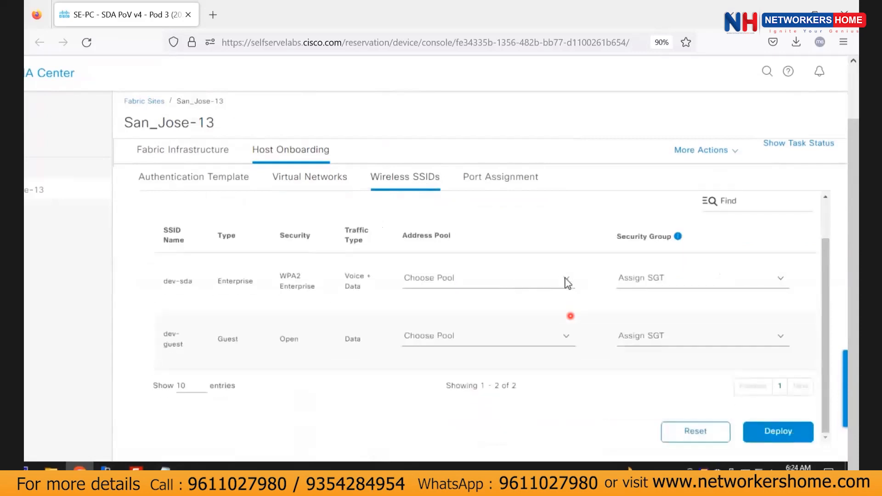
click(515, 290)
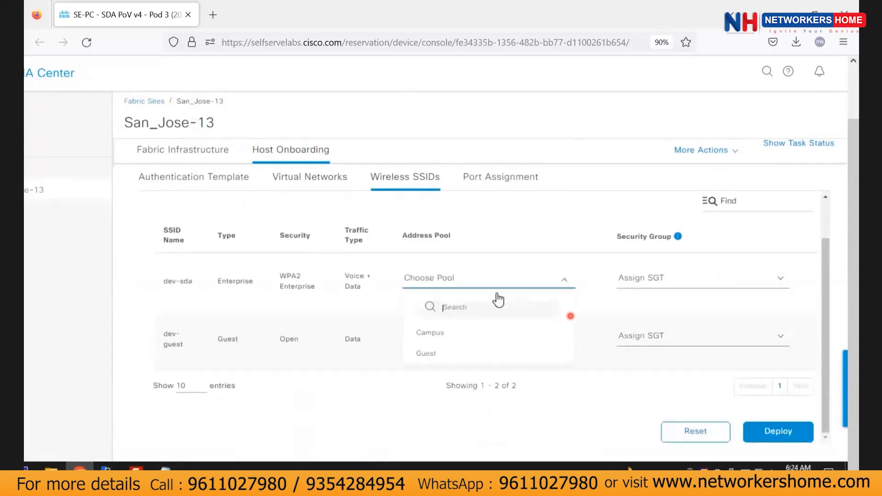
click(424, 359)
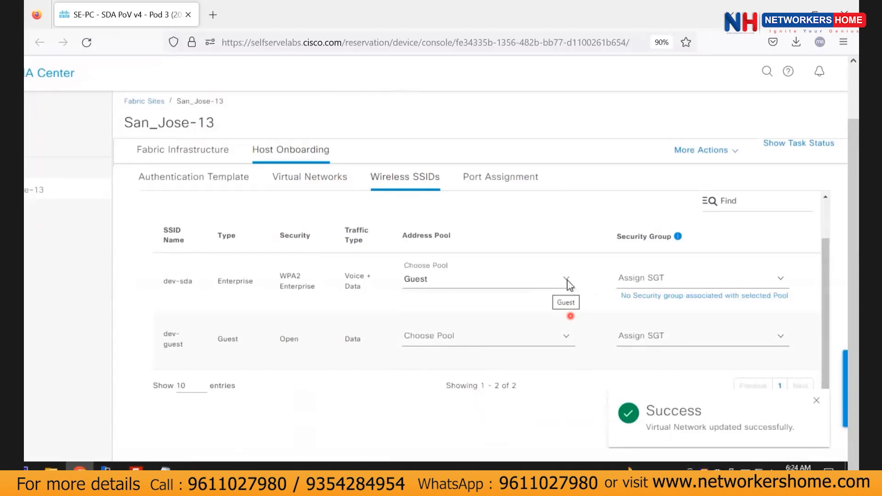
click(572, 289)
click(457, 331)
click(517, 340)
click(434, 412)
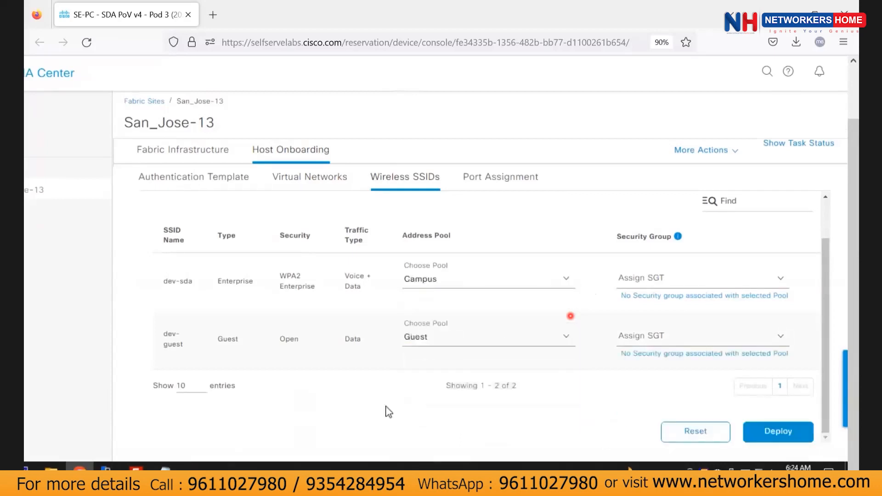
Deploy and apply the SSID address pool changes.
click(780, 431)
click(772, 276)
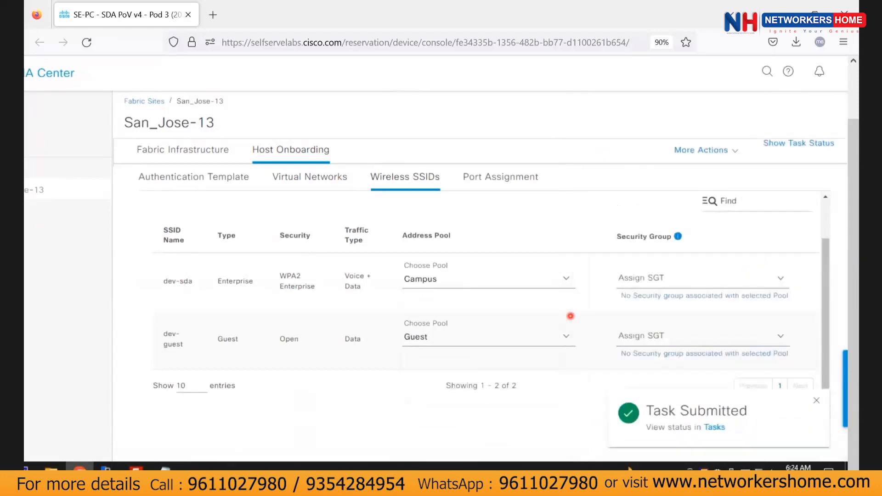
click(490, 184)
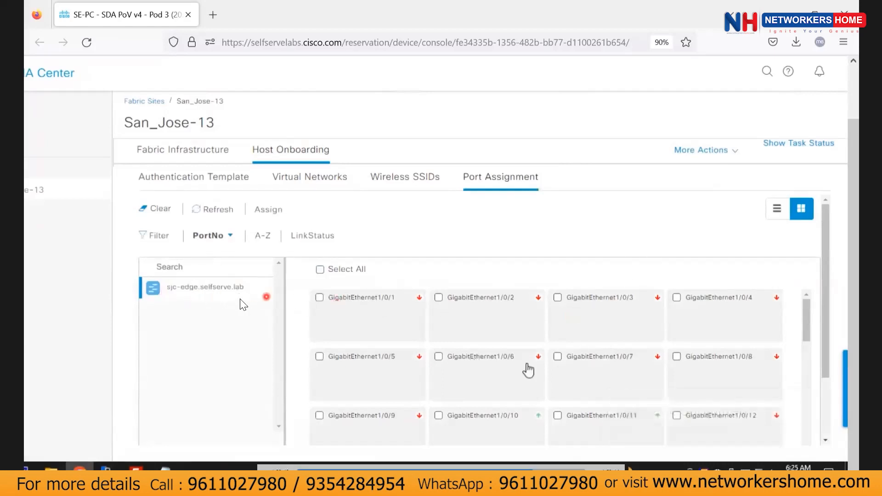
Select port GigabitEthernet1/0/48 on the sjc-edge switch.
scroll(362, 346, down, 3)
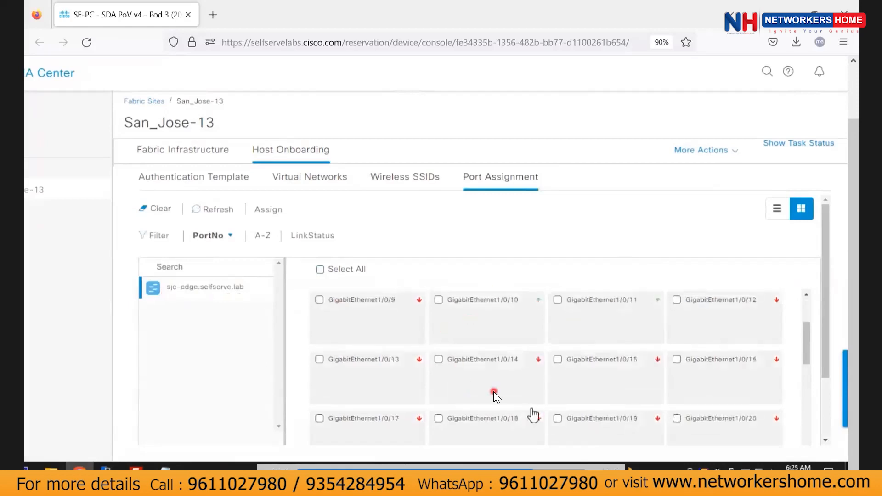
scroll(534, 429, down, 3)
scroll(561, 361, down, 5)
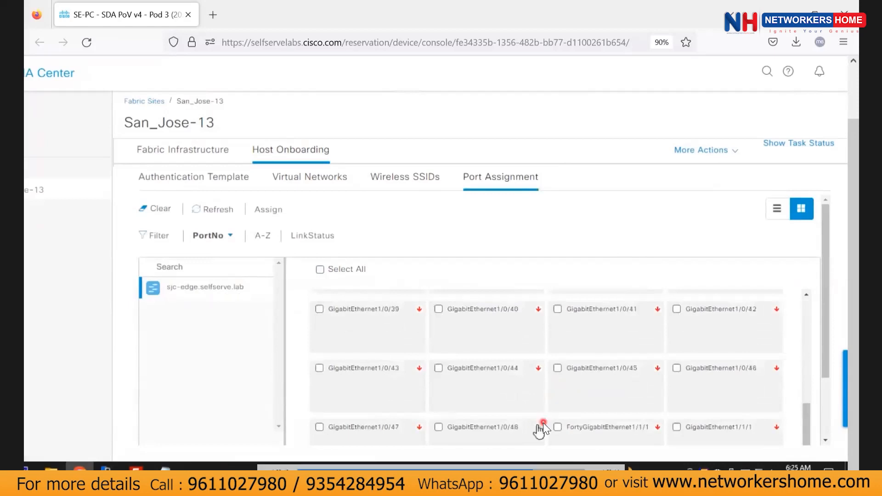
click(438, 427)
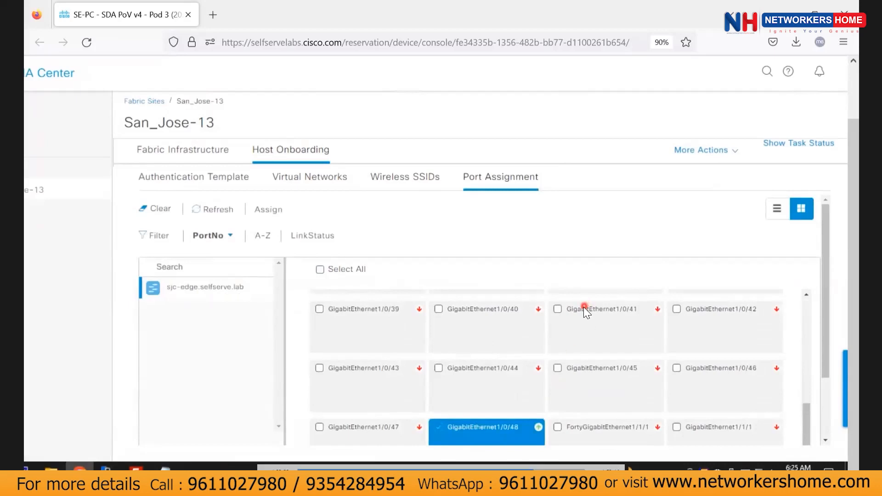
scroll(555, 311, down, 5)
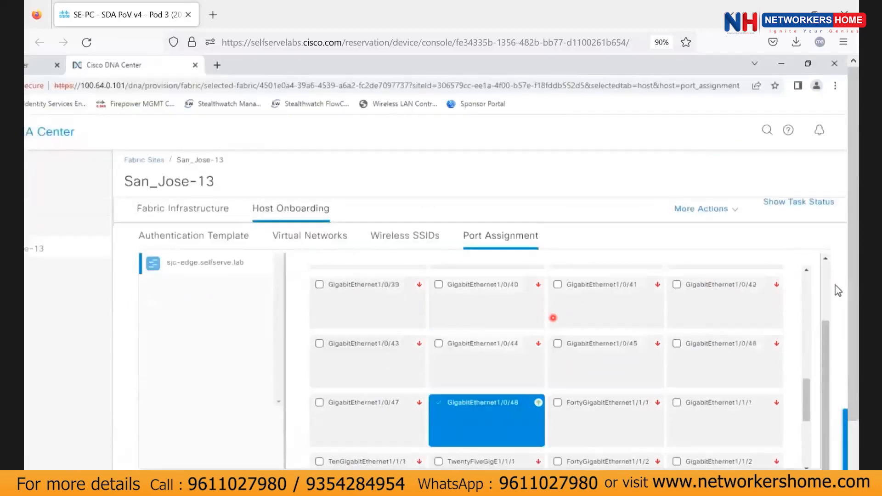
scroll(797, 351, down, 3)
scroll(550, 319, up, 5)
scroll(549, 319, down, 8)
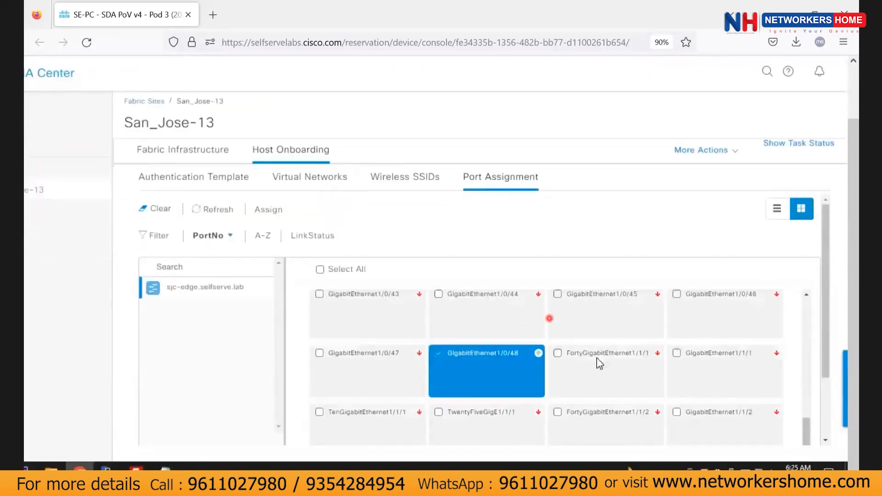
scroll(549, 319, up, 3)
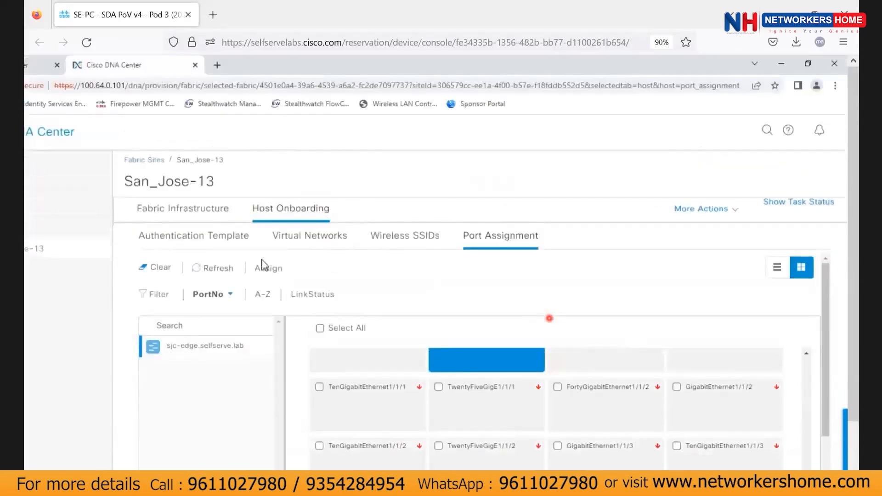
Assign the selected port the Access Point(AP) device type and save it.
click(278, 267)
click(610, 250)
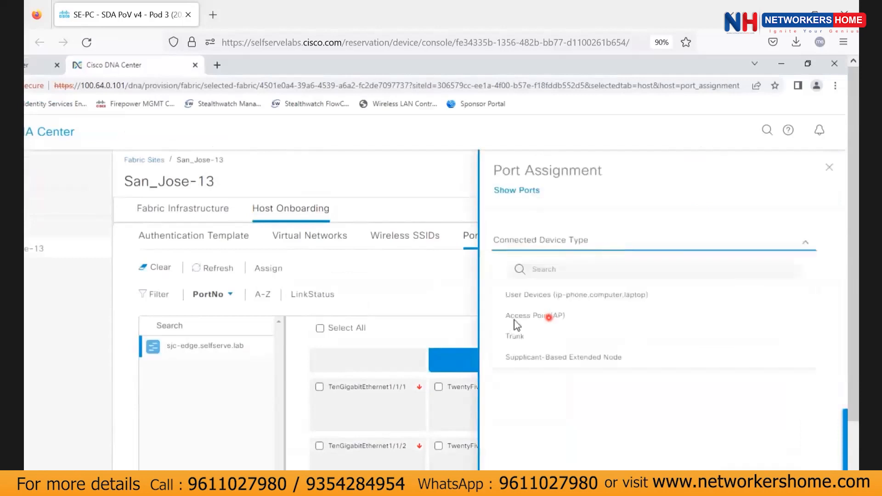
click(549, 294)
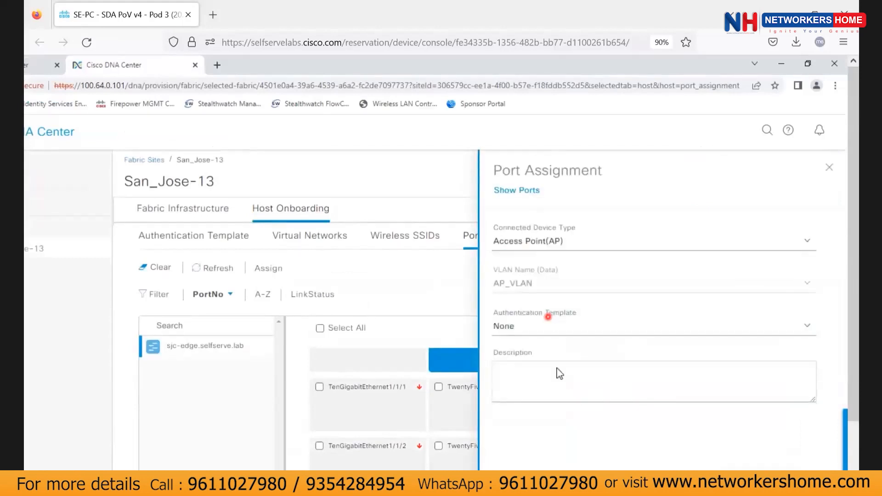
scroll(559, 373, down, 3)
click(787, 439)
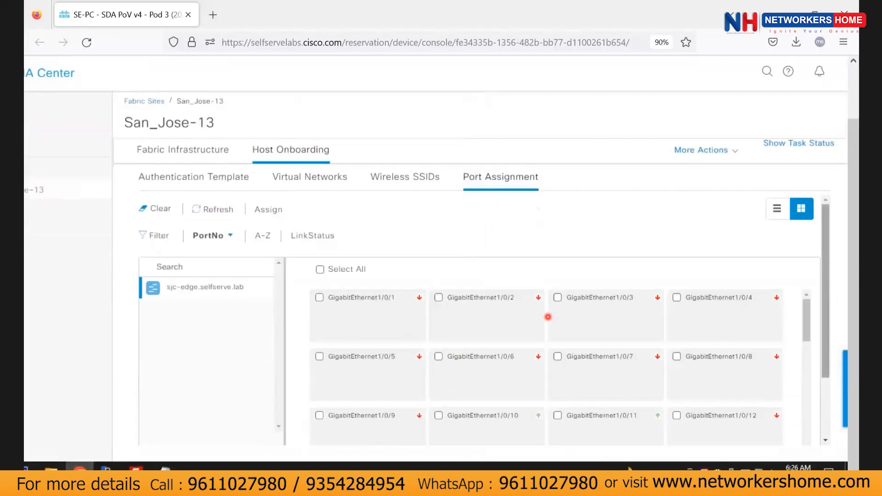
Deploy and apply the GigabitEthernet1/0/48 port assignment to the switch.
scroll(783, 400, down, 6)
scroll(828, 357, down, 3)
click(775, 438)
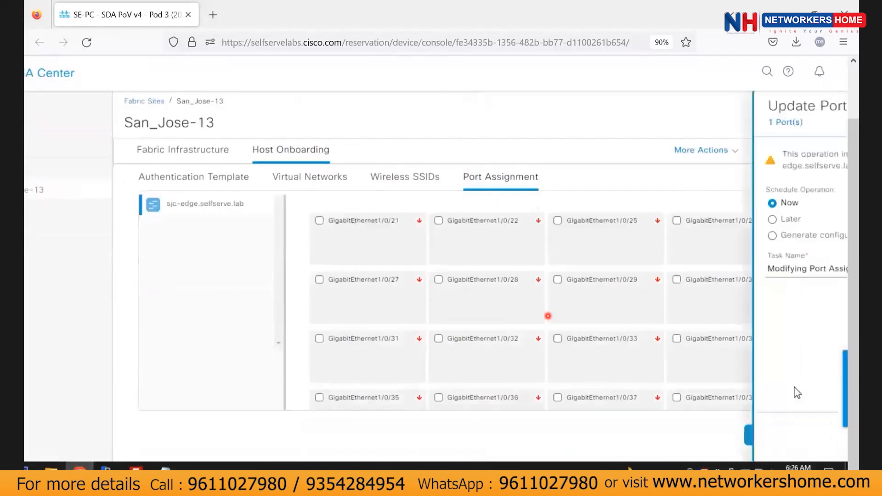
click(784, 438)
click(555, 390)
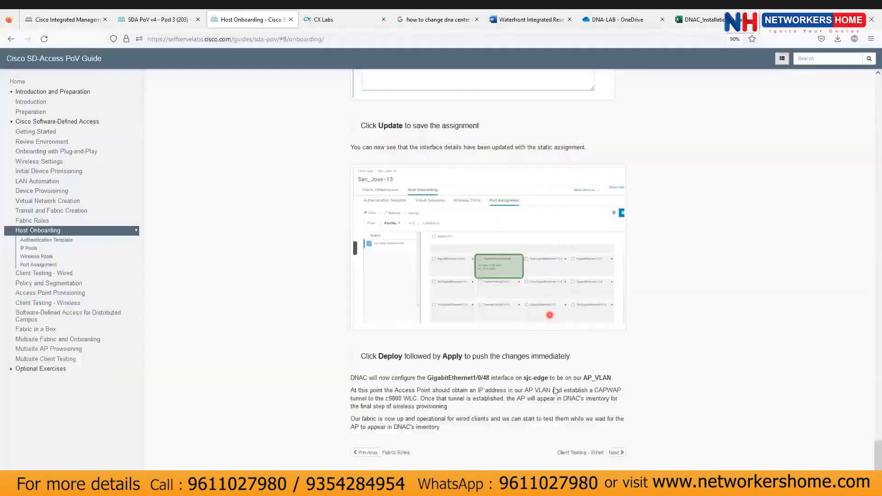
Go to the guide's Client Testing - Wired page from Host Onboarding.
click(614, 452)
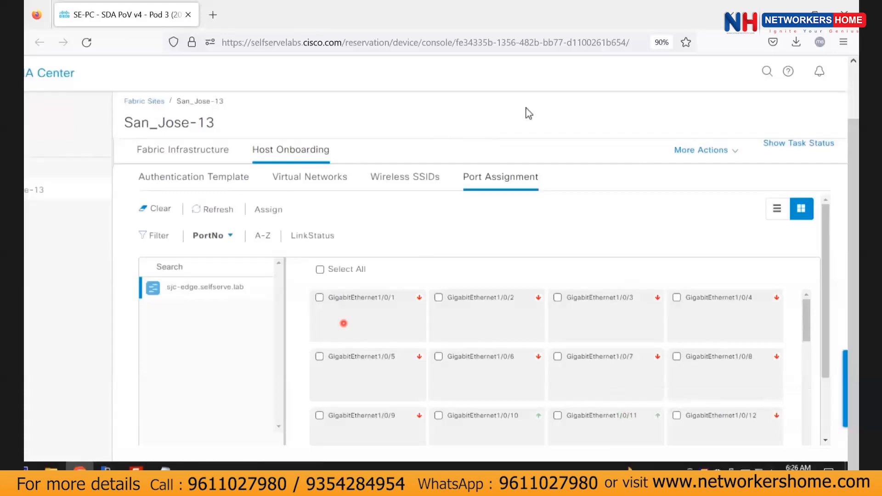
Open Client-1's console from the lab pod topology.
key(alt+Tab)
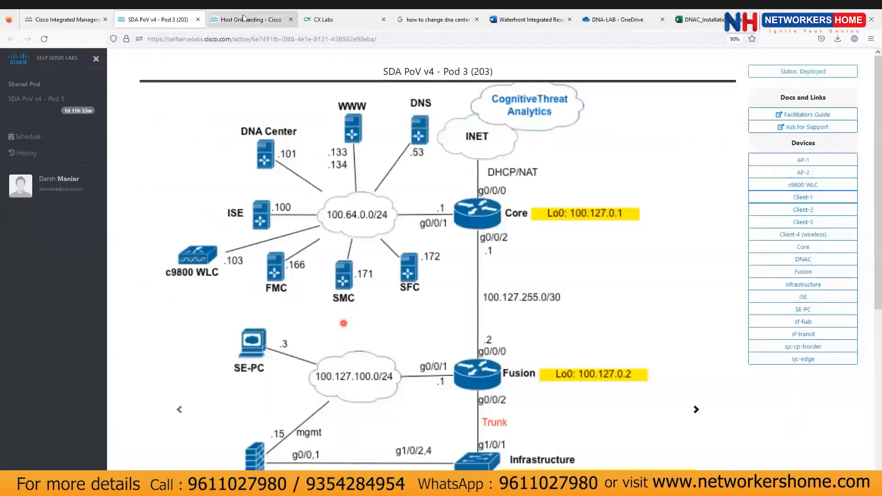
click(803, 197)
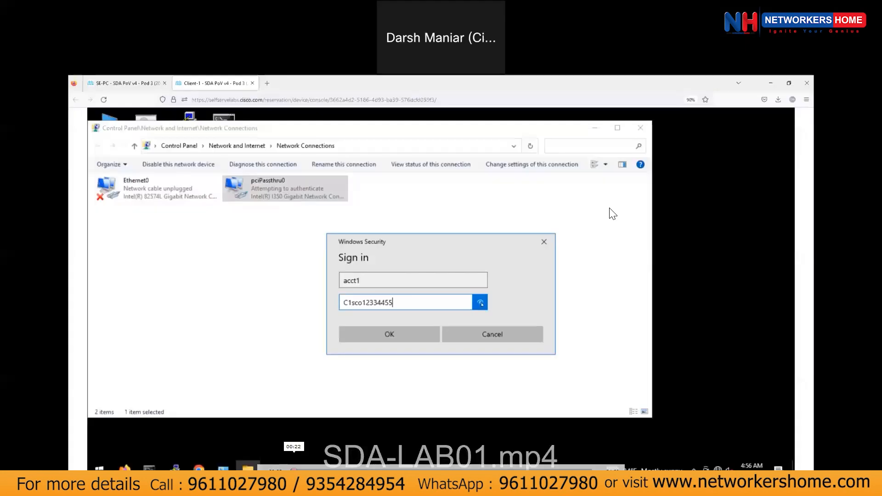
key(Return)
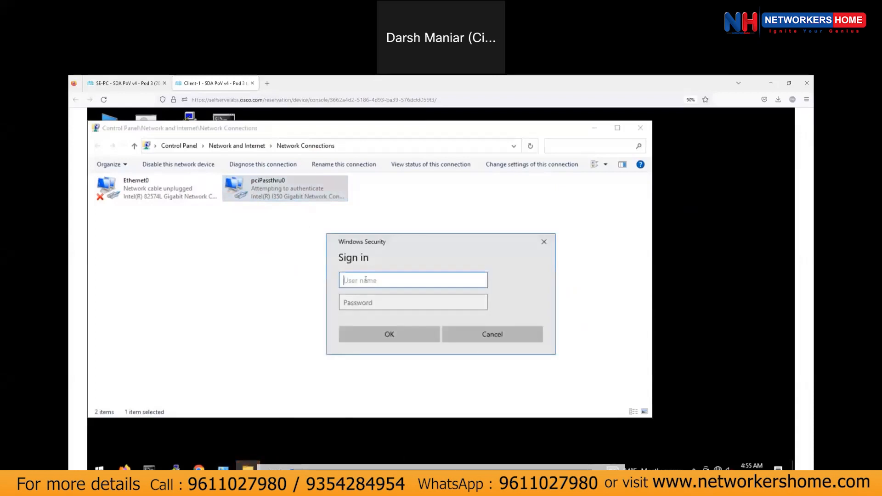
Authenticate pciPassthru0 on Client-1 with the test account's user name and password.
text(acct1)
key(Tab)
text(*************)
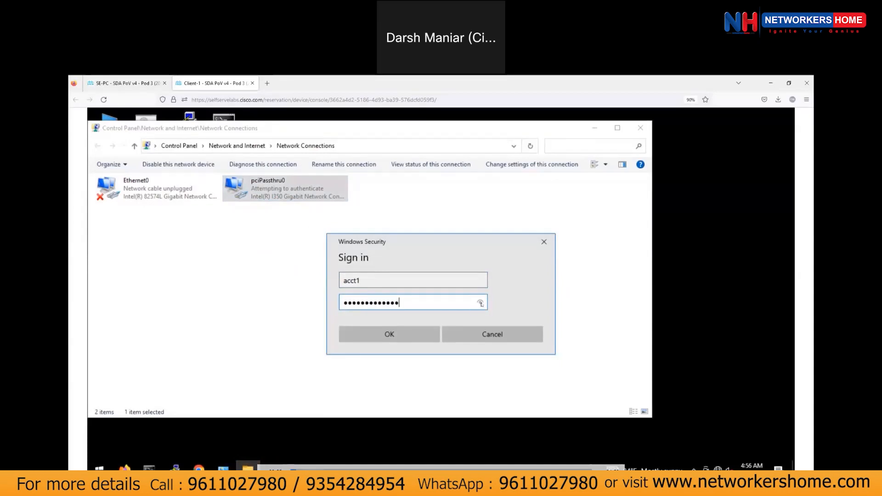
click(481, 303)
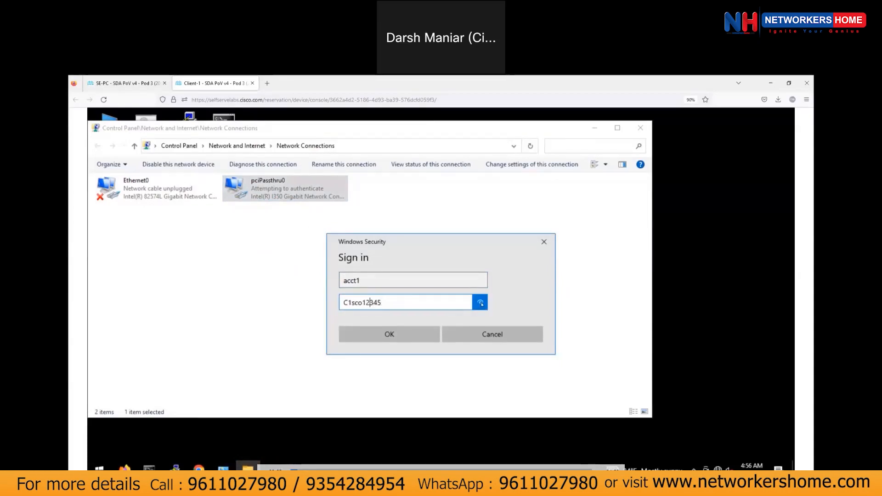
click(389, 334)
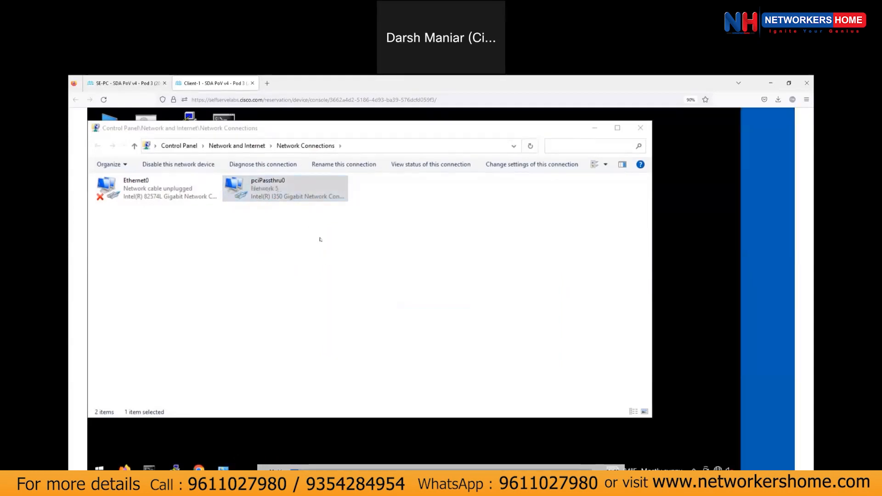
click(274, 201)
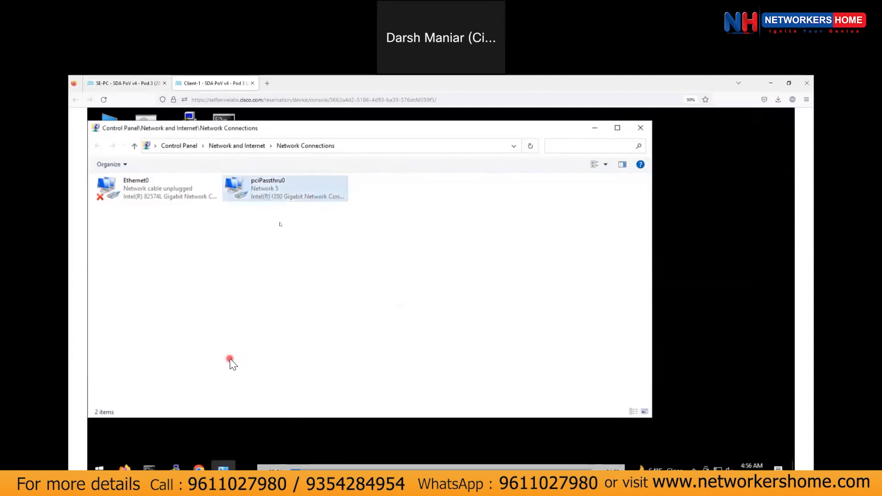
click(150, 468)
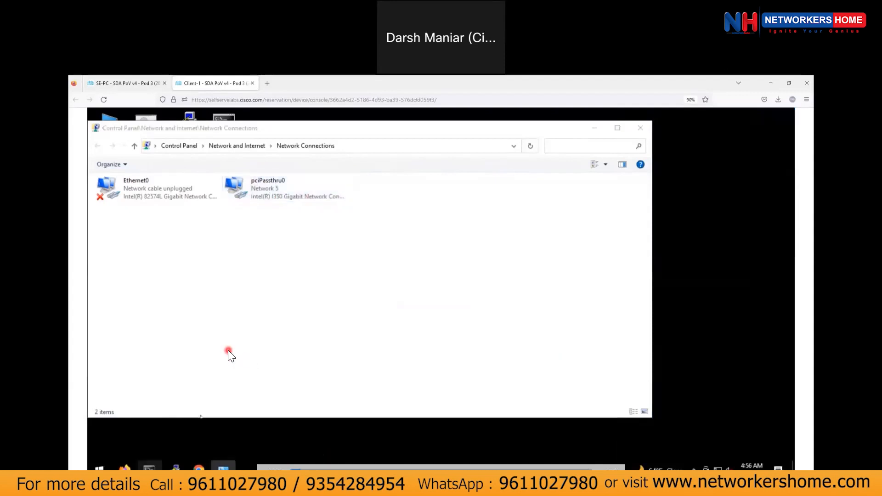
Run ipconfig on Client-1 and confirm pciPassthru0 has IPv4 100.100.0.22, gateway 100.100.0.1.
click(259, 321)
text(ipcconnffiig)
key(Return)
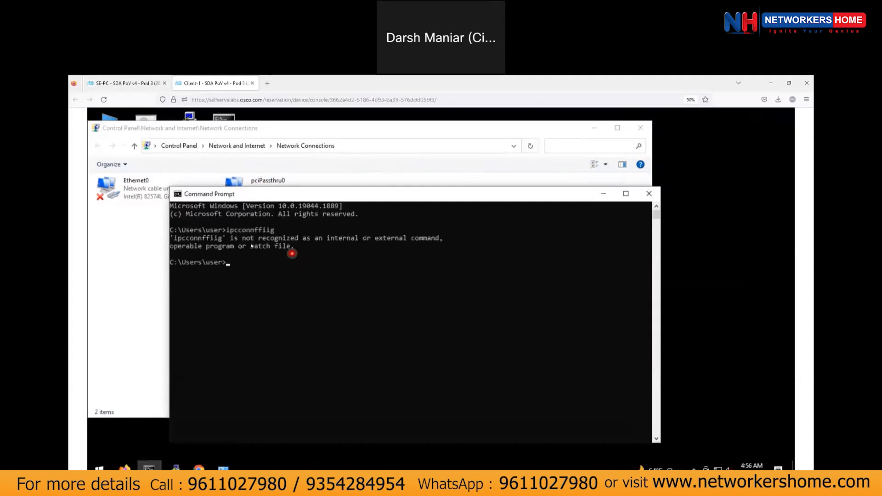
text(ipcoonfi)
key(BackSpace)
key(BackSpace)
key(BackSpace)
key(BackSpace)
text(nfig)
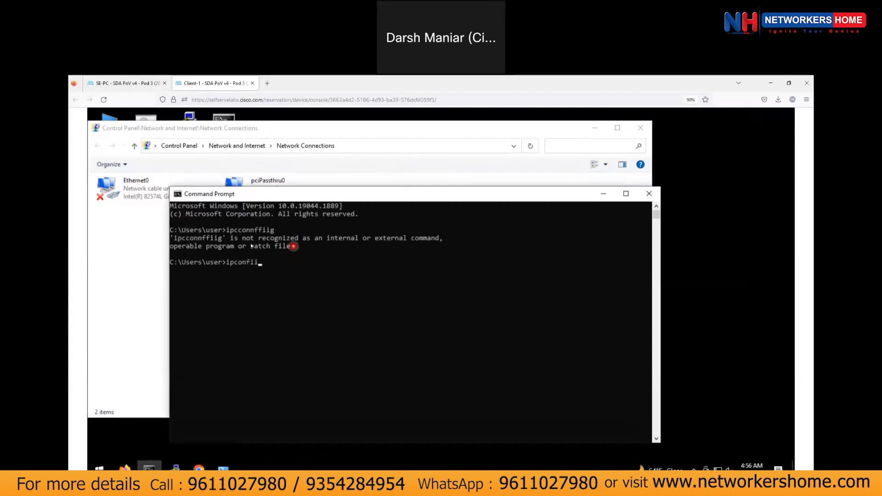
key(Return)
mouse_move(326, 375)
mouse_down()
mouse_move(374, 376)
mouse_move(326, 382)
mouse_up()
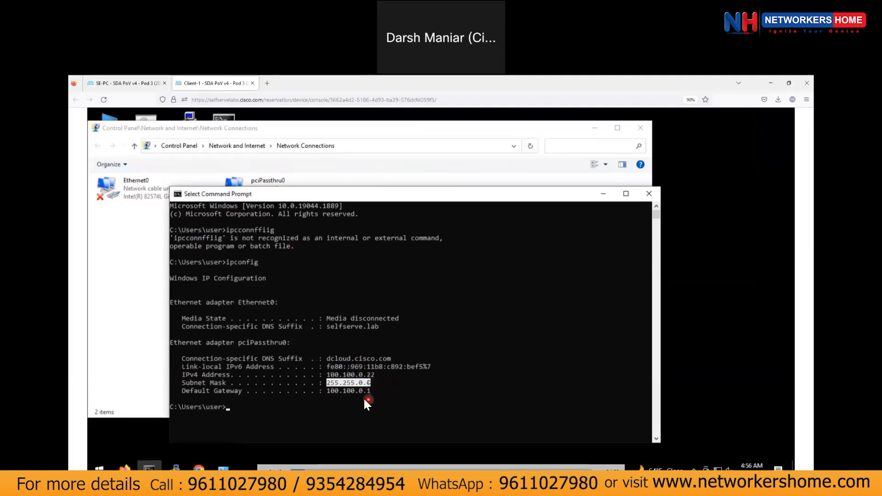
click(320, 415)
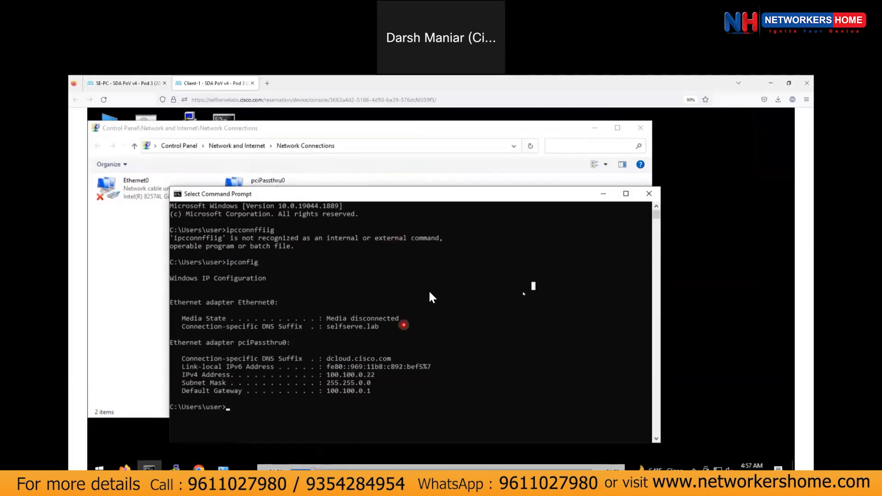
click(603, 194)
click(135, 85)
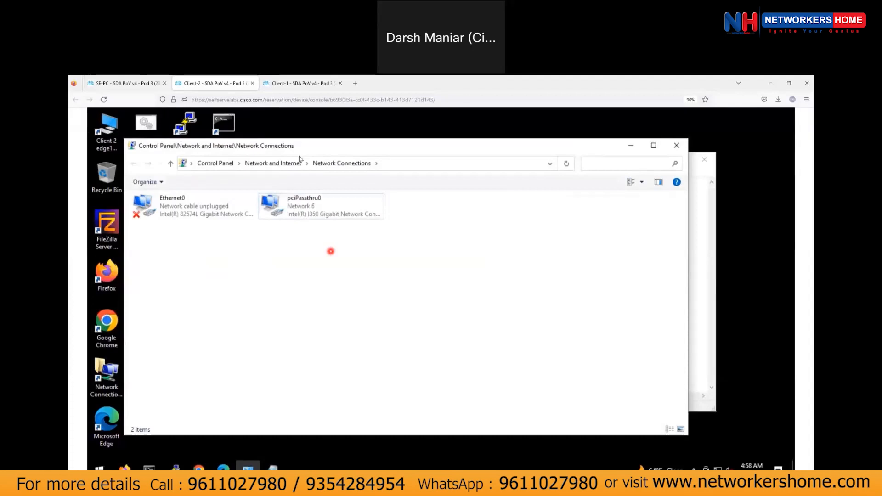
Copy Client-2's IPv4 address 100.100.0.21 from the ipconfig output.
mouse_move(332, 467)
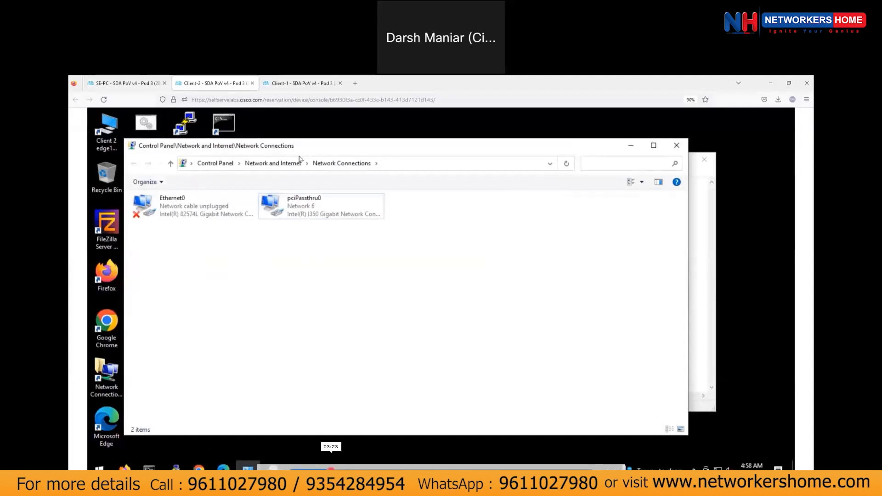
click(331, 469)
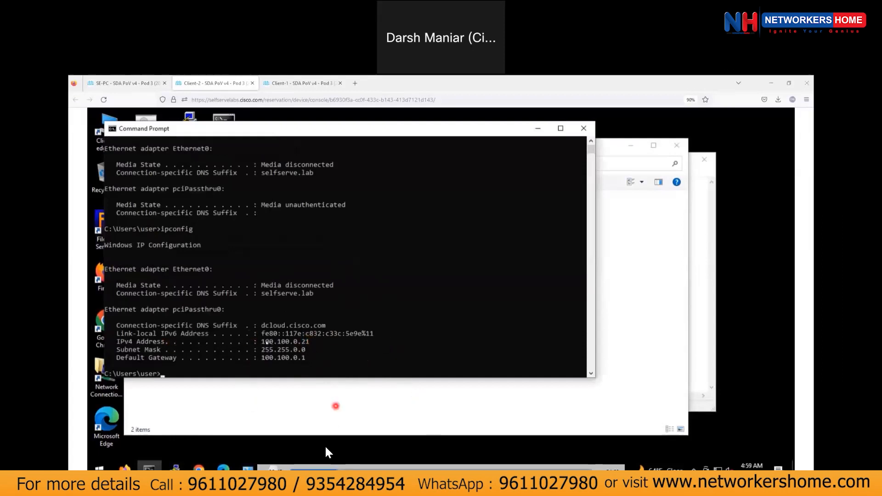
drag(261, 341, 309, 342)
key(ctrl+c)
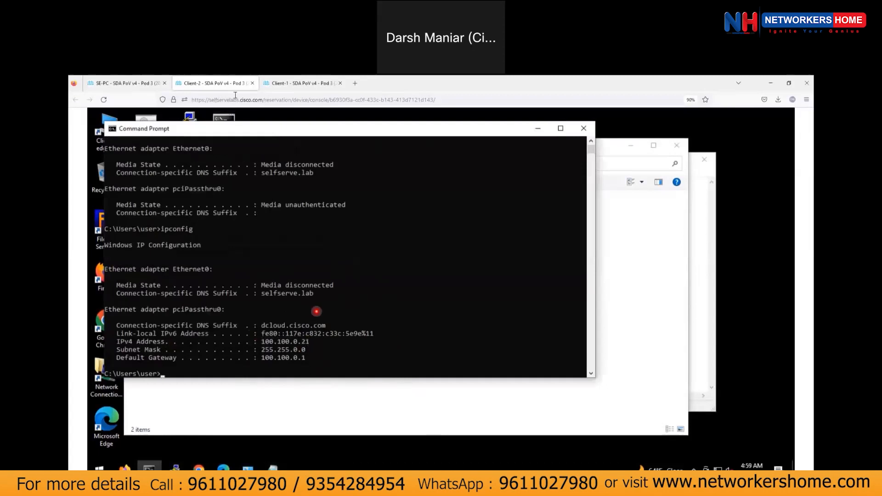
click(341, 468)
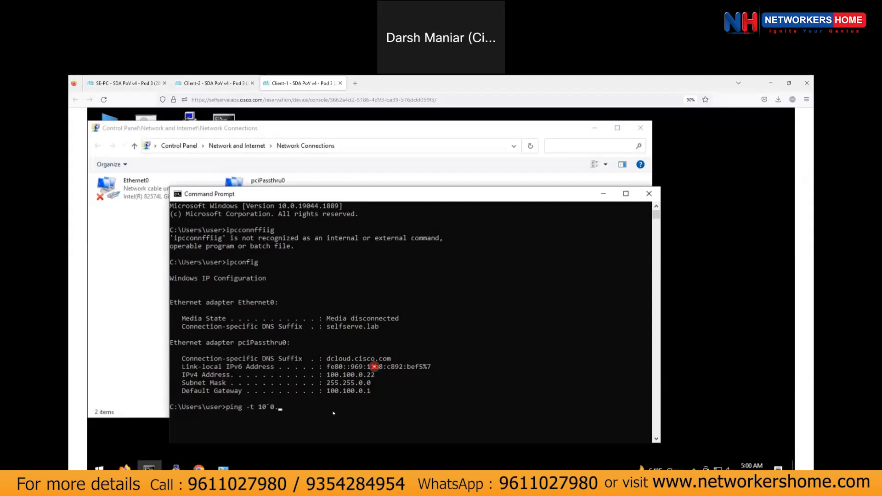
Start a continuous ping to 100.100.0.22 in Client-1's command prompt.
click(333, 413)
key(BackSpace)
key(BackSpace)
text(0)
text(.)
text(1`0)
text(0)
key(BackSpace)
key(Right)
key(Right)
text(n..0n.)
key(BackSpace)
key(BackSpace)
key(BackSpace)
key(BackSpace)
text(0.2b2)
key(Left)
key(BackSpace)
key(Left)
key(Left)
key(Left)
key(Left)
key(BackSpace)
key(Return)
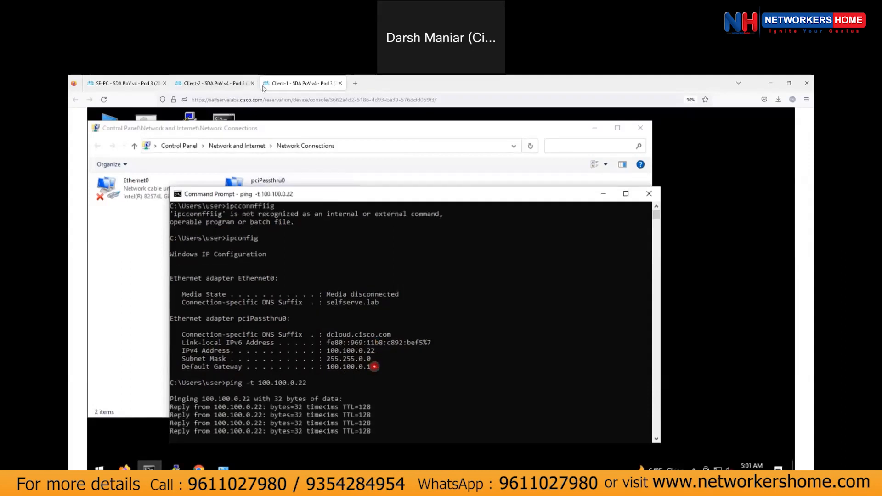
Stop that ping and continuously ping Client-2 at 100.100.0.21.
click(230, 86)
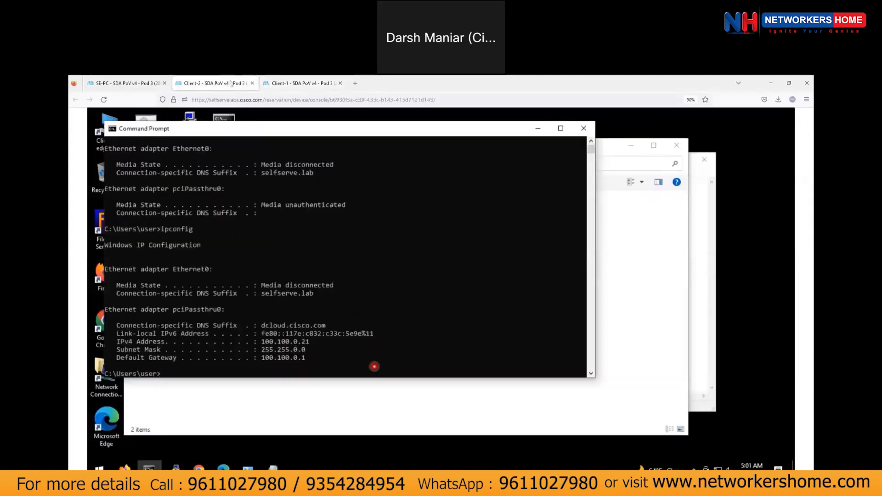
click(299, 83)
key(ctrl+c)
key(Up)
key(BackSpace)
key(Return)
Keep the ping output running and launch Chrome on Client-2.
double_click(287, 390)
click(417, 390)
right_click(387, 364)
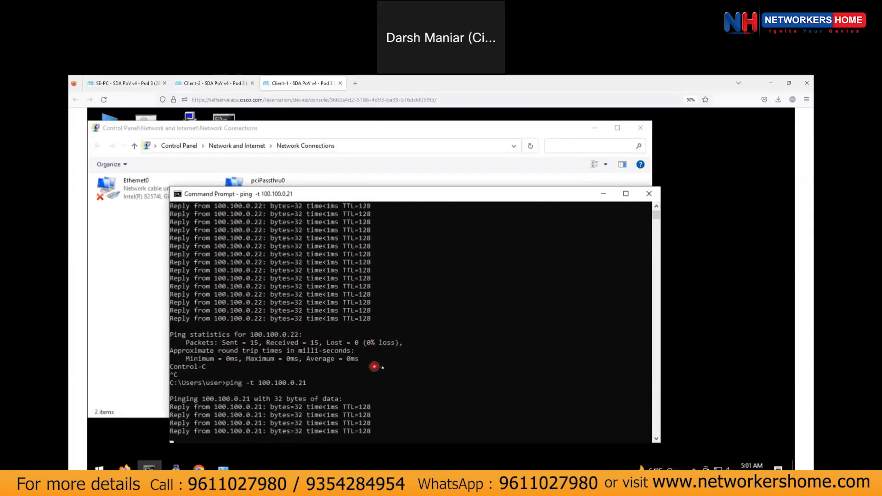
click(356, 374)
scroll(483, 367, down, 3)
right_click(449, 362)
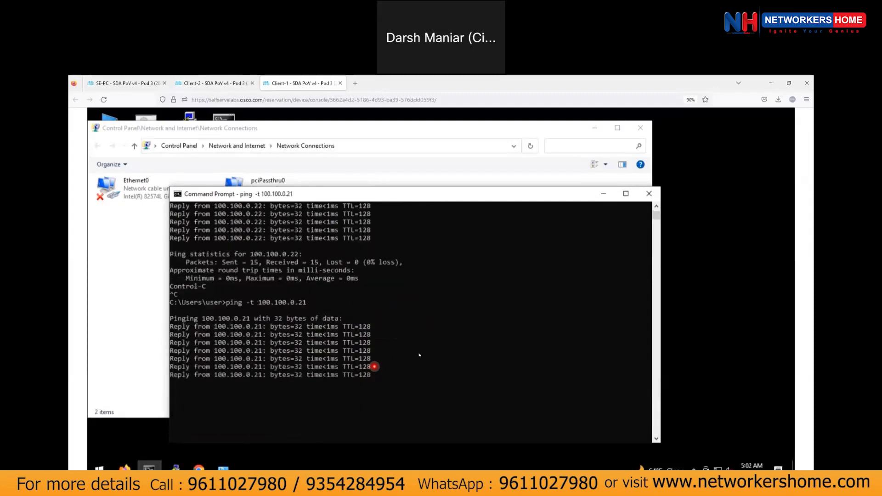
click(408, 286)
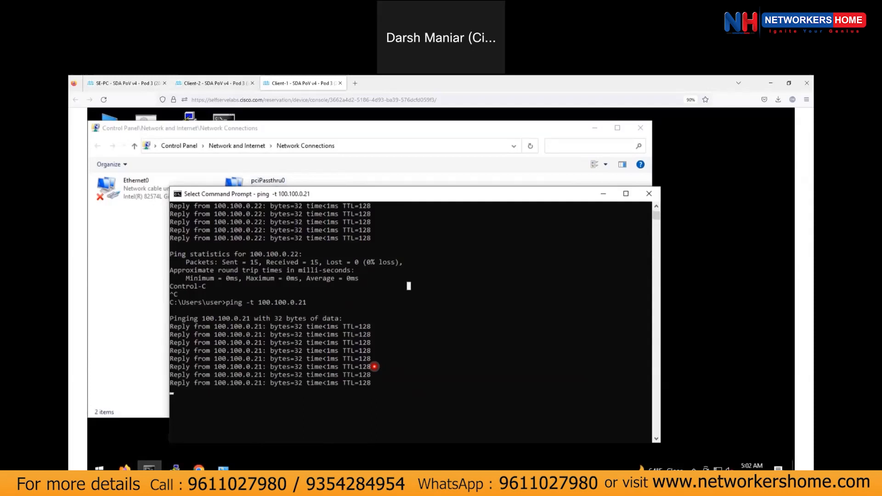
key(ctrl+shift+Tab)
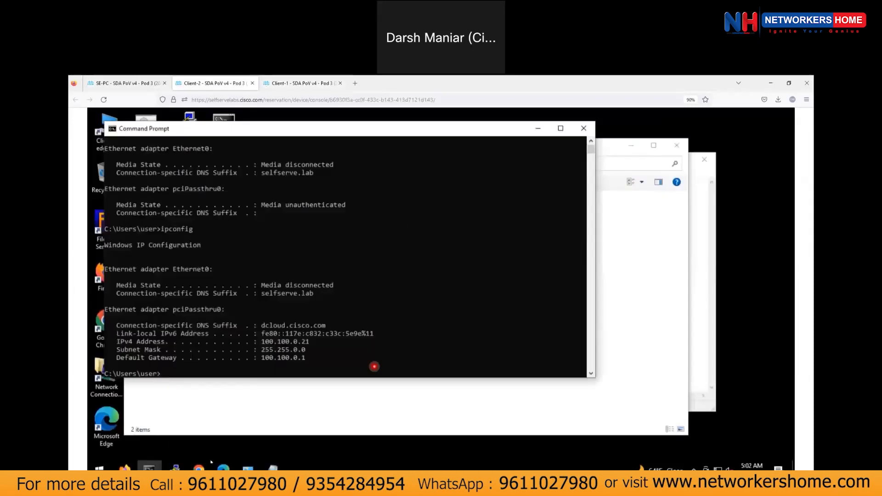
click(198, 467)
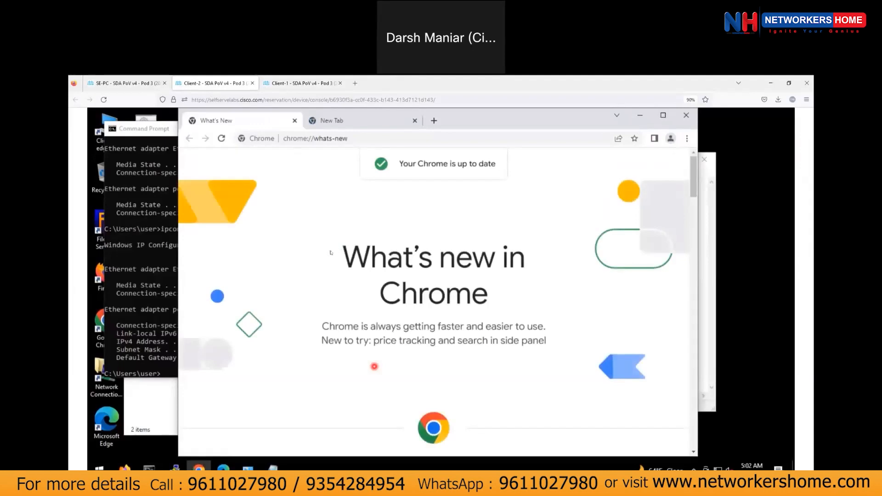
Maximize Chrome on Client-2 and load tesla.com to confirm internet access.
click(662, 115)
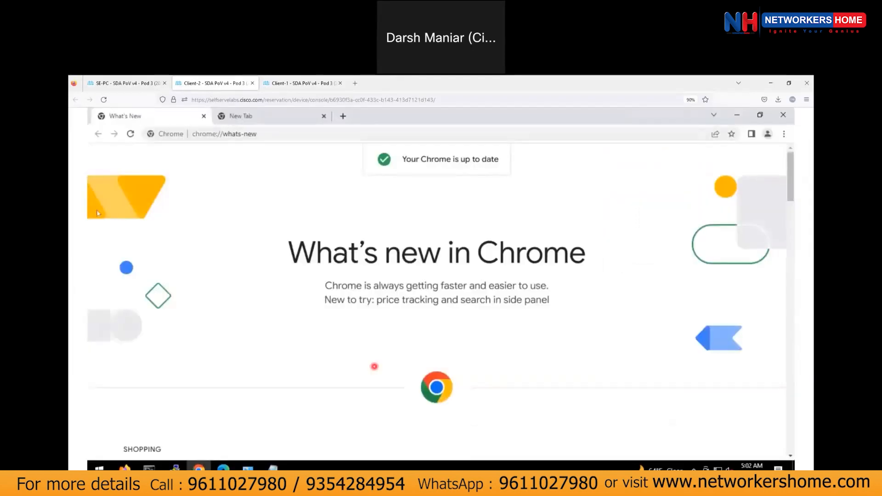
click(259, 134)
text(tesl)
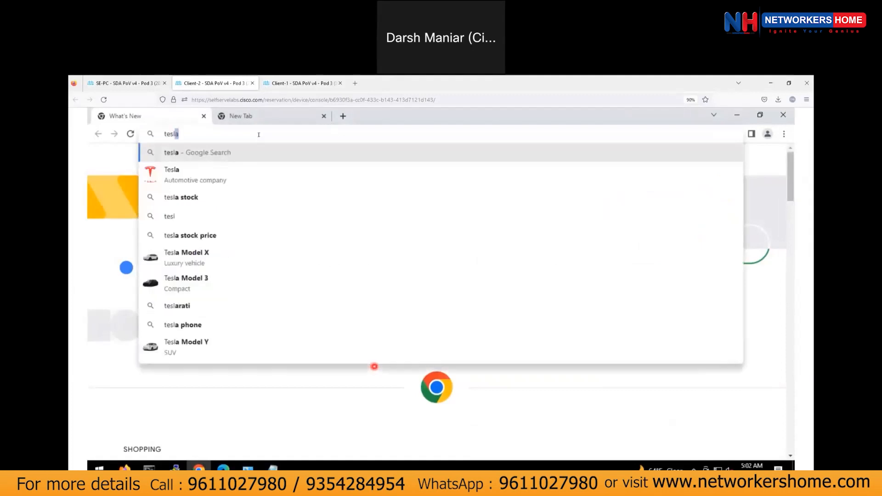
text(a.co)
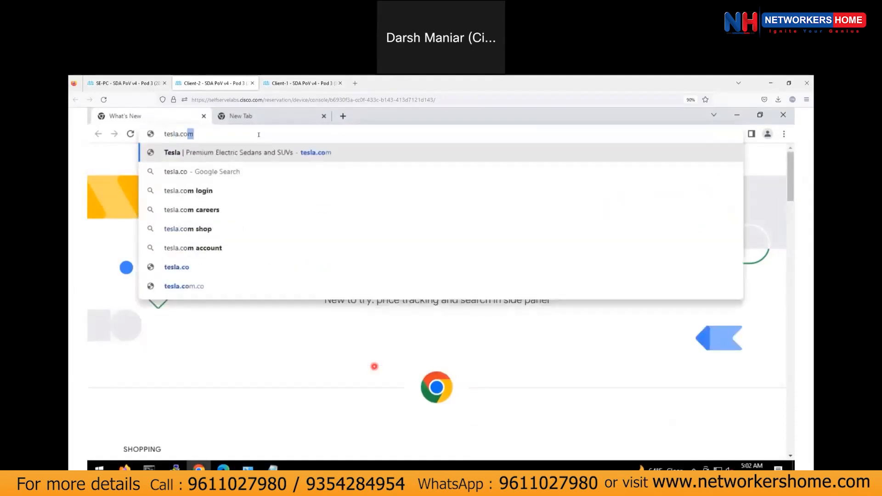
key(Return)
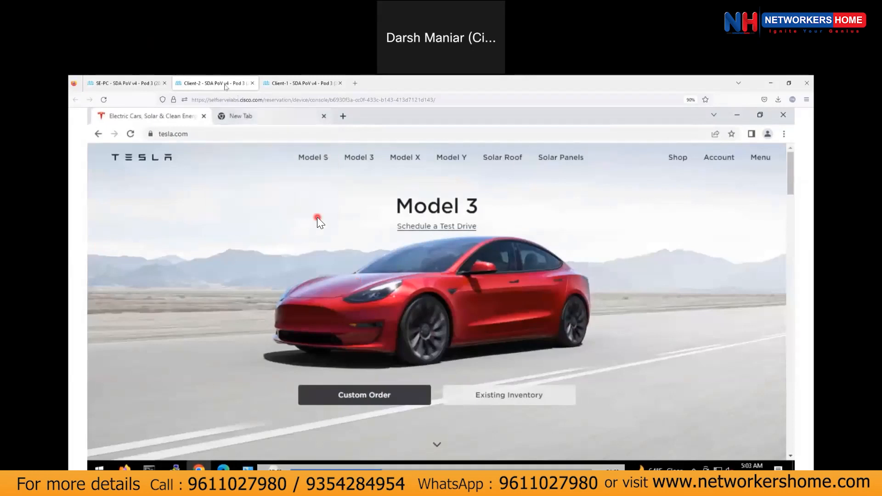
click(266, 88)
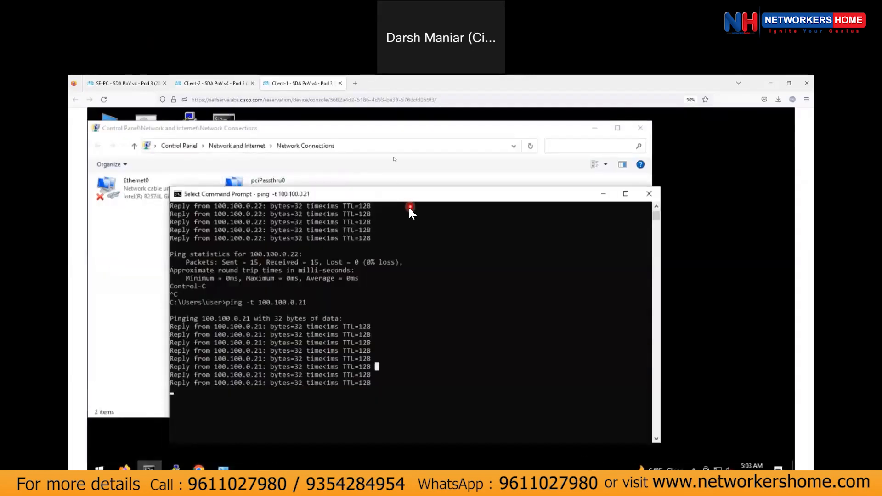
Run a continuous ping to 100.100.0.22 from Client-2's command prompt.
click(222, 85)
click(149, 468)
click(271, 340)
text(pingg)
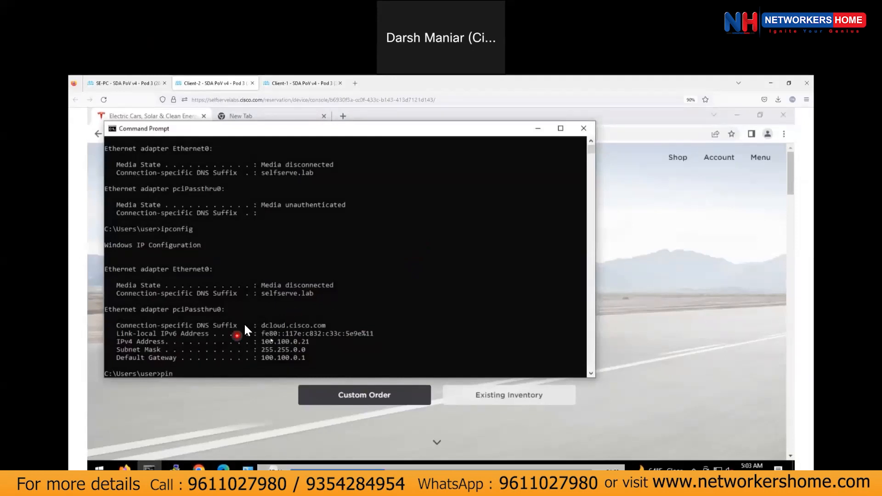
key(BackSpace)
key(BackSpace)
text(-t a00)
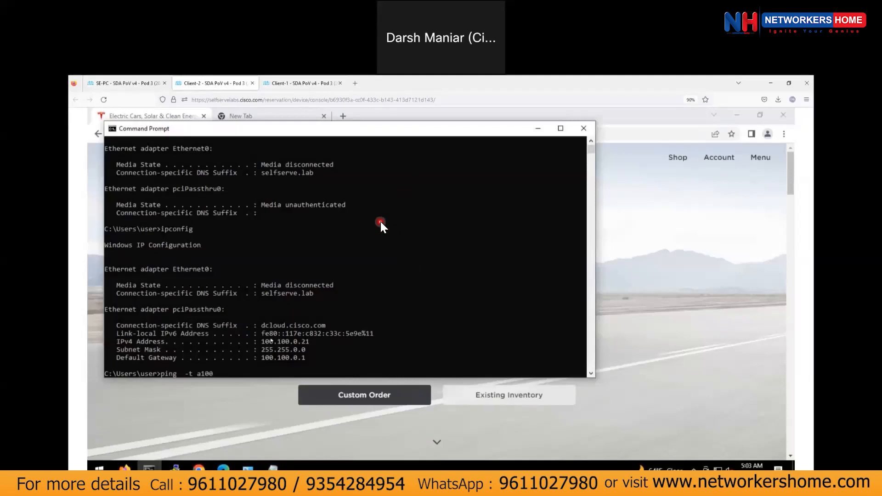
text(.100.)
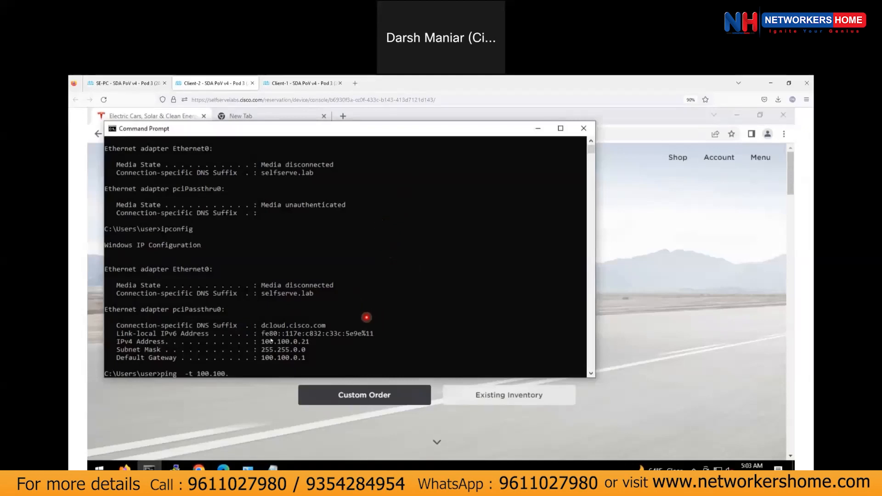
text(0.22)
key(Return)
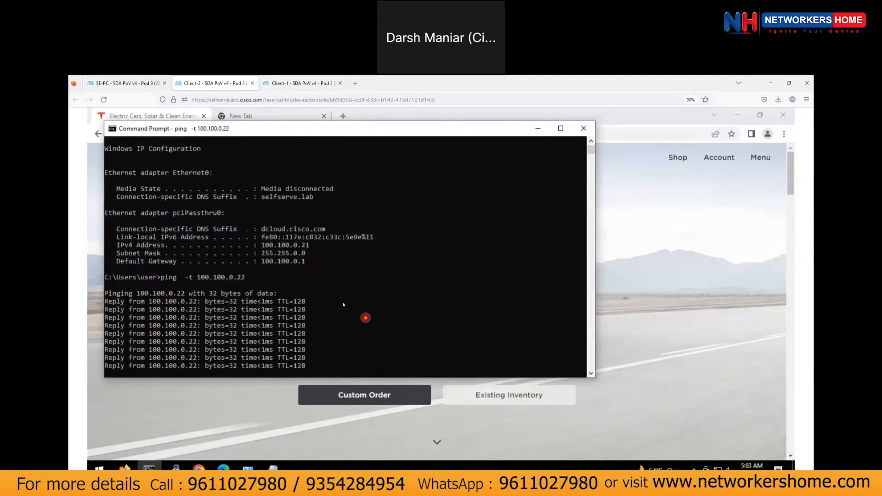
right_click(243, 130)
click(407, 211)
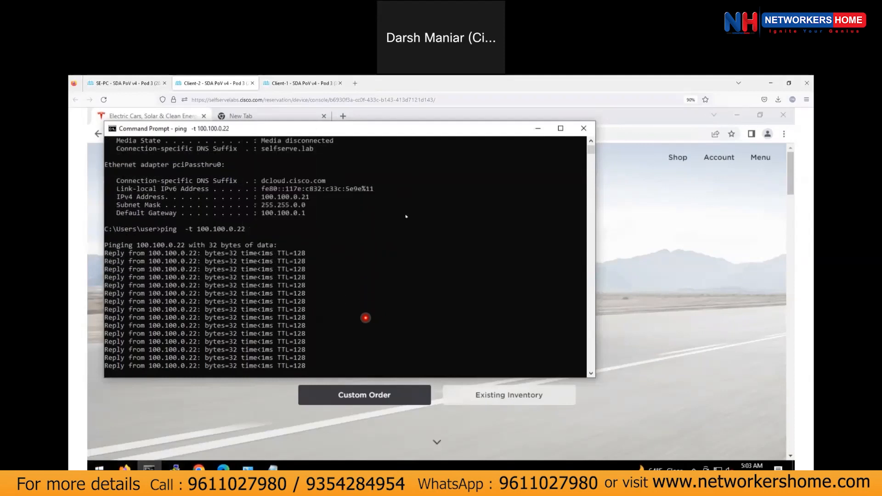
Open a second Command Prompt and run a continuous ping to gateway 100.100.0.1.
click(100, 467)
text(cmd)
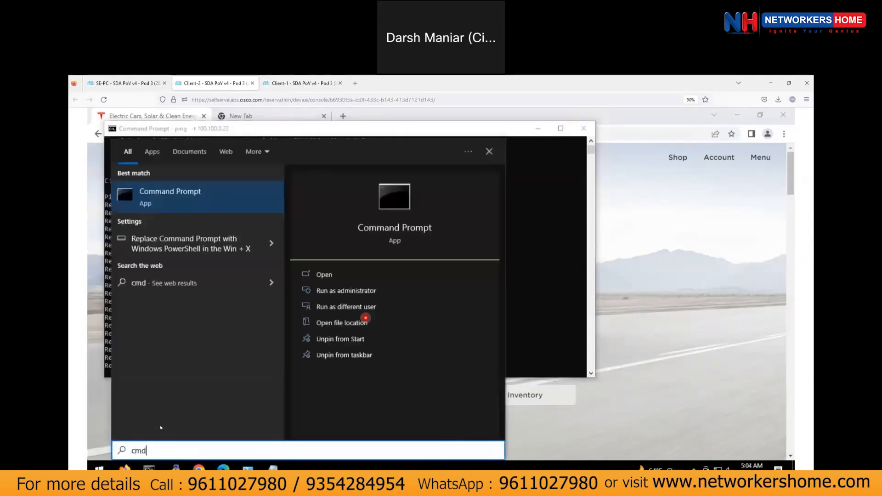
key(Return)
text(pingg)
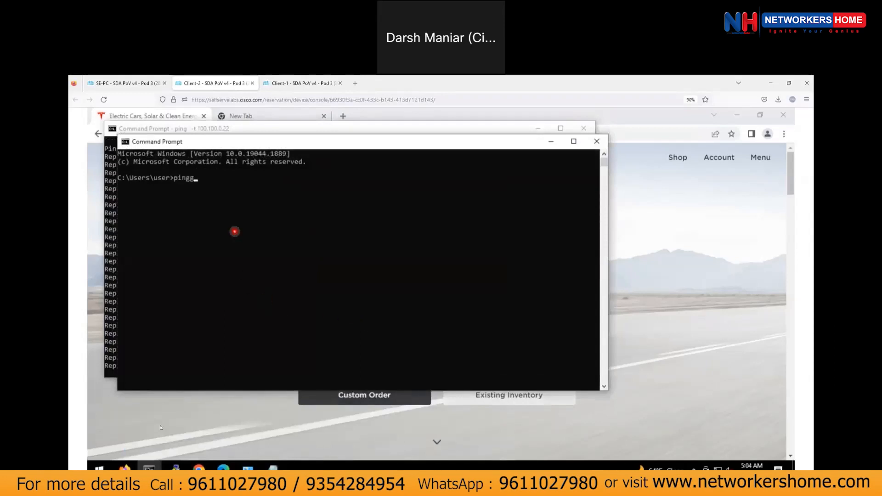
key(BackSpace)
text(-tt)
key(BackSpace)
text(1`0`0)
key(BackSpace)
key(BackSpace)
key(BackSpace)
text(0)
text(`0)
key(BackSpace)
key(BackSpace)
text(0)
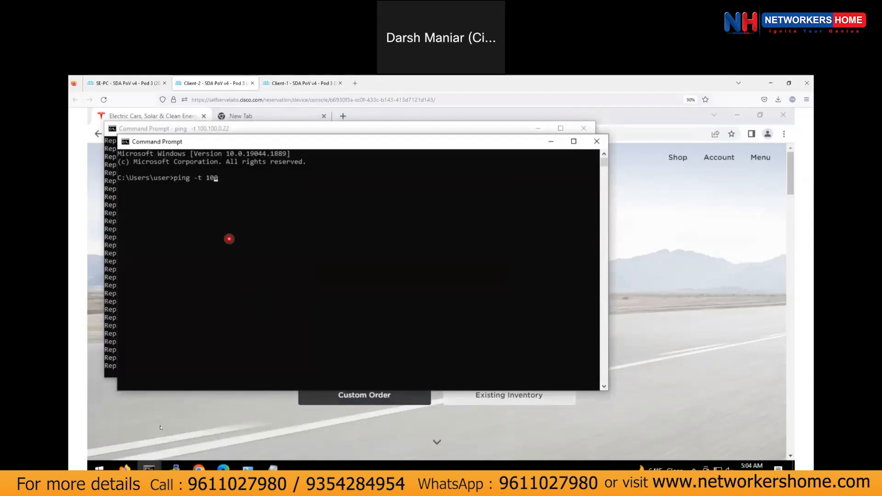
text(n.100.0.1)
key(Return)
Recall the gateway ping command and remove the stray n from its address.
key(Up)
key(Left)
key(Left)
key(Left)
key(Left)
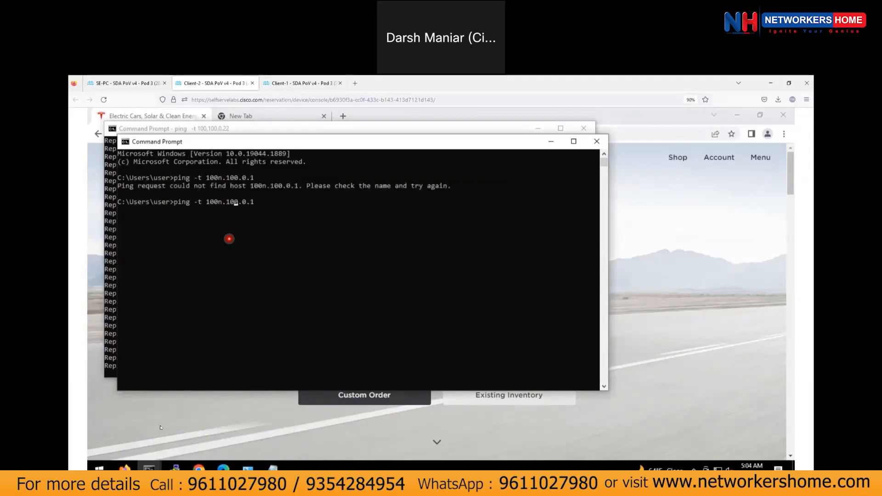
key(BackSpace)
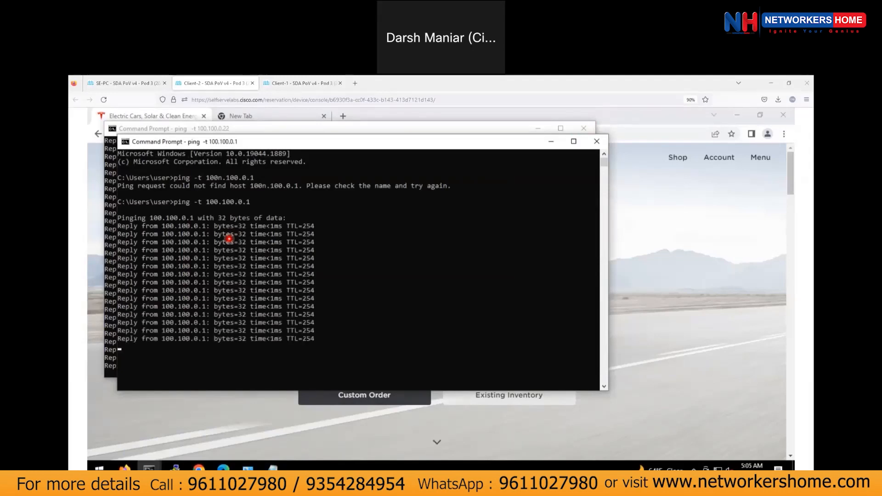
On the SE-PC console, go to Policy > Group-Based Access Control and show the Policies matrix.
click(129, 83)
click(141, 154)
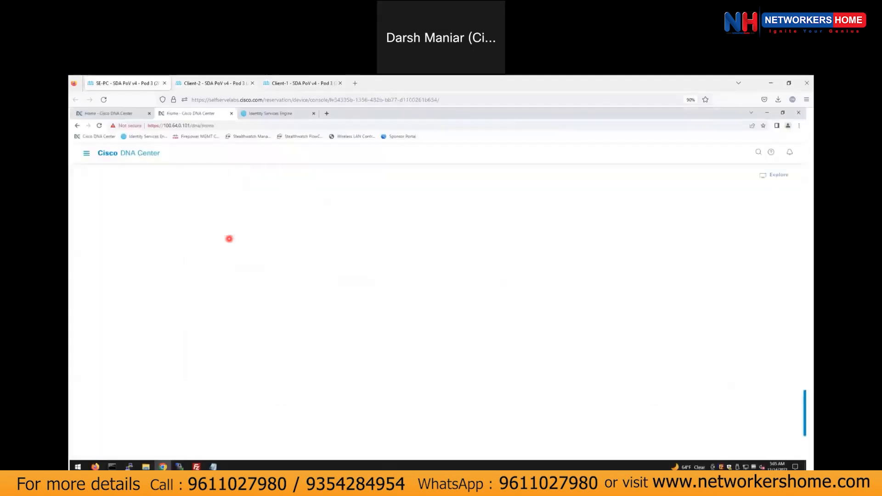
click(87, 155)
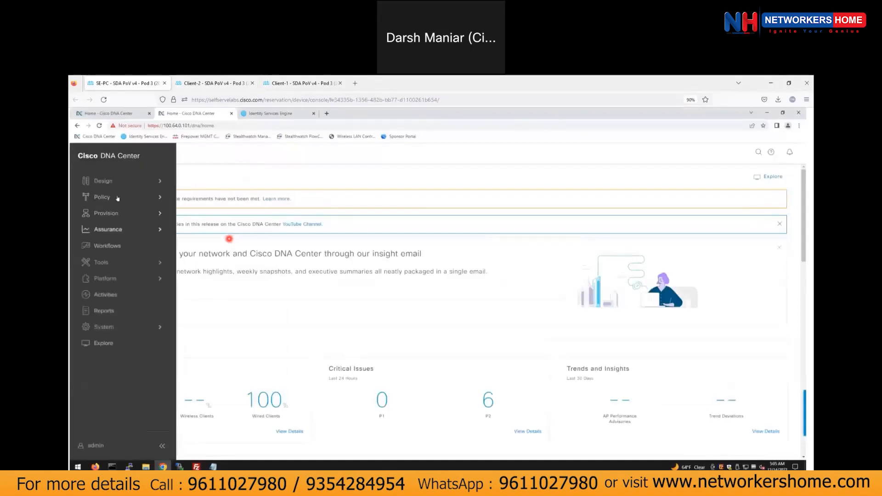
mouse_move(118, 198)
click(231, 196)
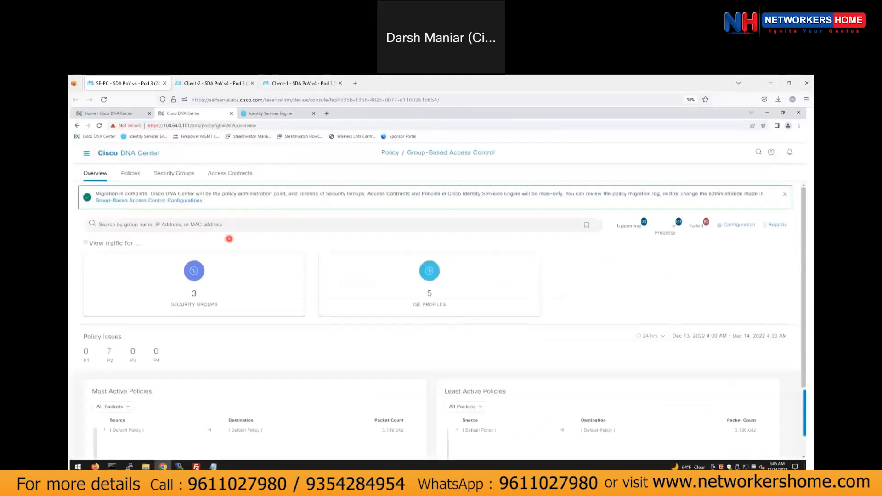
scroll(279, 330, down, 2)
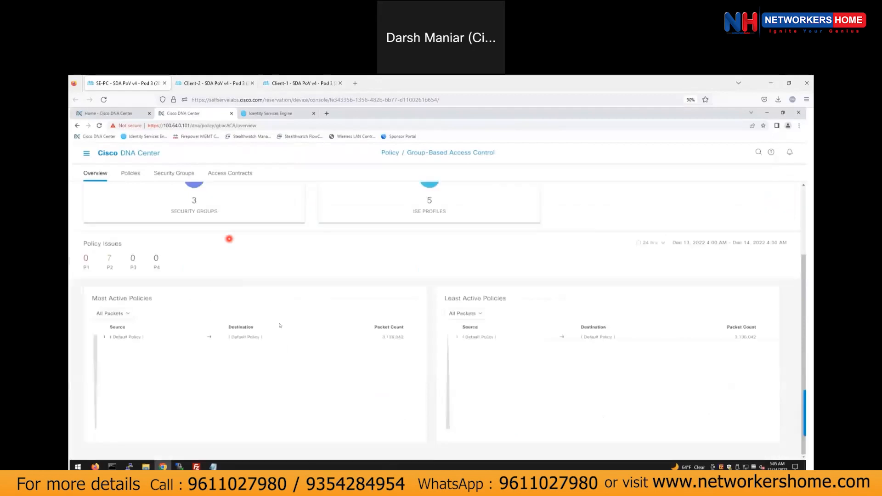
scroll(246, 356, up, 2)
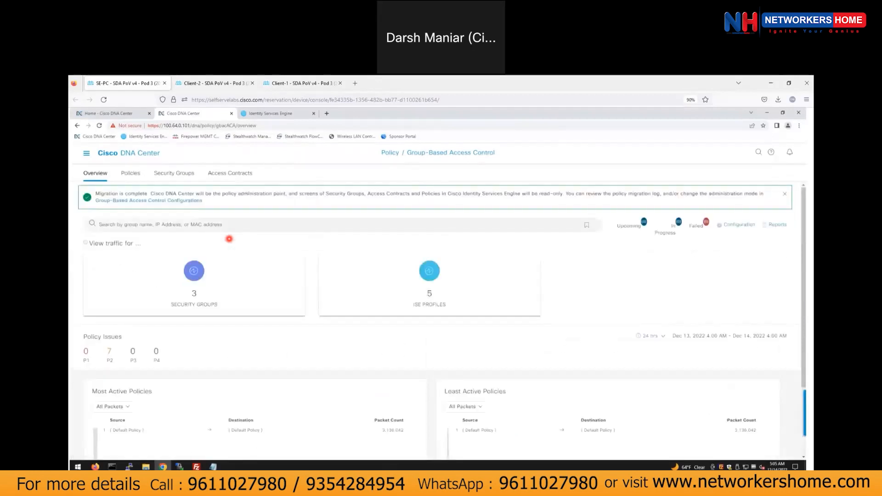
click(128, 175)
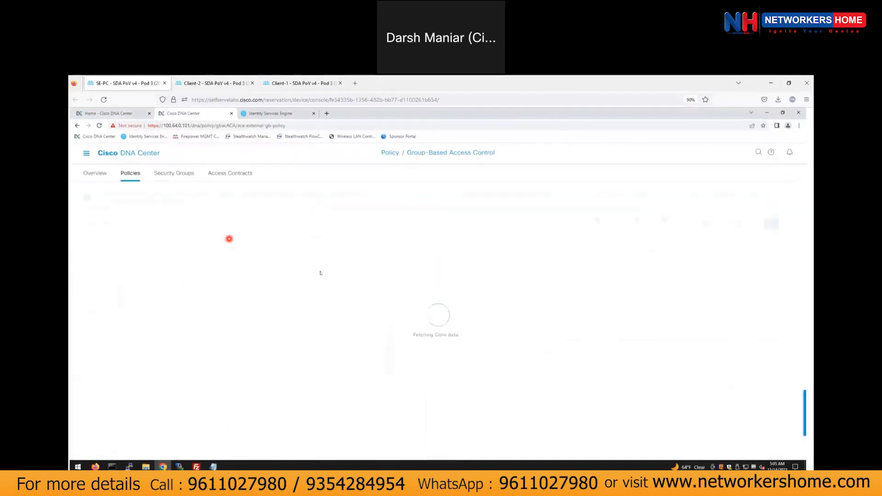
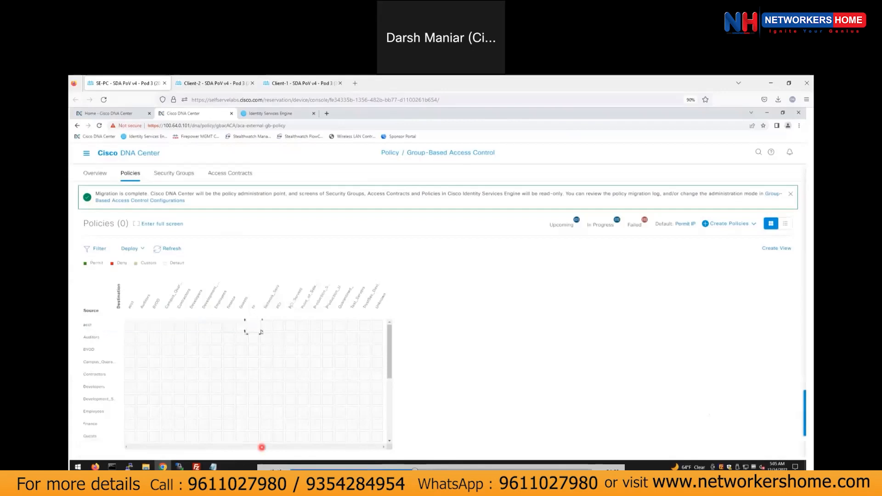
Change the acct-to-hr policy's contract to Deny IP and save it.
click(252, 327)
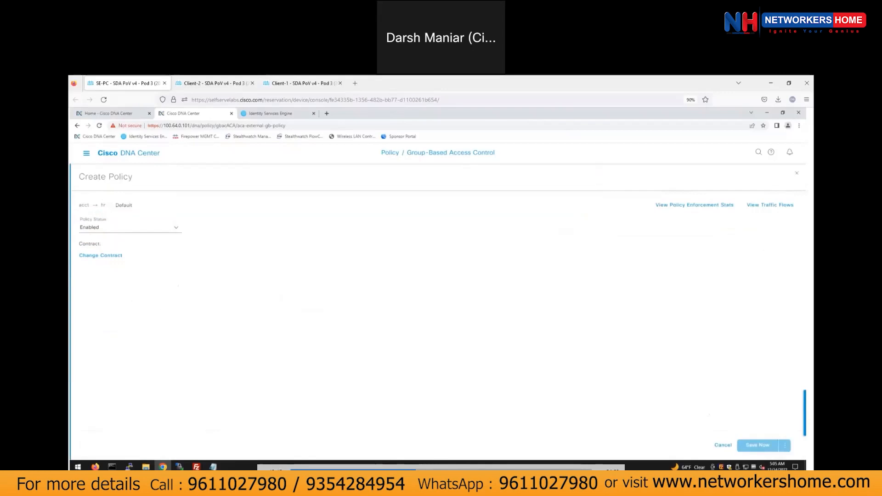
click(105, 257)
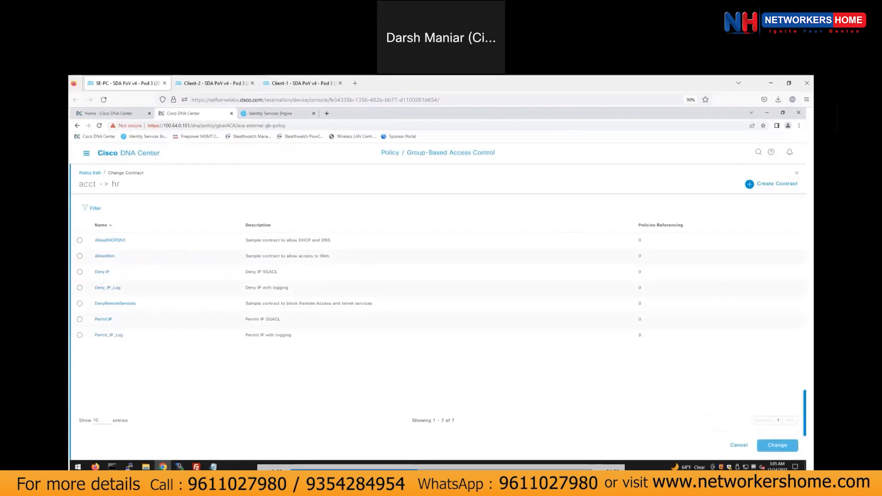
click(79, 272)
click(780, 445)
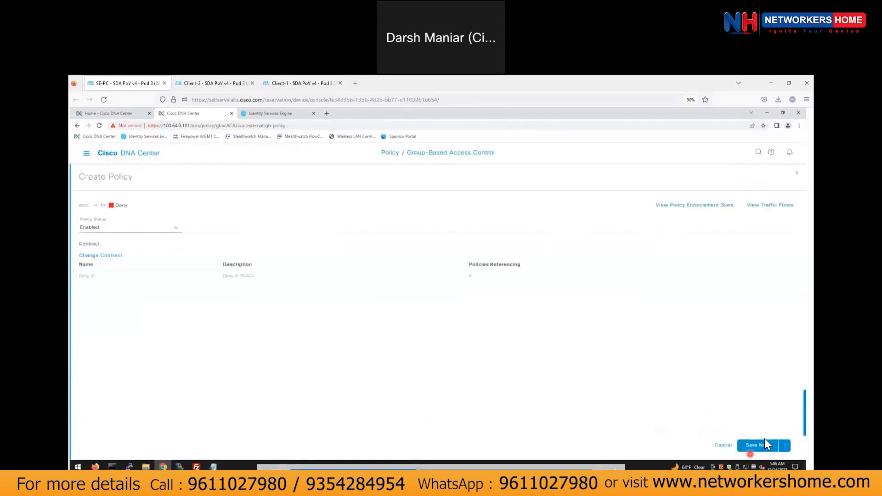
click(754, 445)
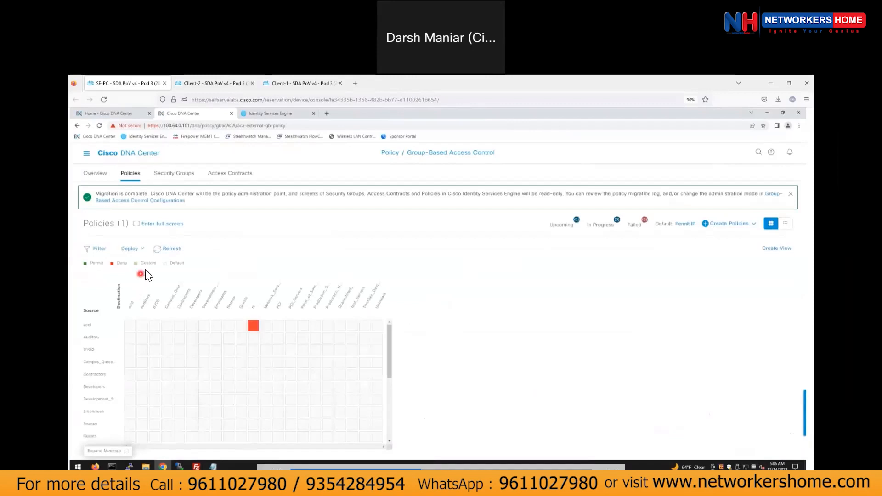
mouse_move(256, 327)
drag(389, 367, 389, 390)
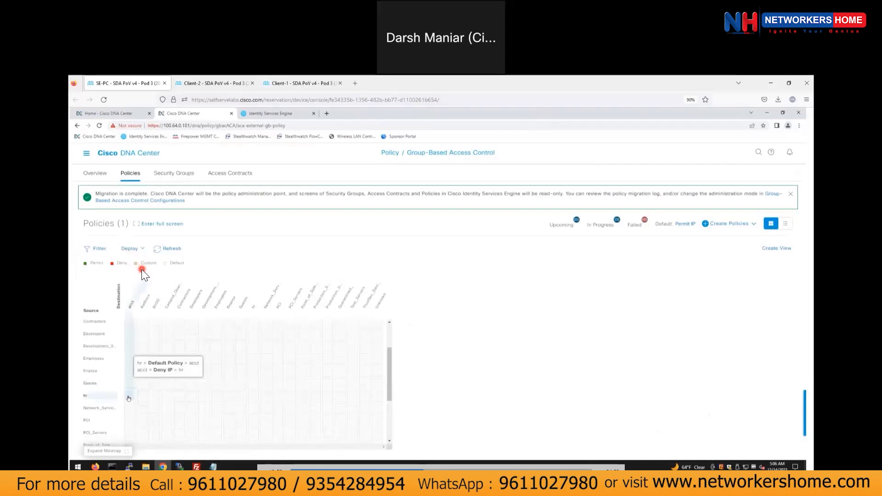
Change the hr-to-acct policy's contract to Deny IP, after viewing its details, and save.
click(128, 397)
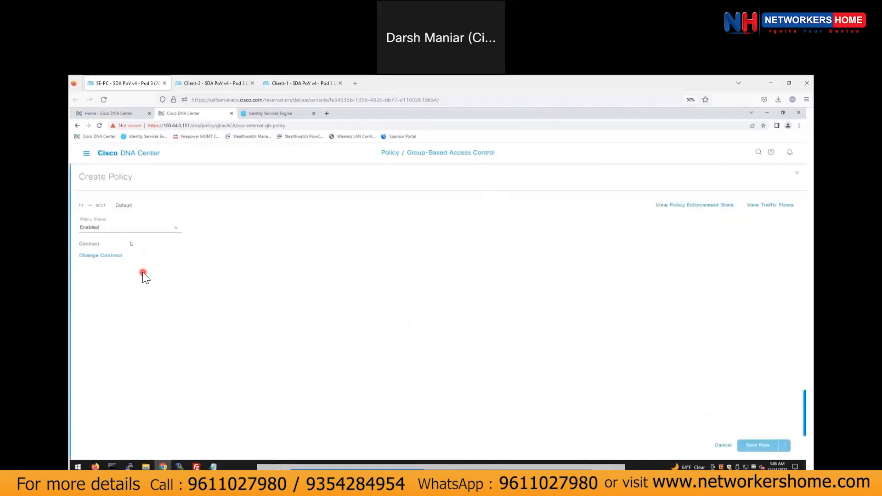
click(114, 256)
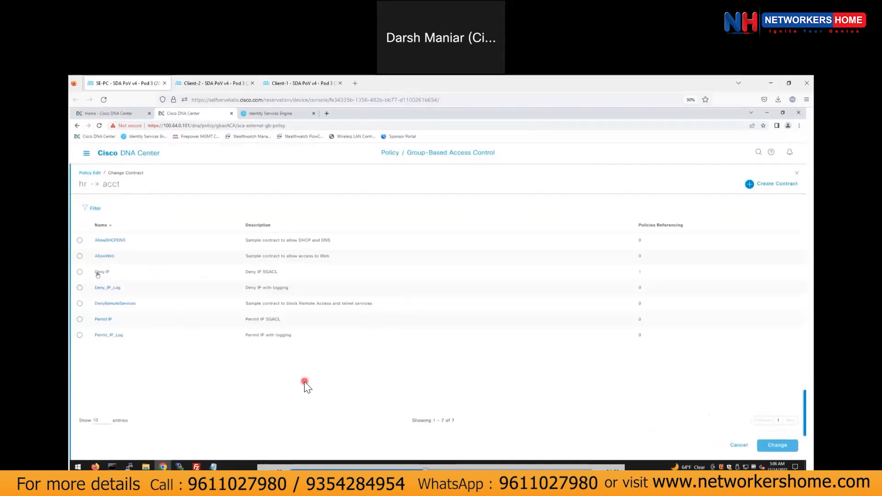
click(101, 272)
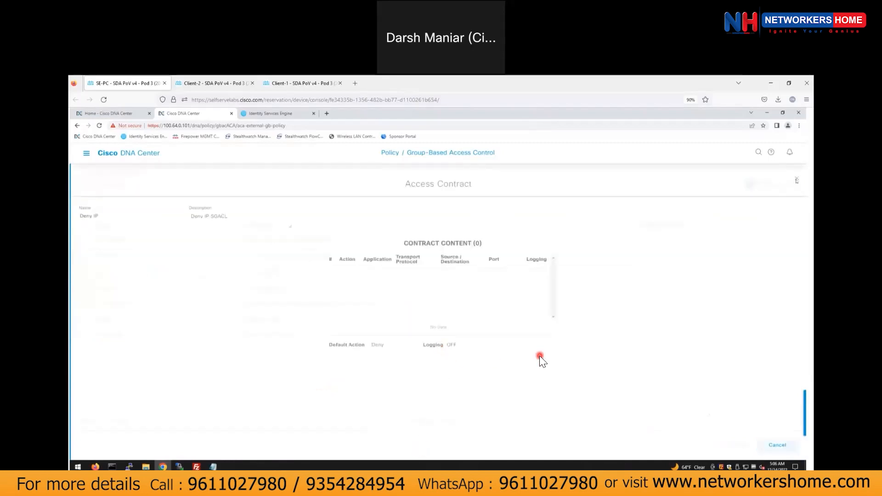
click(796, 178)
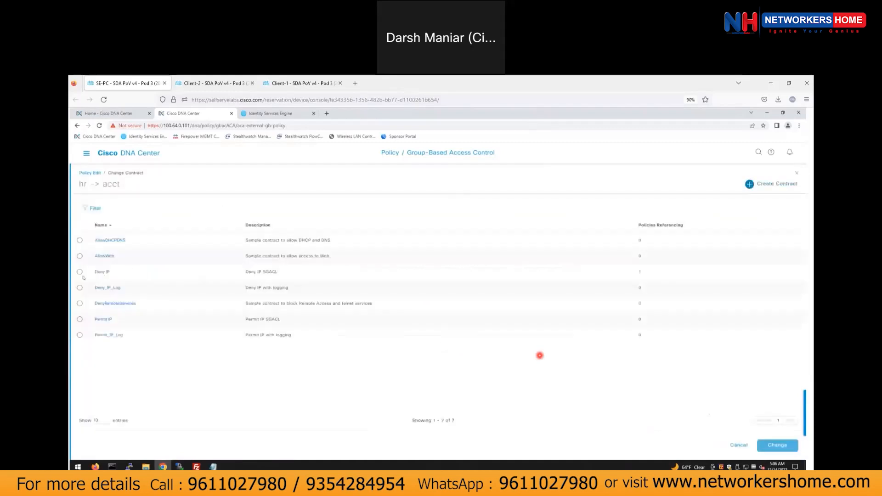
click(80, 272)
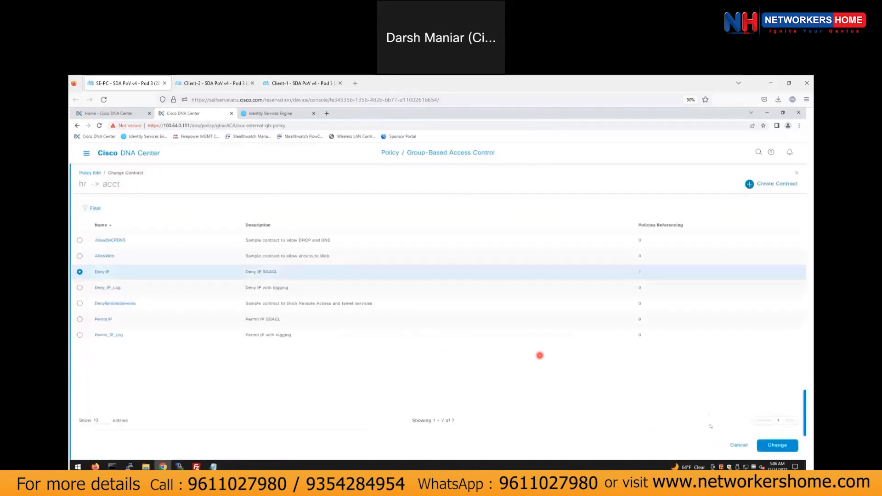
click(777, 445)
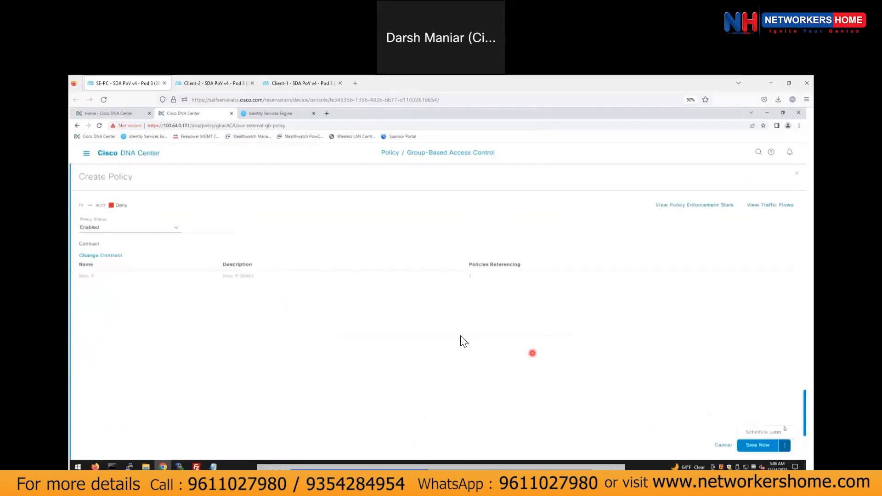
click(758, 445)
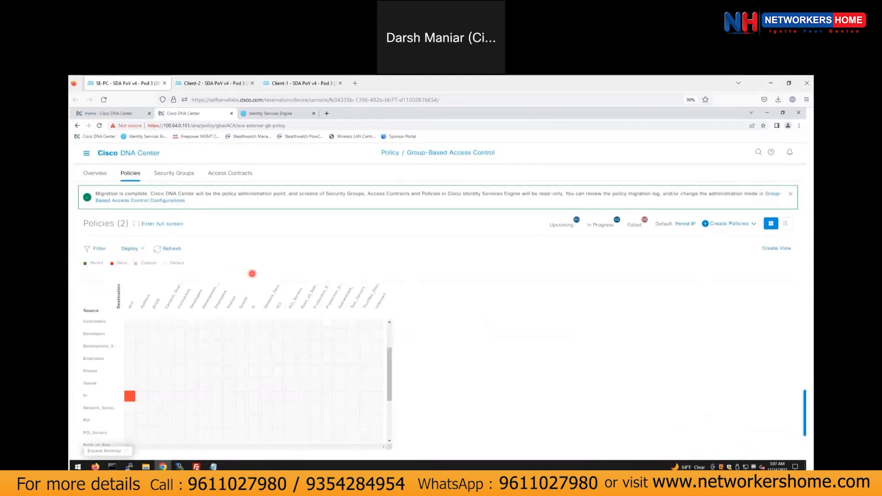
Deploy both deny policies and switch to the Client-2 session.
click(123, 248)
click(136, 269)
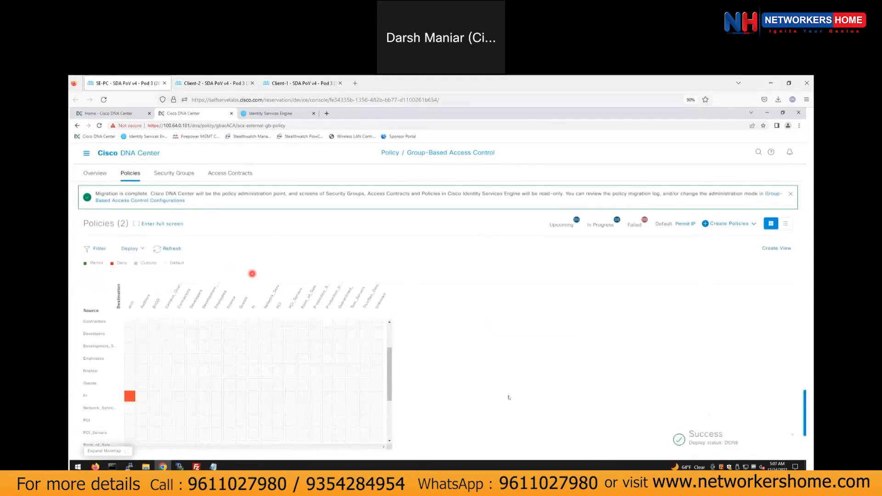
click(212, 83)
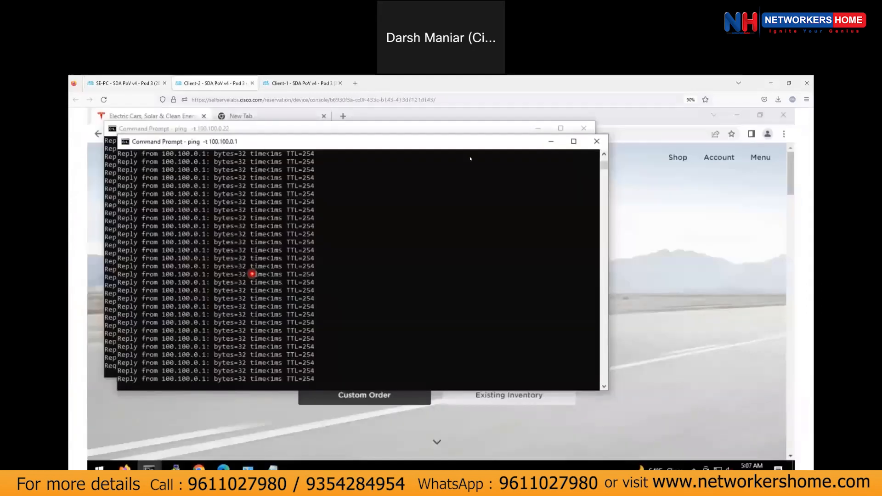
Check the Client-2 and Client-1 ping windows now timing out, then return to SE-PC.
drag(355, 152, 473, 157)
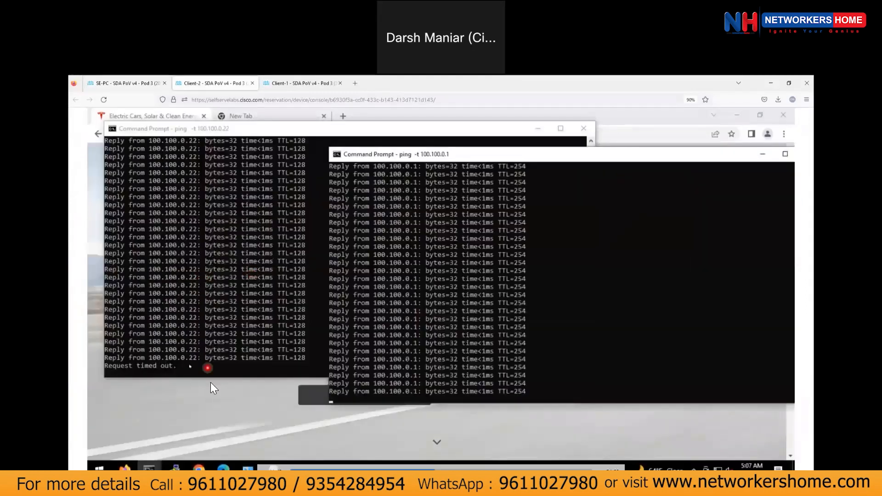
scroll(418, 366, up, 1)
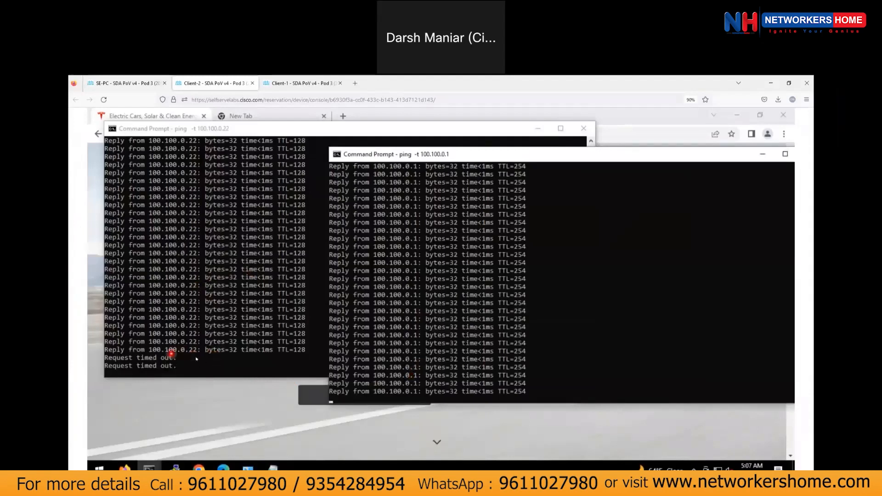
key(ctrl+Tab)
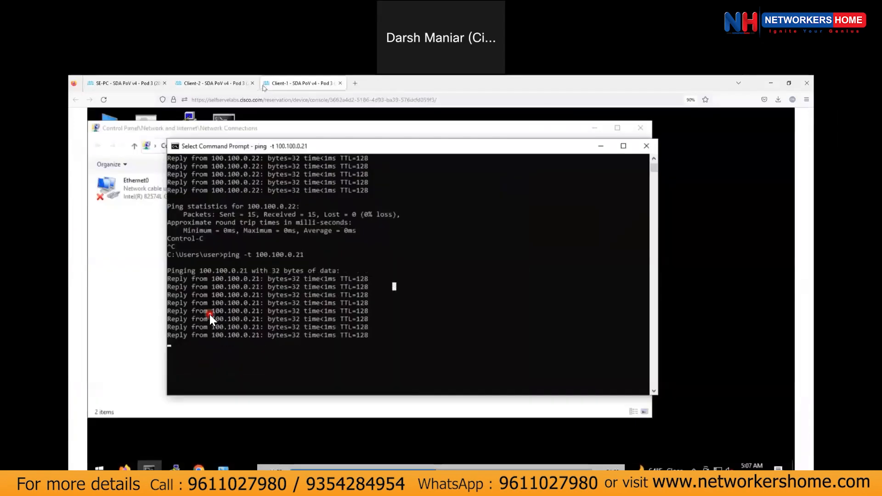
click(314, 360)
key(Return)
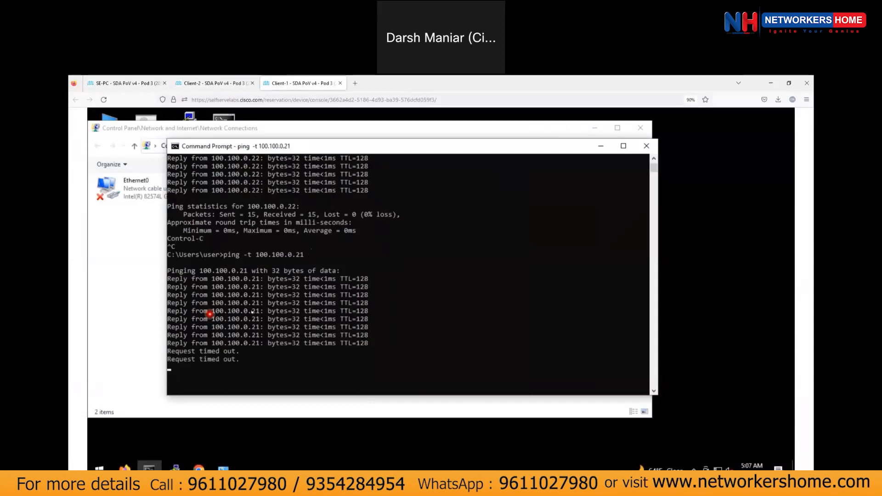
key(ctrl+shift+Tab)
key(ctrl+Tab)
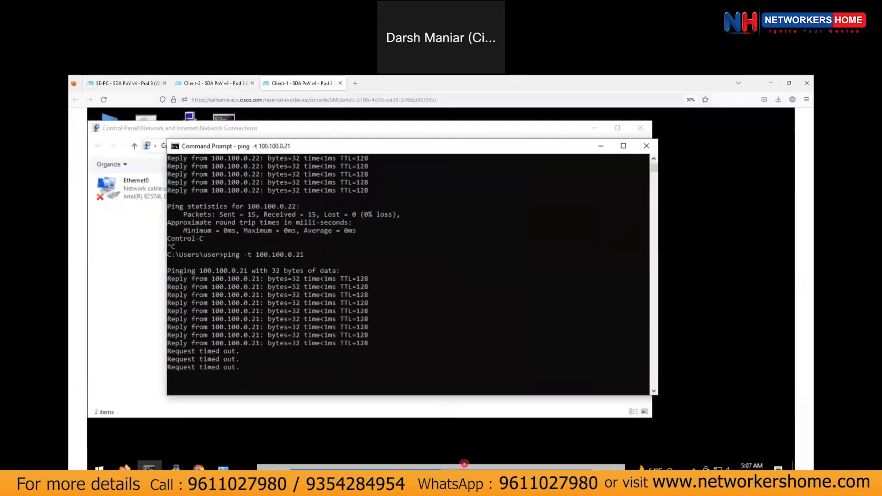
click(425, 219)
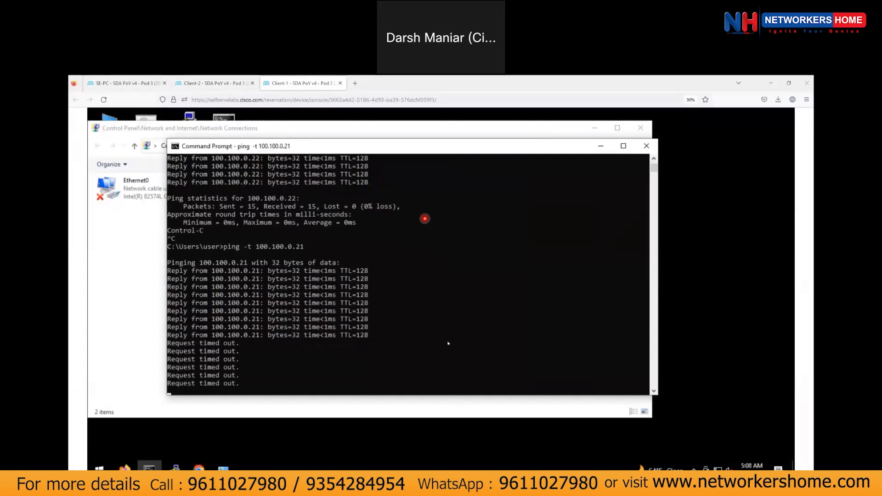
click(138, 85)
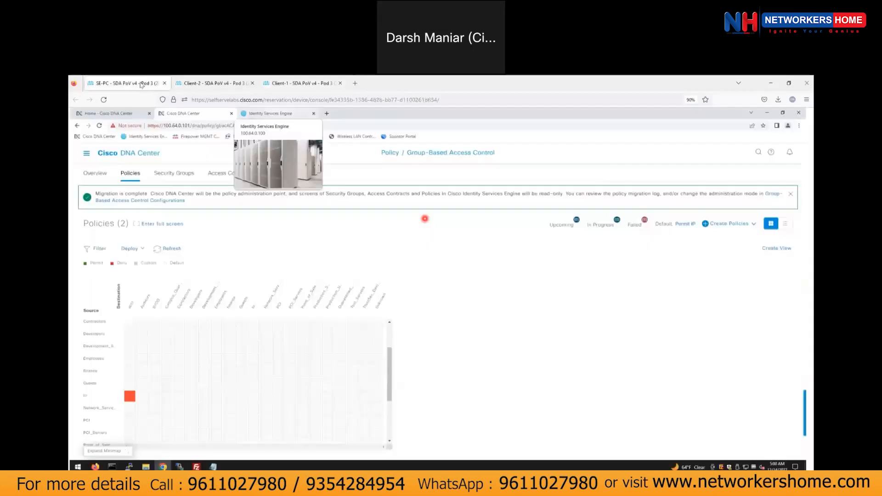
Go to the DNA Center home page and open the network device inventory.
click(129, 154)
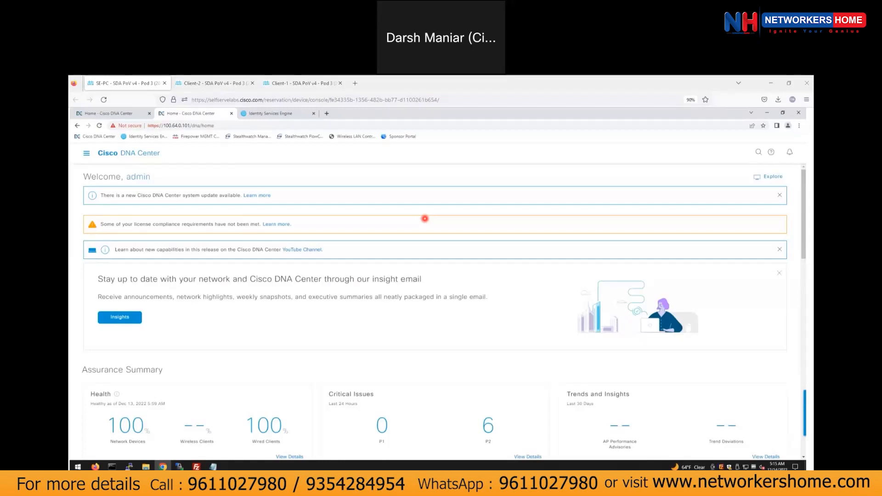
click(86, 153)
mouse_move(106, 213)
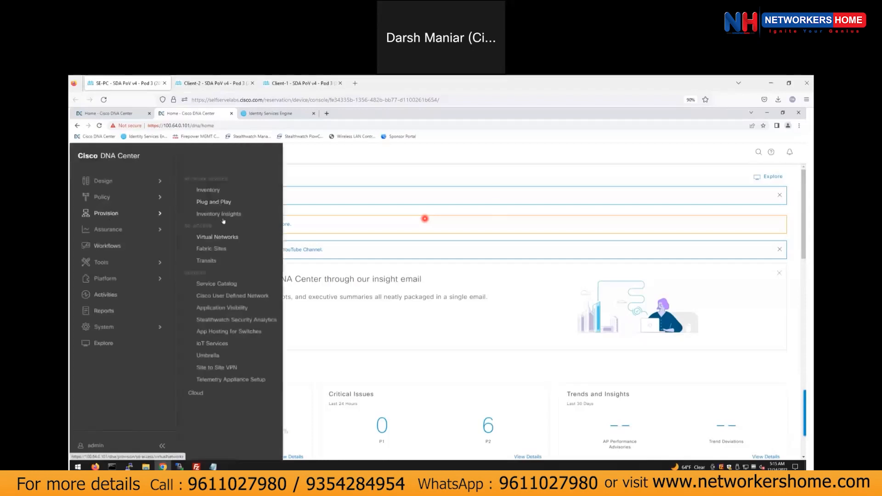
click(209, 190)
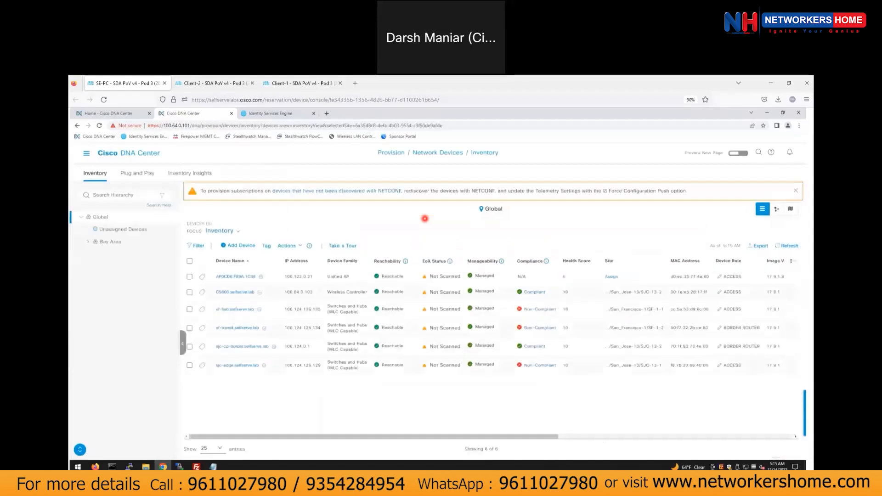
Resync the C9800 wireless controller from the inventory actions and confirm the warning.
click(189, 276)
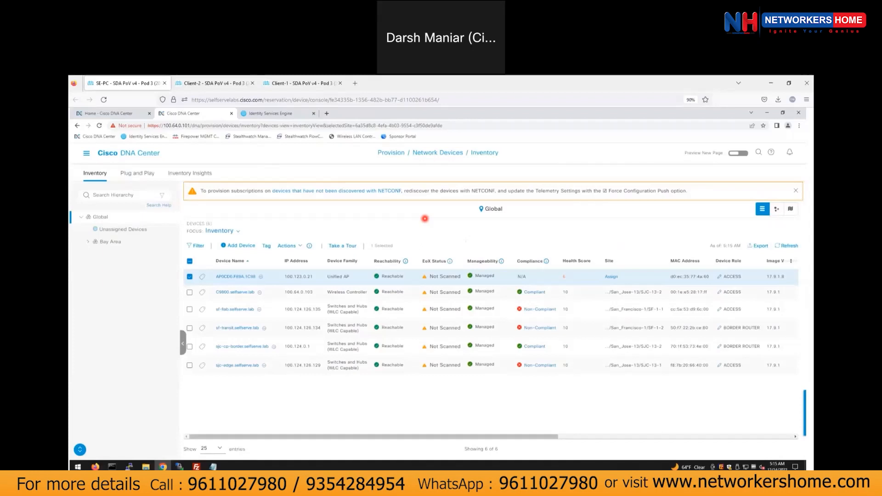
click(189, 276)
click(189, 292)
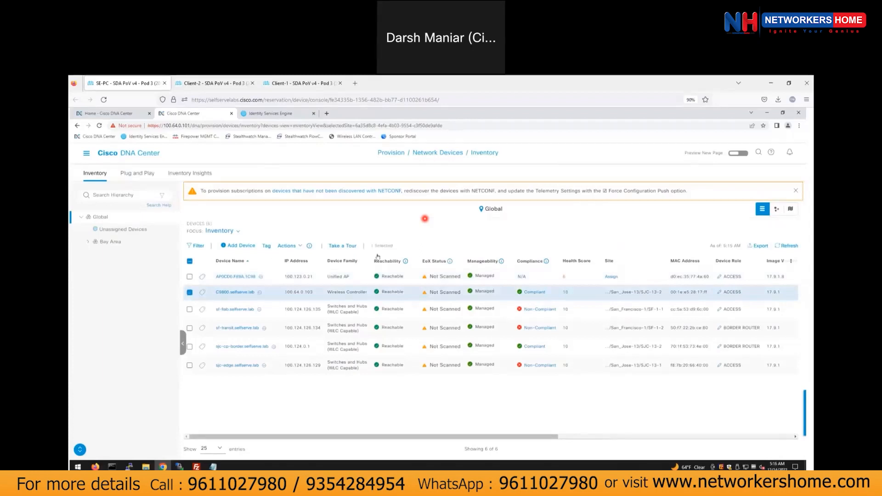
click(288, 246)
mouse_move(307, 263)
click(372, 281)
click(455, 330)
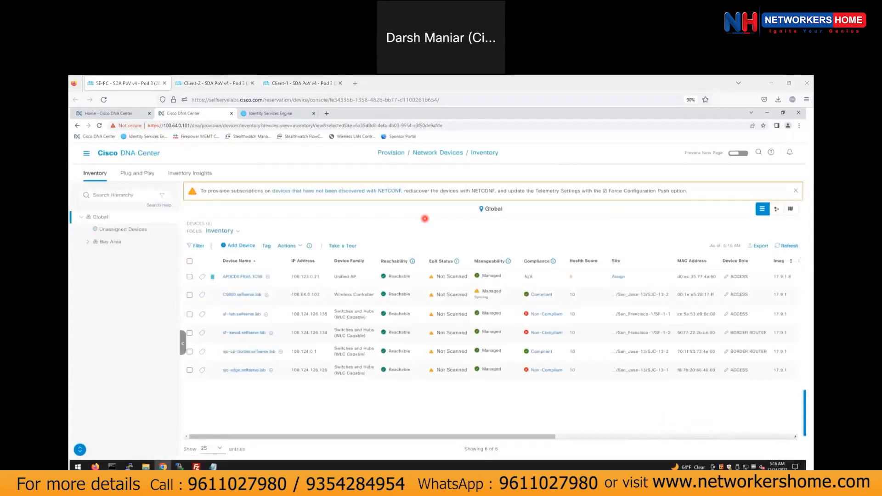
Move the sjc-edge console into this window, retry reloading it, then close and reopen it.
drag(363, 76, 118, 82)
click(220, 100)
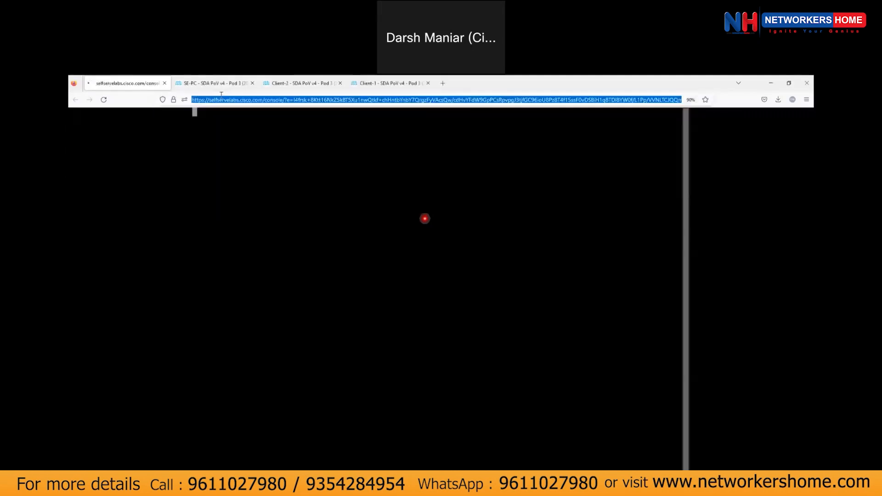
key(Return)
click(503, 308)
click(247, 100)
key(Return)
click(504, 314)
click(164, 83)
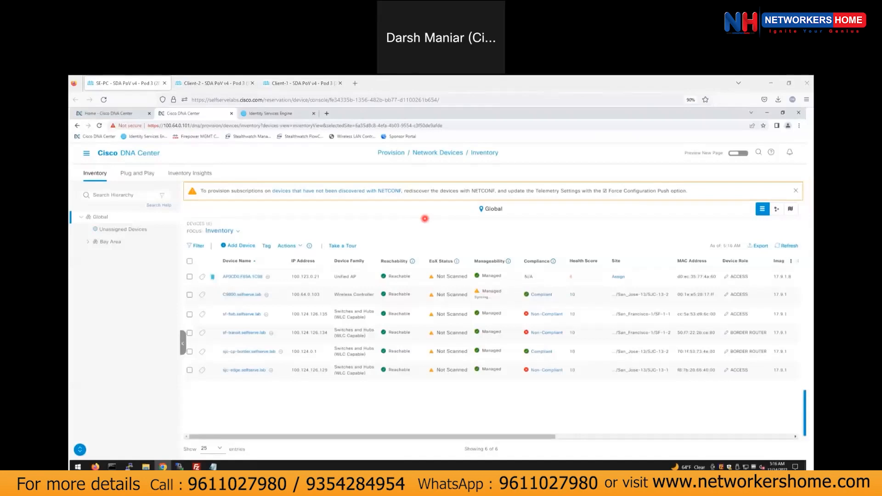
key(ctrl+shift+t)
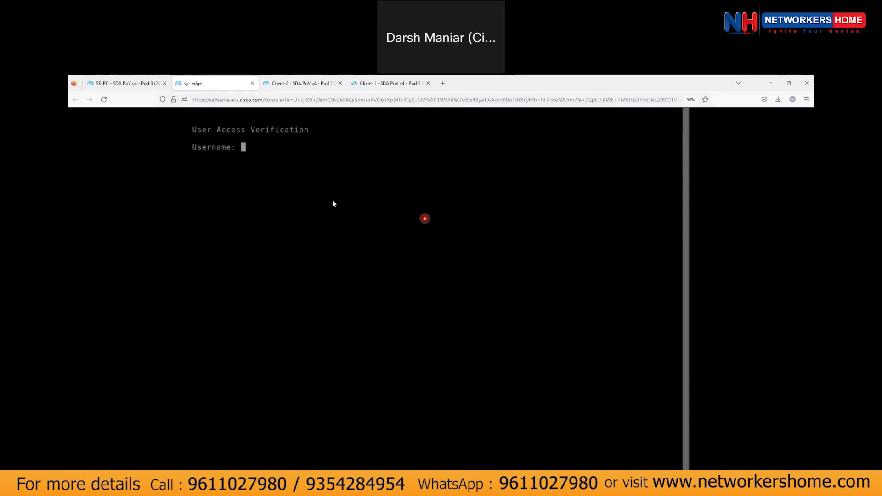
Enter the console login username and password, then reload and close the sjc-edge console.
key(Return)
key(Return)
key(Return)
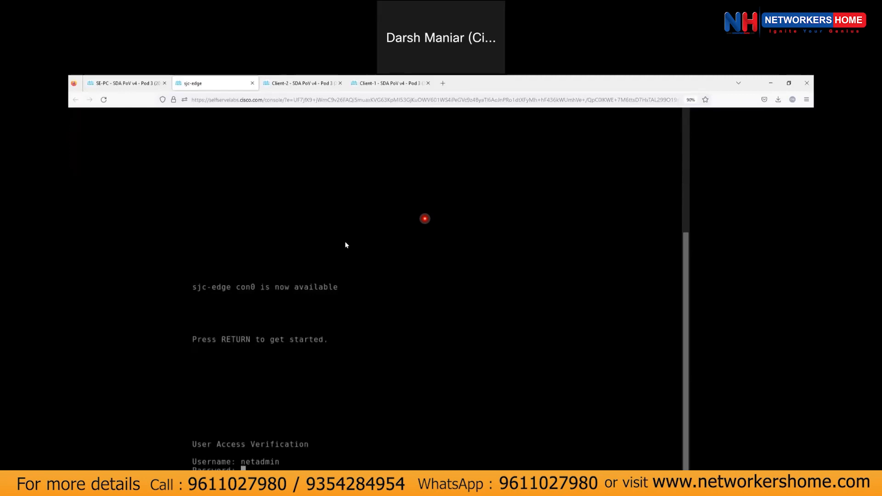
key(Return)
click(244, 99)
key(Return)
click(504, 306)
click(253, 83)
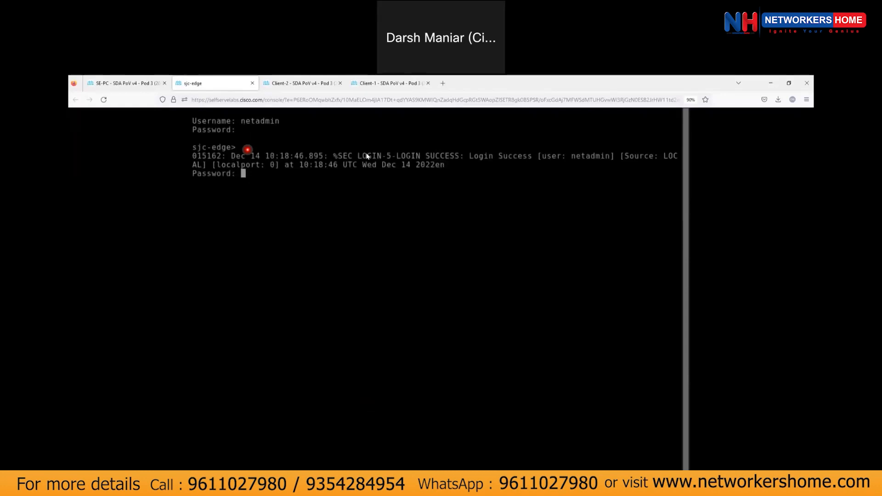
Submit the enable password and enter configuration for interface Gi1/0/48.
key(Return)
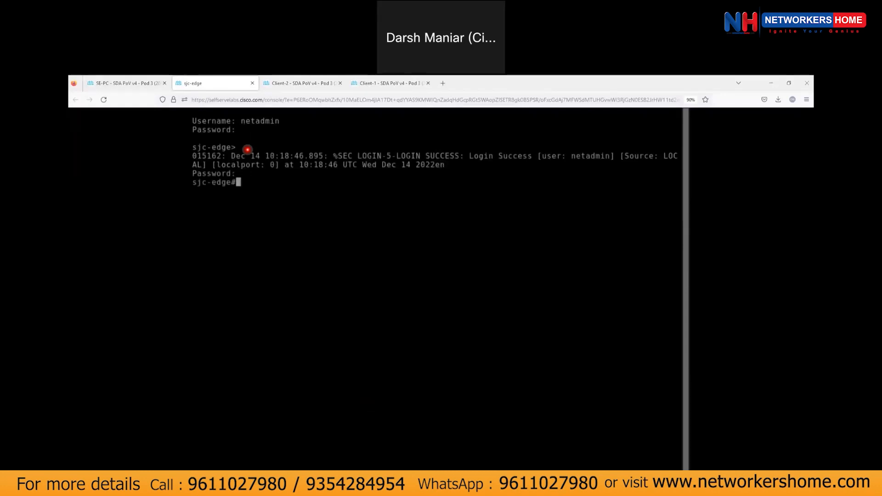
text(confi ter)
key(Return)
text(inter)
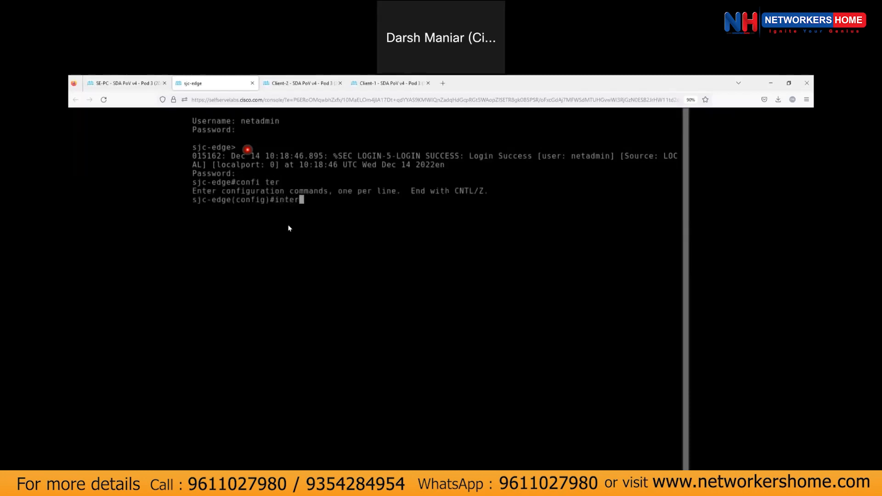
key(Tab)
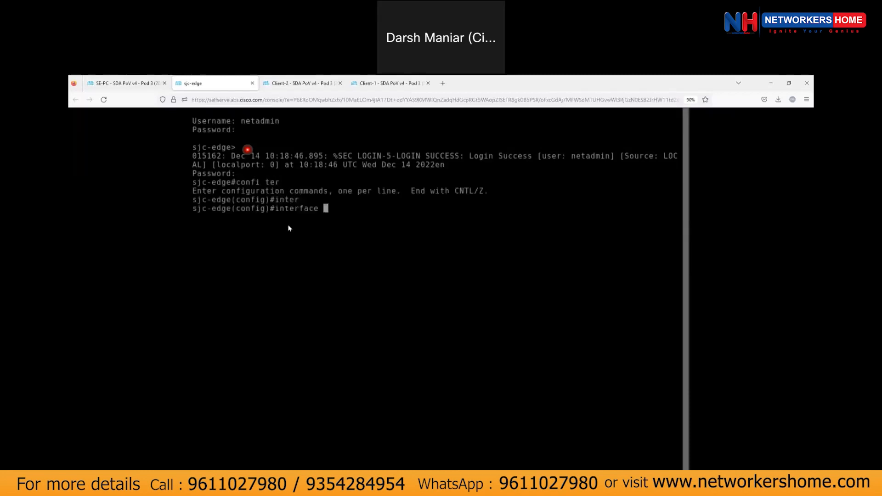
text(gi 1/0/48)
key(Return)
Shut down and re-enable Gi1/0/48, then refresh the DNA Center device inventory.
text(sh)
key(Return)
text(no sh)
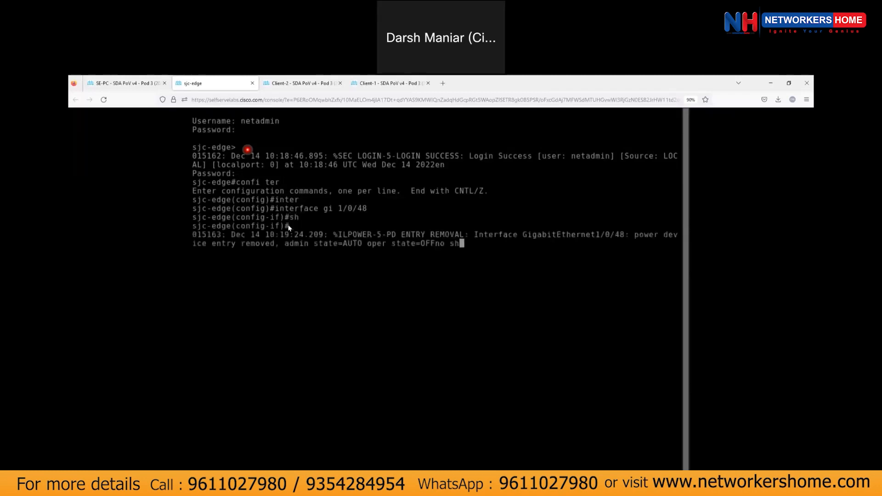
key(Tab)
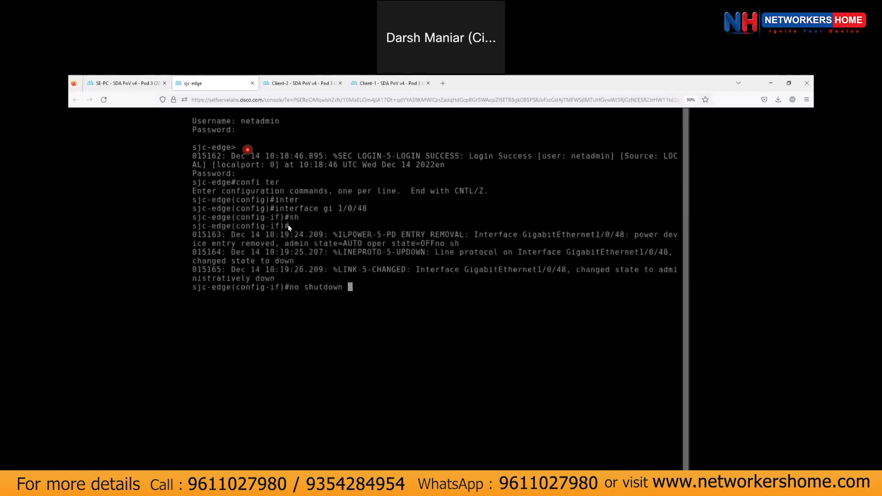
key(Return)
text(exit)
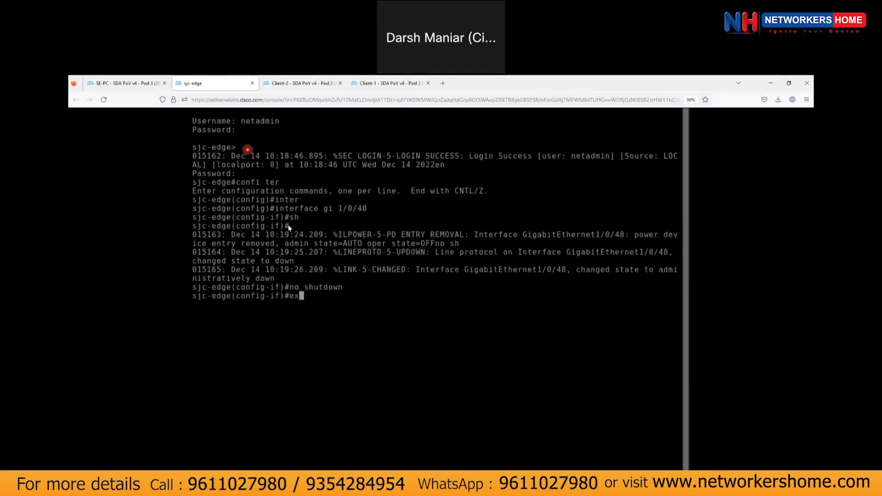
key(Return)
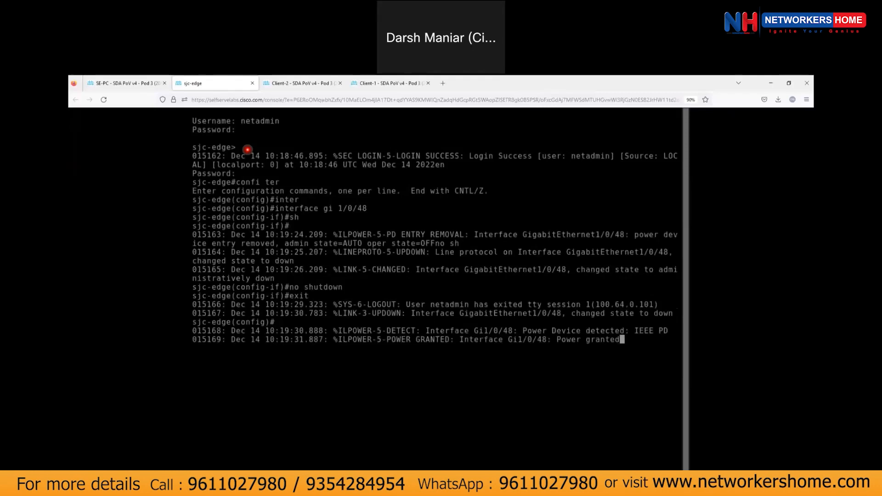
click(152, 86)
click(783, 246)
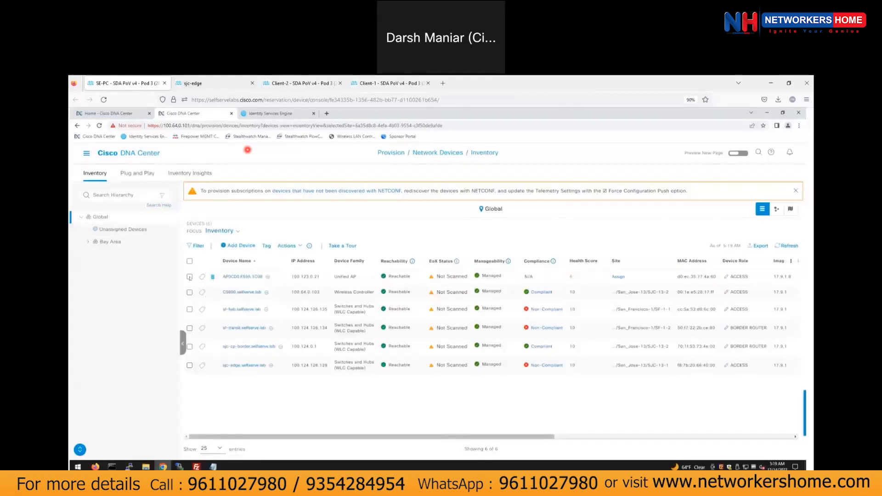
Start provisioning the access point and assign it to floor SJC-13-1 in San Jose-13.
click(189, 277)
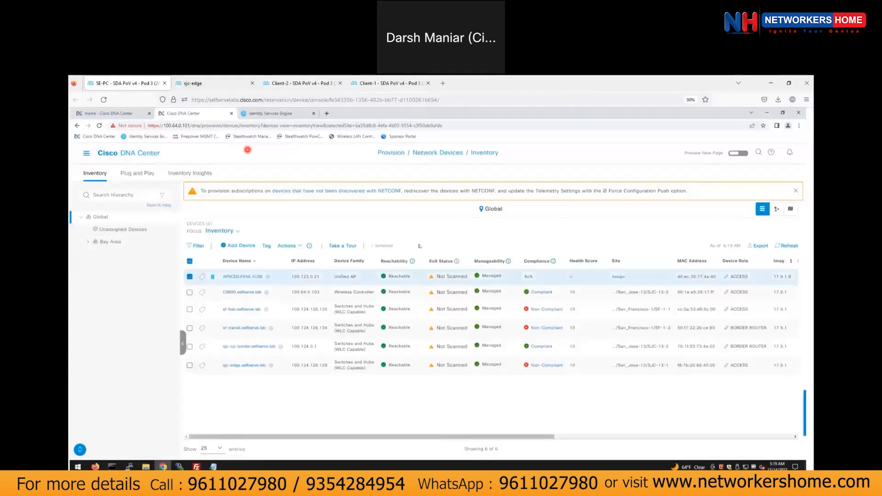
click(299, 248)
click(288, 247)
mouse_move(301, 260)
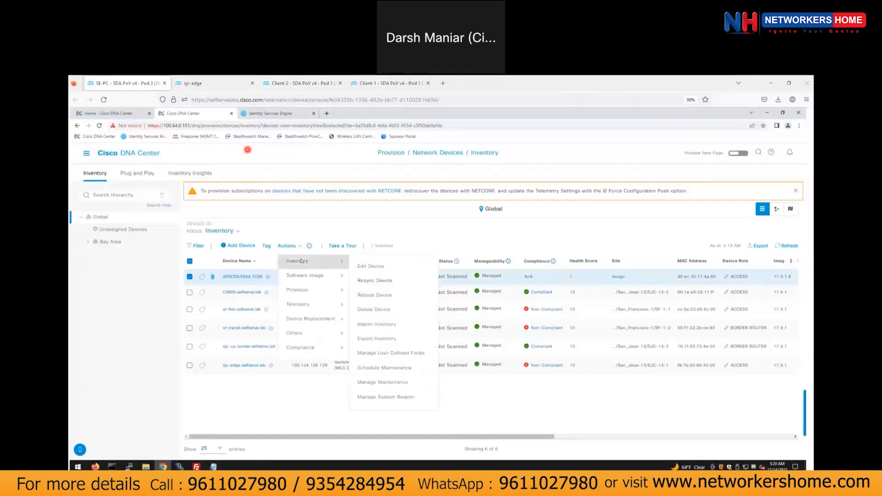
mouse_move(301, 293)
click(388, 321)
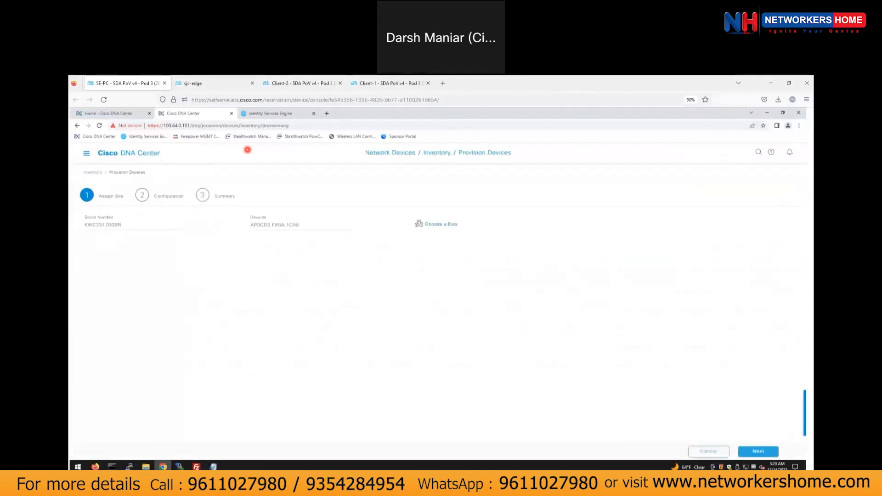
click(451, 225)
click(471, 272)
click(494, 284)
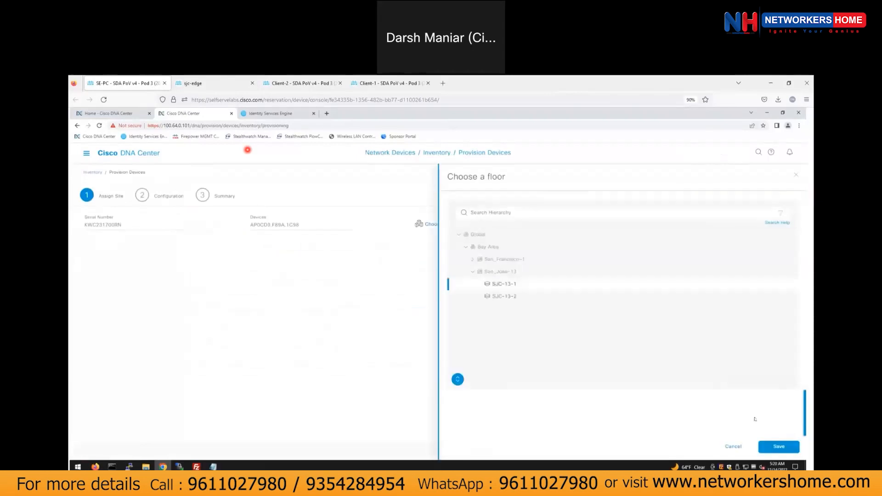
click(777, 447)
Deploy the AP provisioning immediately, confirm the reboot warning, and switch to Client-4.
click(758, 451)
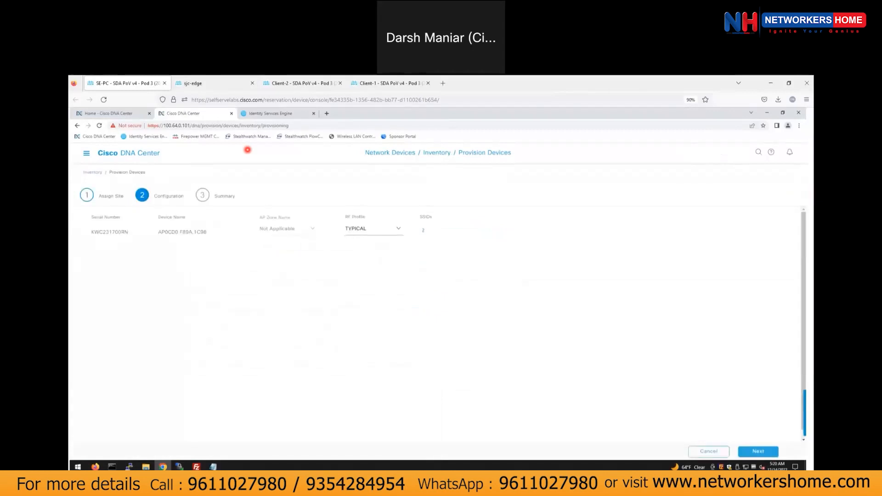
click(765, 453)
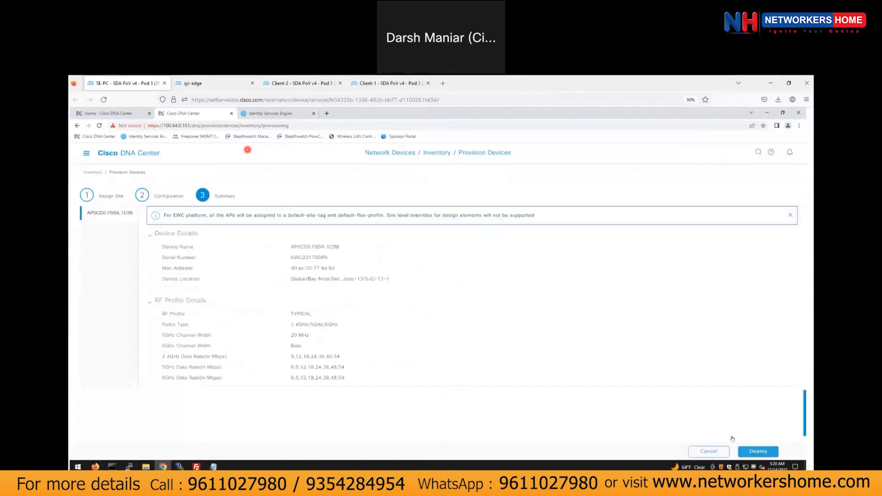
click(758, 451)
click(726, 289)
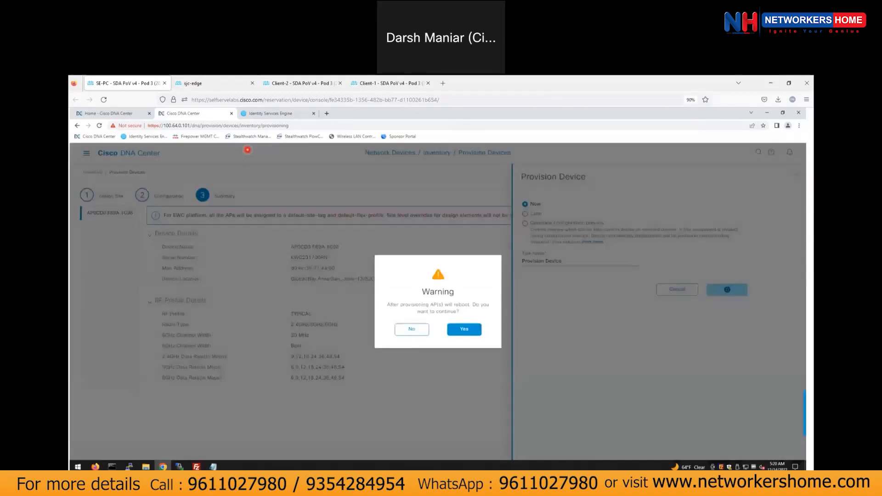
click(464, 329)
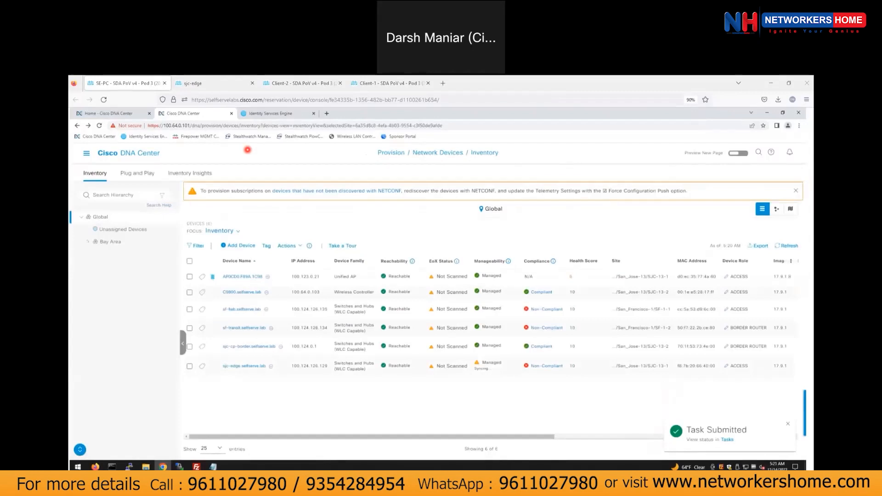
key(ctrl+shift+t)
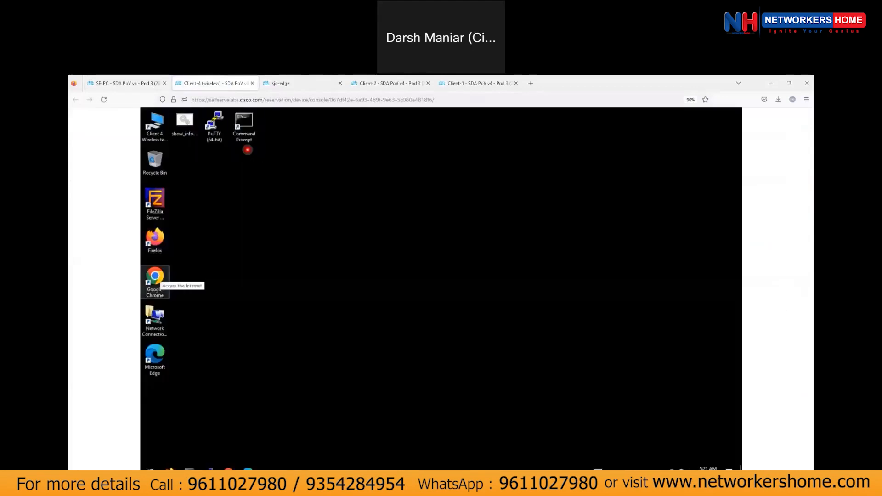
Toggle Wi-Fi off and on, then choose dev-sda and start connecting.
click(684, 467)
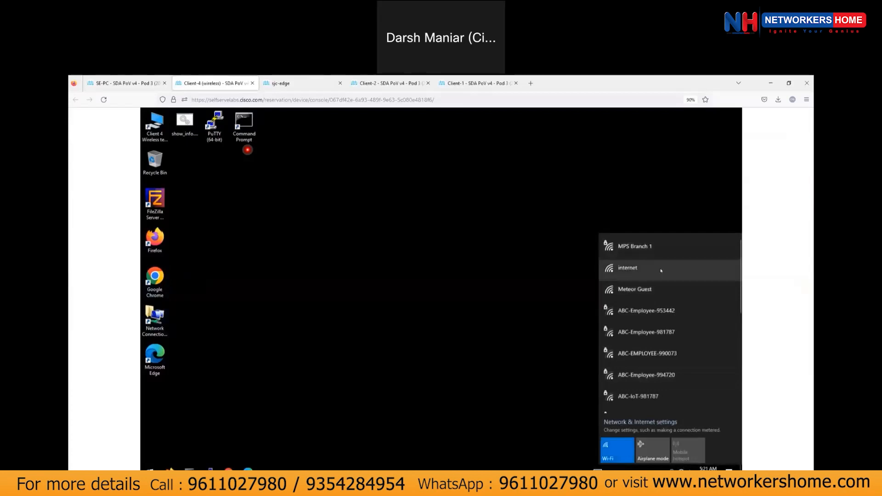
scroll(647, 400, down, 3)
scroll(647, 399, down, 3)
scroll(648, 349, up, 6)
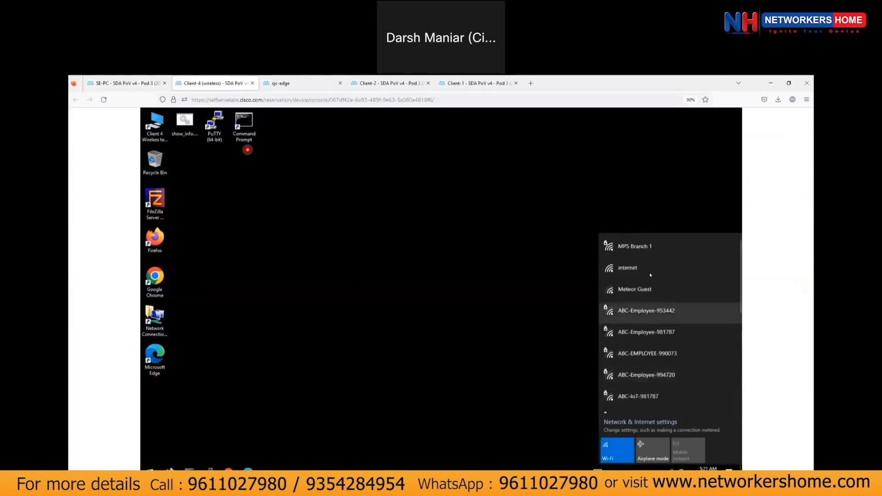
click(621, 450)
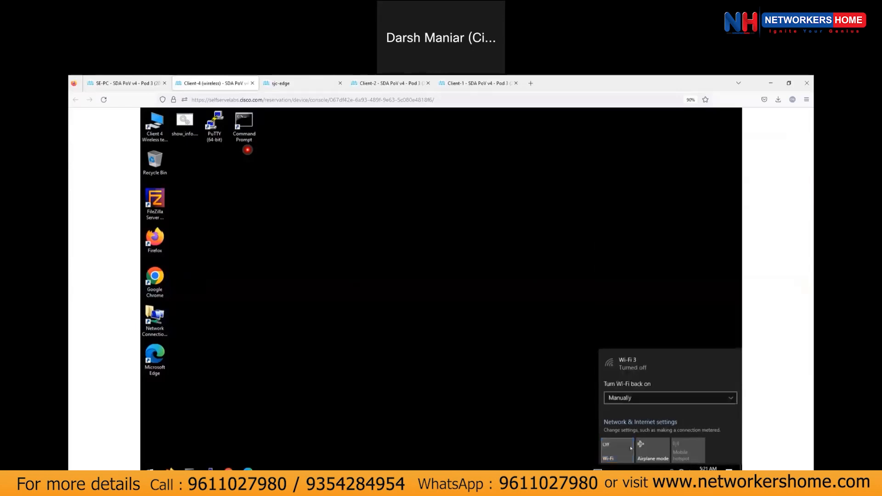
click(621, 449)
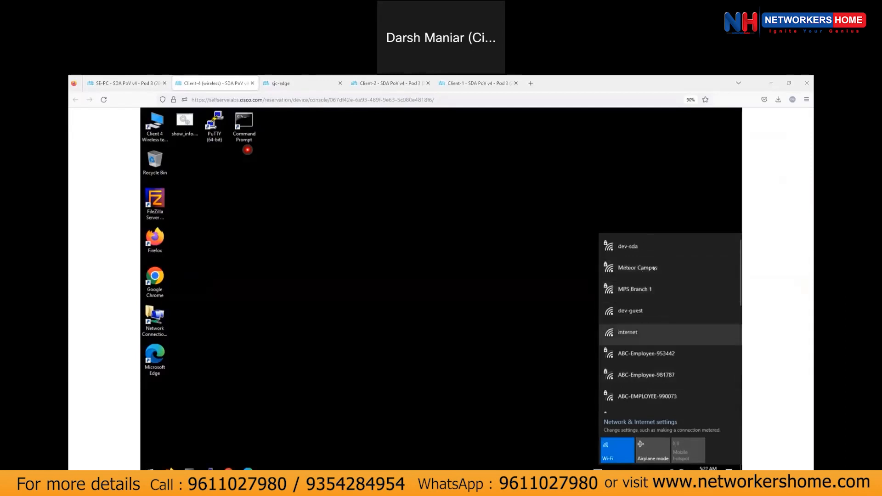
click(632, 247)
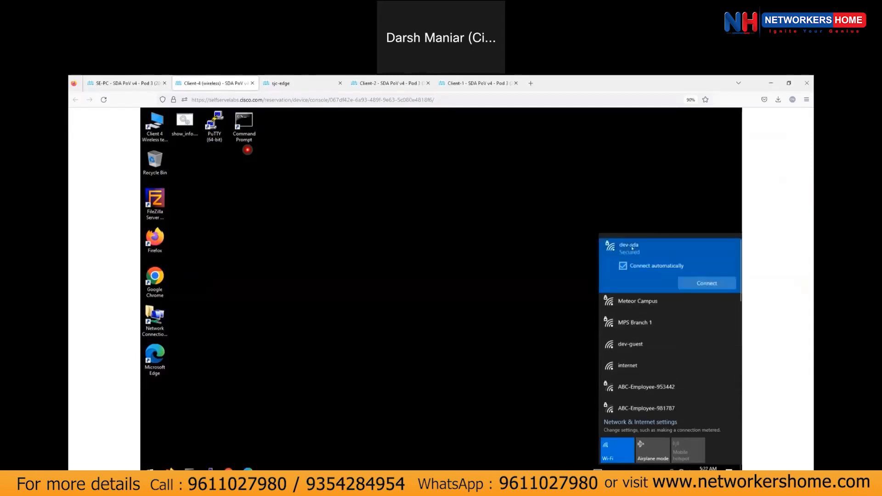
click(707, 283)
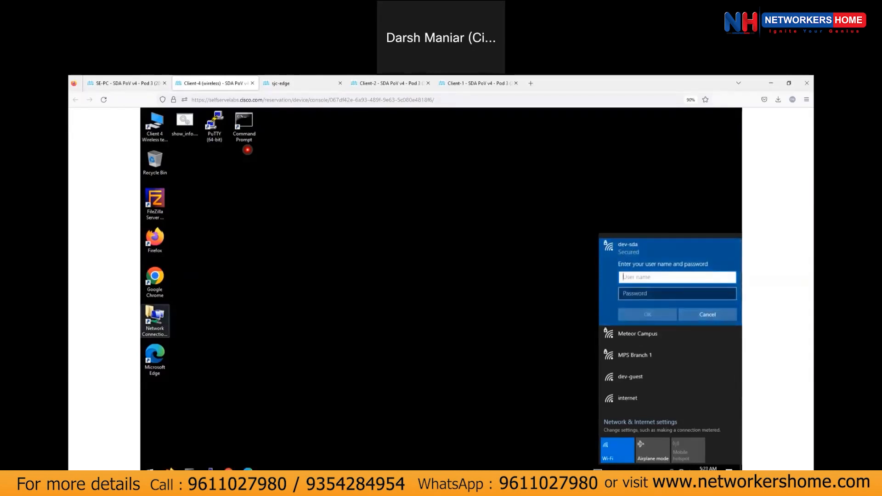
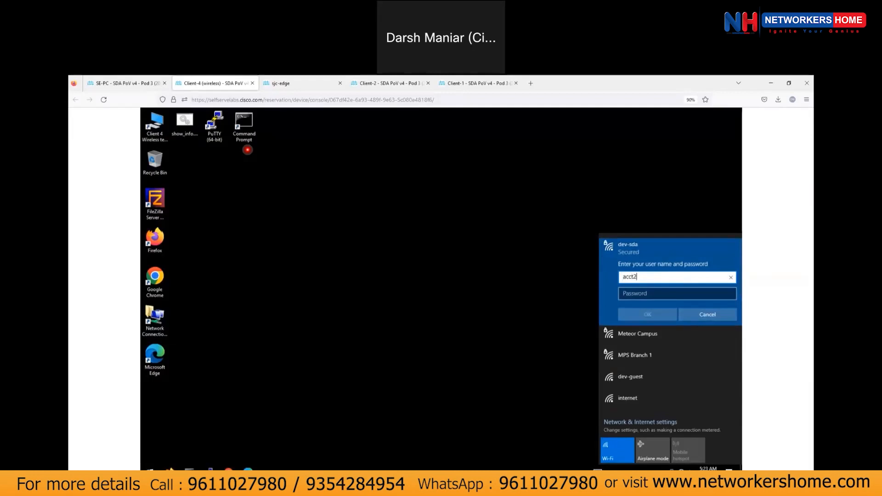
Sign in to dev-sda with the acct user's username and password and confirm the connection.
click(642, 294)
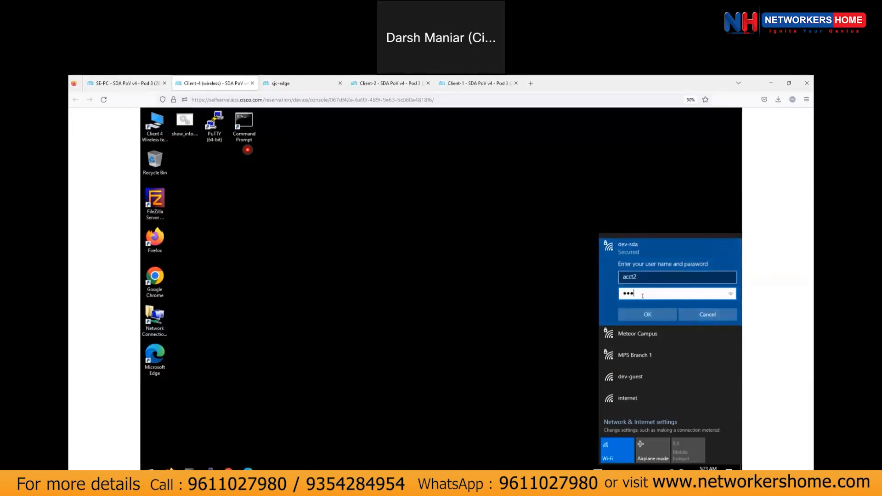
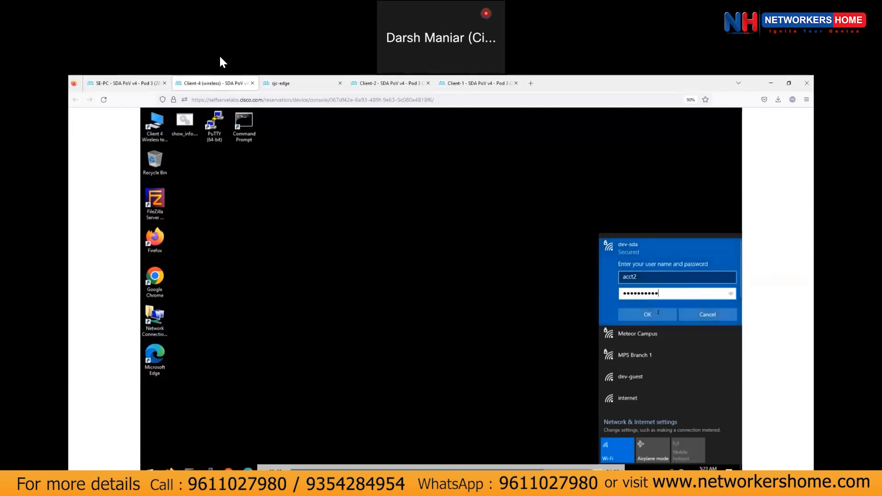
click(657, 313)
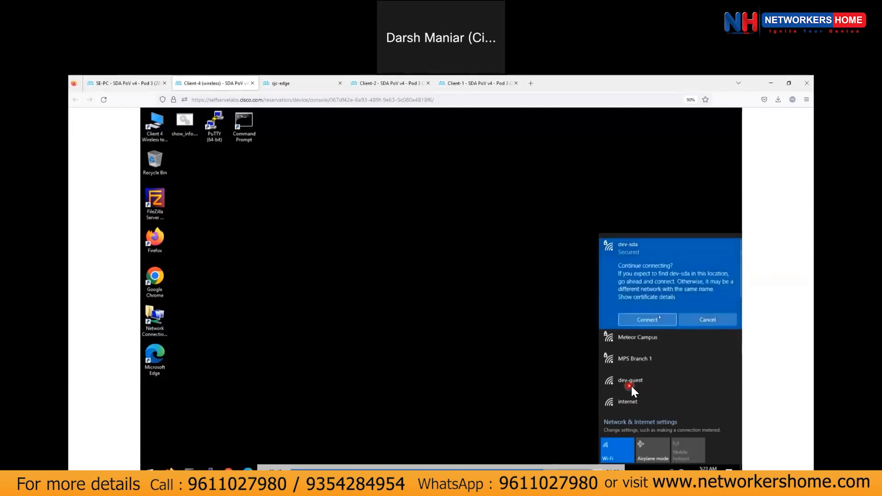
click(660, 316)
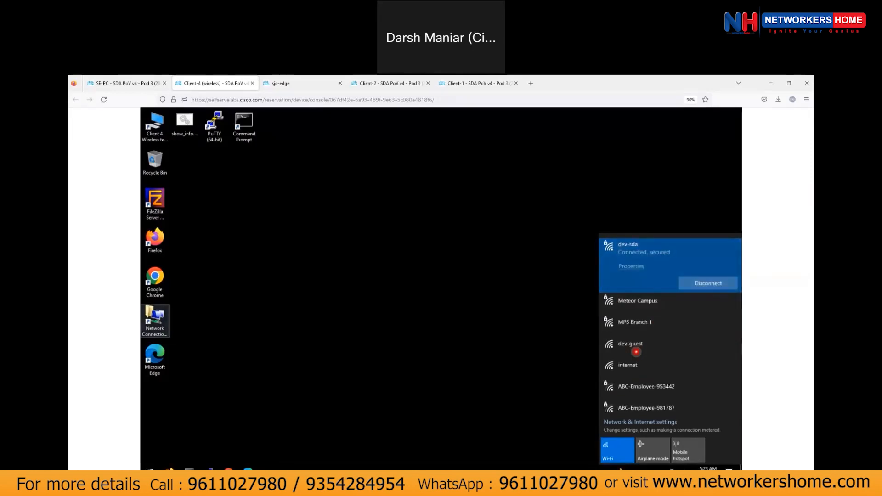
click(189, 469)
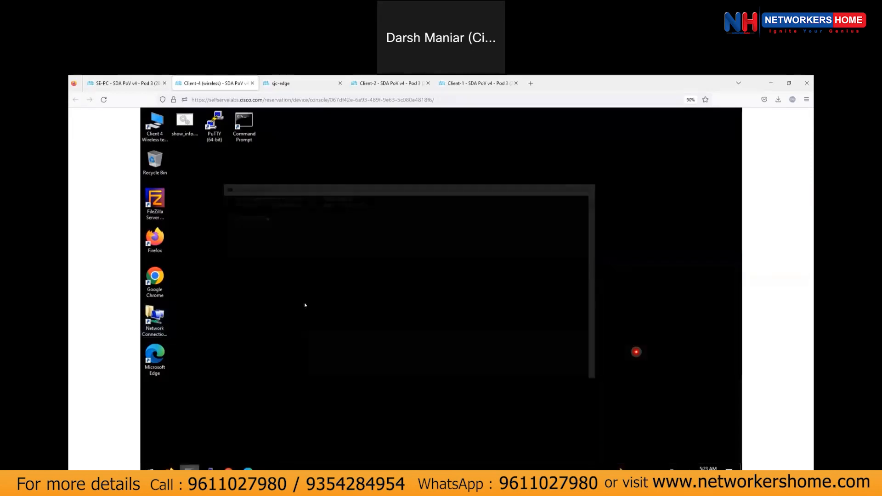
Run ipconfig and highlight the client's address 100.100.0.23.
click(297, 253)
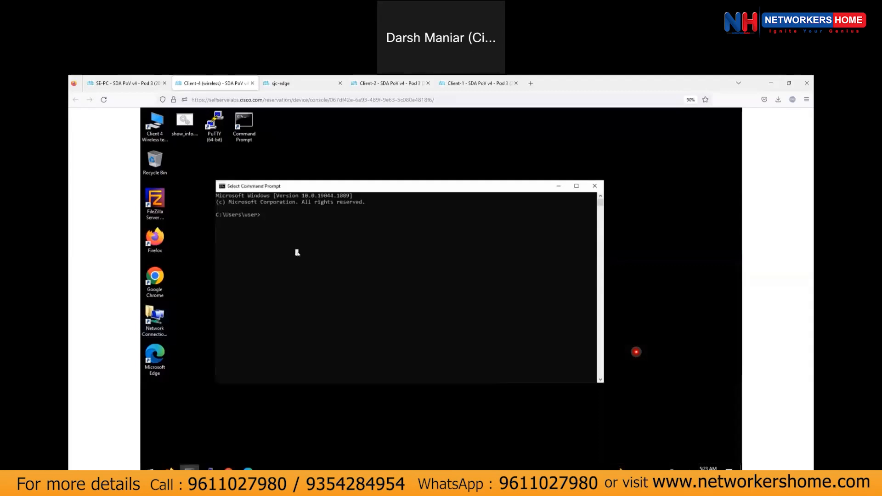
text(ipconfigg)
key(Return)
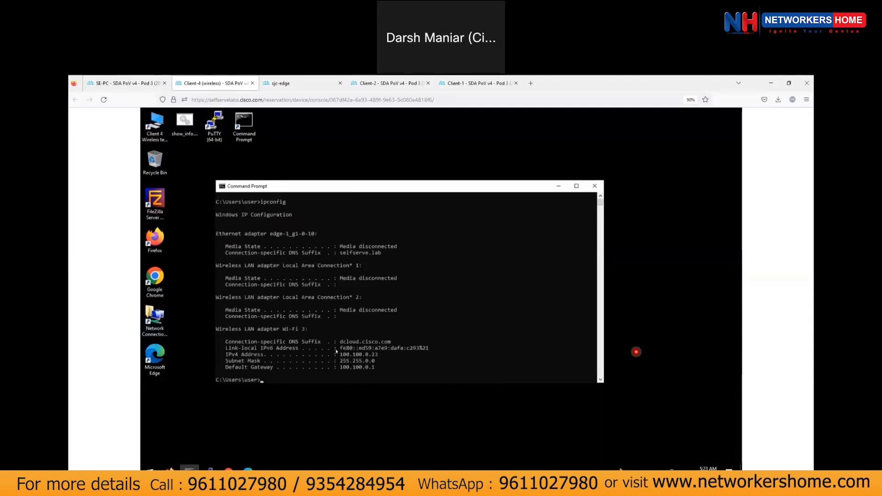
drag(340, 355, 377, 355)
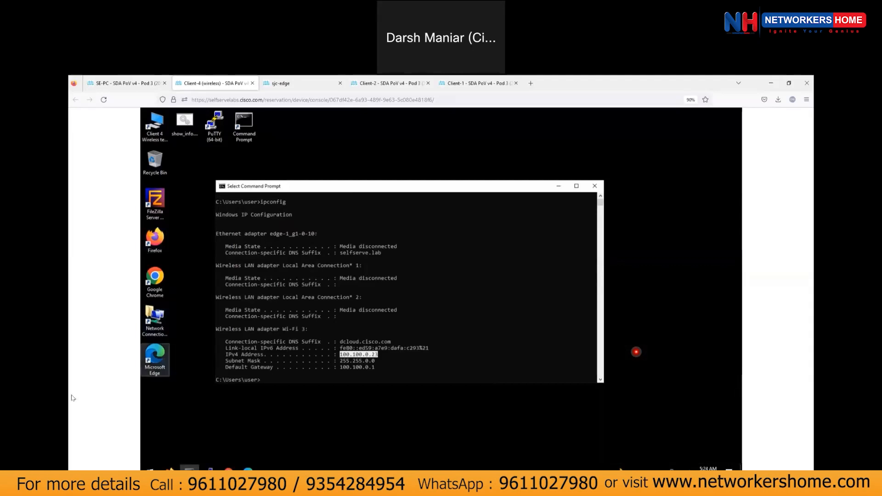
click(297, 379)
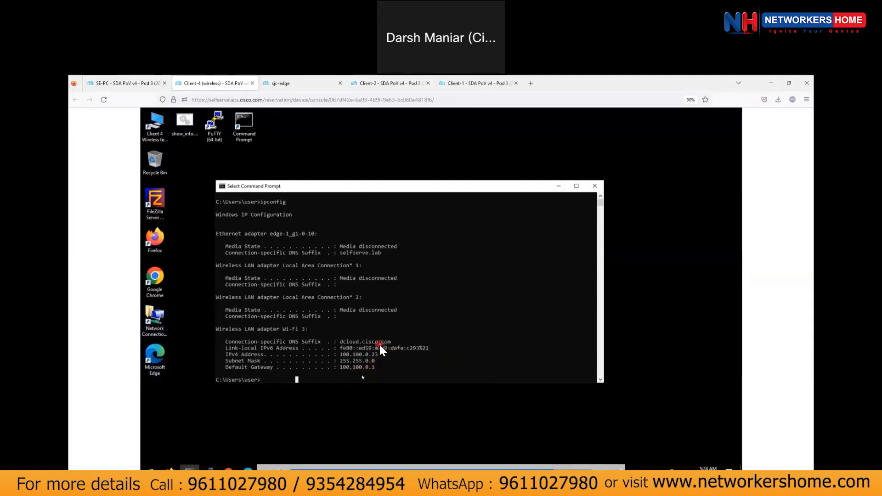
Type a ping command to a 100.100.0.x host, then click taskbar icons.
click(363, 376)
text(pling)
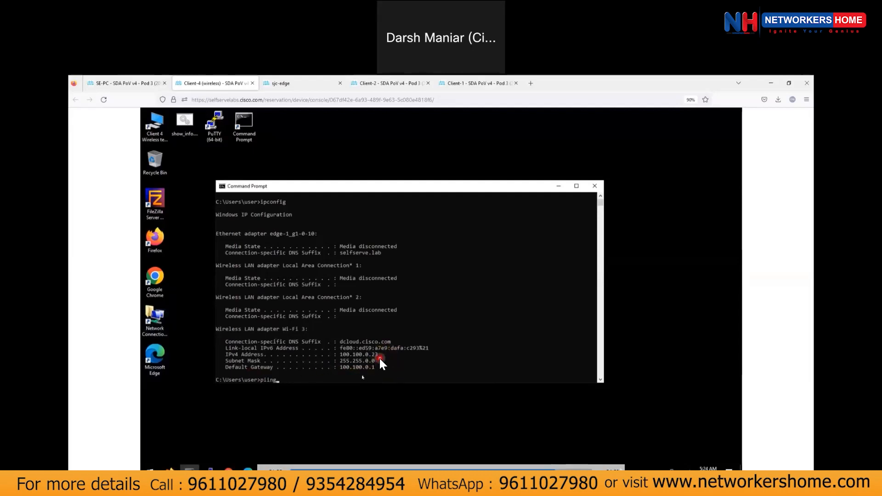
key(BackSpace)
key(BackSpace)
key(BackSpace)
key(BackSpace)
text(inn)
key(BackSpace)
text(g 100)
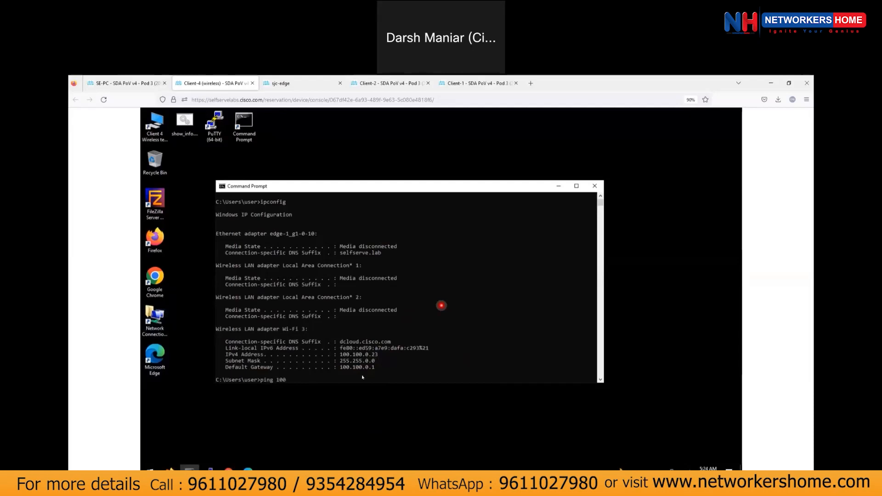
text(.100.00.)
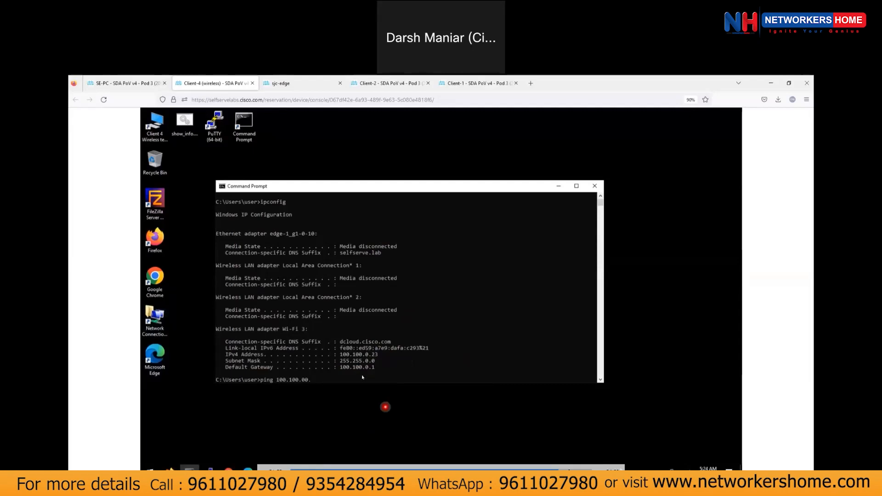
click(570, 469)
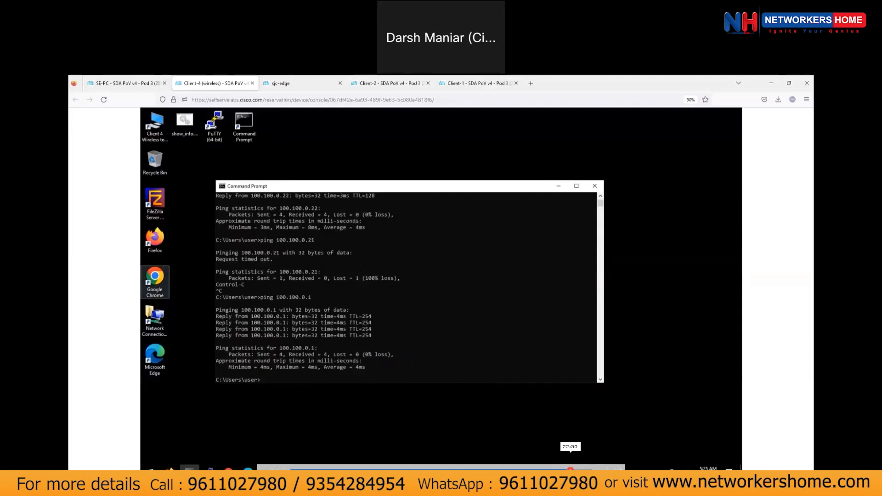
click(580, 470)
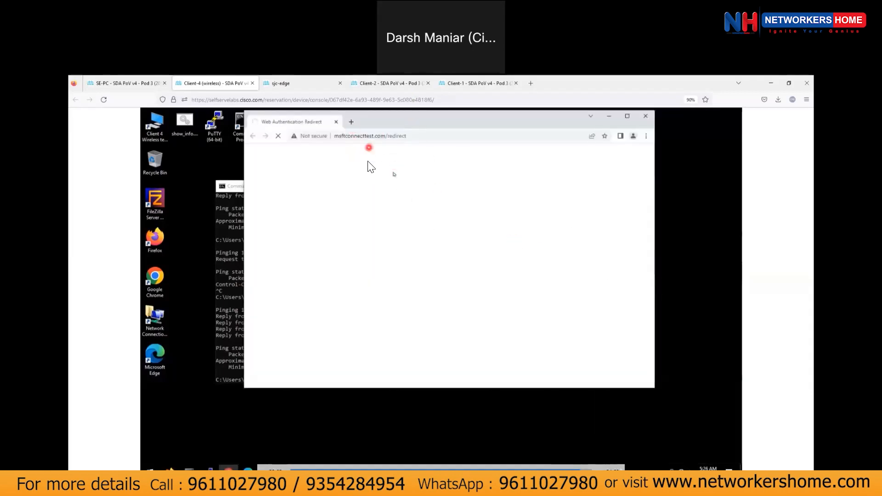
Accept the ISE acceptable use policy and maximize the Chrome window.
click(428, 378)
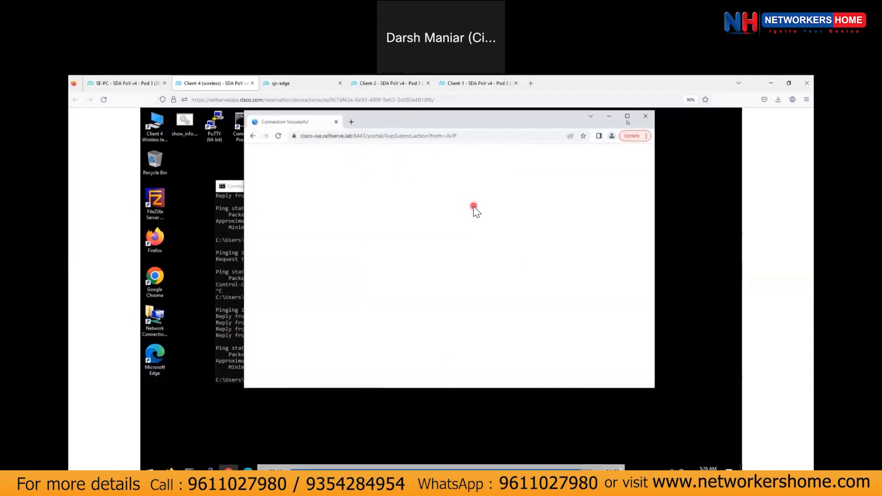
click(627, 117)
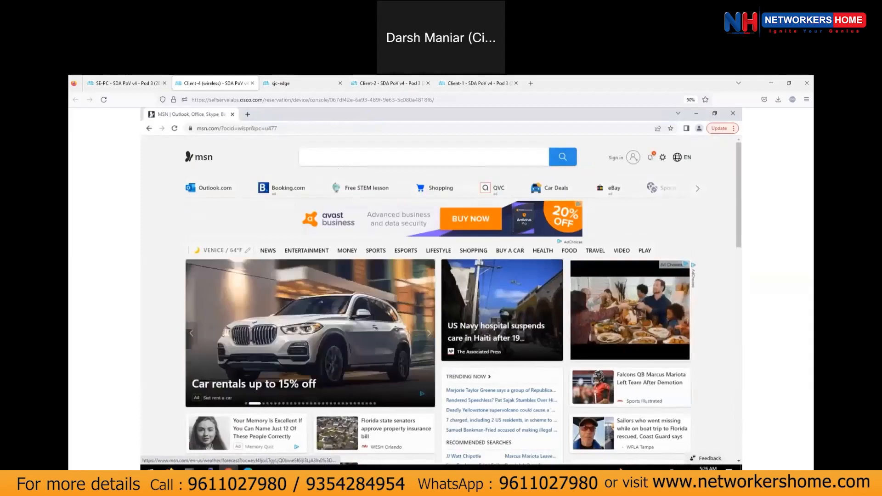
Rerun ipconfig in Command Prompt to check the wireless client's new address.
click(190, 469)
click(376, 342)
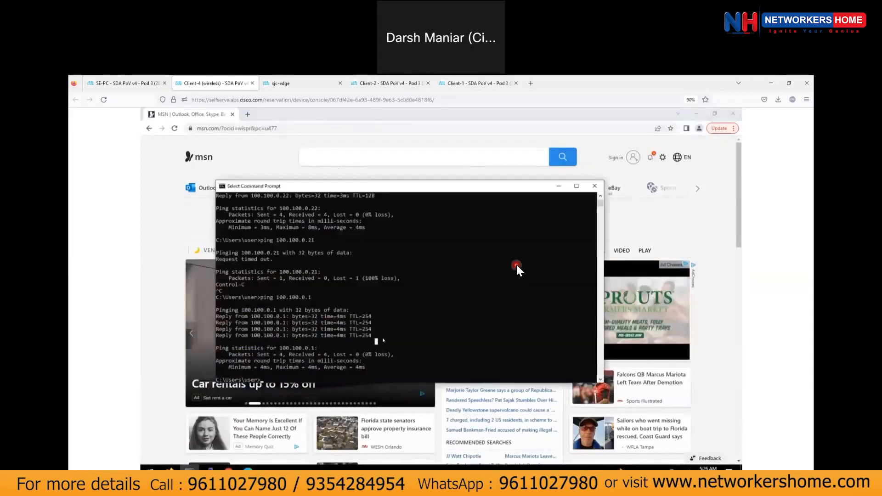
key(Up)
key(Up)
key(Up)
key(Up)
key(Return)
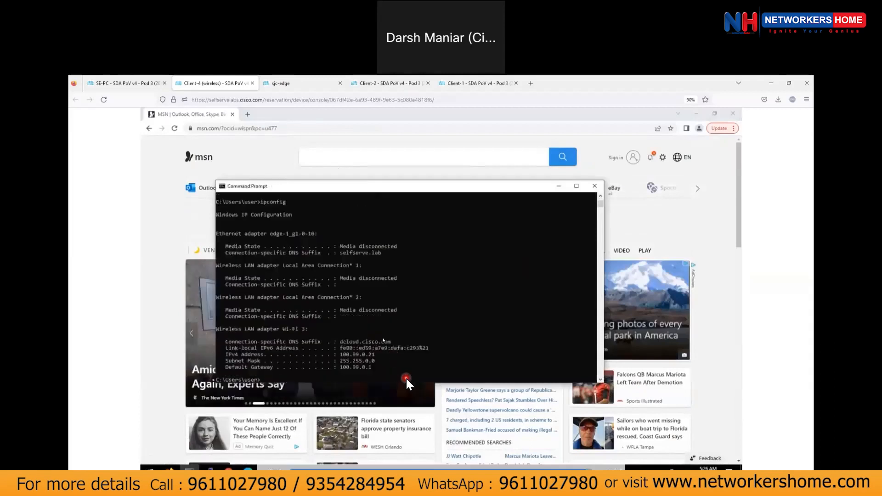
Highlight the wireless adapter's IPv4 address 100.99.0.21 and compare it with gateway 100.99.0.1.
click(342, 355)
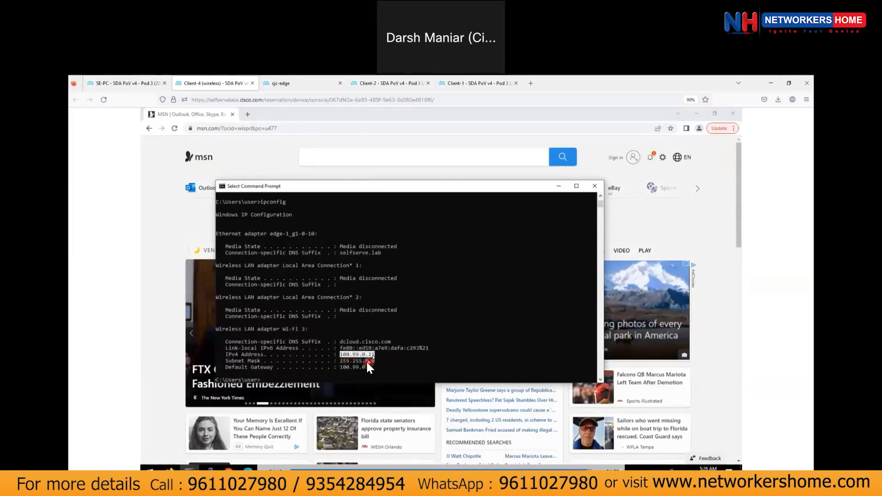
scroll(428, 335, up, 3)
scroll(423, 319, up, 10)
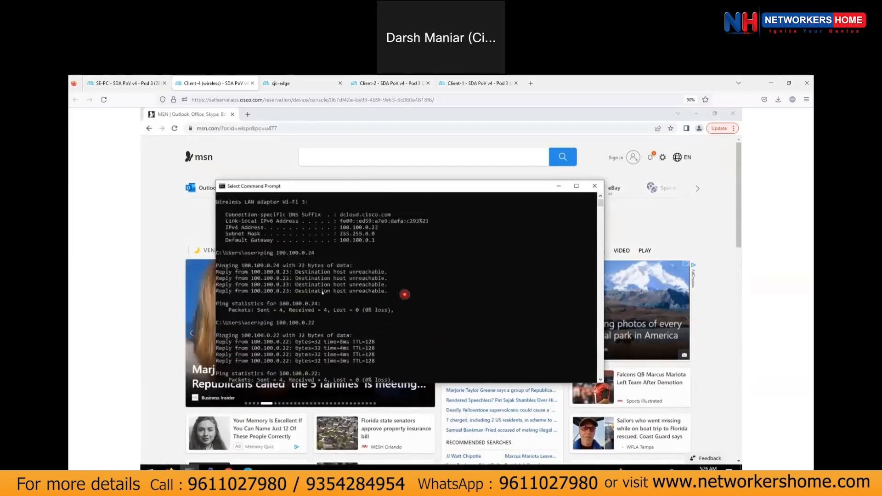
scroll(322, 292, up, 2)
drag(341, 265, 381, 270)
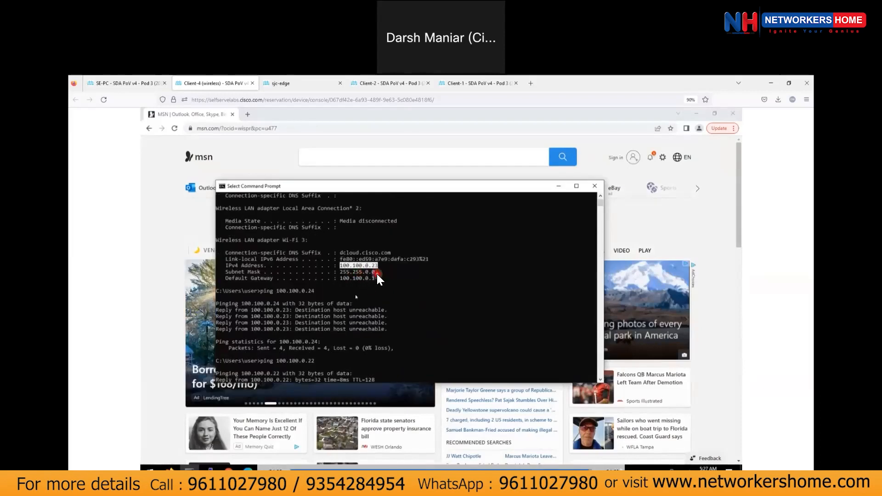
scroll(330, 255, down, 20)
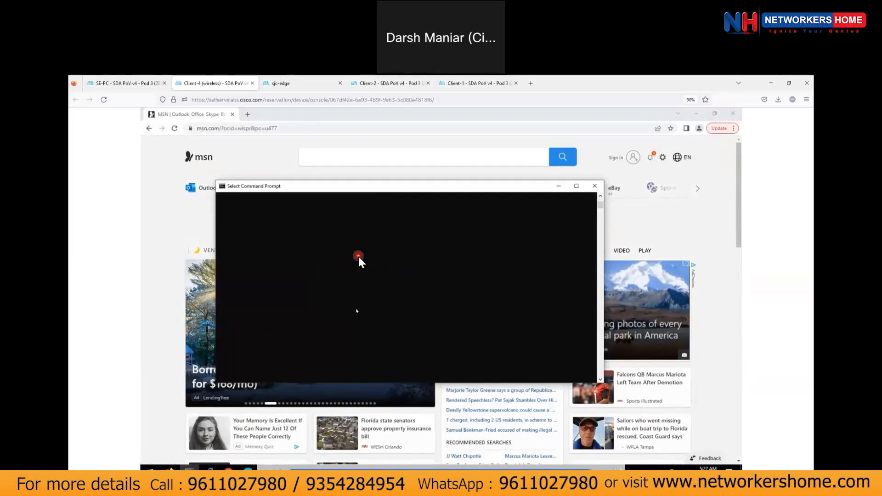
scroll(373, 301, up, 6)
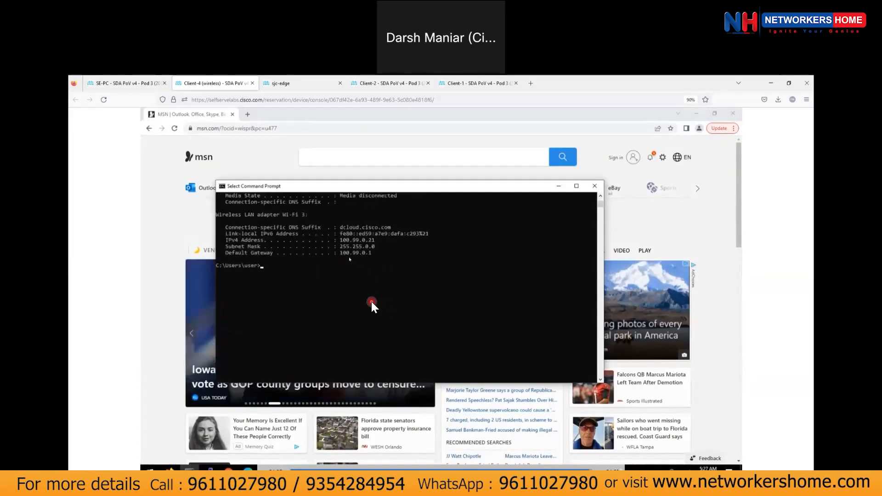